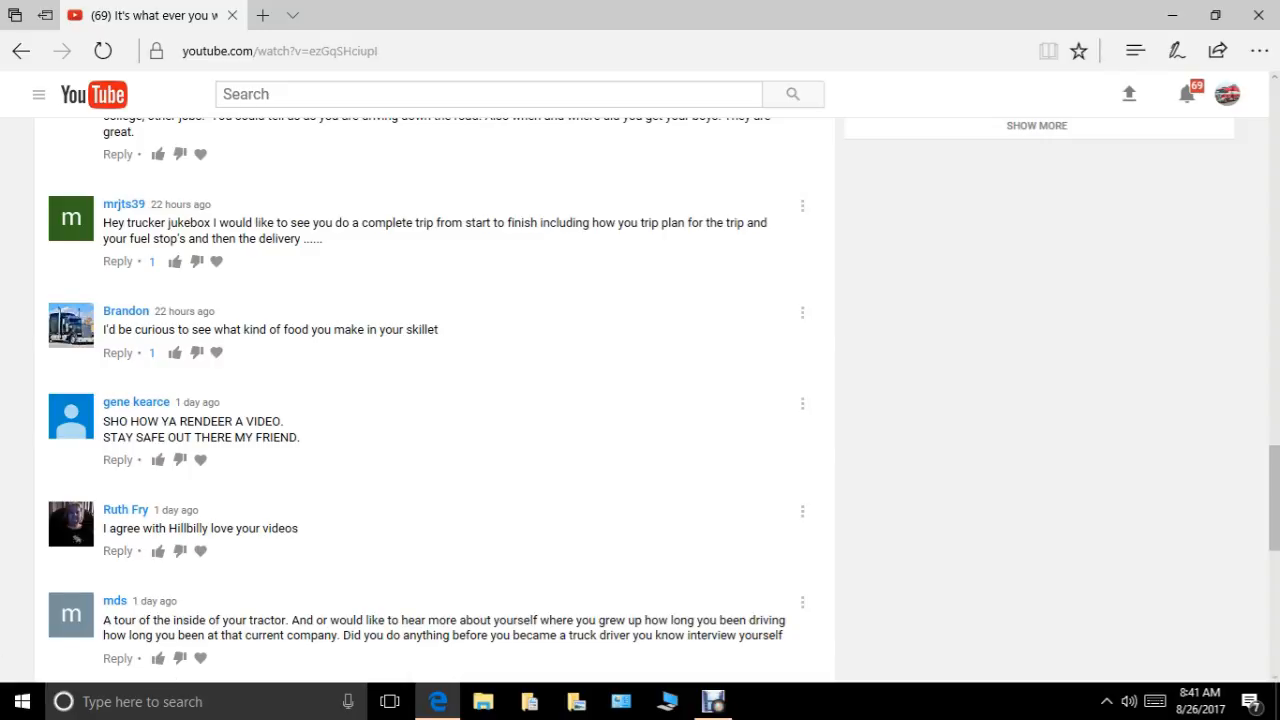
Minimize the browser and switch to Wondershare Video Editor from its desktop shortcut.
click(1173, 15)
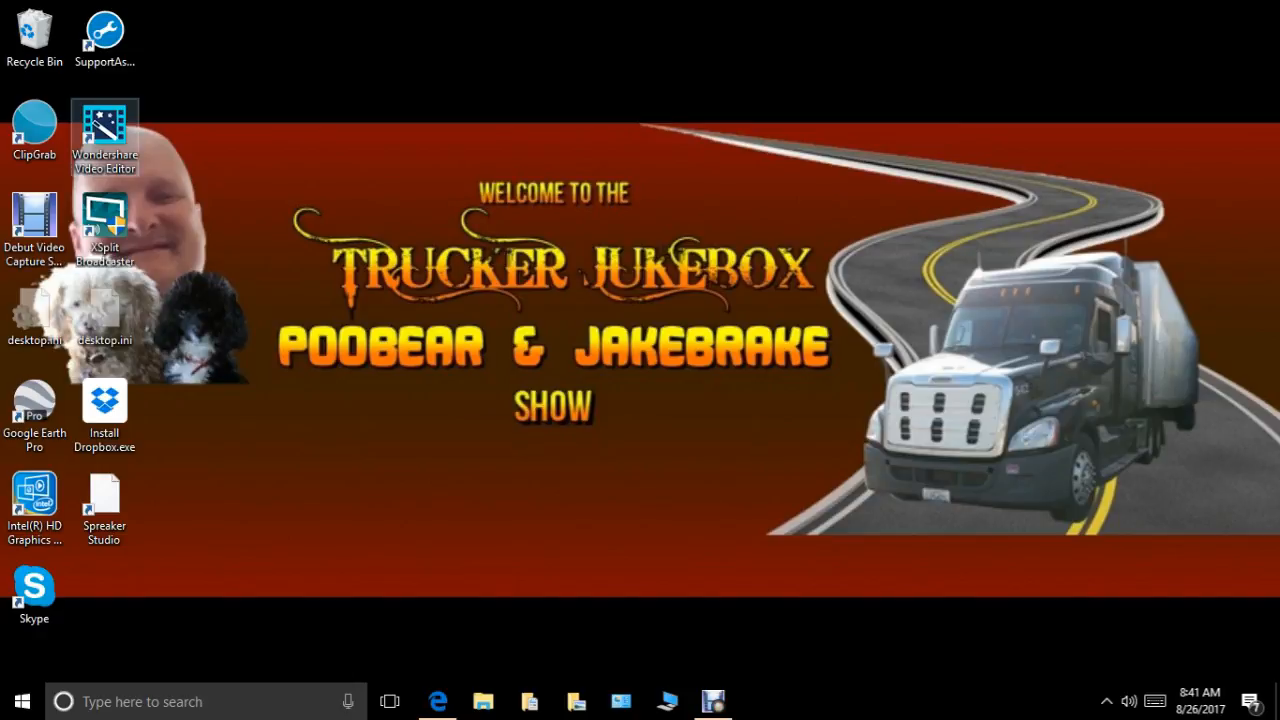
right_click(99, 125)
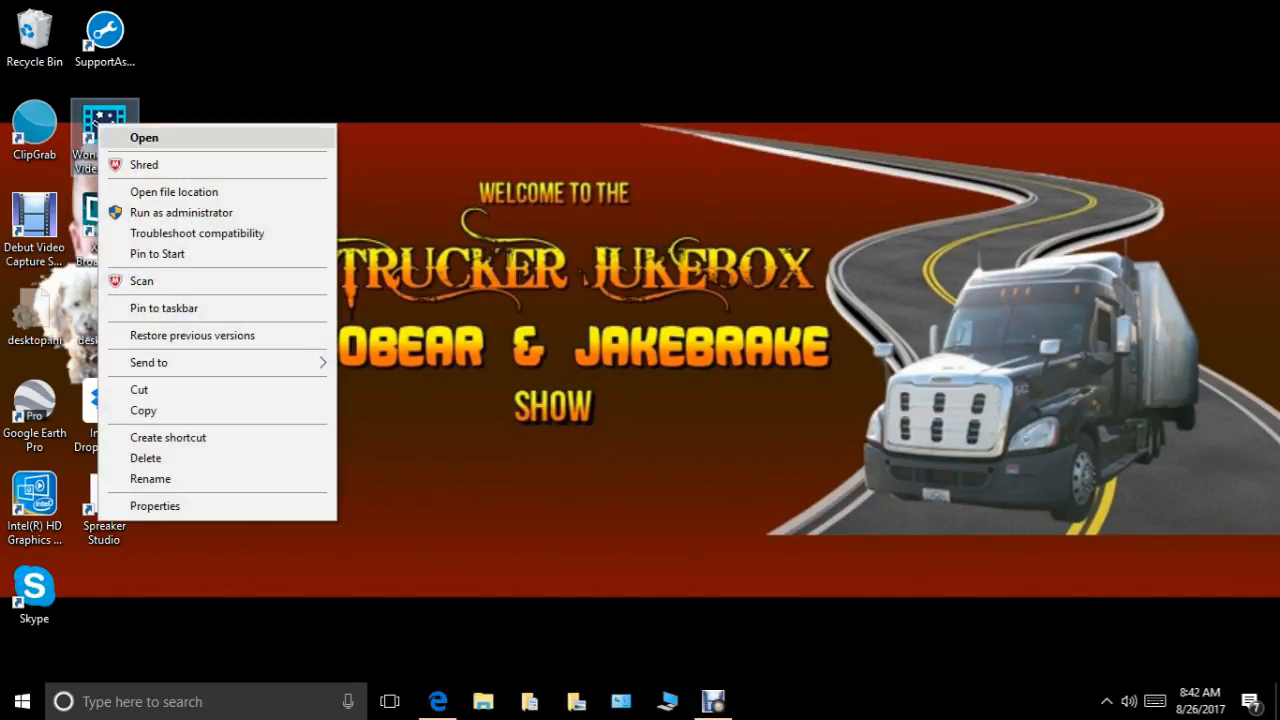
click(144, 137)
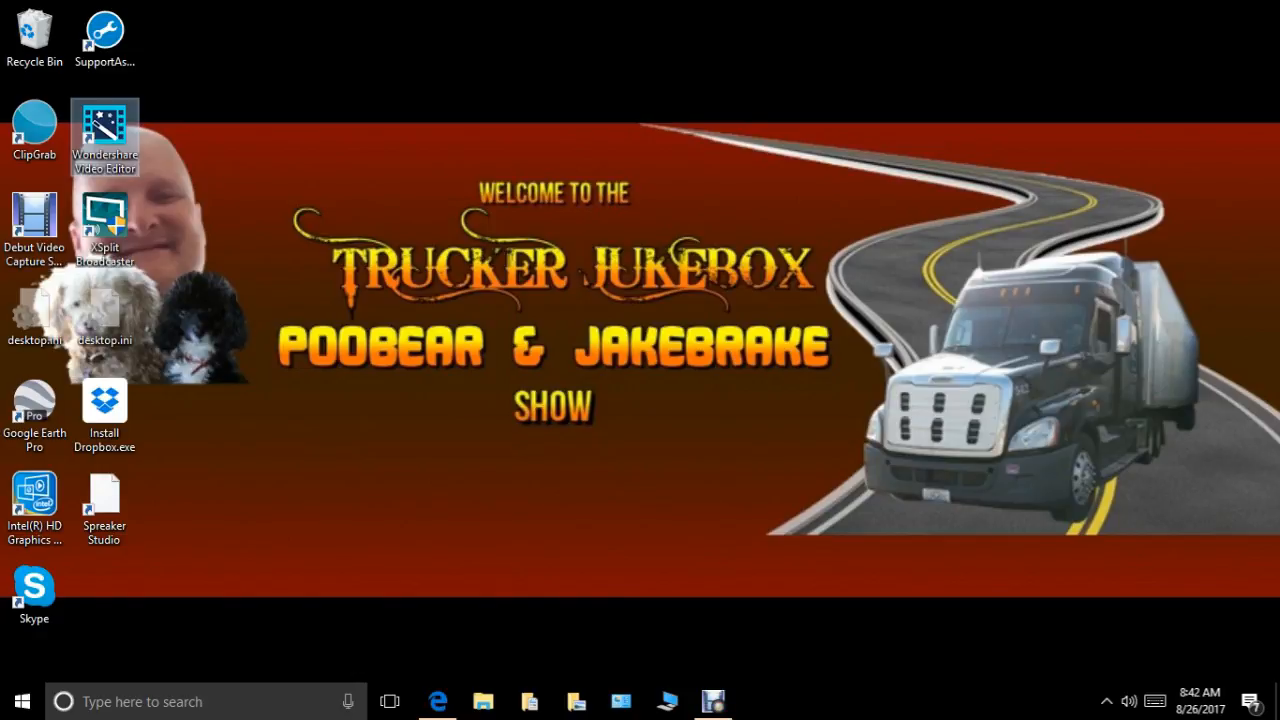
double_click(105, 137)
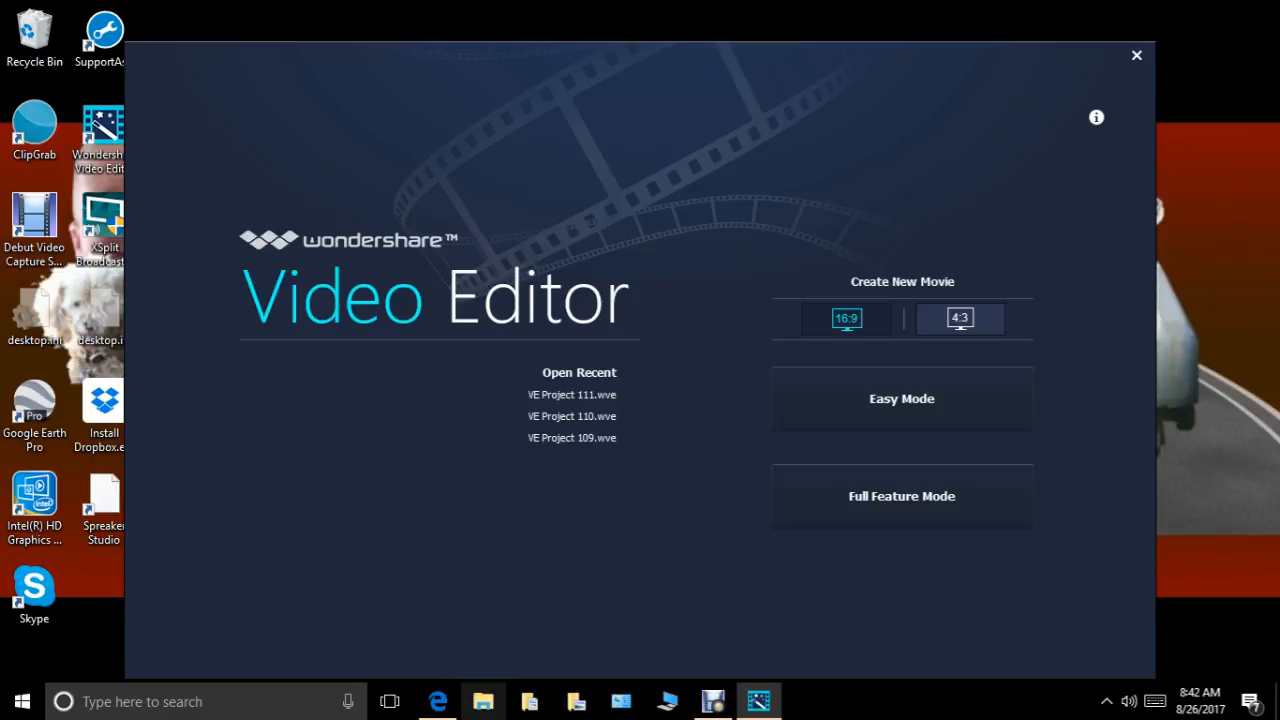
In File Explorer, delete the 2017-08 folder from Pictures\todays video raw and close the window.
click(483, 701)
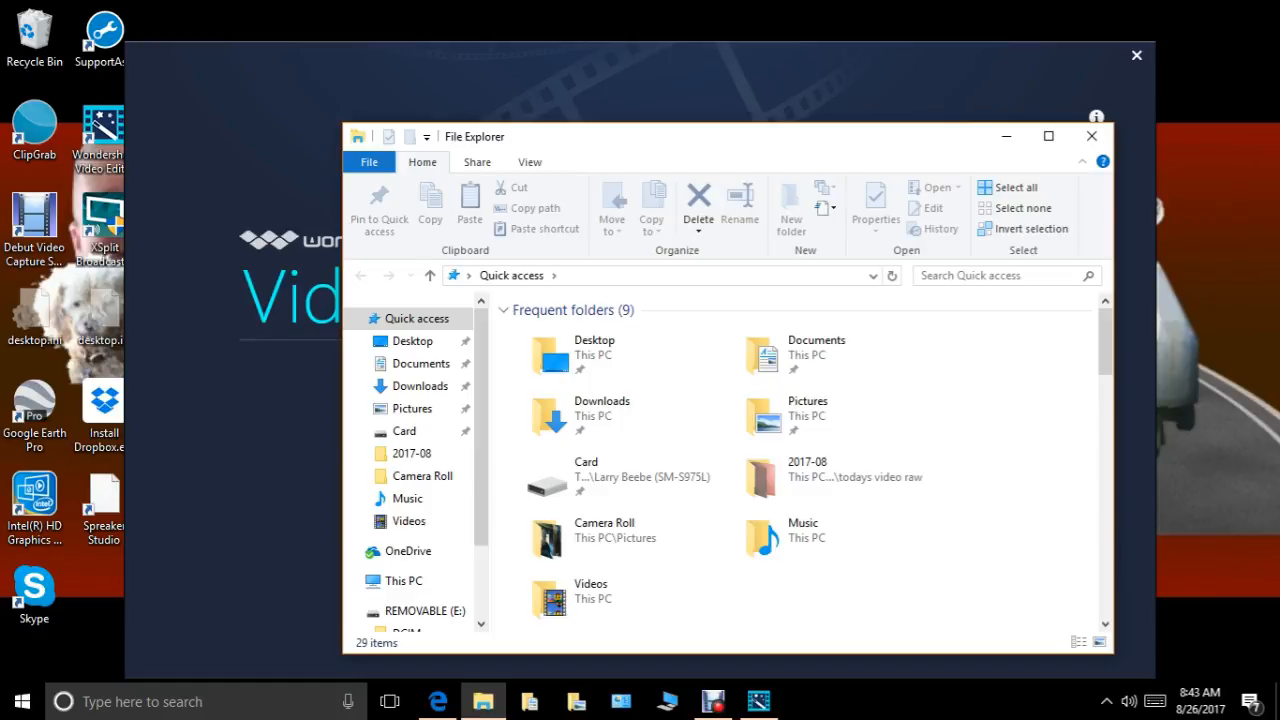
scroll(410, 460, down, 1)
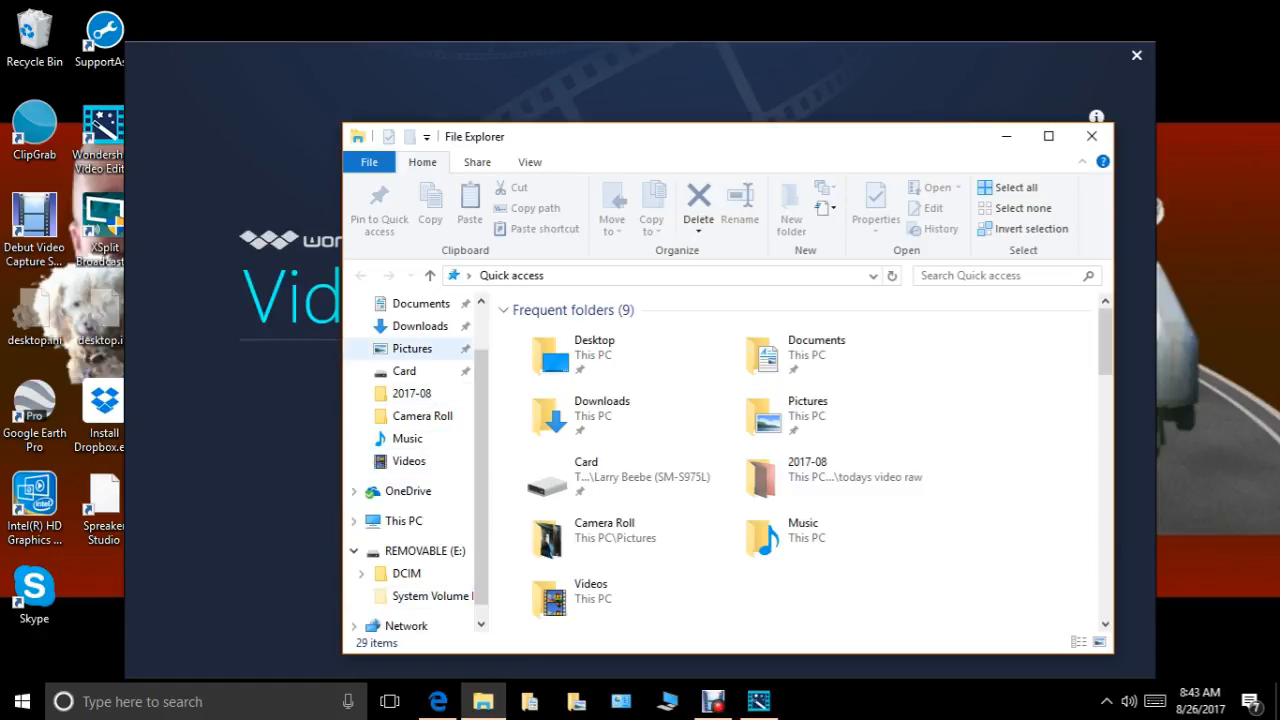
click(412, 348)
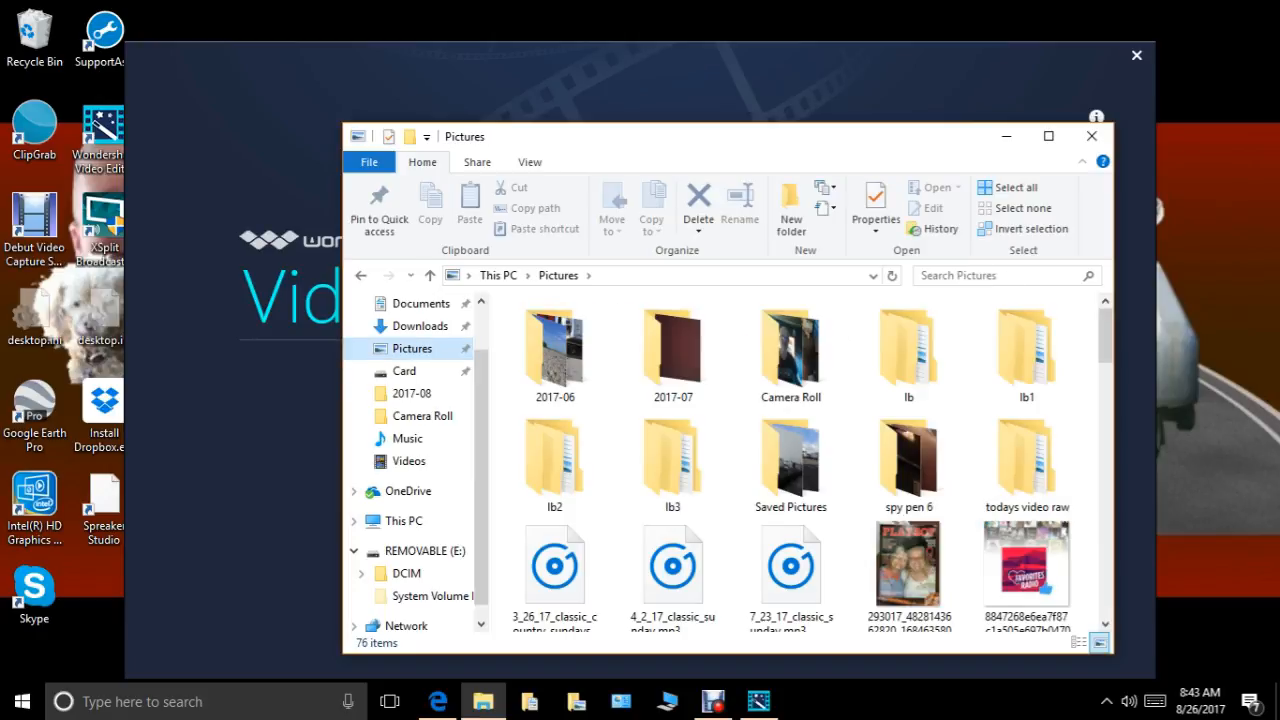
double_click(1027, 465)
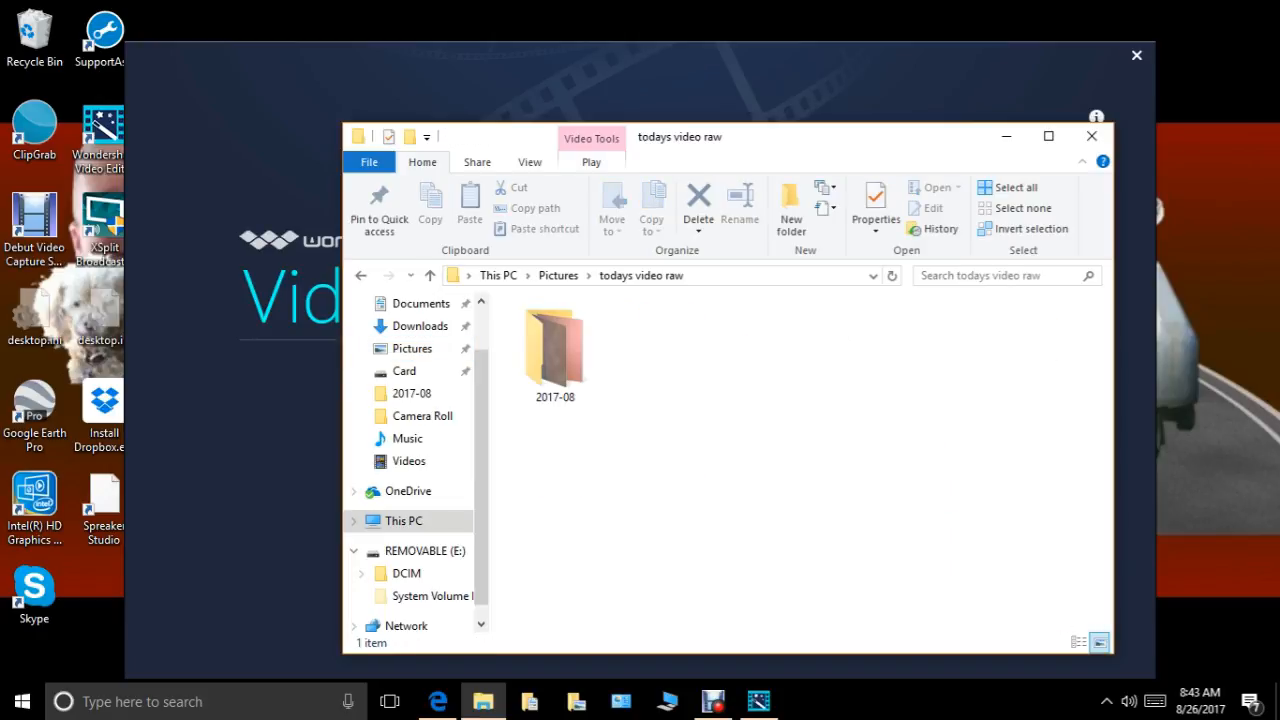
right_click(545, 340)
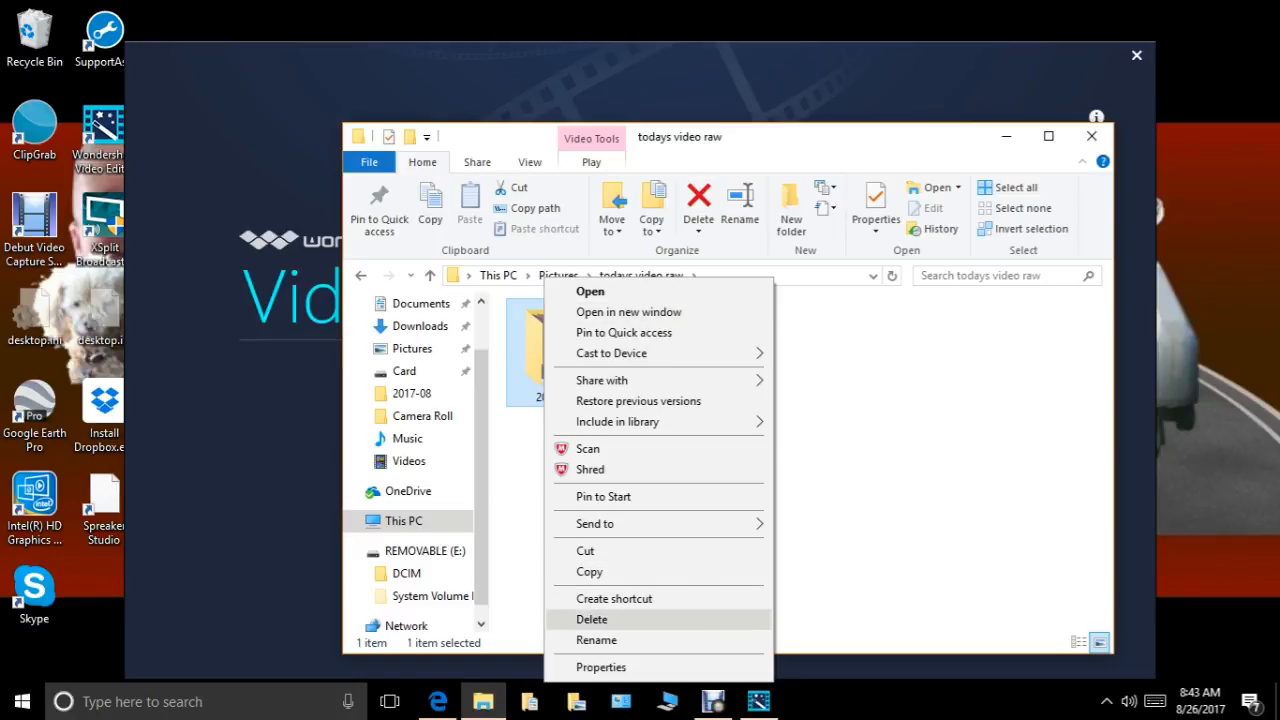
click(592, 619)
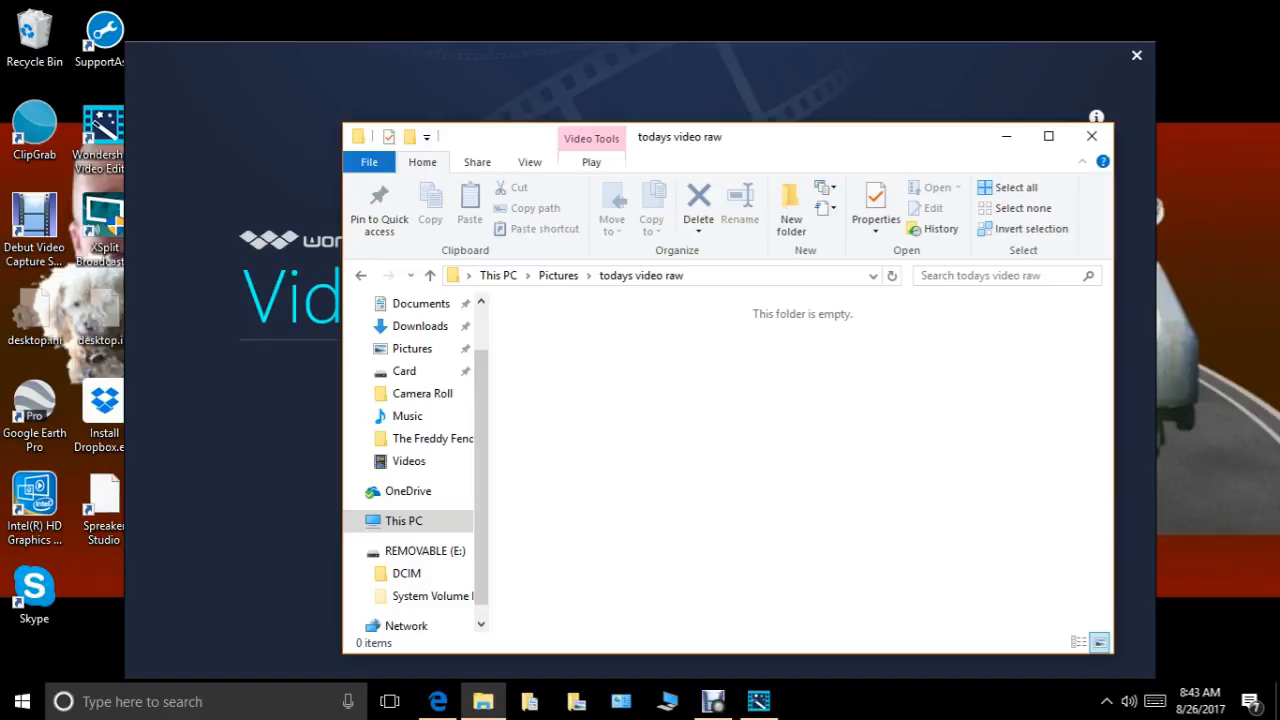
click(1091, 136)
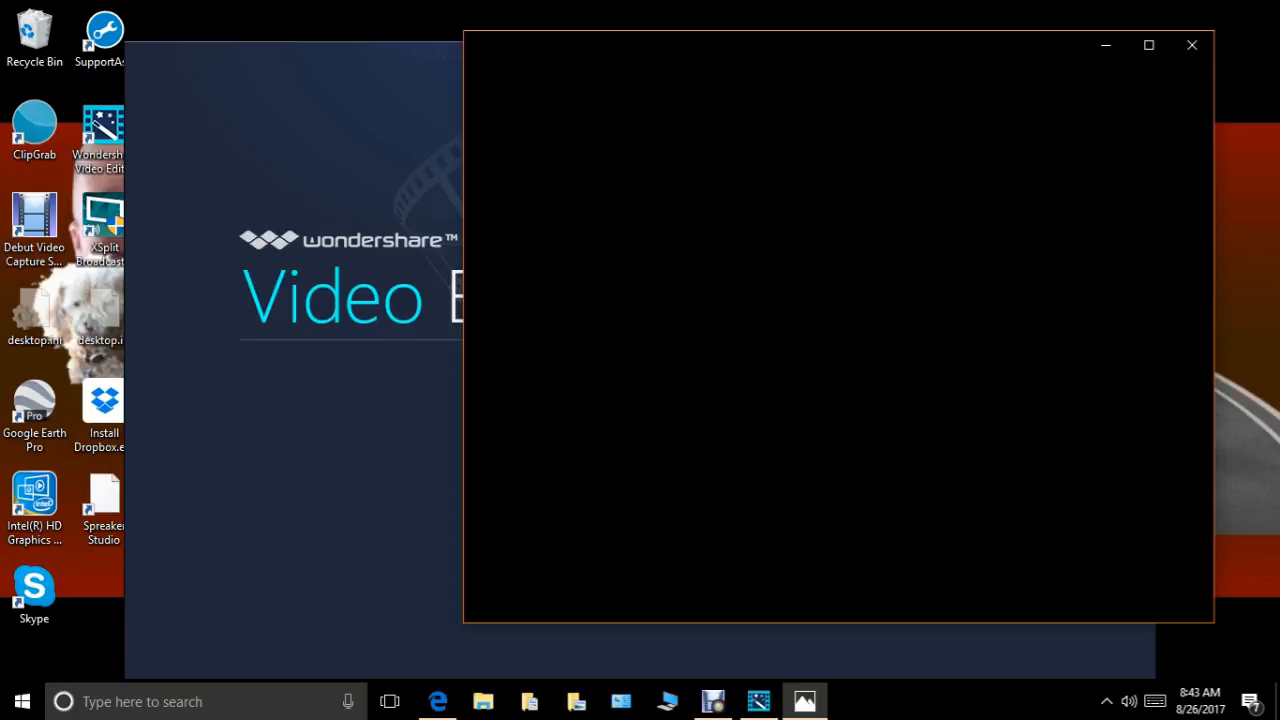
In Photos, import the first three videos from the F:\ SD card into todays video raw, organized by month, and minimize Photos.
click(1149, 45)
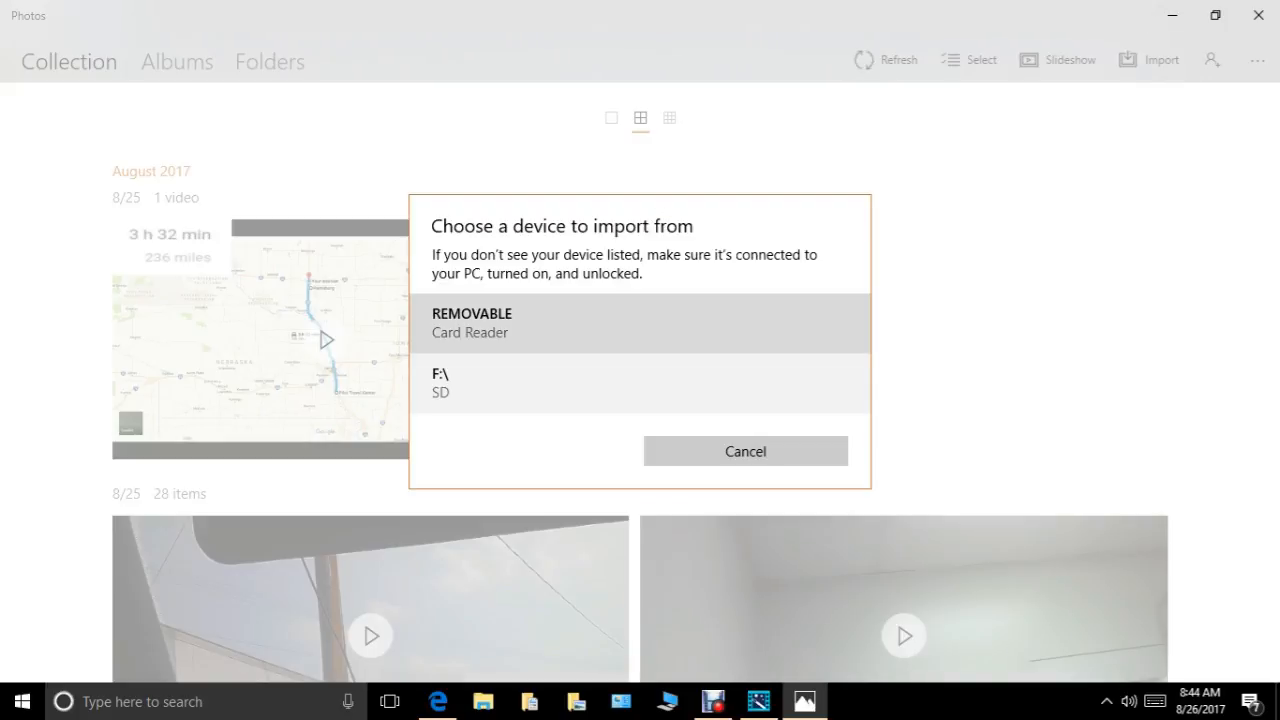
click(640, 383)
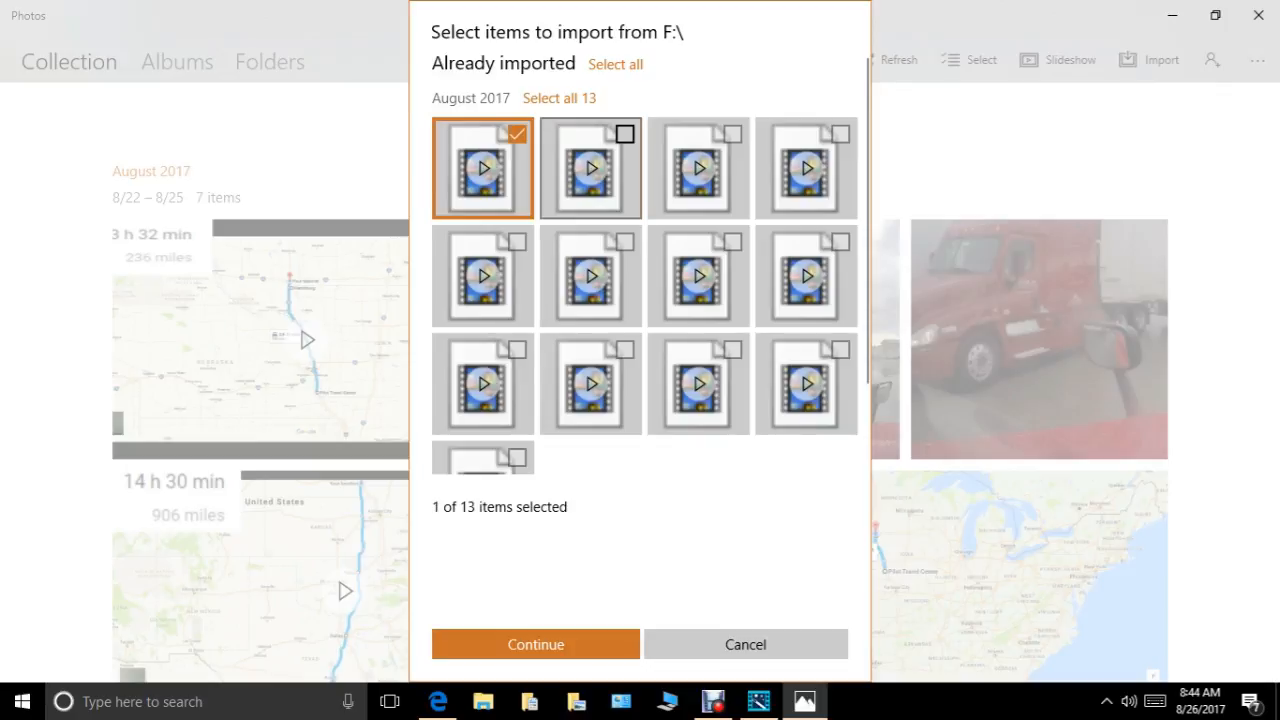
click(625, 134)
click(733, 134)
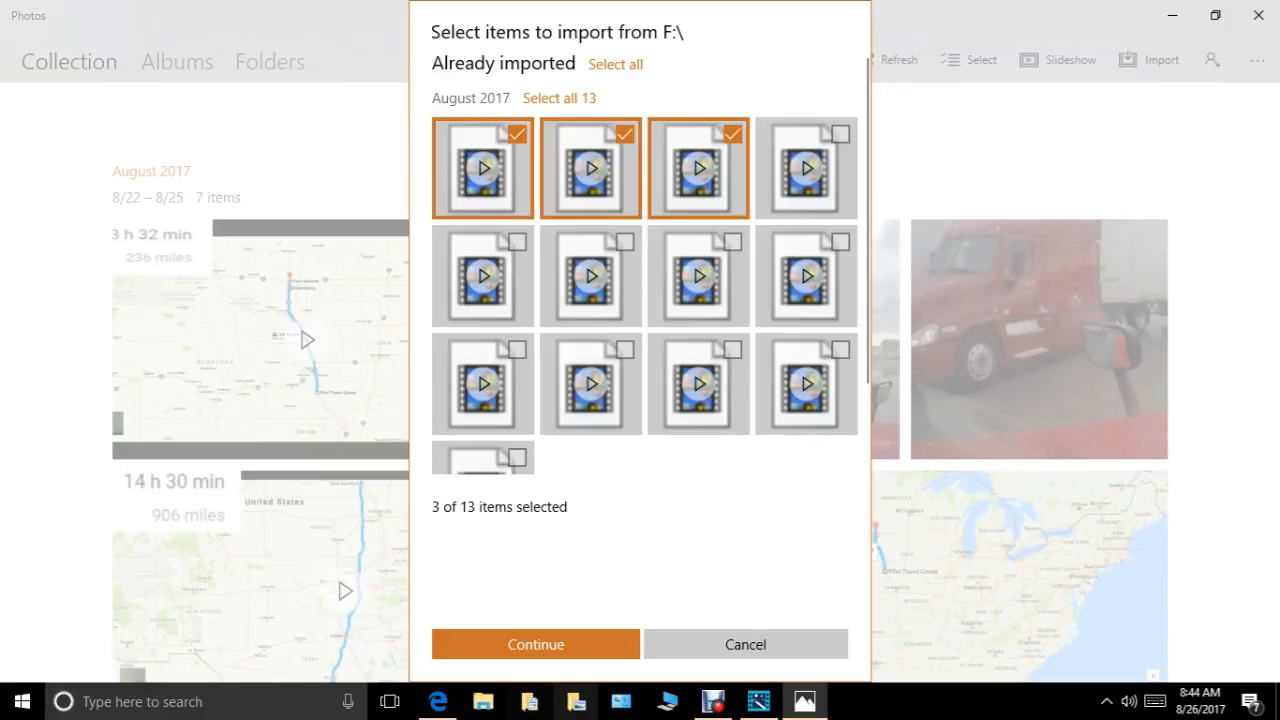
click(536, 644)
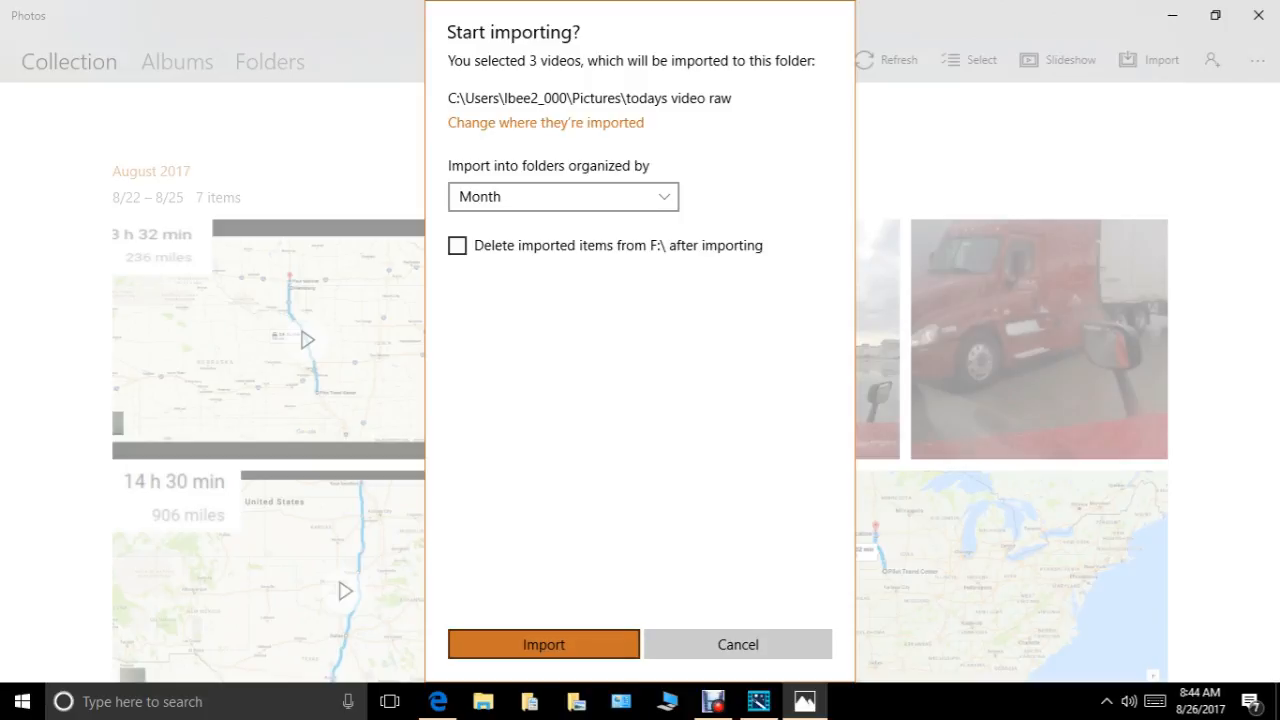
click(543, 644)
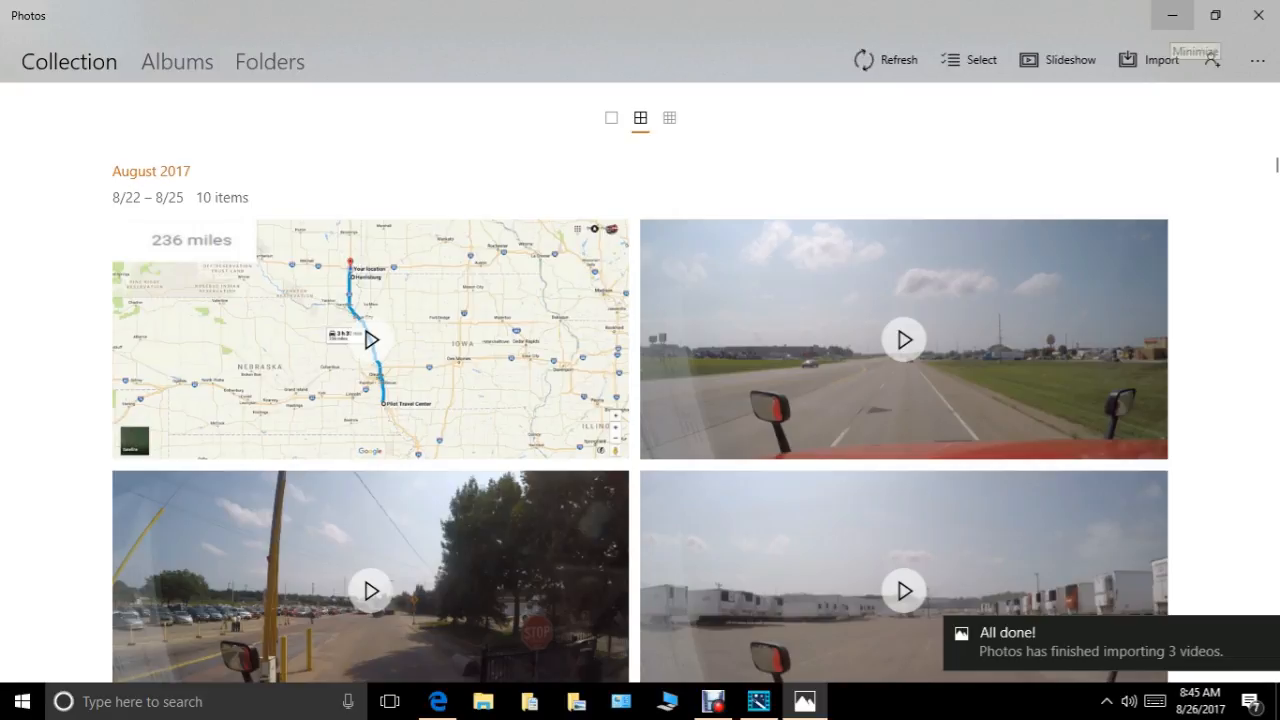
click(1172, 15)
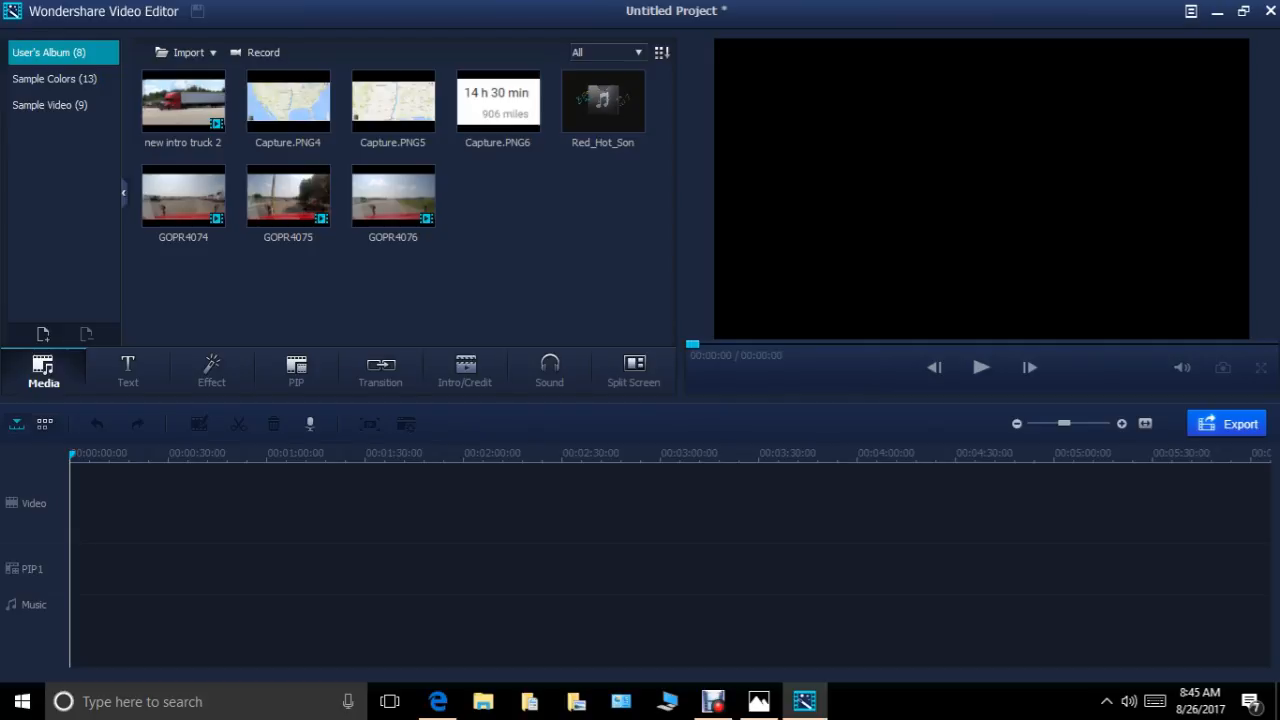
drag(236, 107, 388, 118)
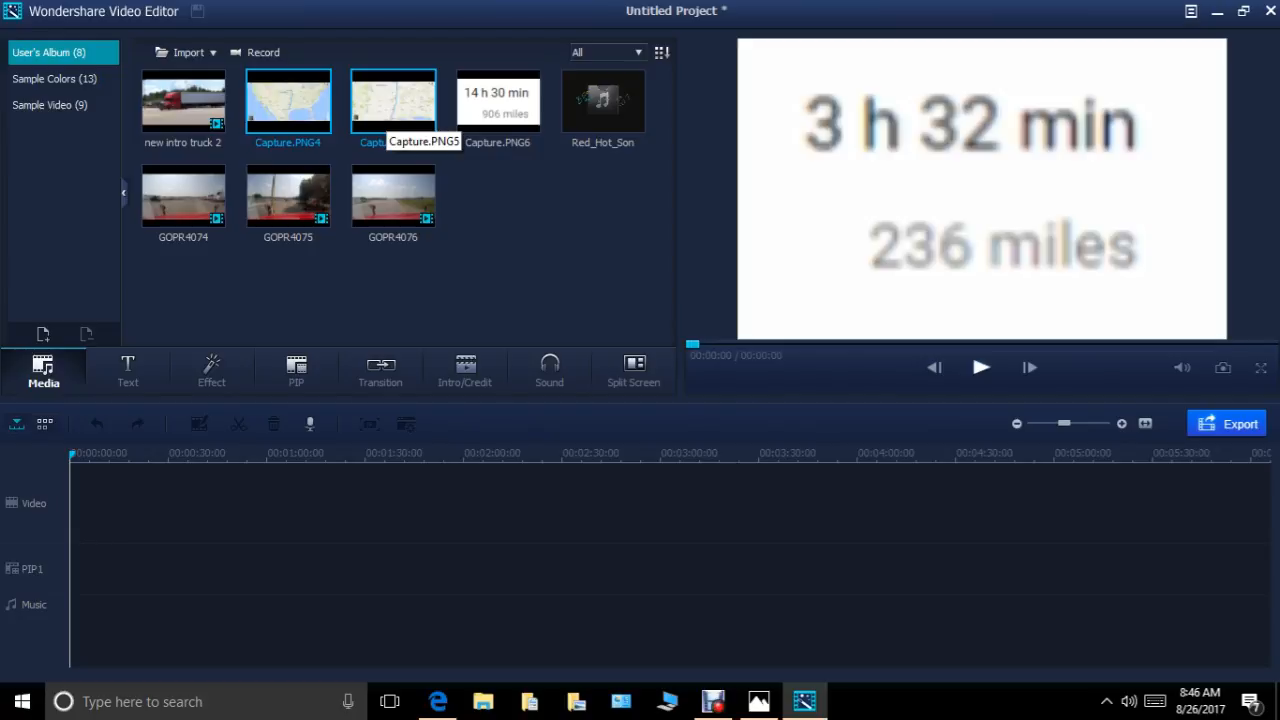
click(400, 280)
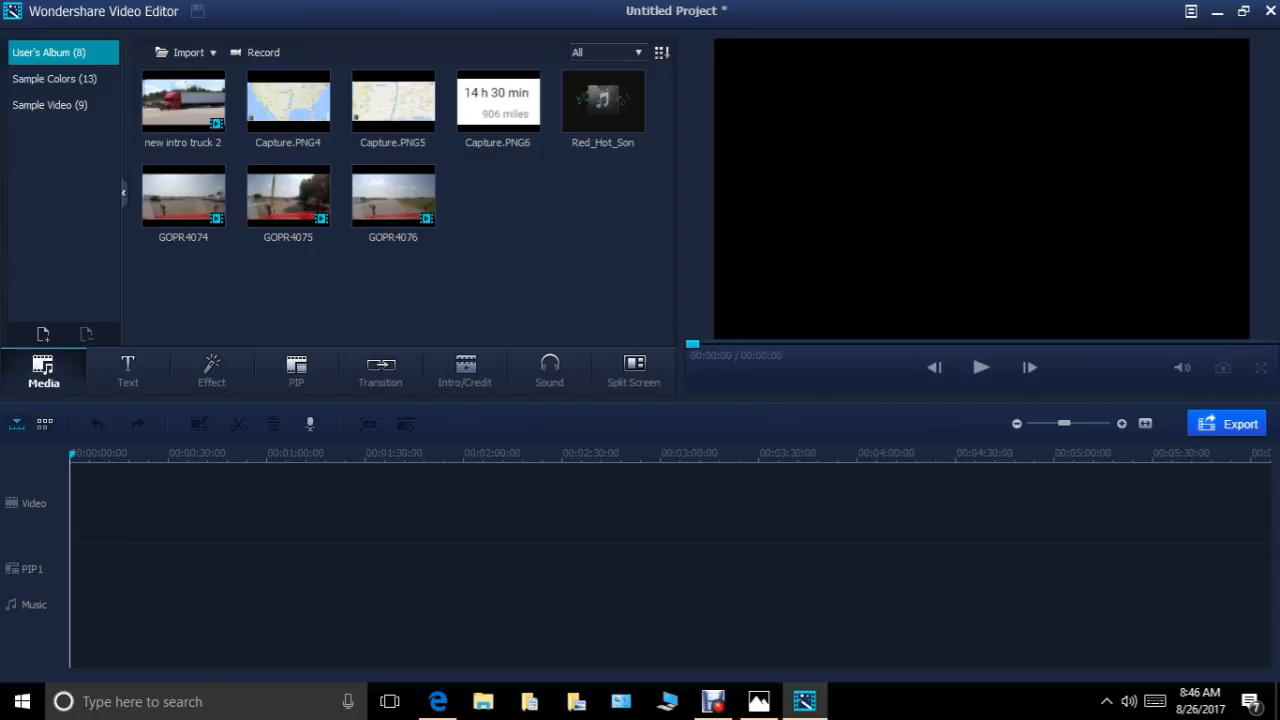
click(288, 102)
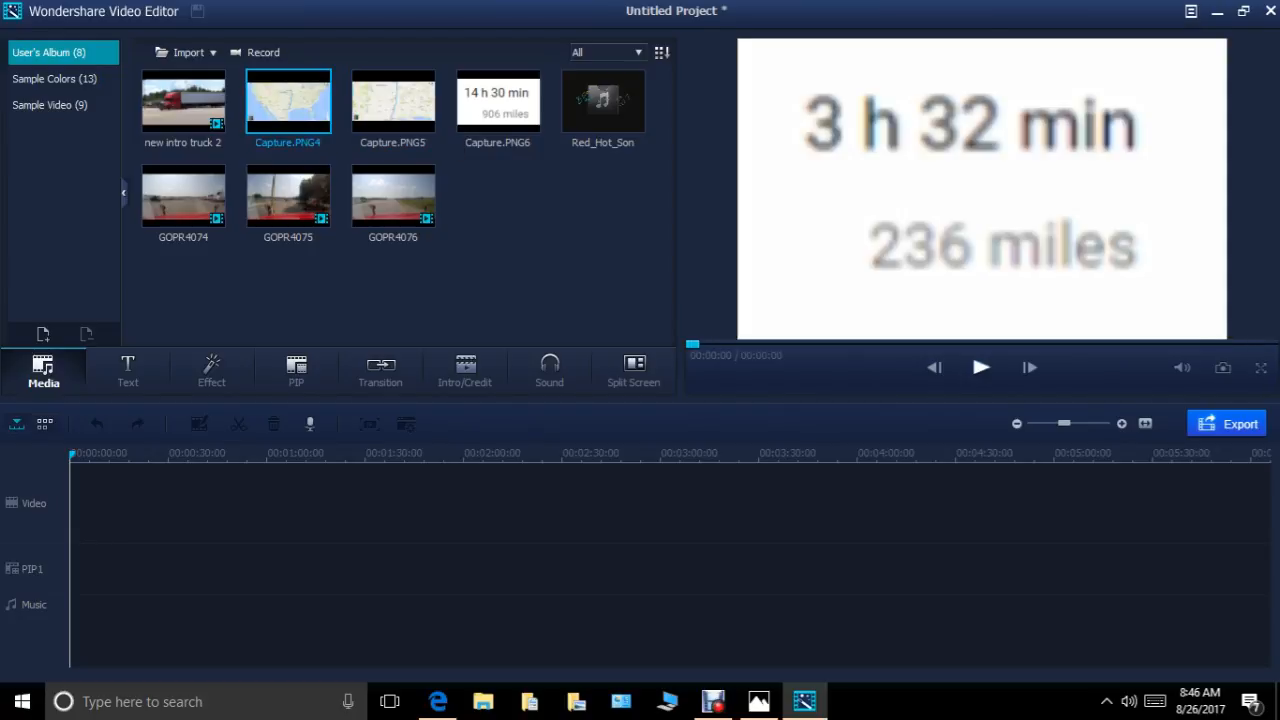
click(400, 280)
Add Capture.PNG5 and Capture.PNG6 together from the album to the video track.
drag(340, 110, 487, 113)
right_click(401, 96)
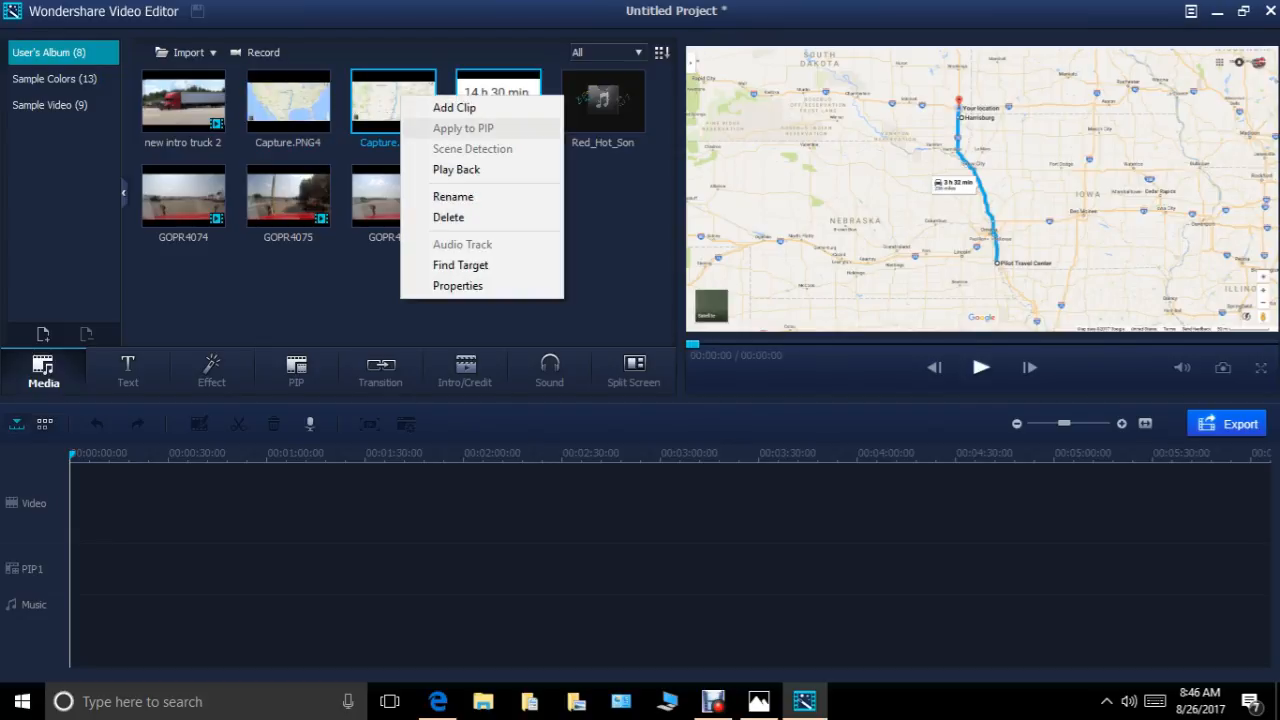
click(454, 107)
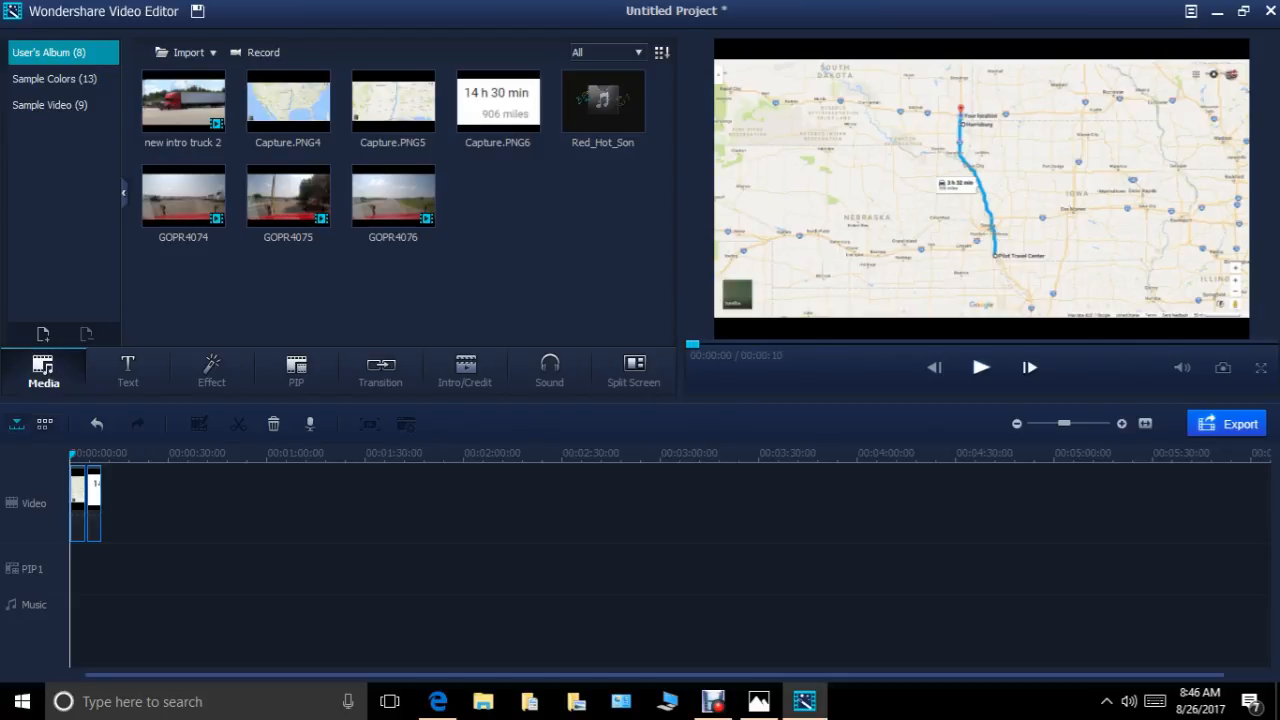
key(Escape)
Apply Auto Enhance to both map clips on the video track.
right_click(79, 512)
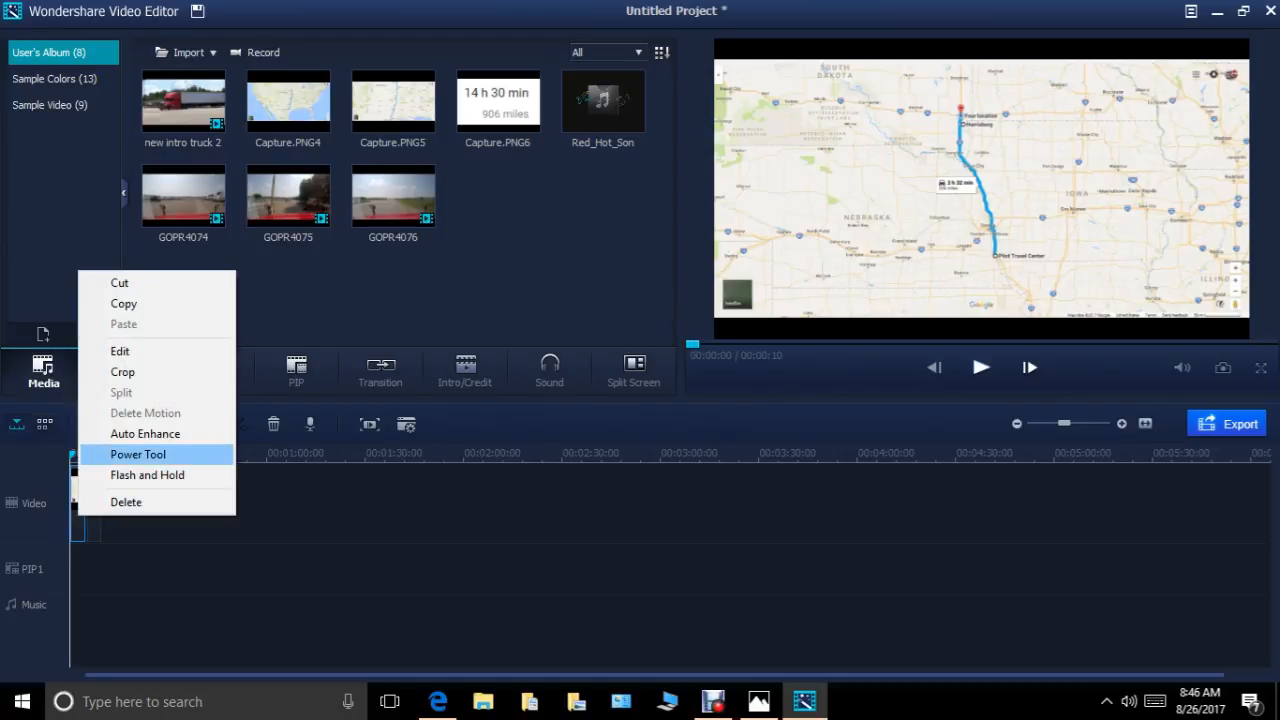
click(145, 433)
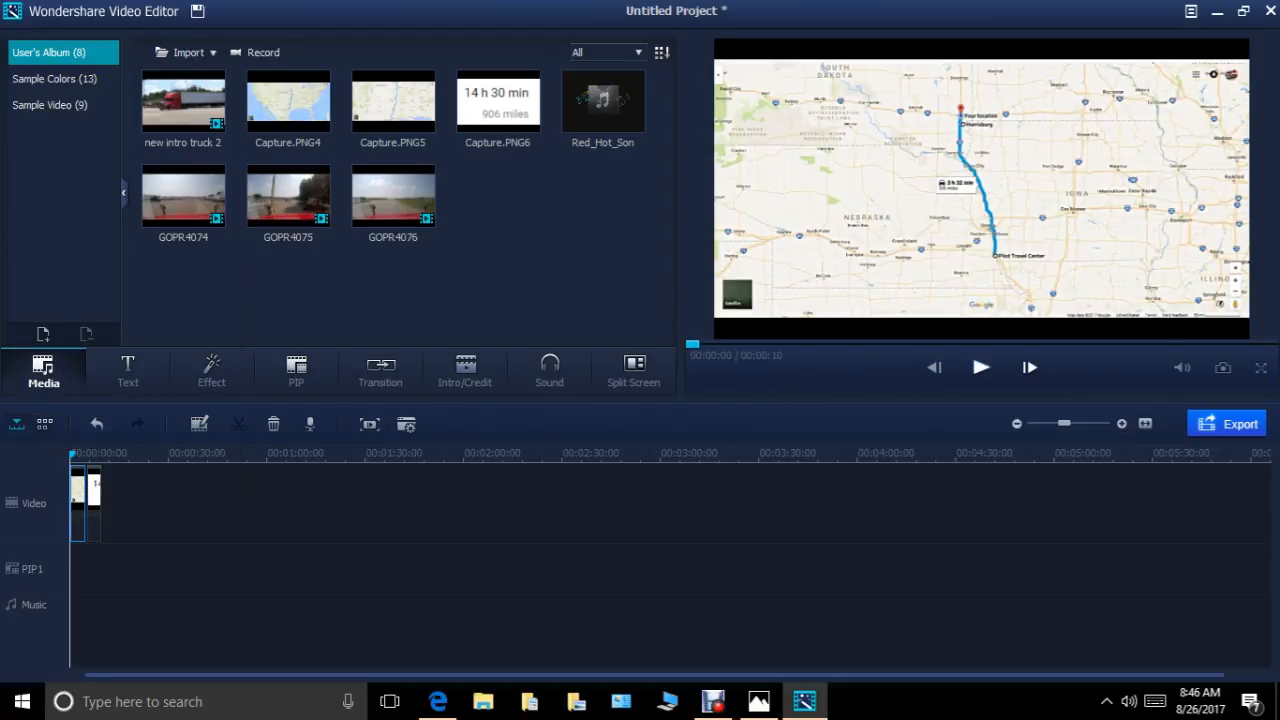
right_click(93, 505)
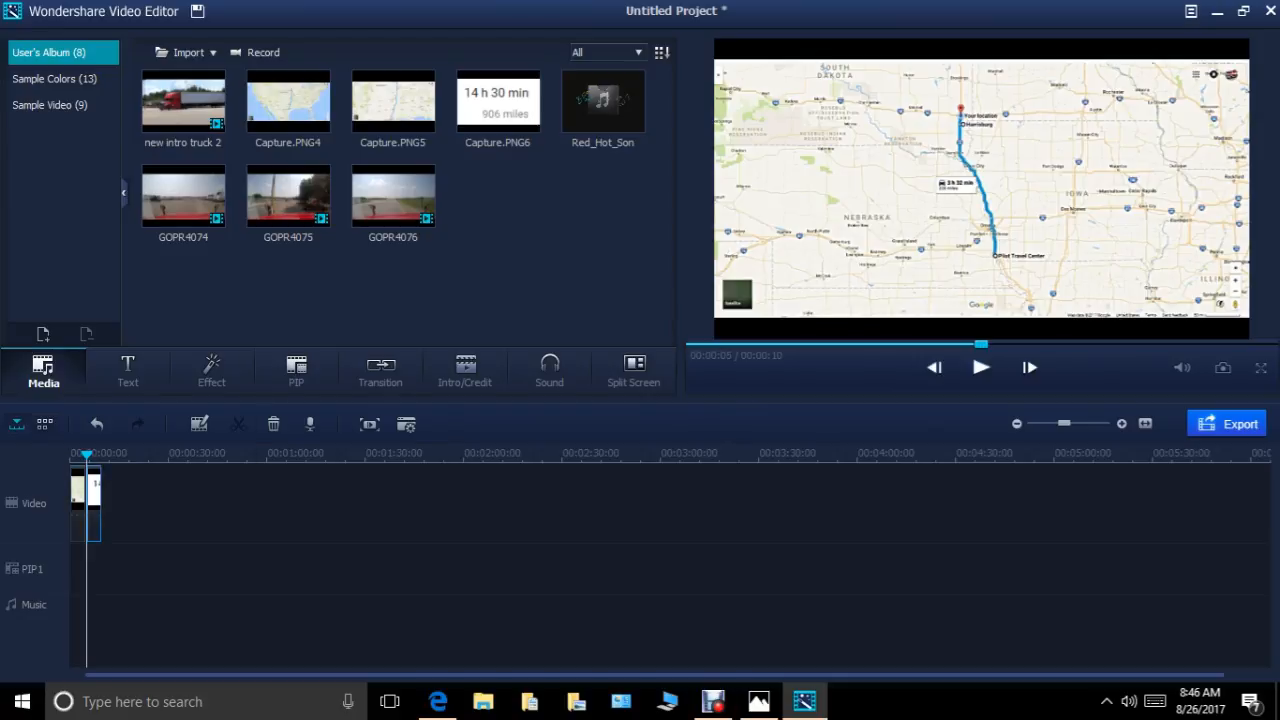
click(160, 423)
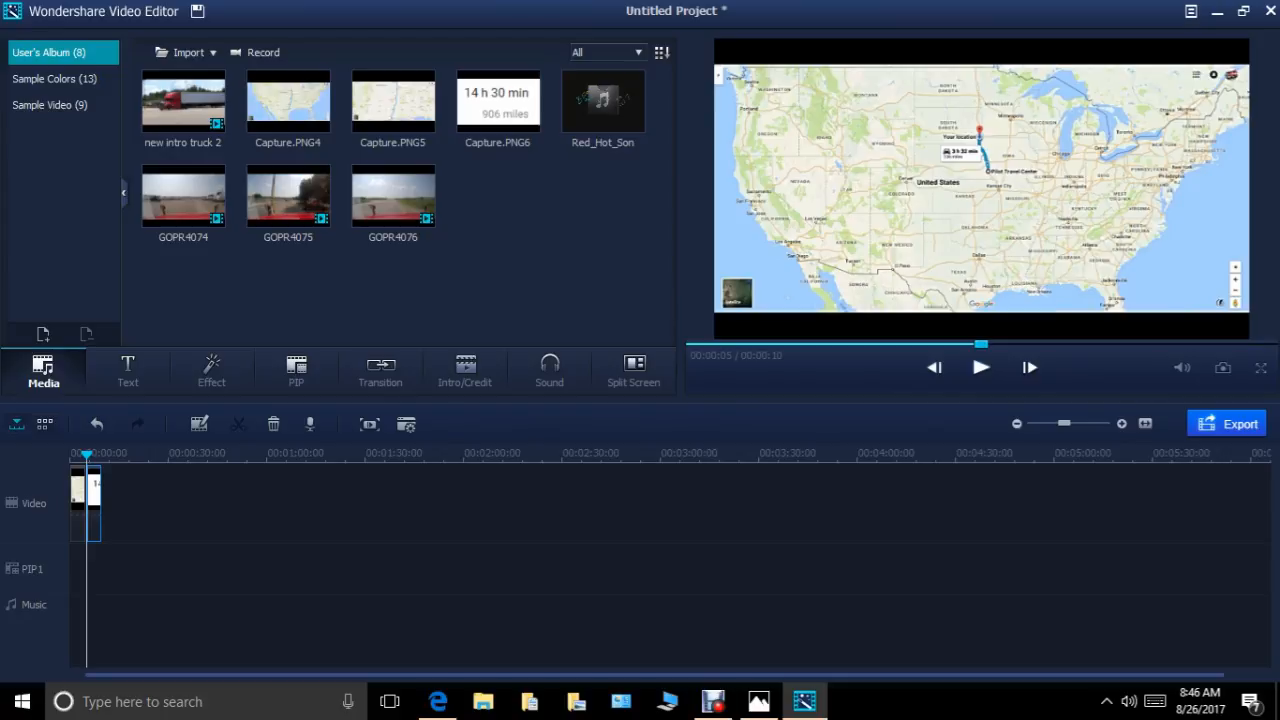
Apply Capture.PNG4 to the PIP1 track at the timeline start and extend it to the end of the second map clip.
key(Home)
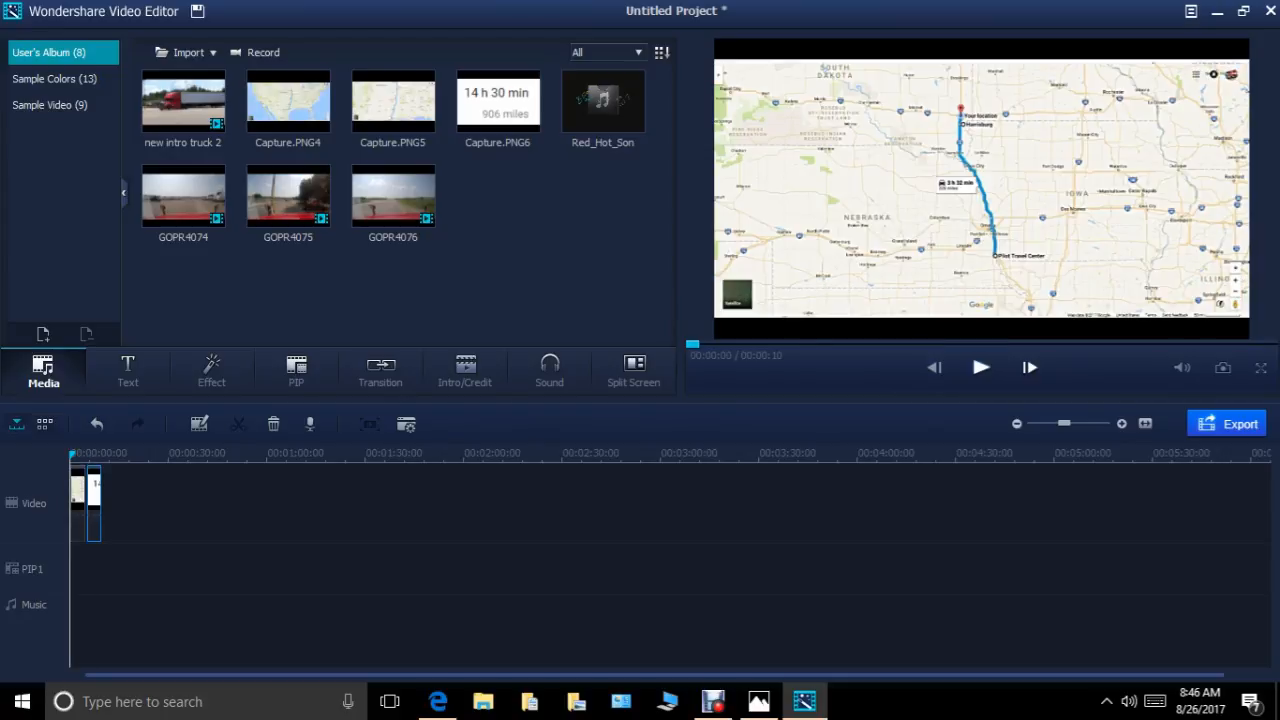
right_click(296, 113)
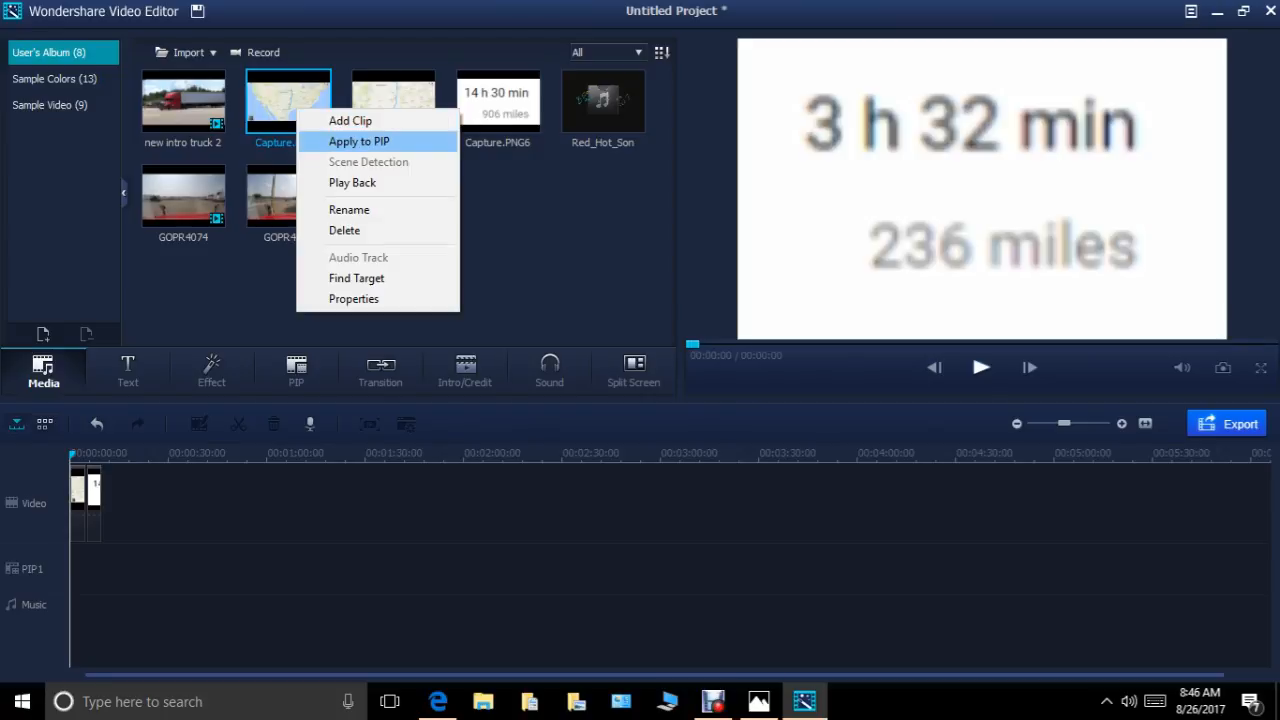
click(359, 141)
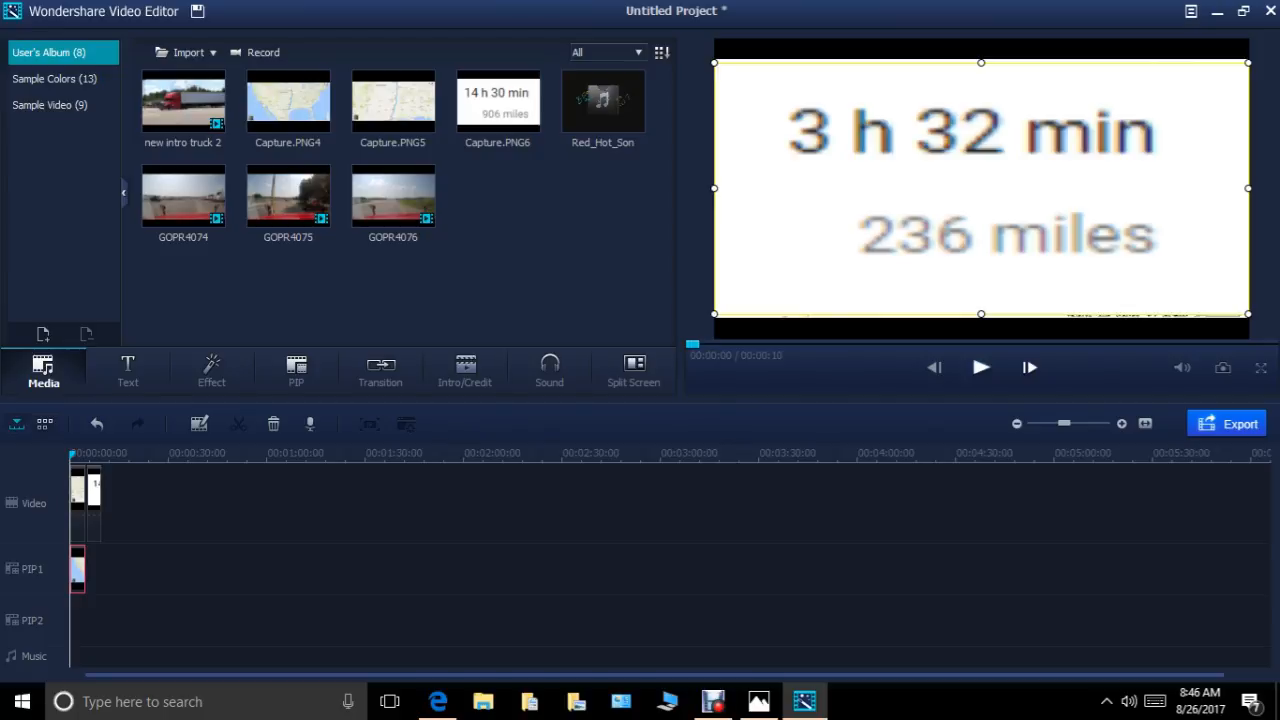
drag(85, 569, 102, 569)
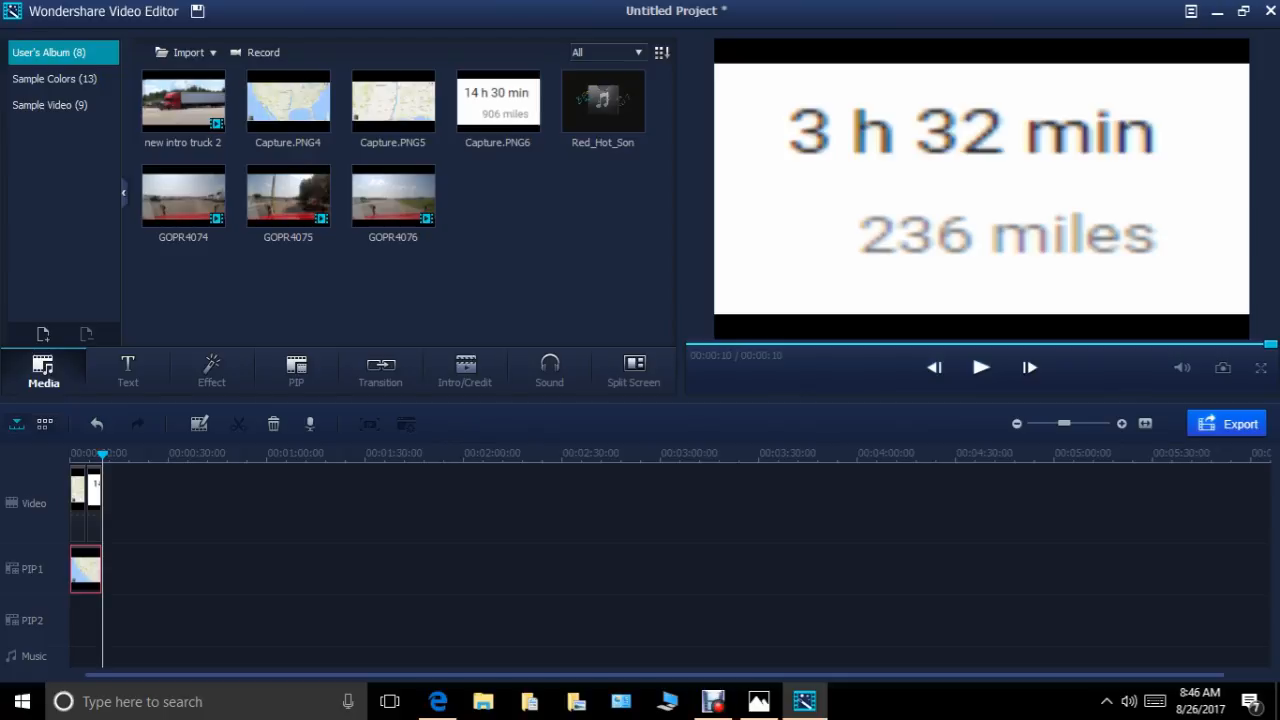
Shrink the travel-time PIP overlay to about a third of the frame width and place it in the frame's upper-left corner.
drag(102, 454, 88, 454)
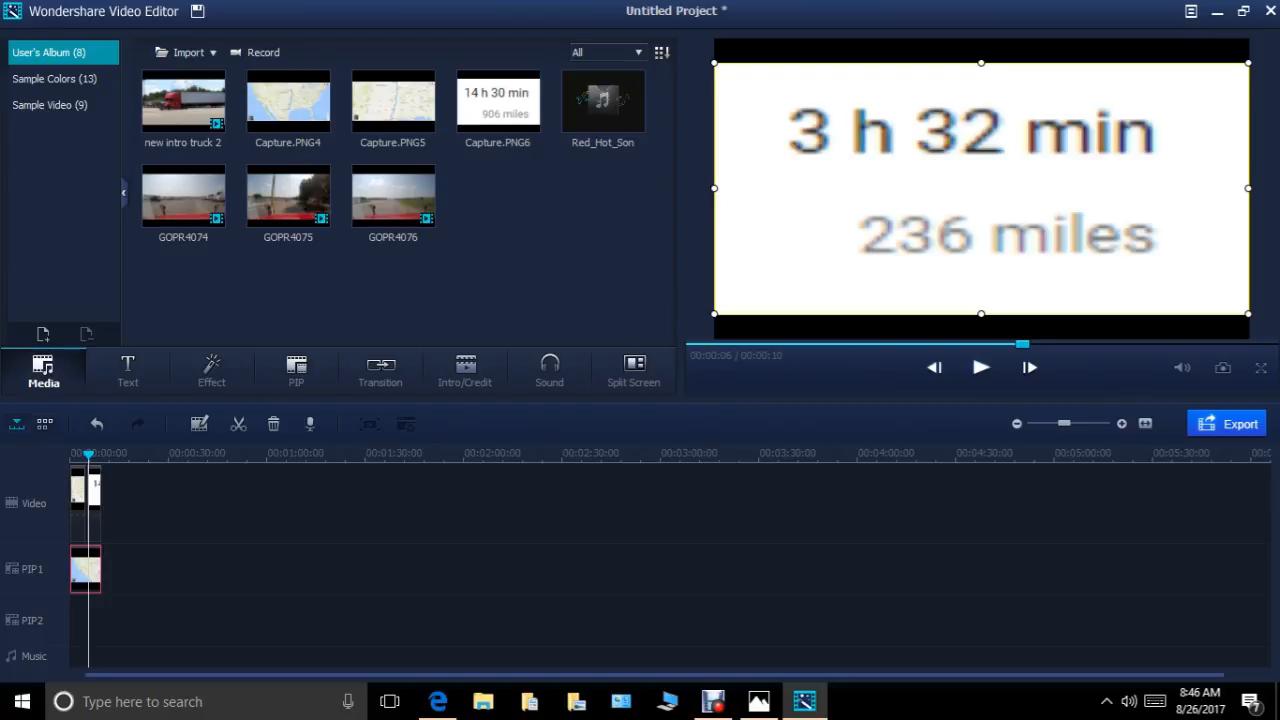
drag(1248, 313, 880, 141)
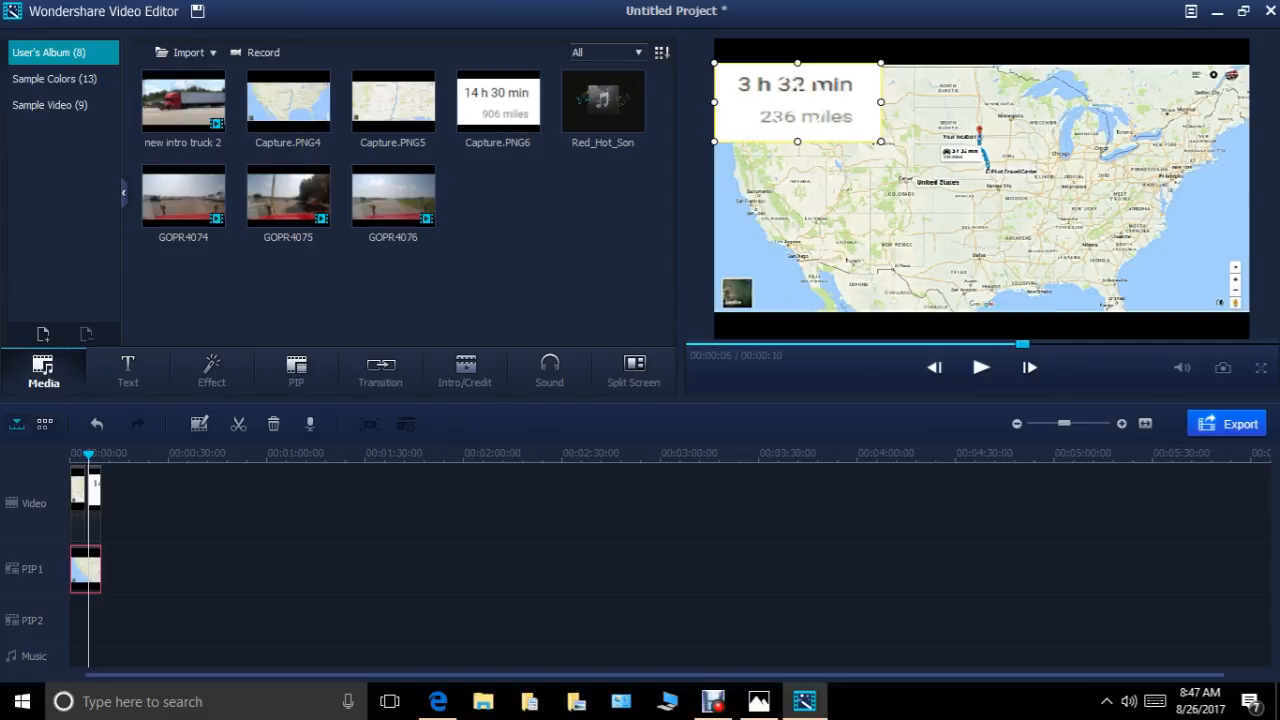
drag(798, 102, 798, 77)
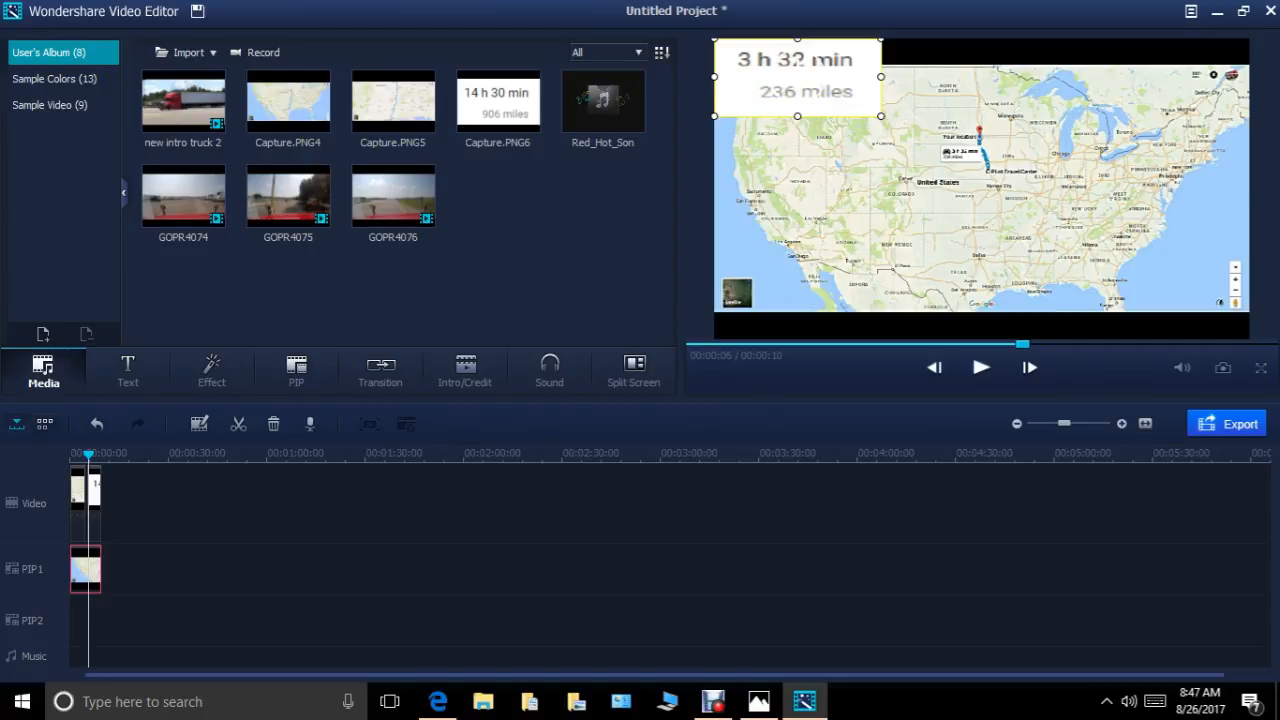
Add the new intro truck 2 clip to the video track after the map clips and preview the sequence from the start.
drag(88, 455, 102, 455)
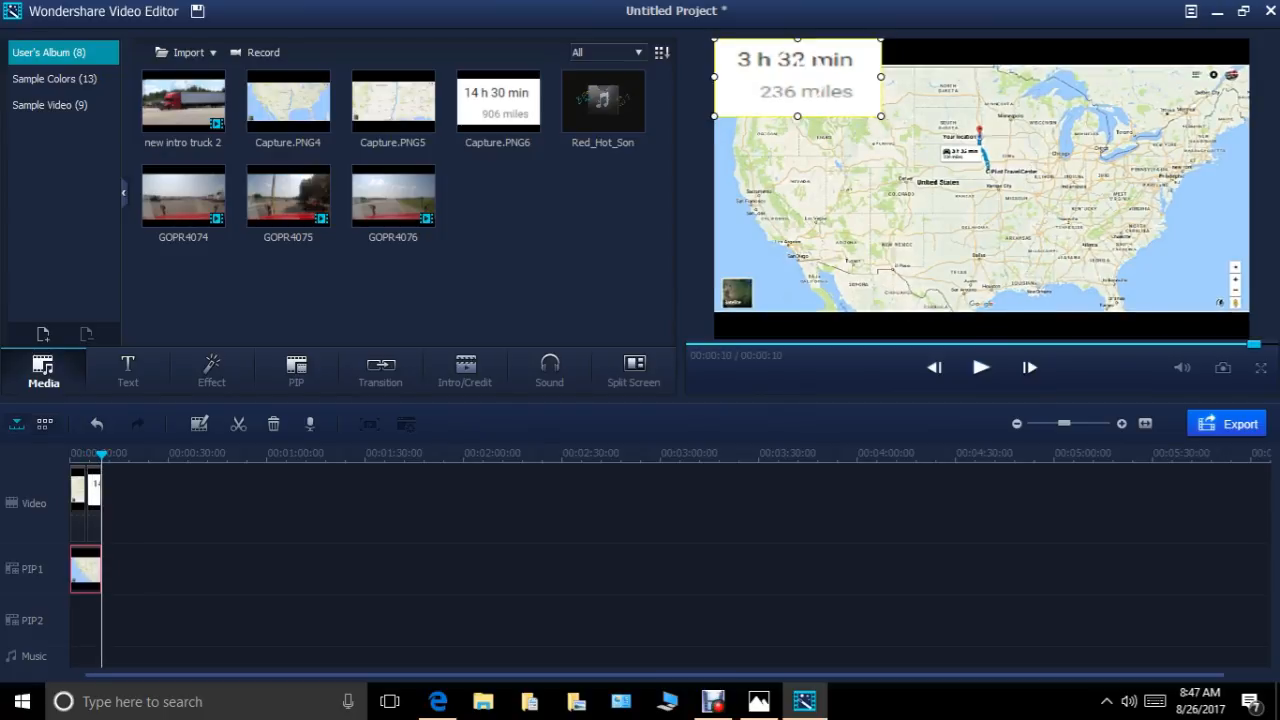
right_click(183, 105)
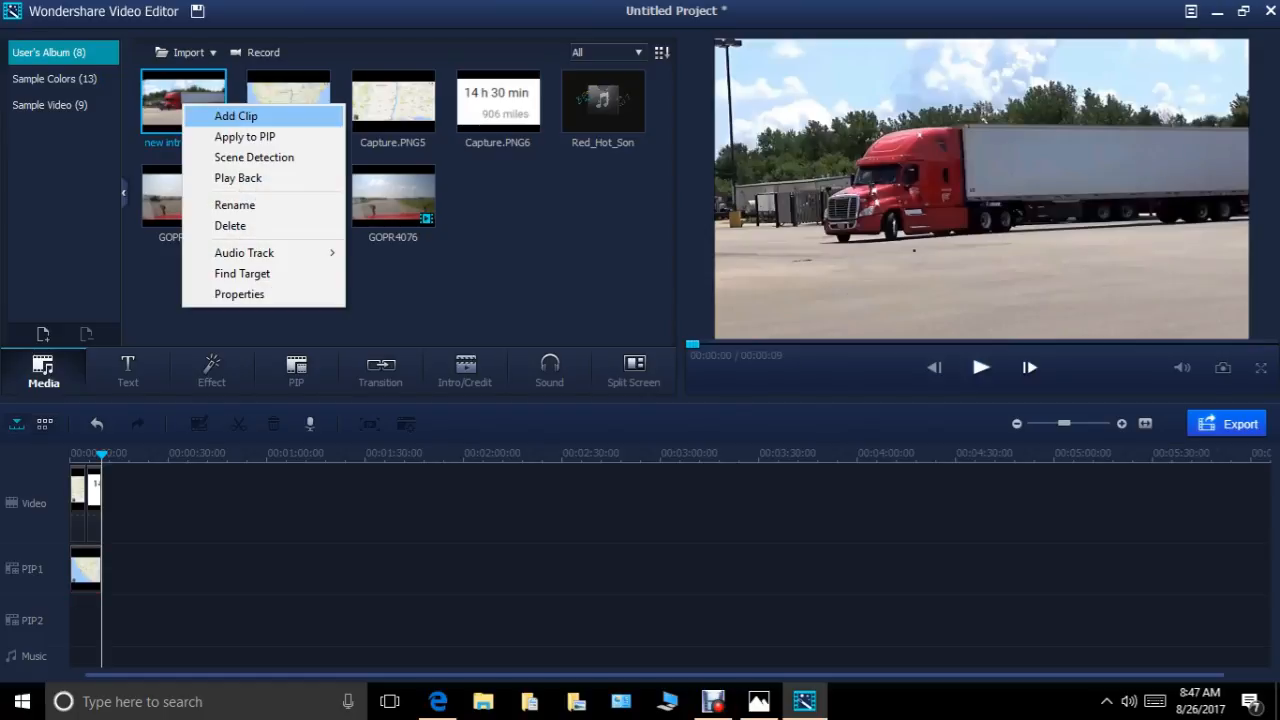
click(236, 116)
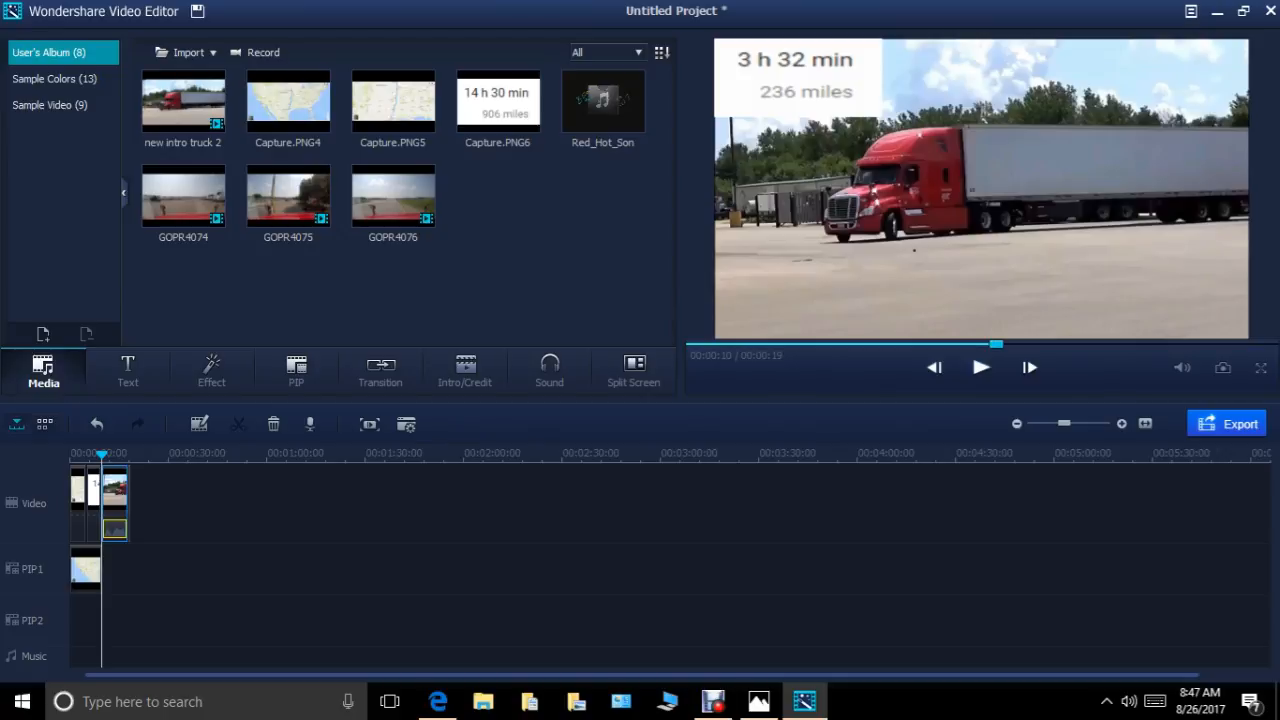
drag(102, 455, 70, 455)
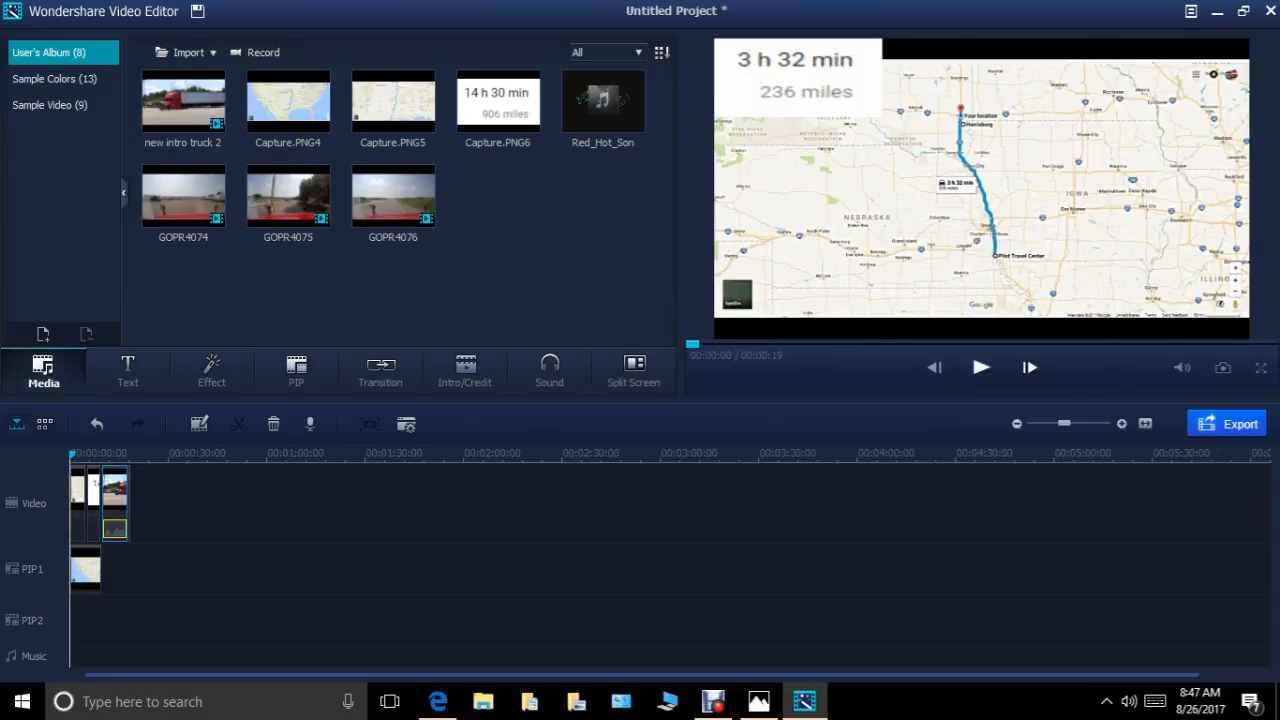
click(981, 367)
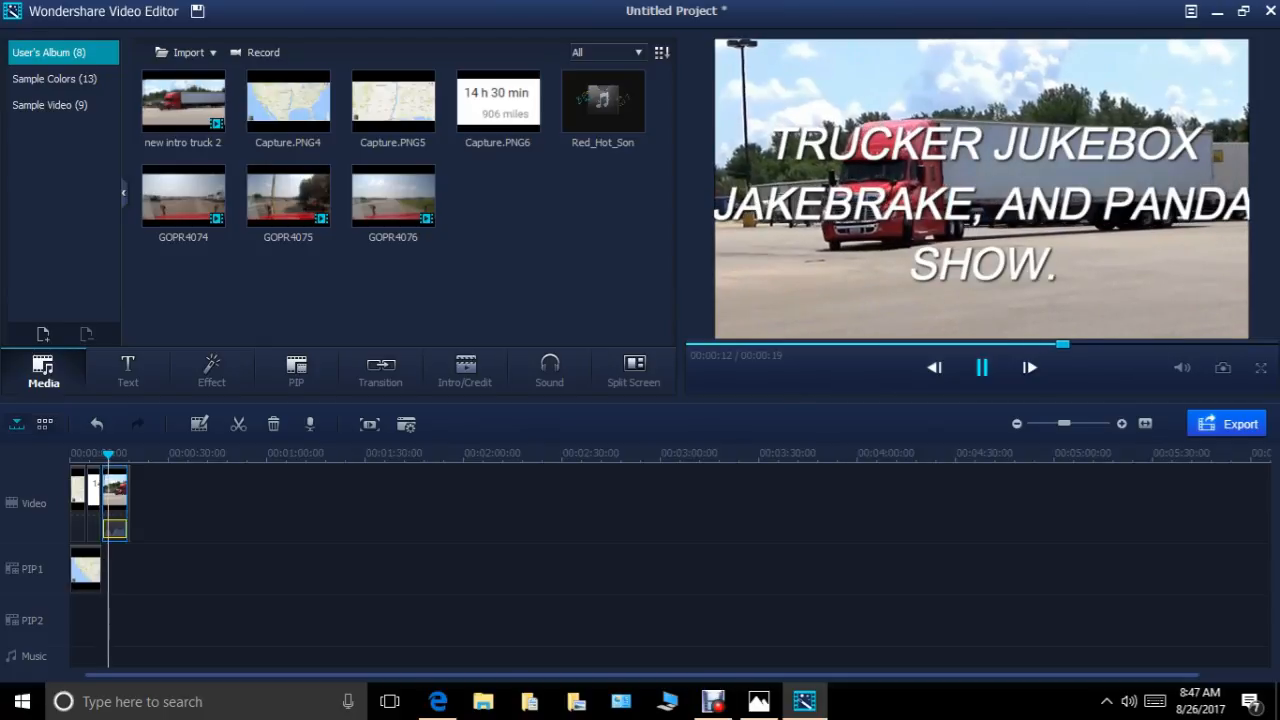
key(space)
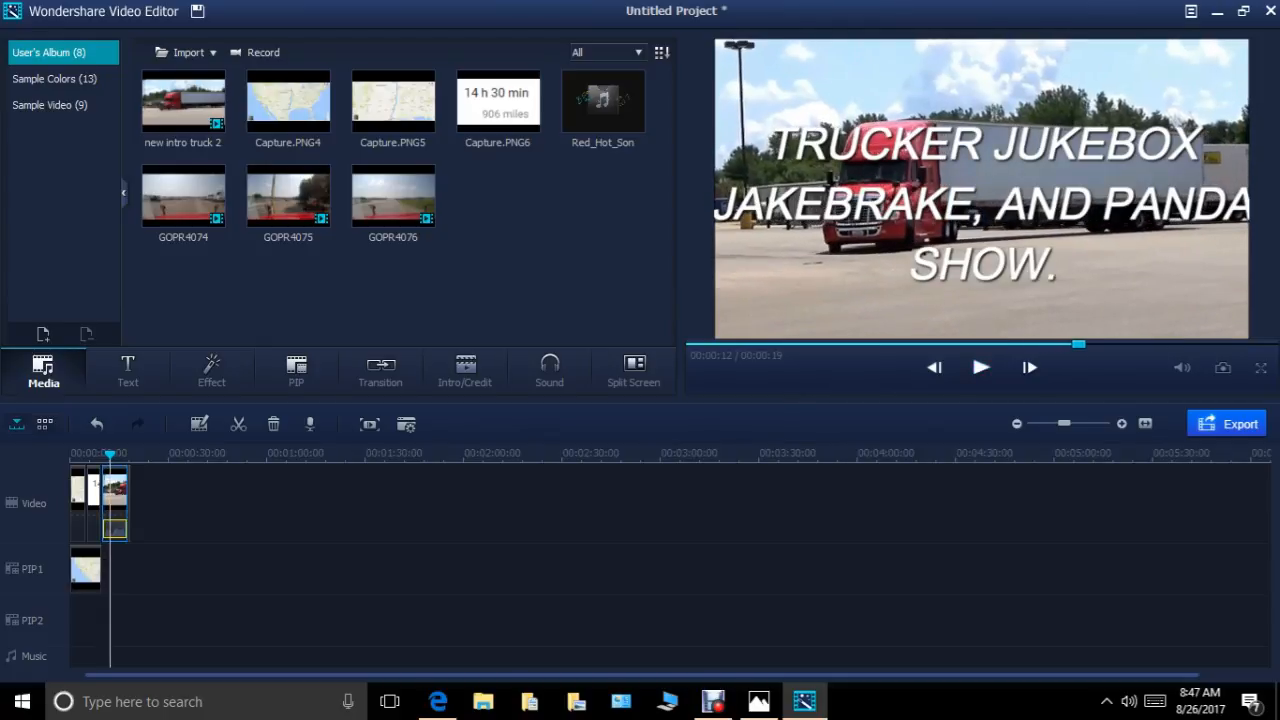
Detach the intro truck clip's audio, delete it, and play the clip to check it.
right_click(113, 520)
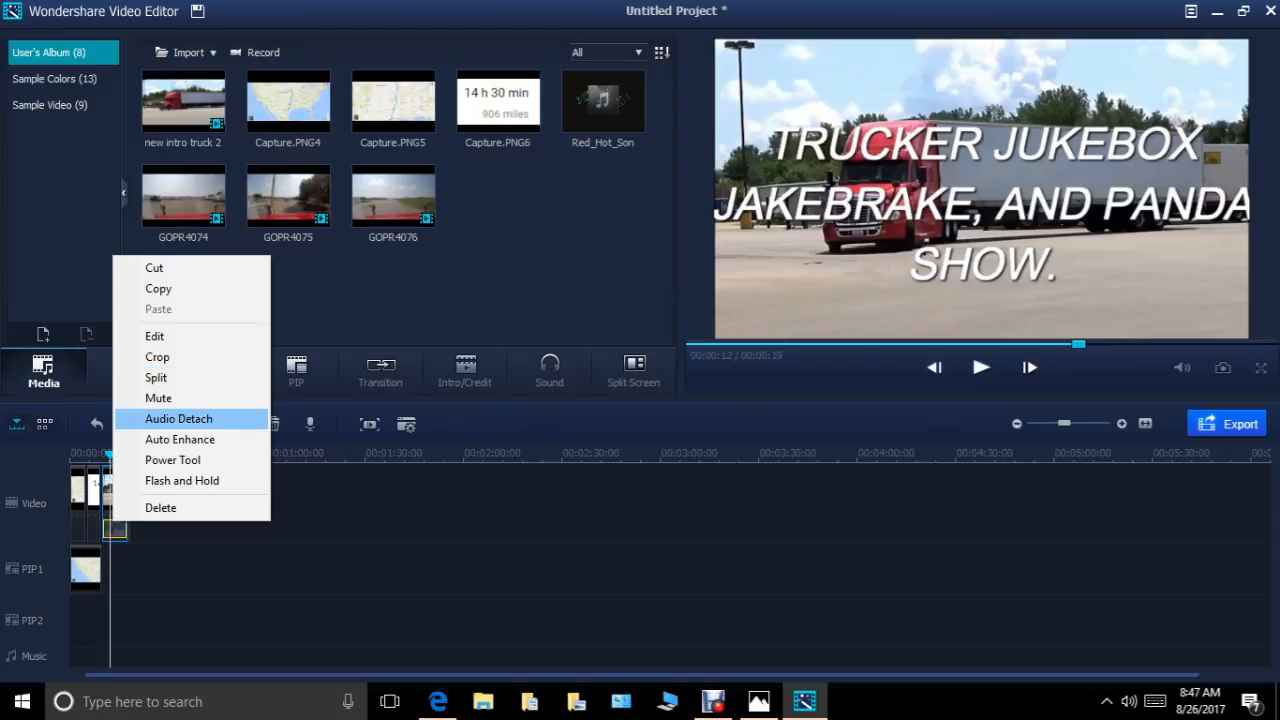
click(178, 418)
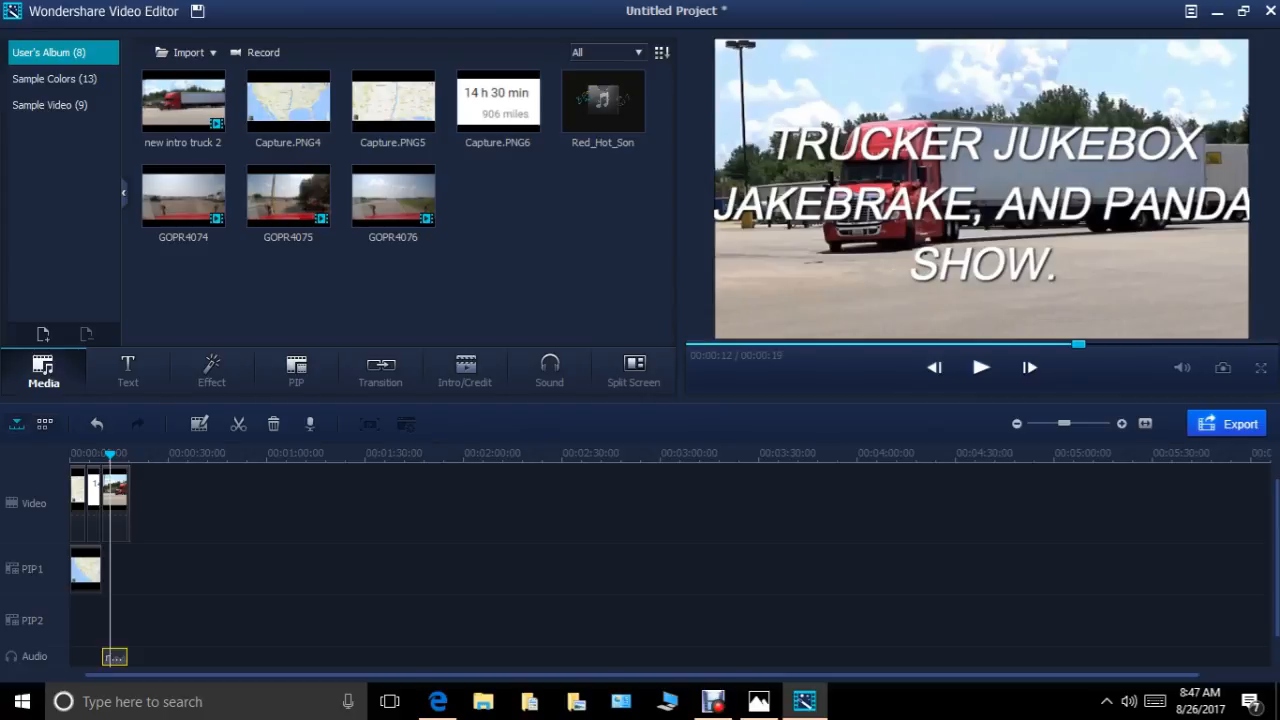
right_click(109, 519)
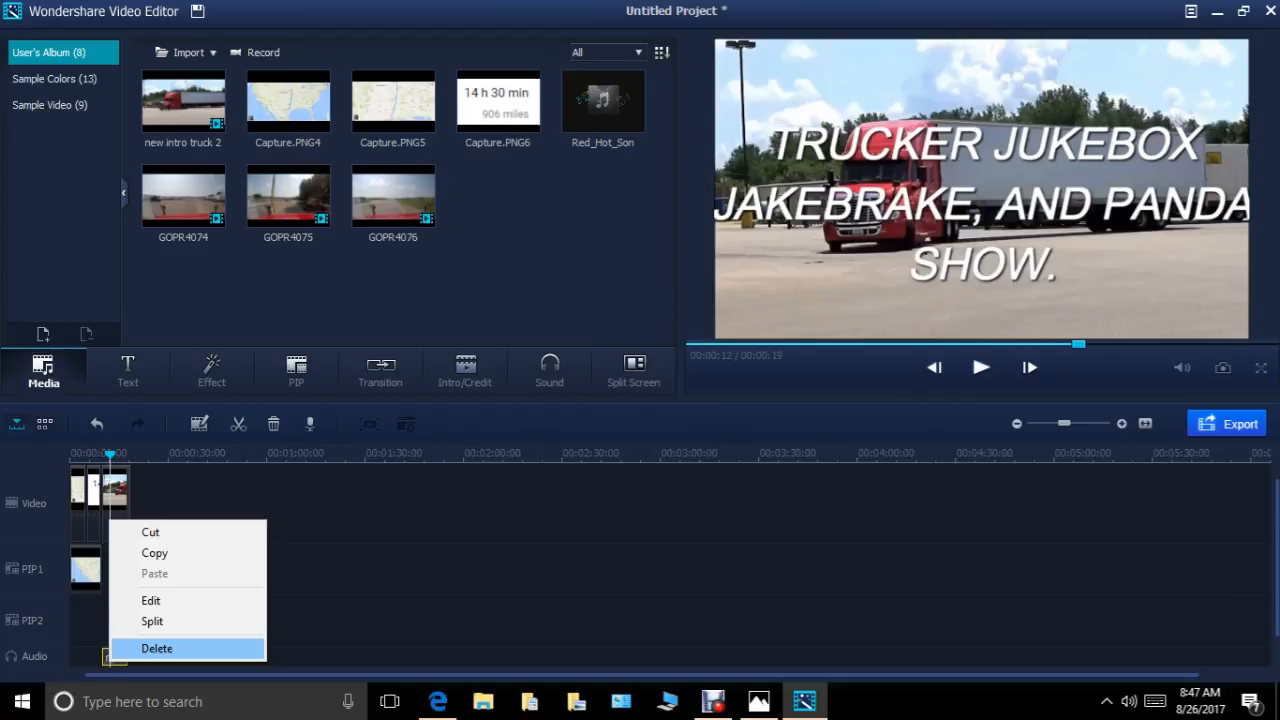
click(157, 648)
click(102, 455)
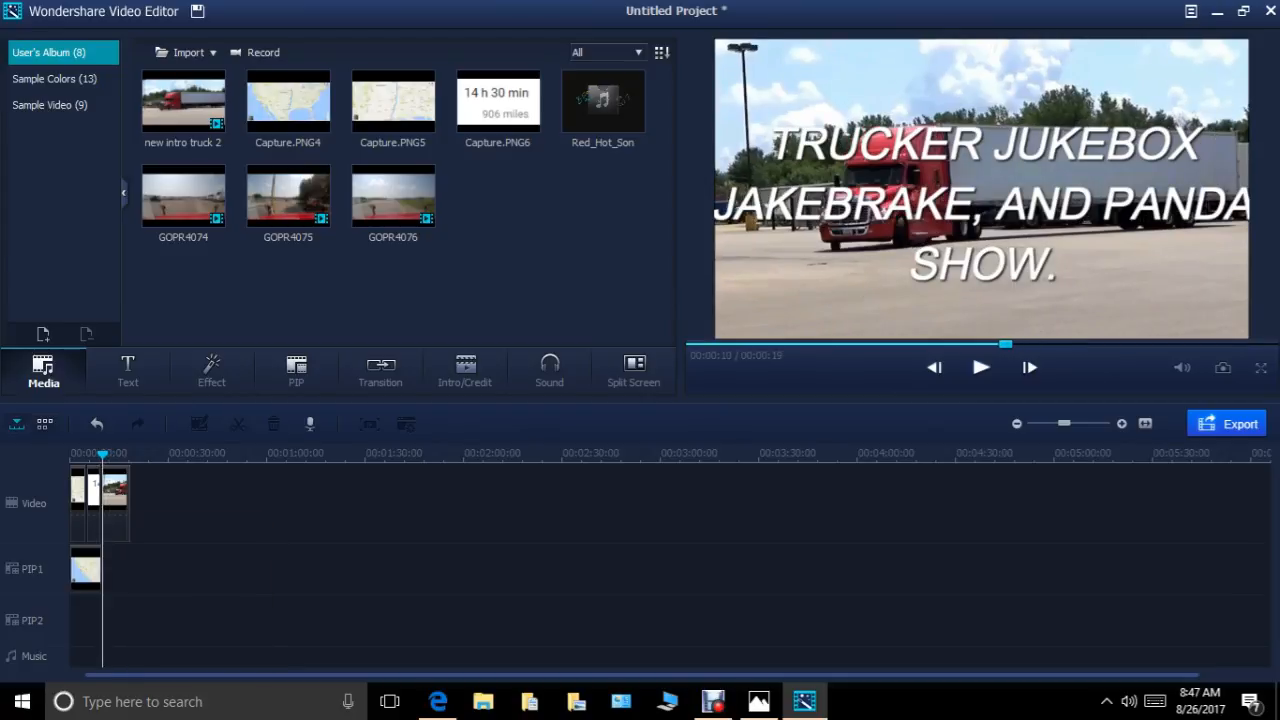
click(981, 368)
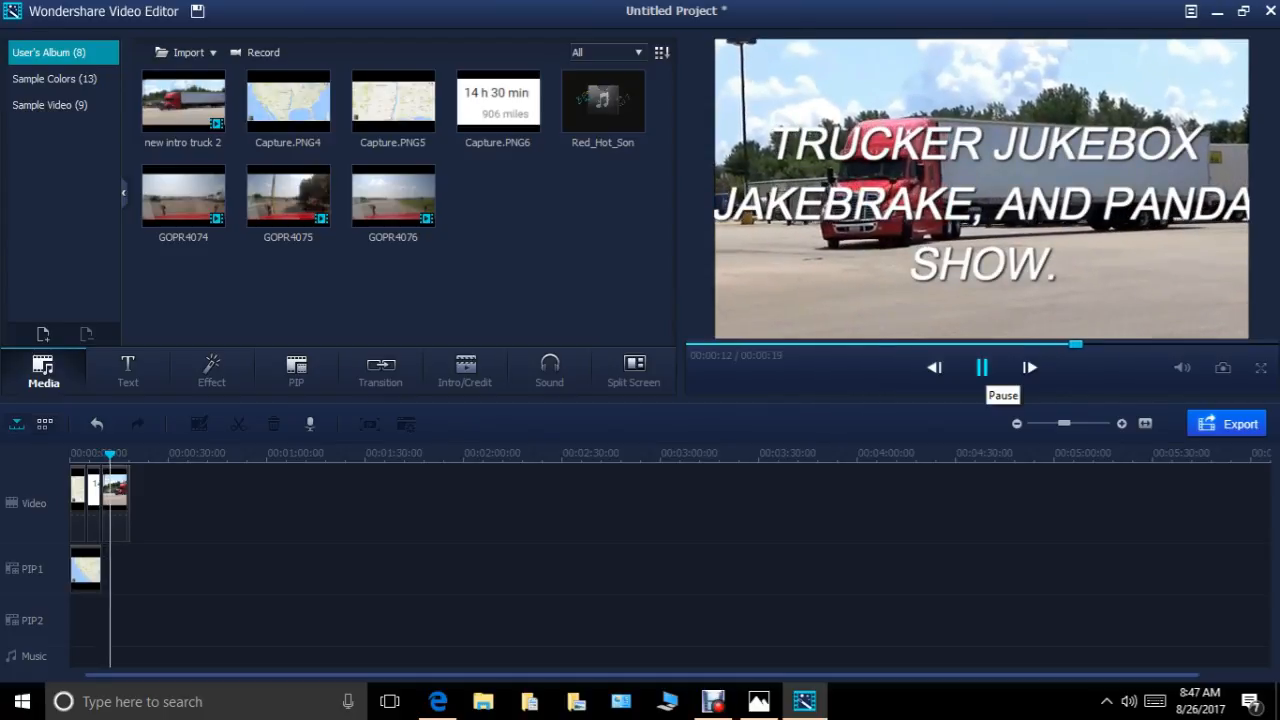
key(space)
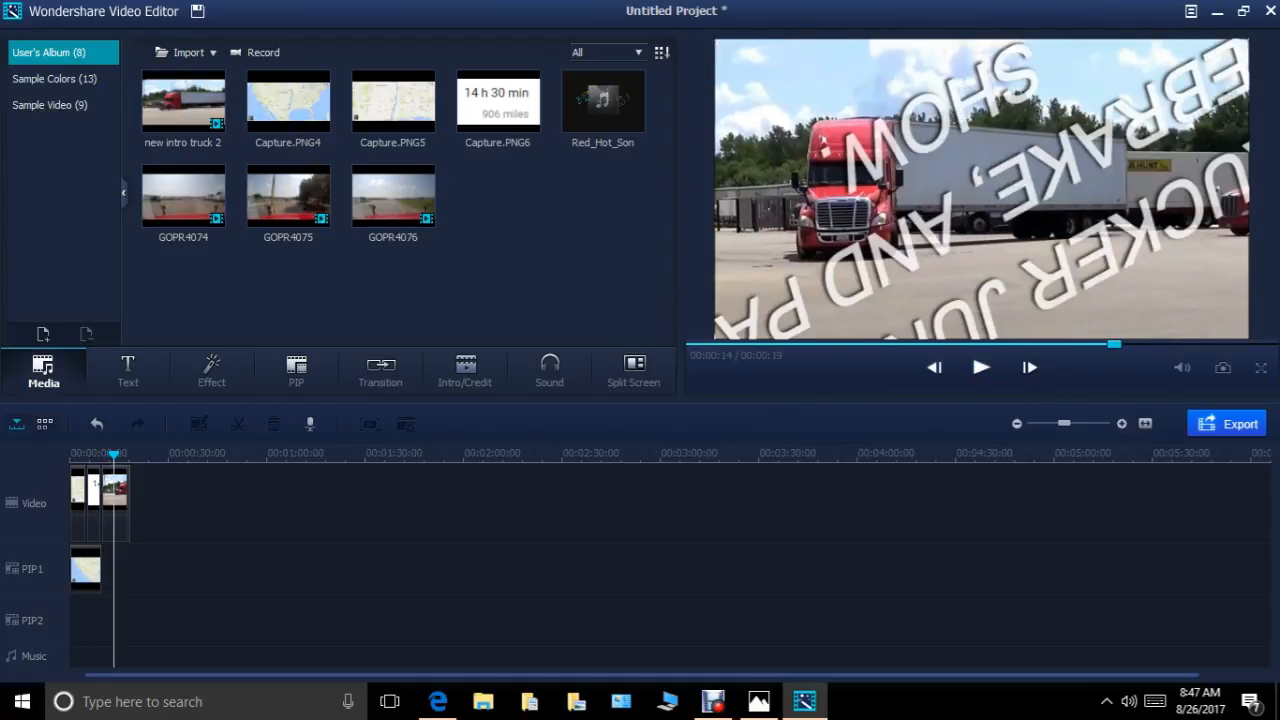
Add the Red_Hot_Son song from the album to the music track at the timeline start.
click(71, 454)
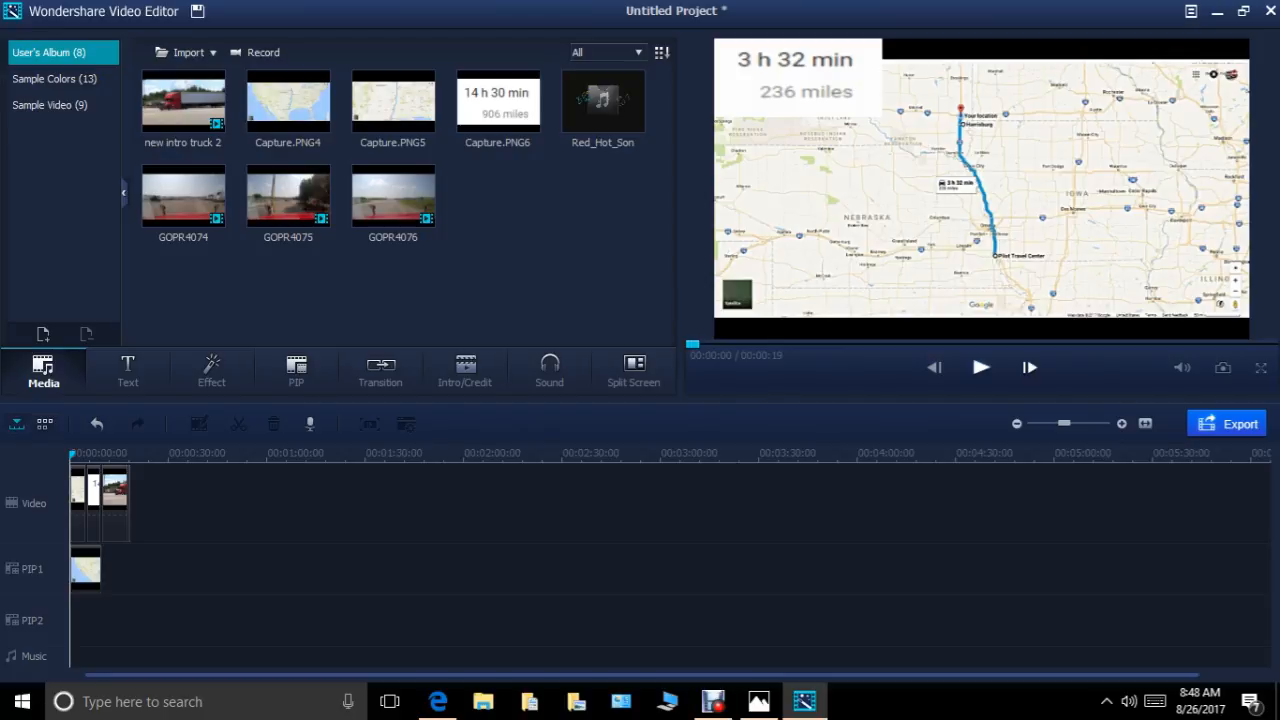
right_click(601, 121)
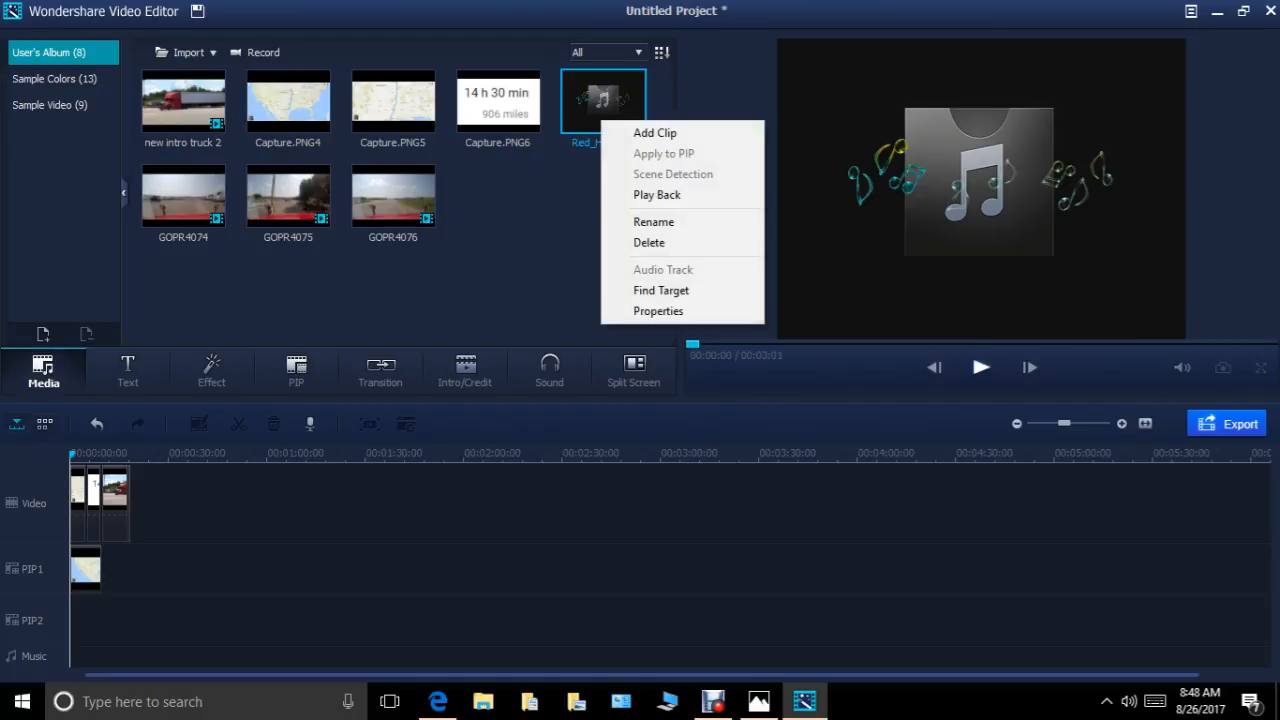
click(655, 132)
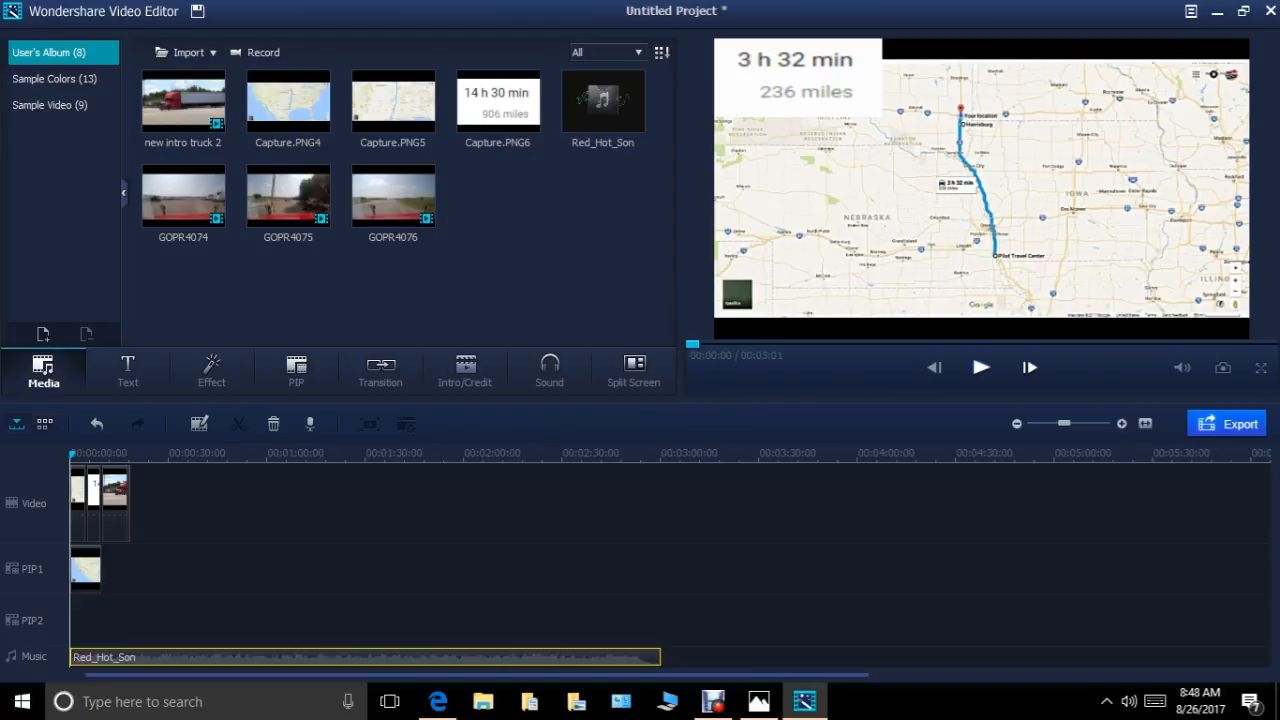
Split the Red_Hot_Son music at the end of the intro clip and delete the part after it.
drag(71, 455, 129, 455)
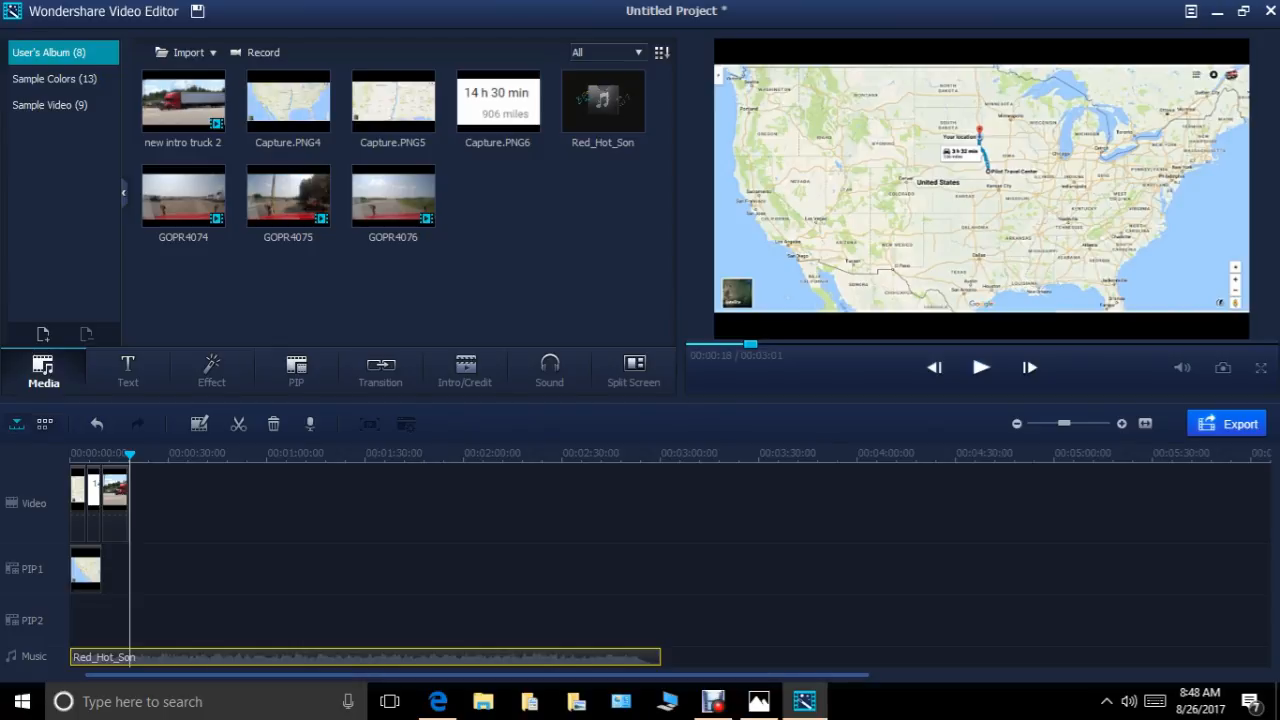
right_click(423, 656)
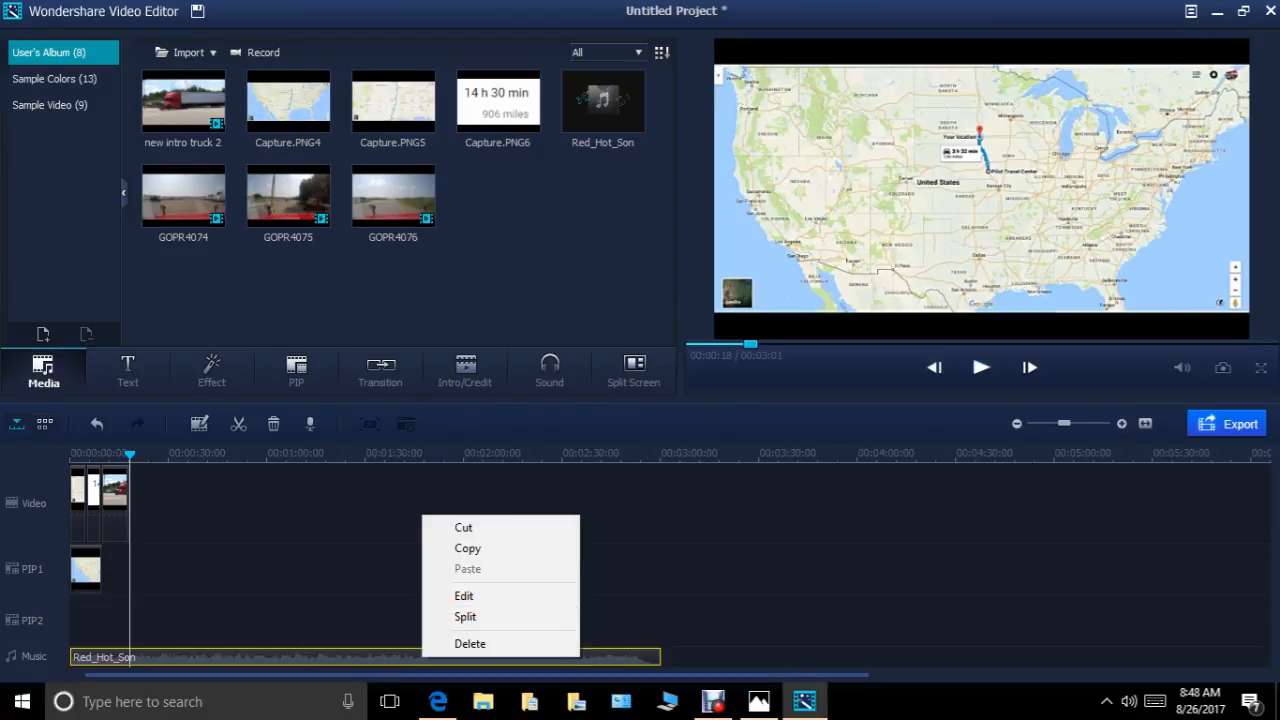
click(465, 616)
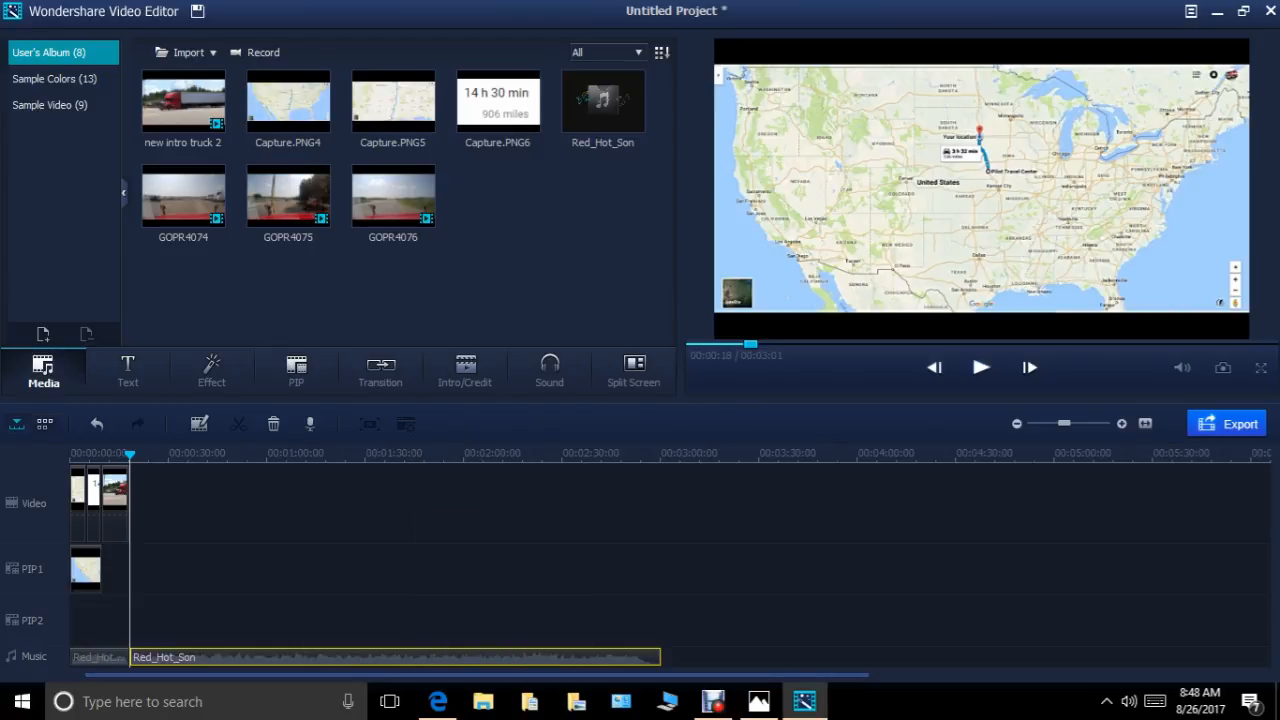
right_click(310, 657)
click(335, 641)
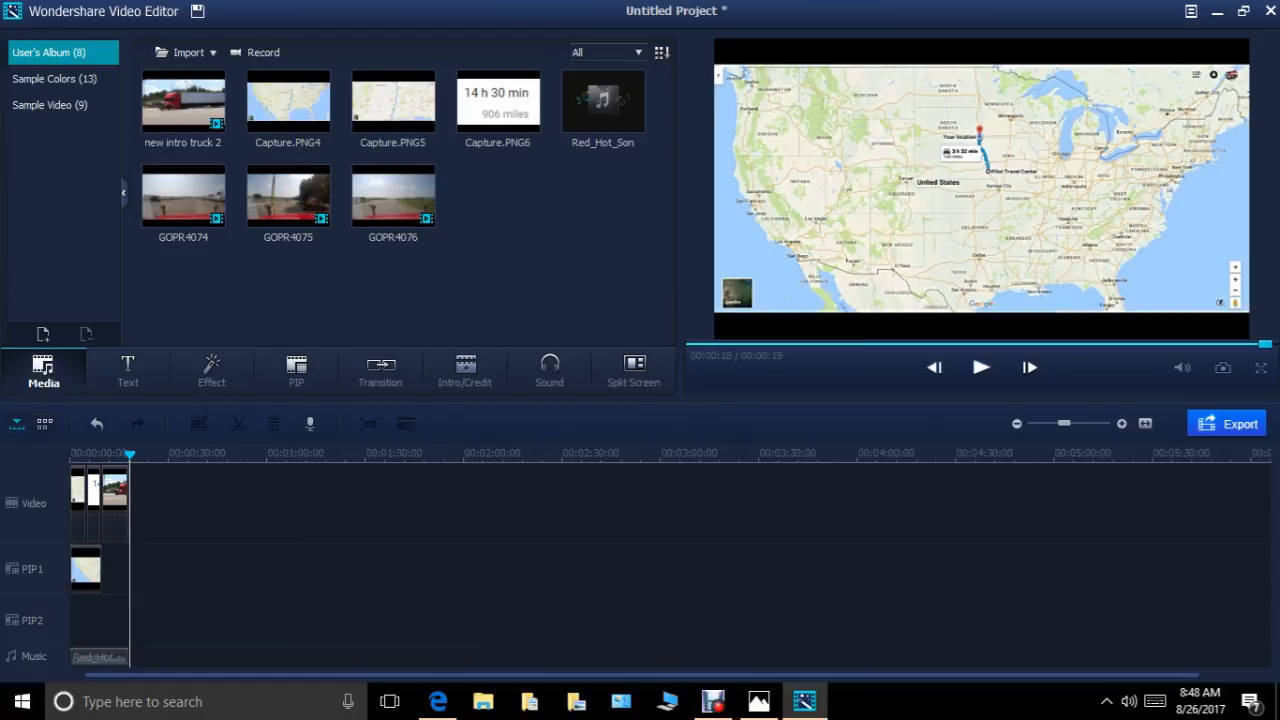
Give the trimmed Red_Hot_Son music a 1.28 s fade-out and preview it to the end.
right_click(115, 655)
click(160, 588)
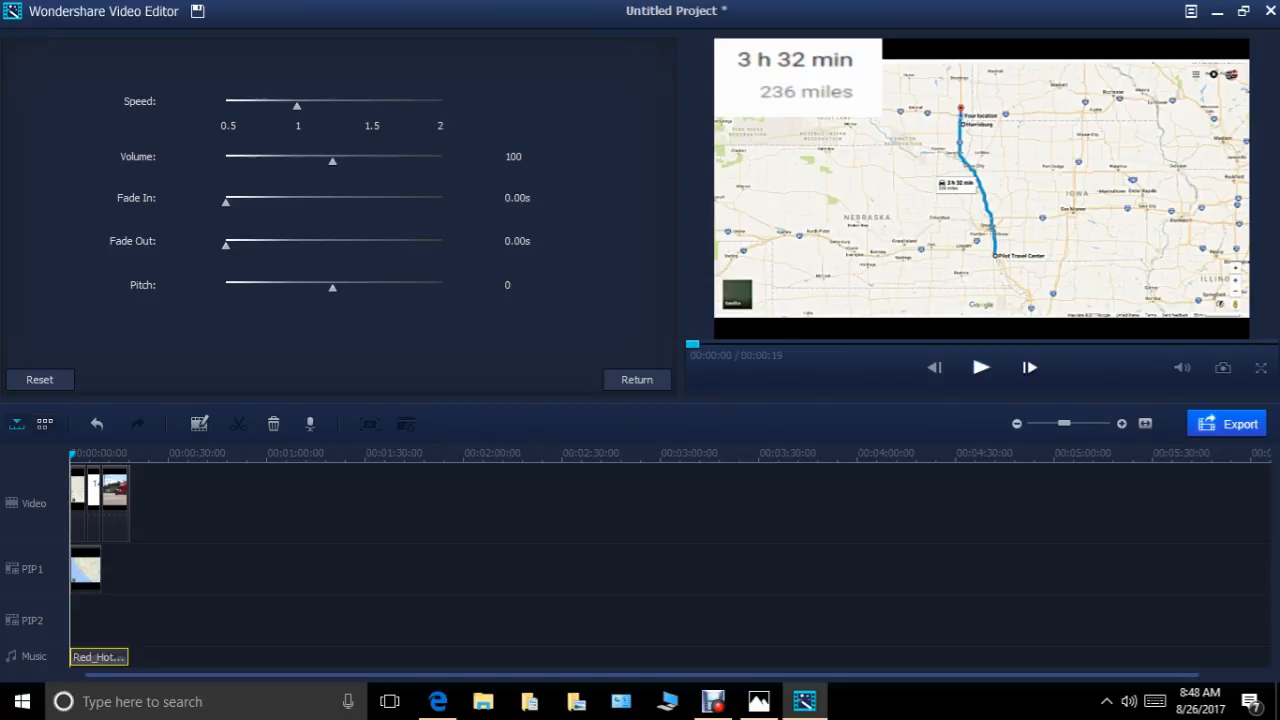
drag(226, 245, 281, 245)
key(space)
key(End)
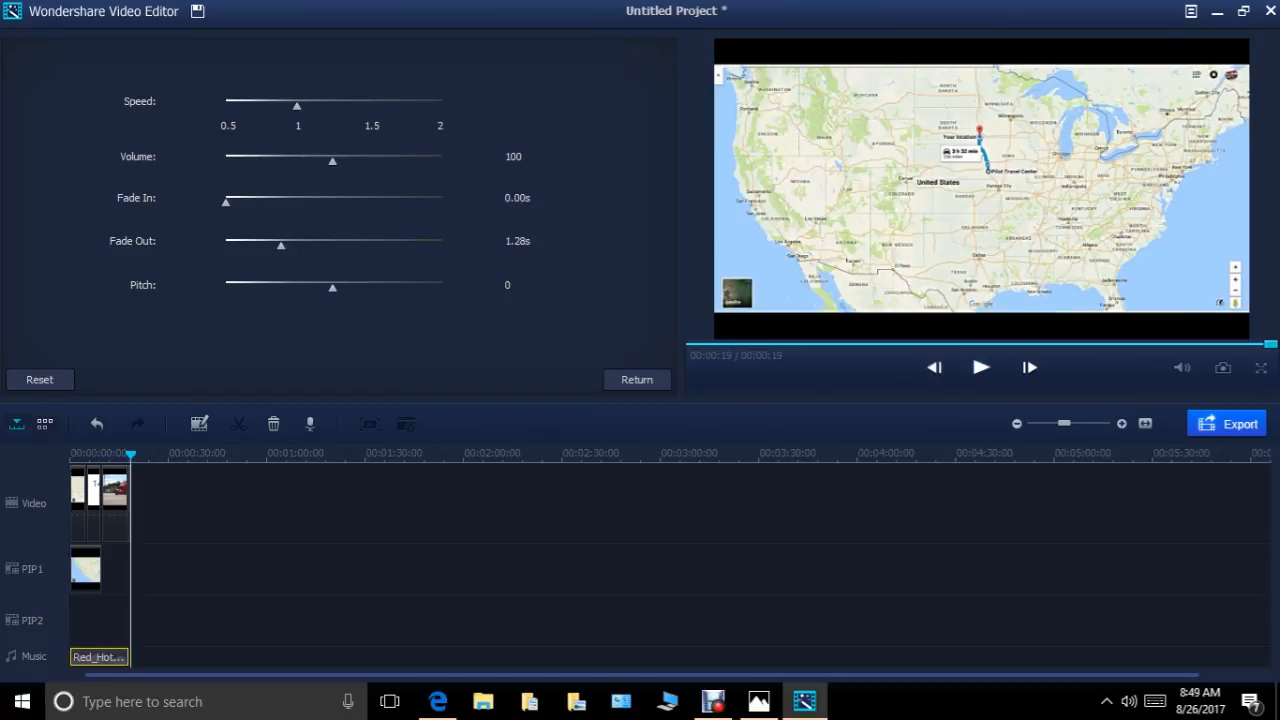
click(637, 379)
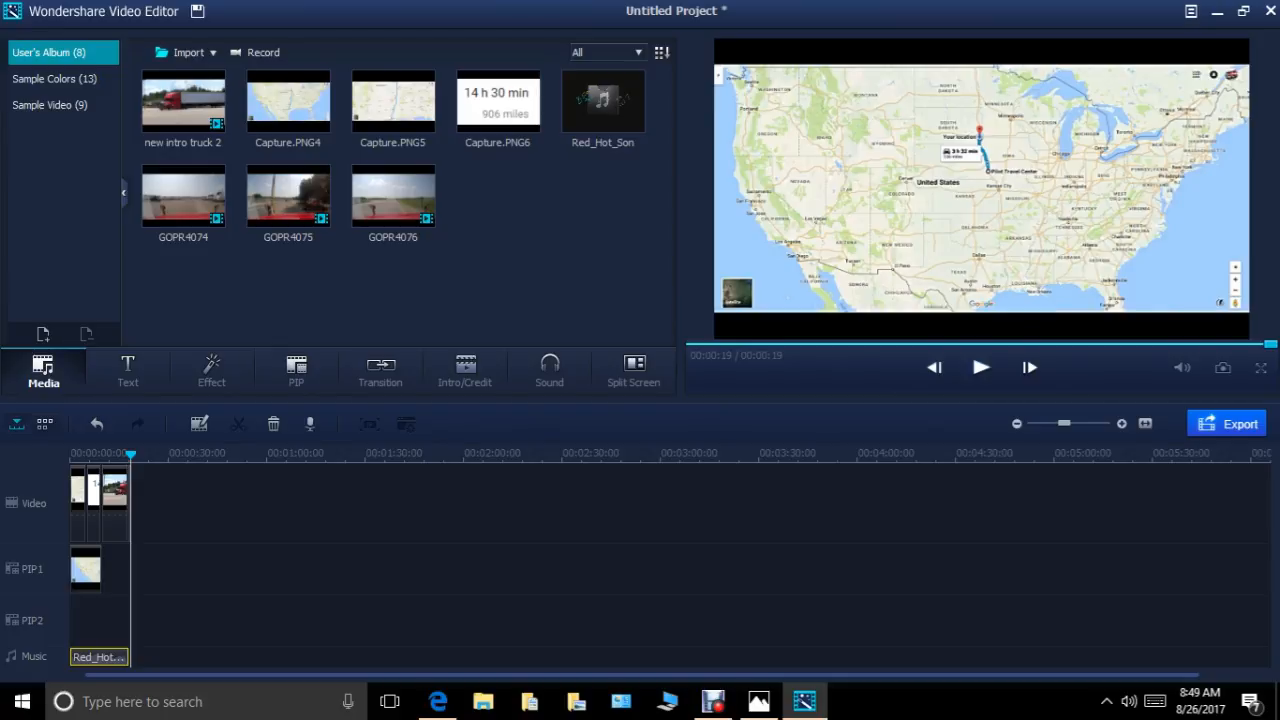
Import GOPR4074.MP4, GOPR4075.MP4 and GOPR4076.MP4 from Pictures > todays video raw > 2017-08.
click(187, 52)
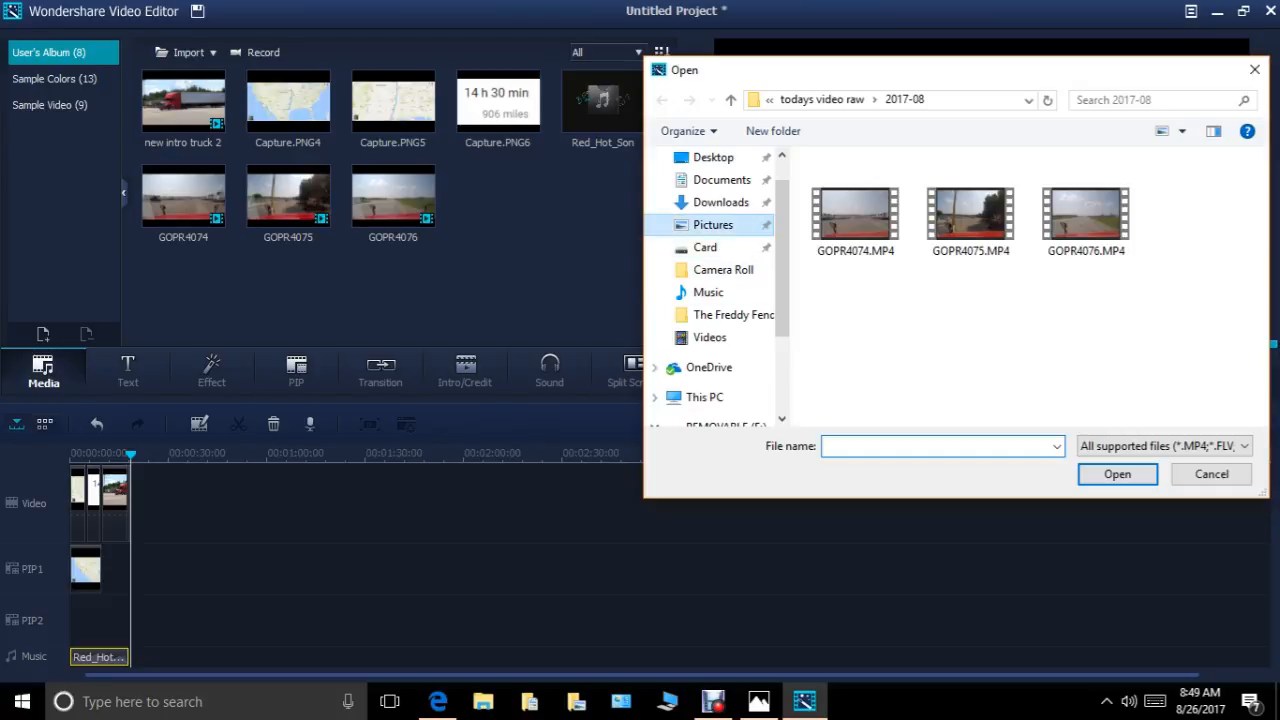
click(713, 225)
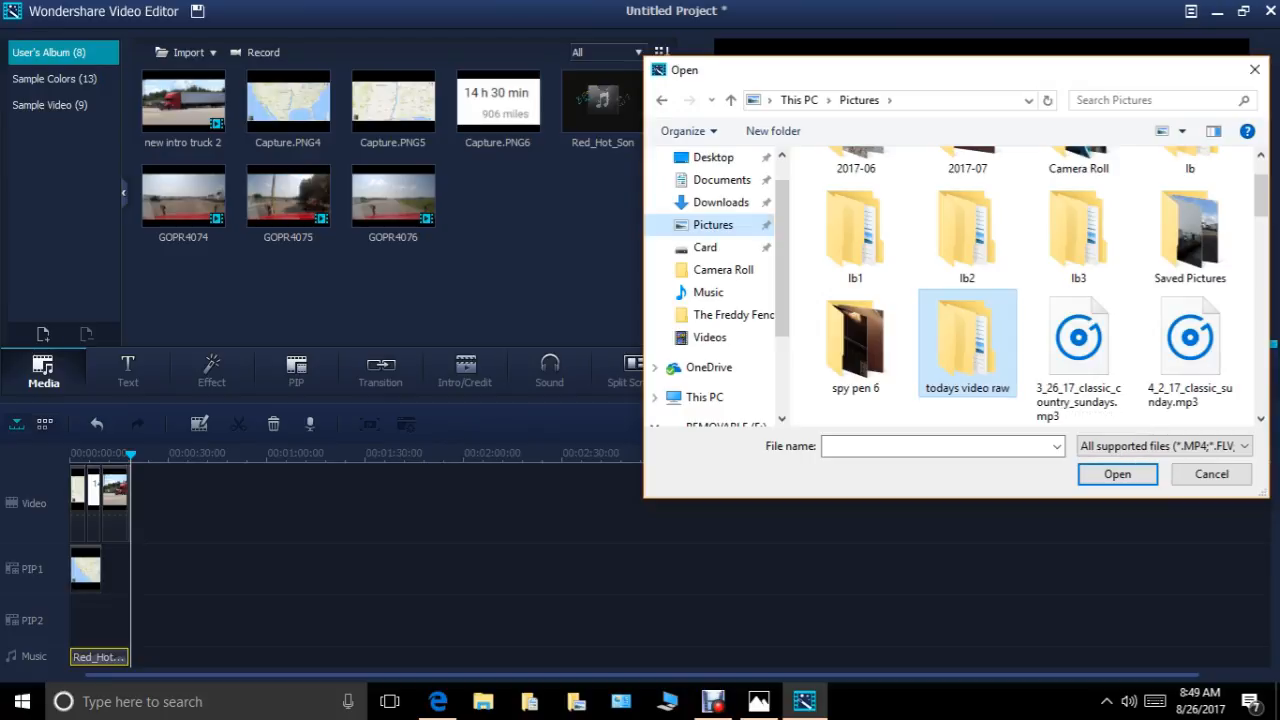
right_click(976, 324)
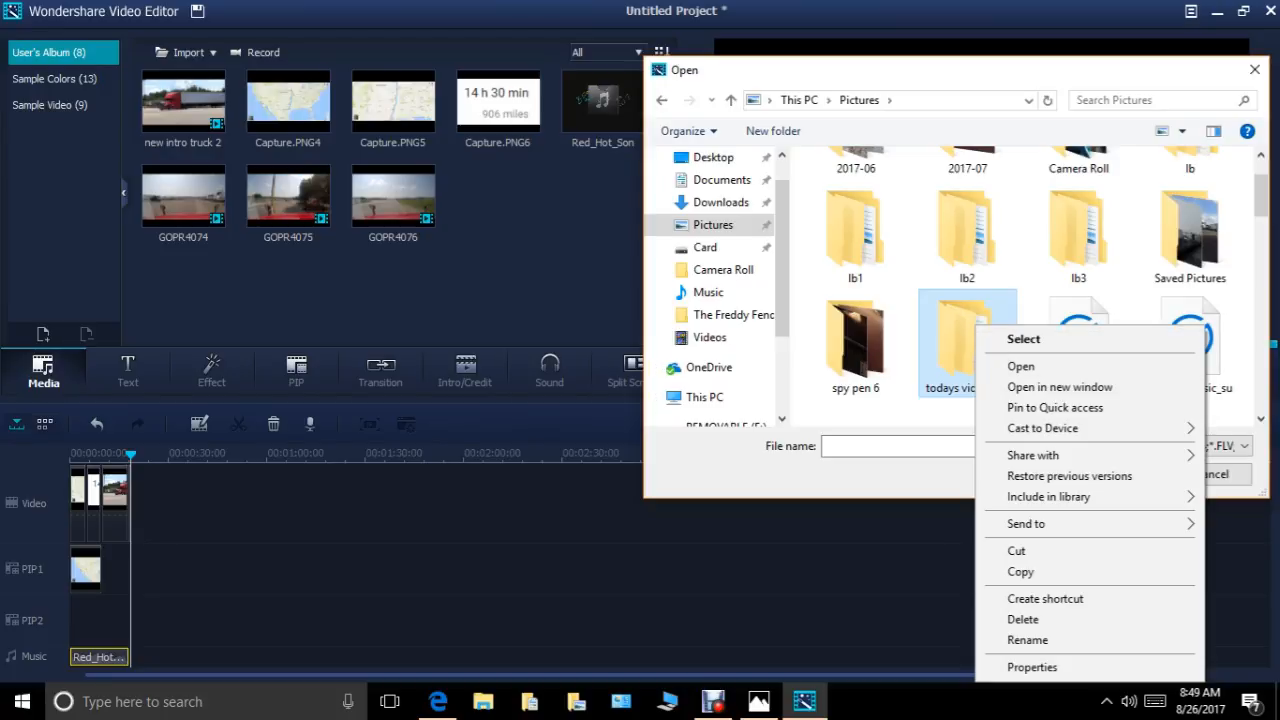
double_click(957, 343)
click(856, 206)
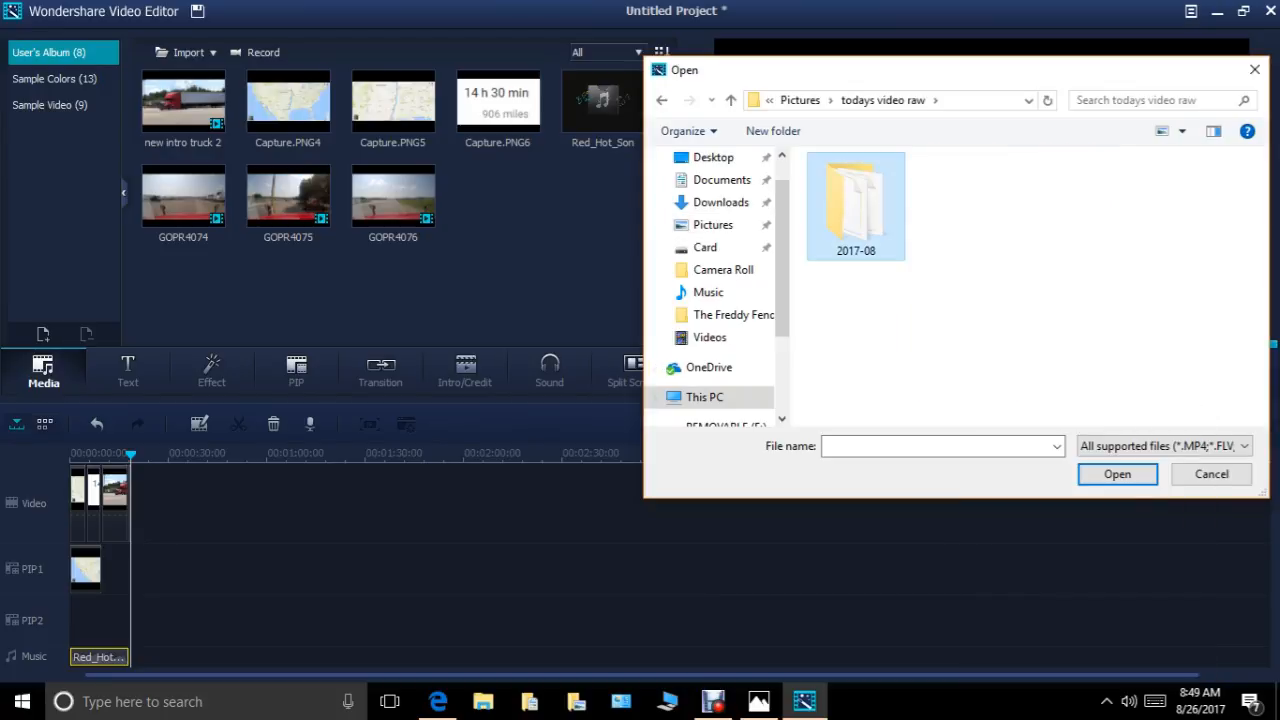
double_click(856, 206)
drag(799, 165, 1100, 181)
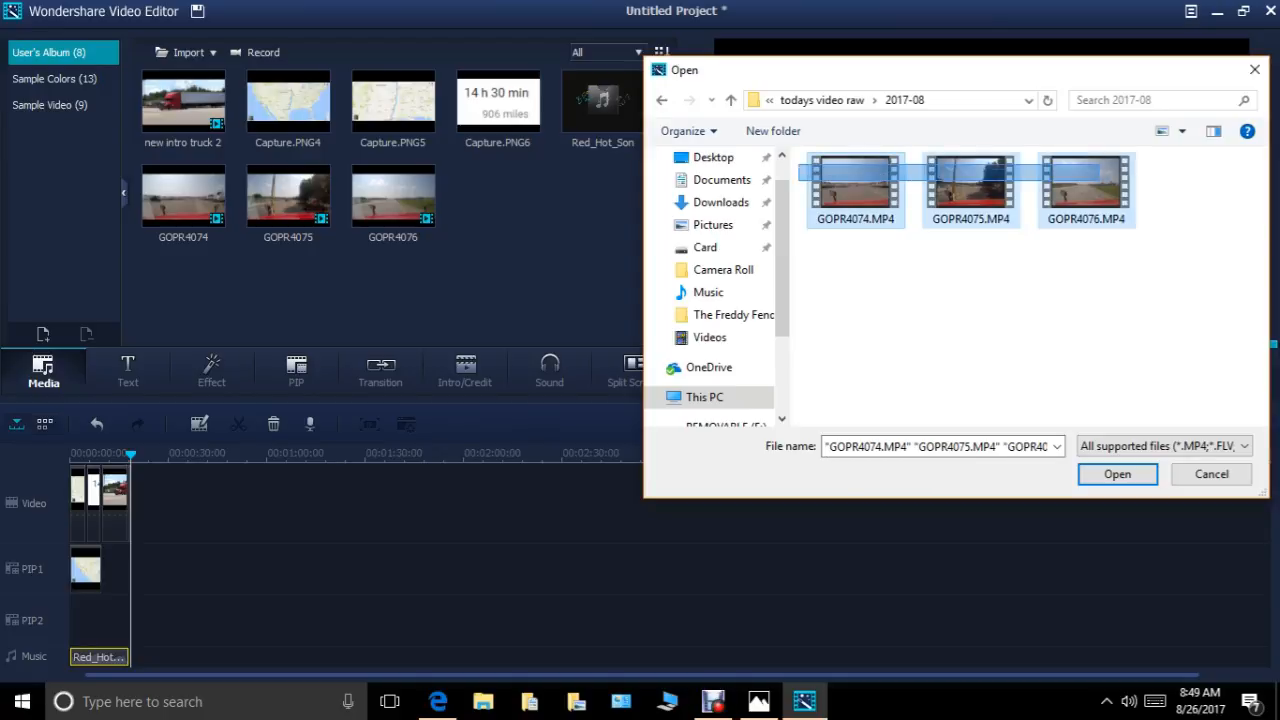
click(1117, 474)
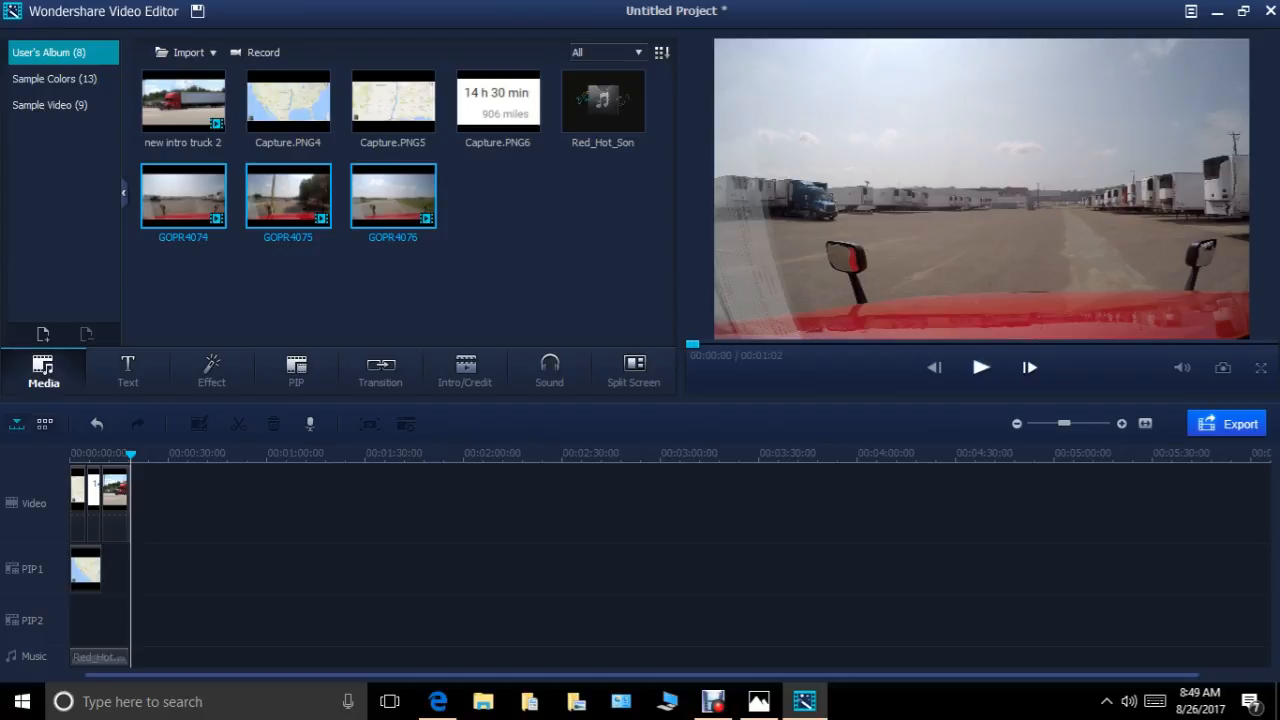
Add the clips GOPR4074, GOPR4075 and GOPR4076 together to the video track after the intro clip.
right_click(177, 213)
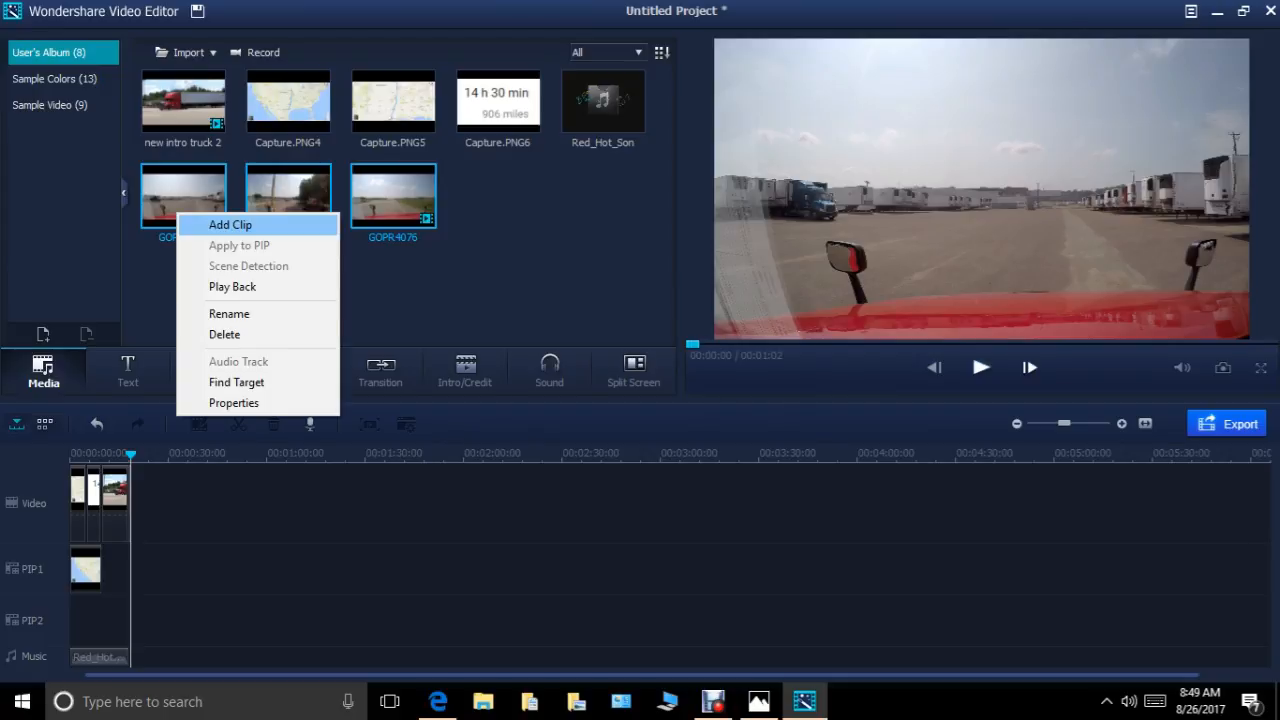
click(231, 225)
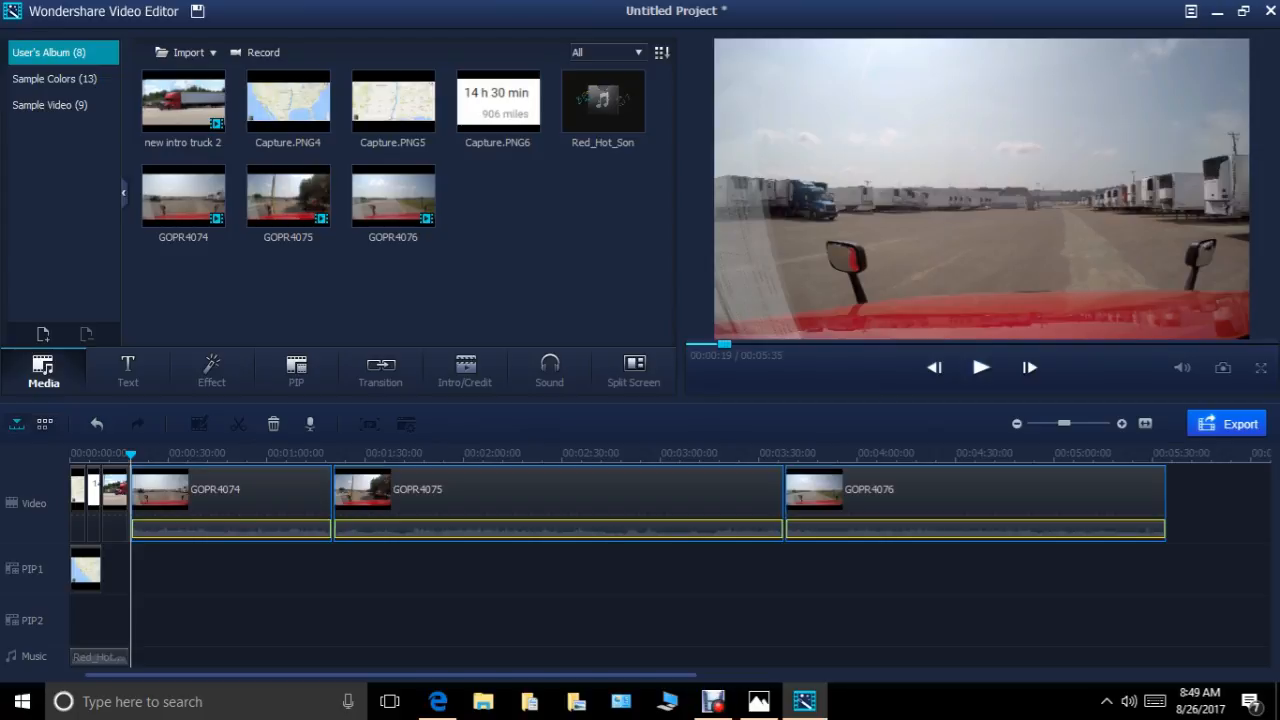
right_click(470, 477)
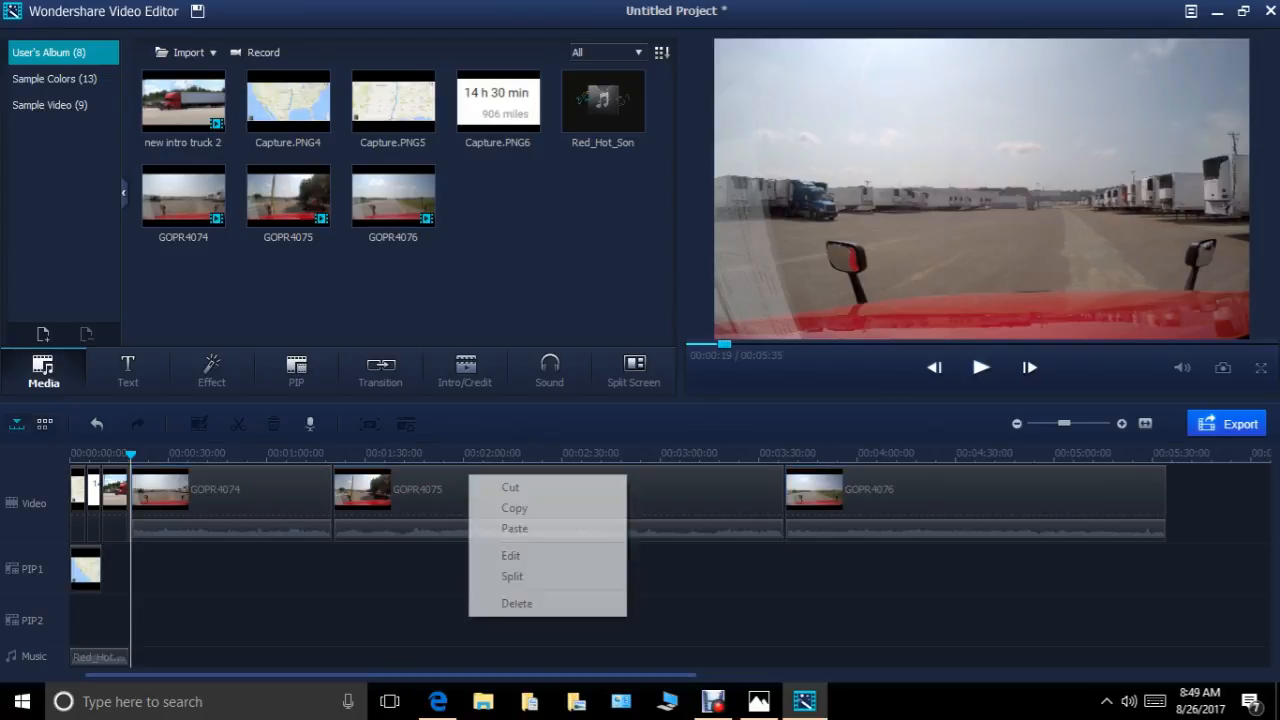
key(Escape)
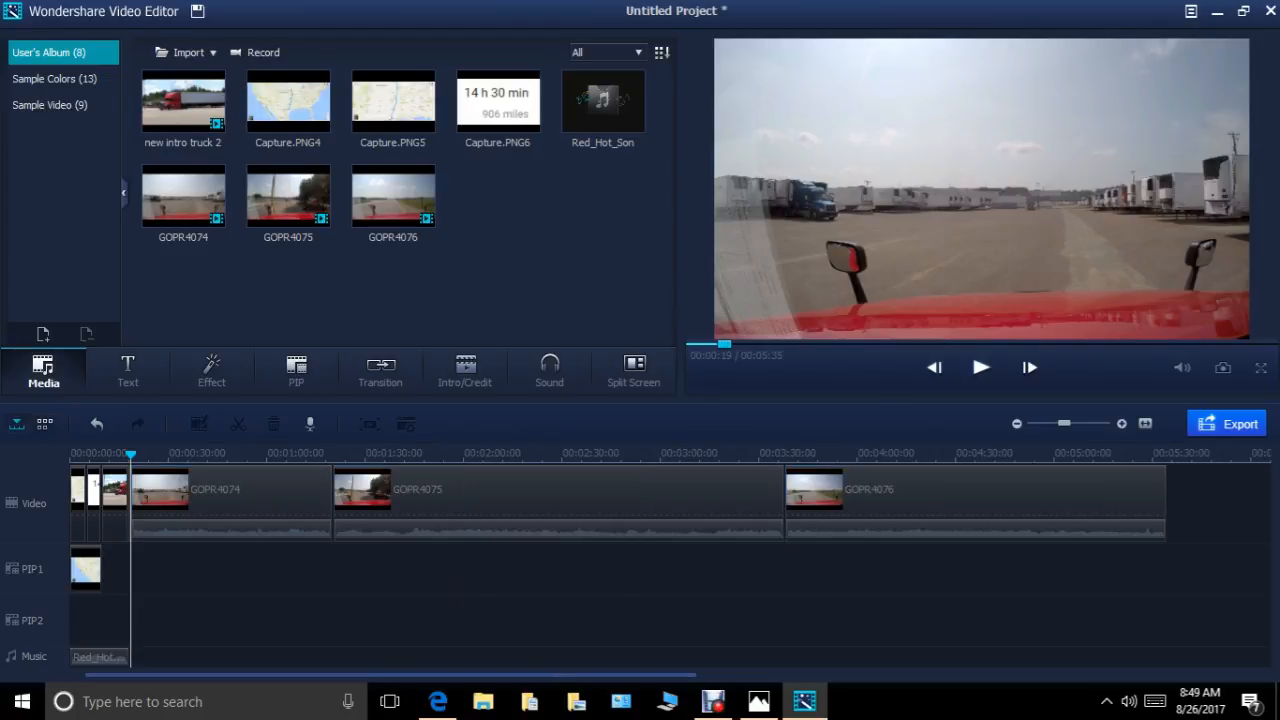
Apply Auto Enhance to the GOPR4074 clip on the video track and check that the option is on.
right_click(278, 496)
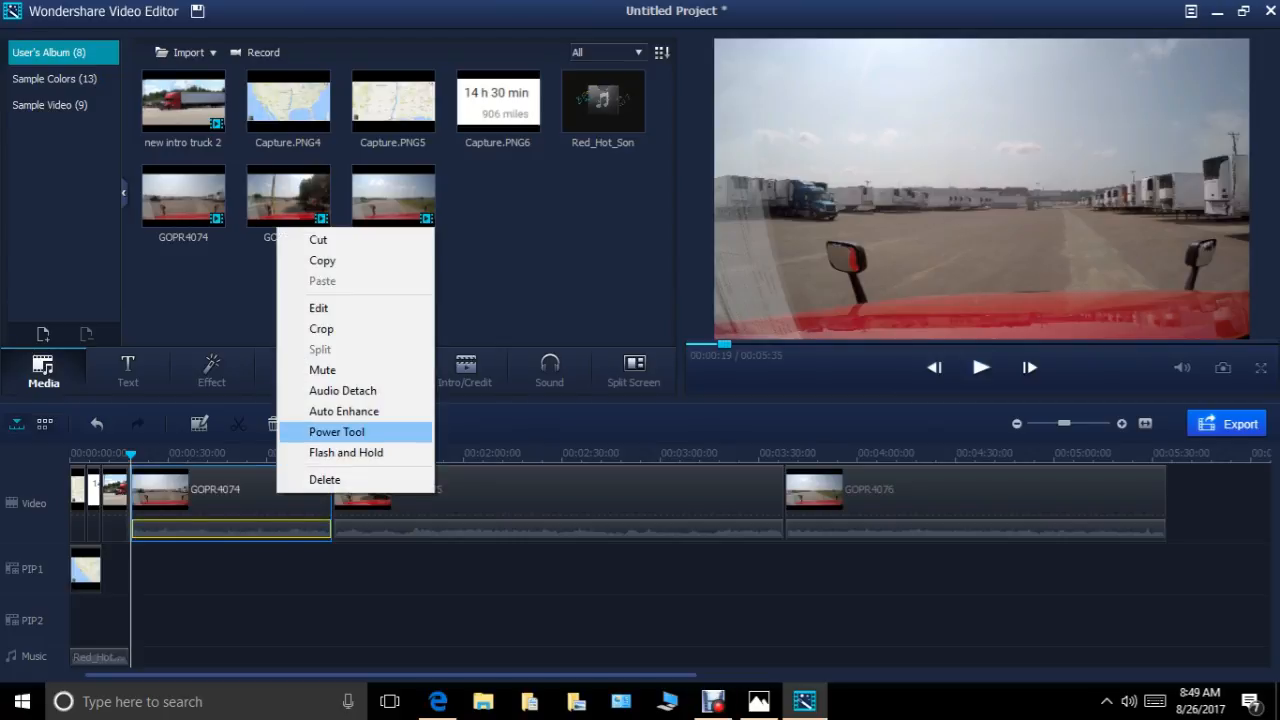
click(343, 411)
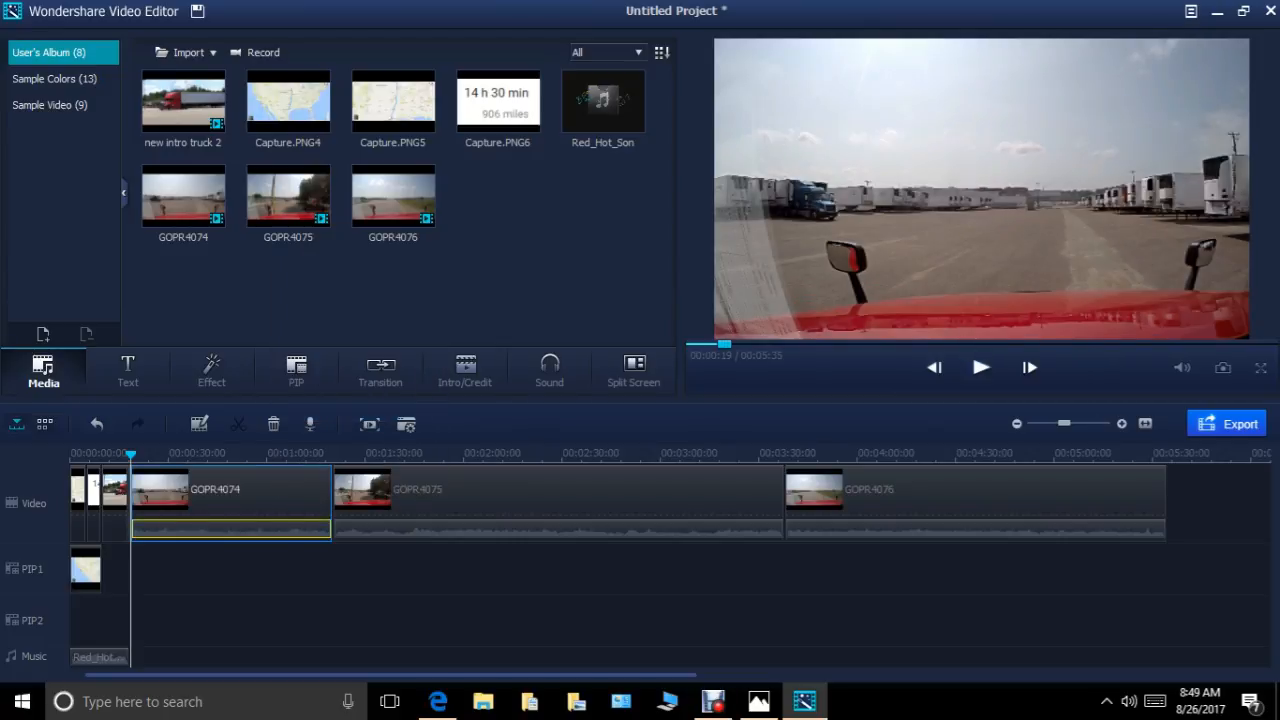
right_click(244, 503)
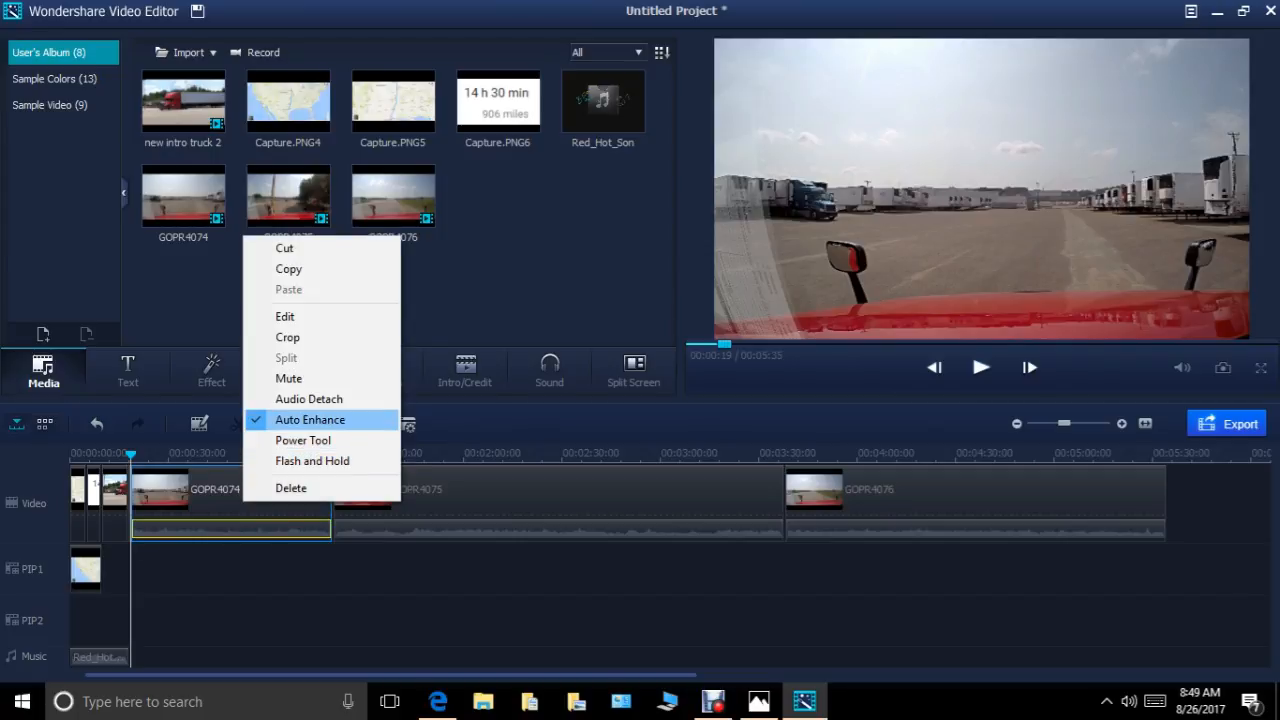
Turn Auto Enhance off and back on for the GOPR4074 clip on the video track.
click(311, 420)
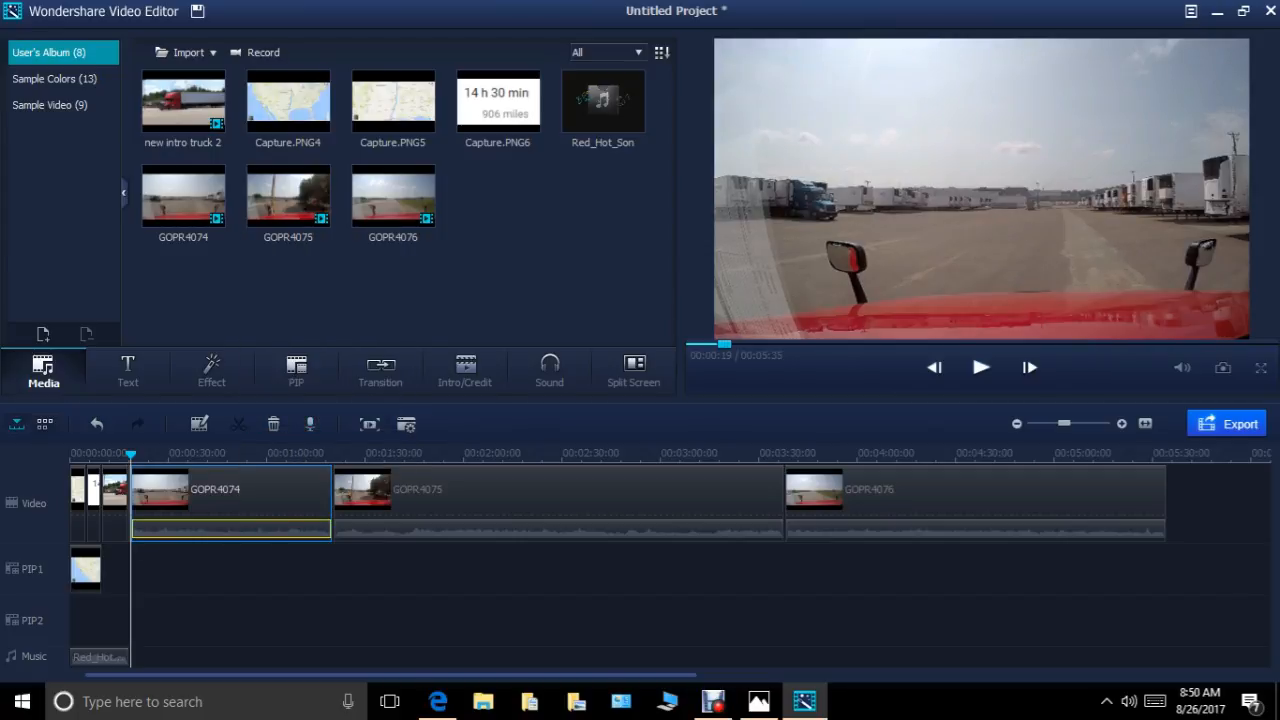
right_click(273, 493)
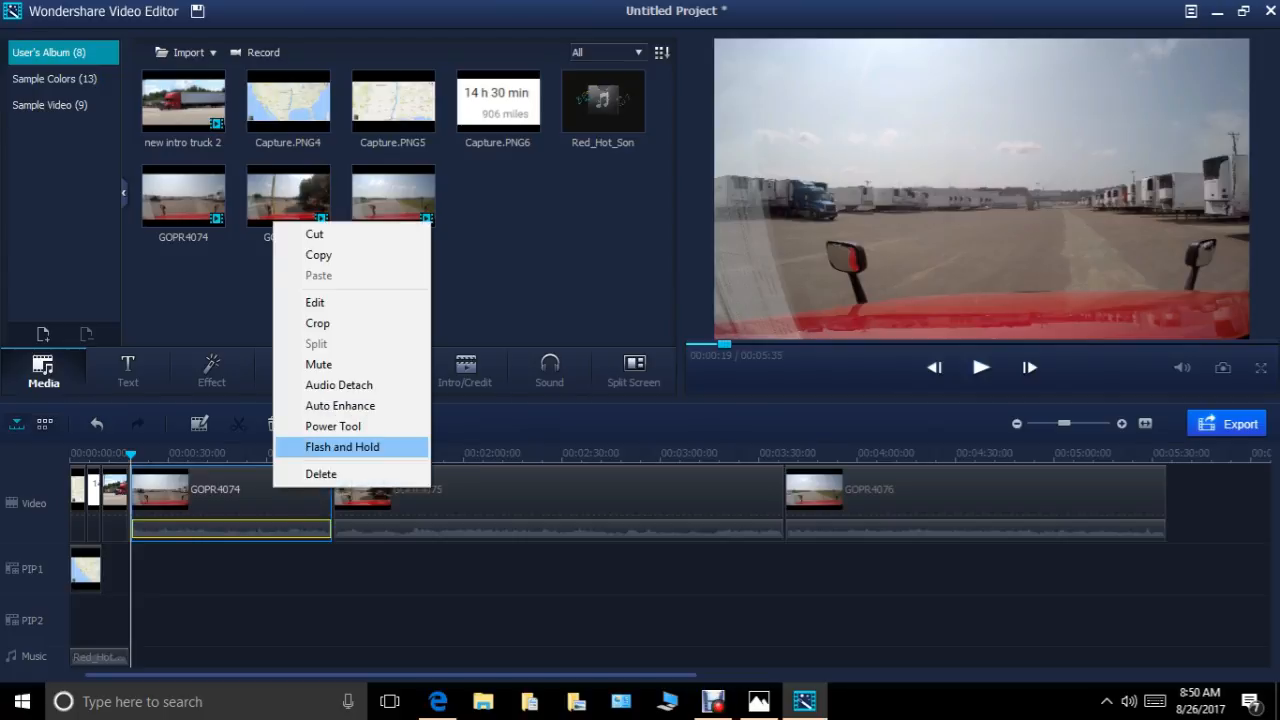
click(340, 406)
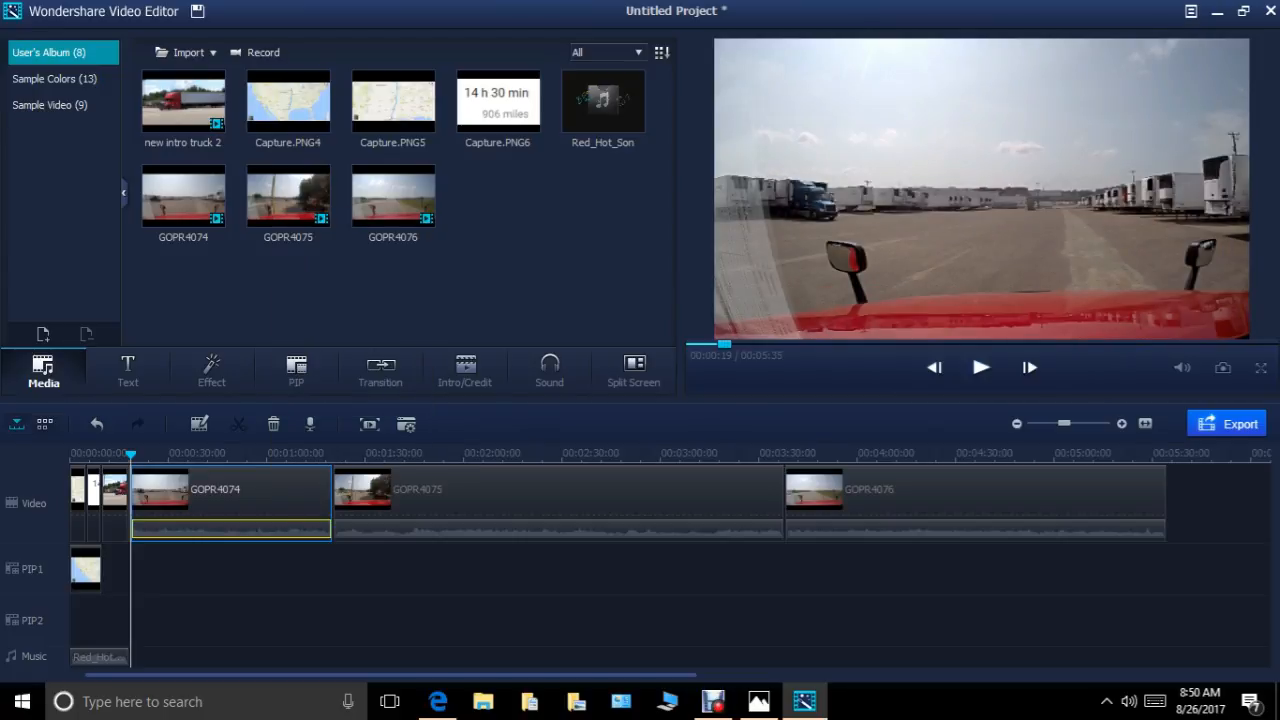
Apply Auto Enhance to the GOPR4075 and GOPR4076 clips on the video track.
right_click(500, 494)
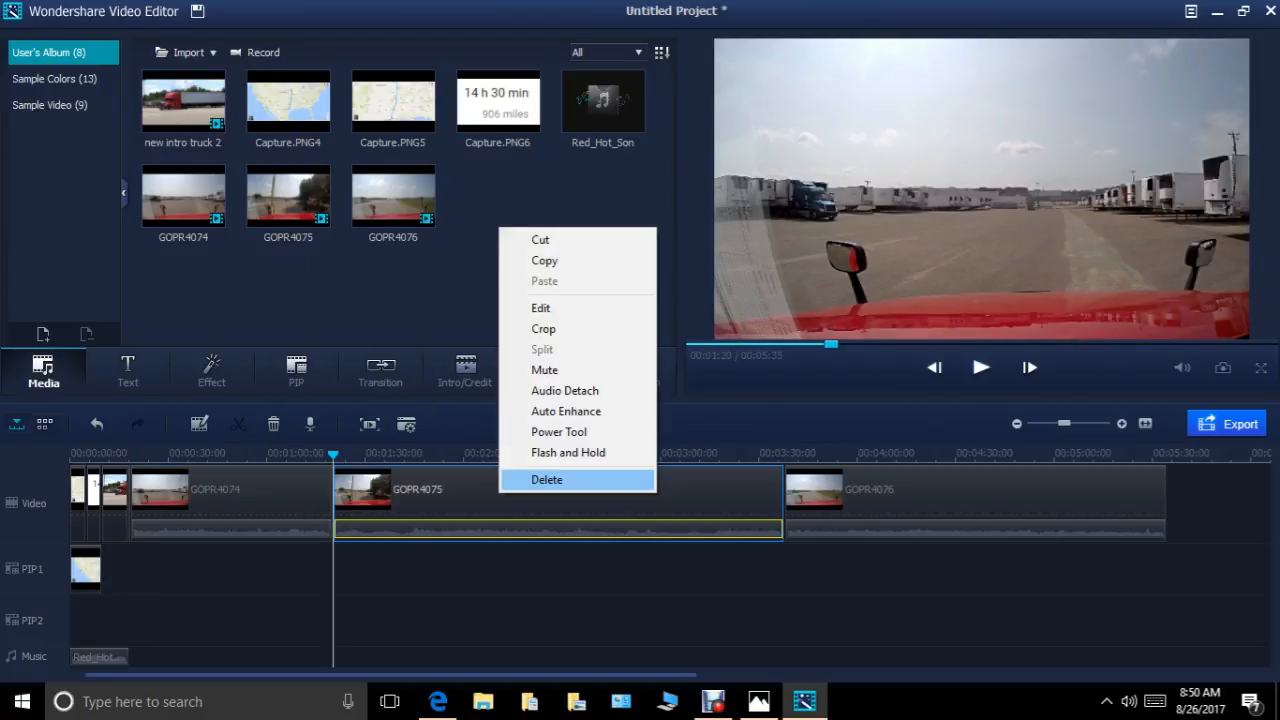
click(566, 411)
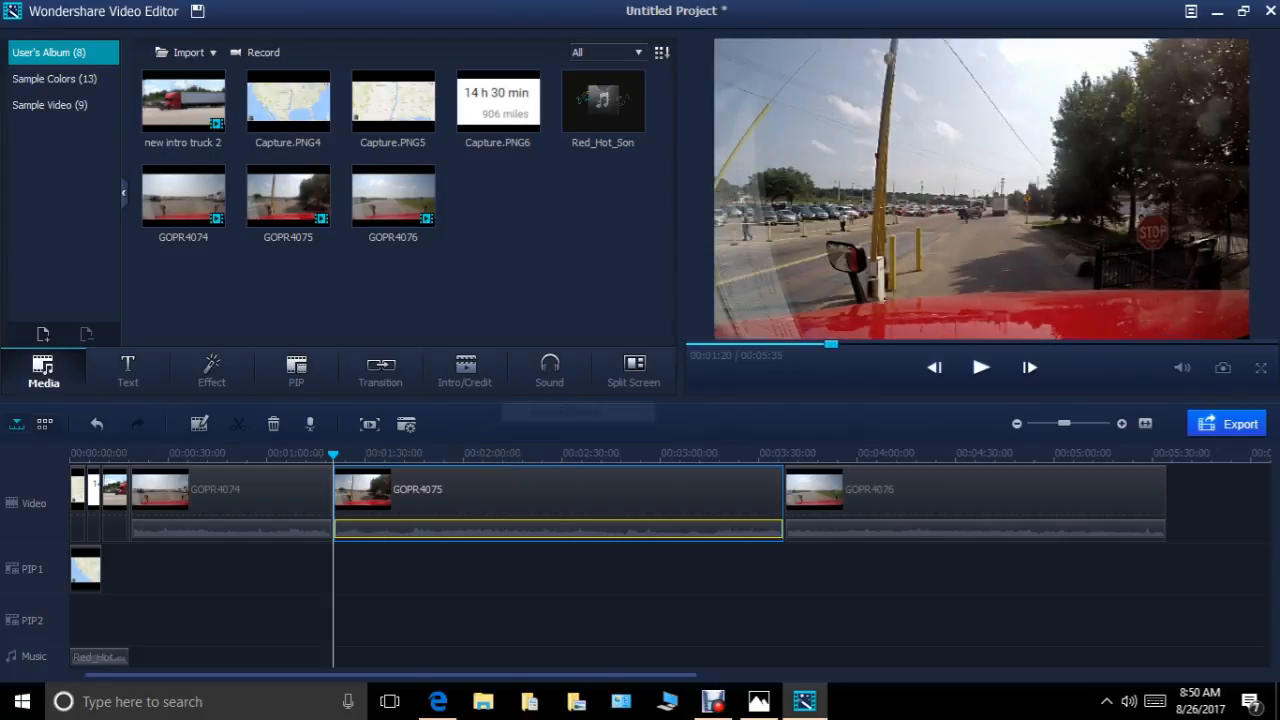
right_click(945, 490)
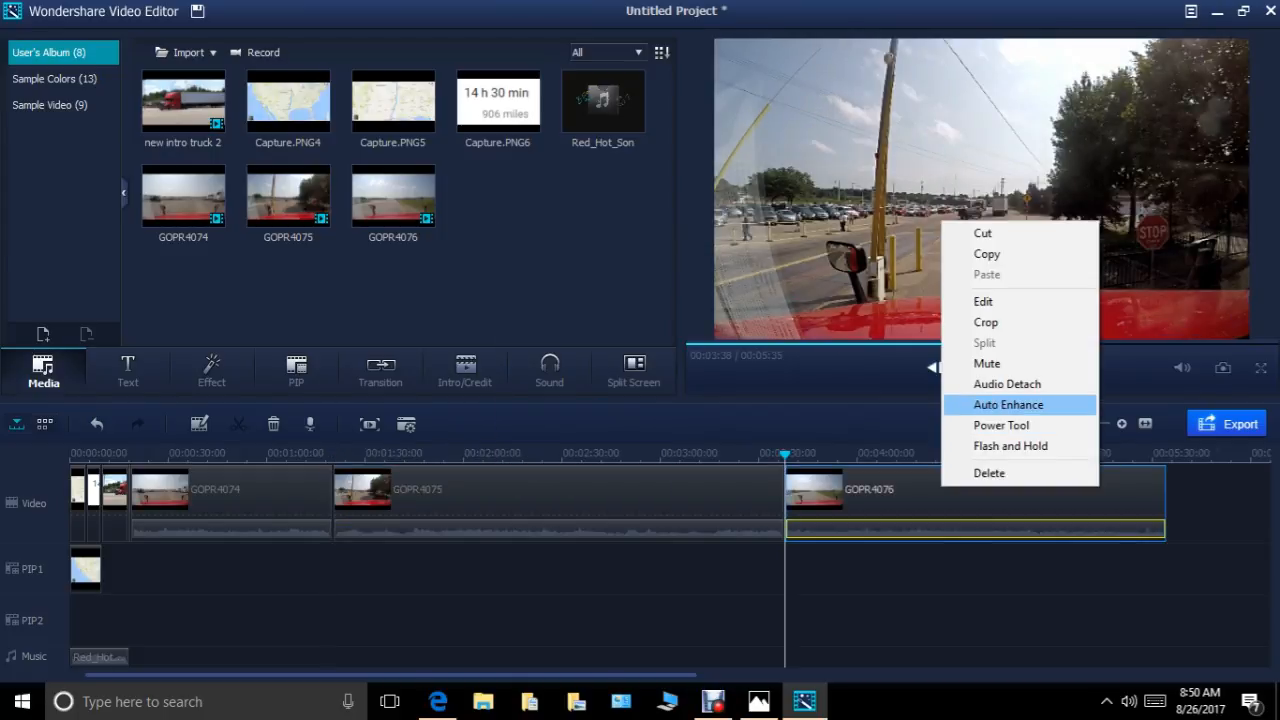
click(1008, 404)
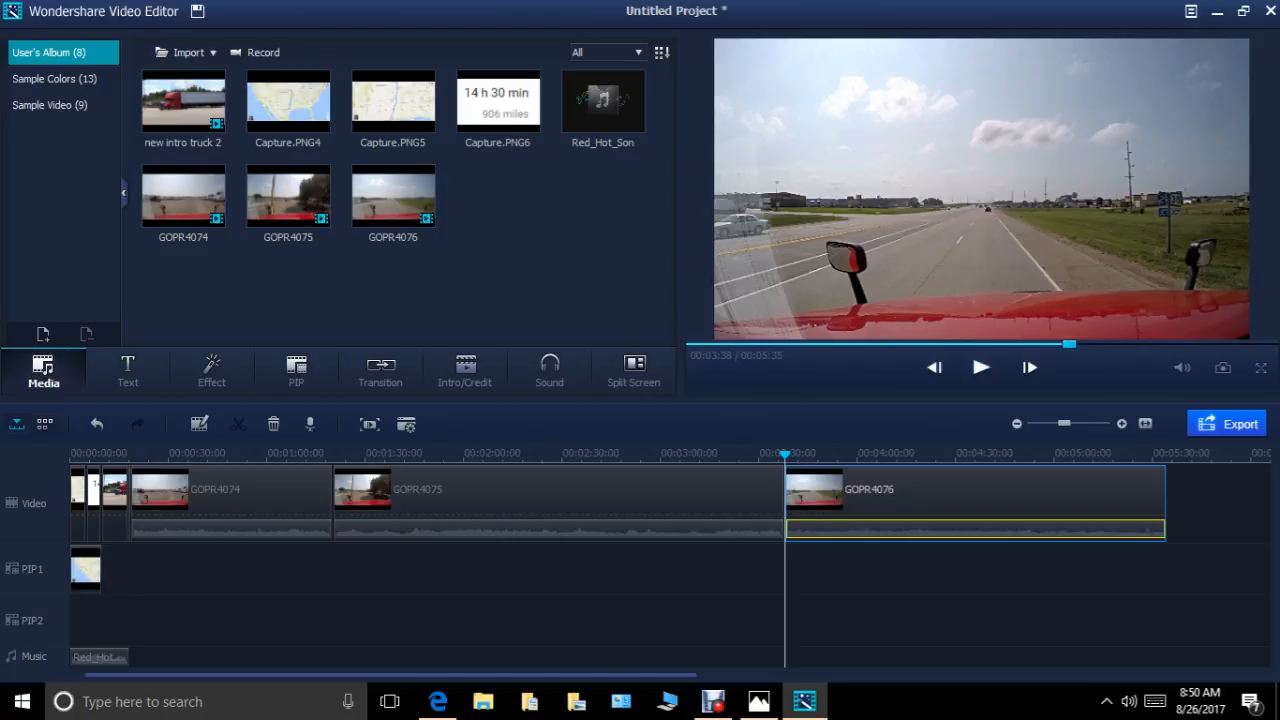
right_click(965, 500)
click(945, 590)
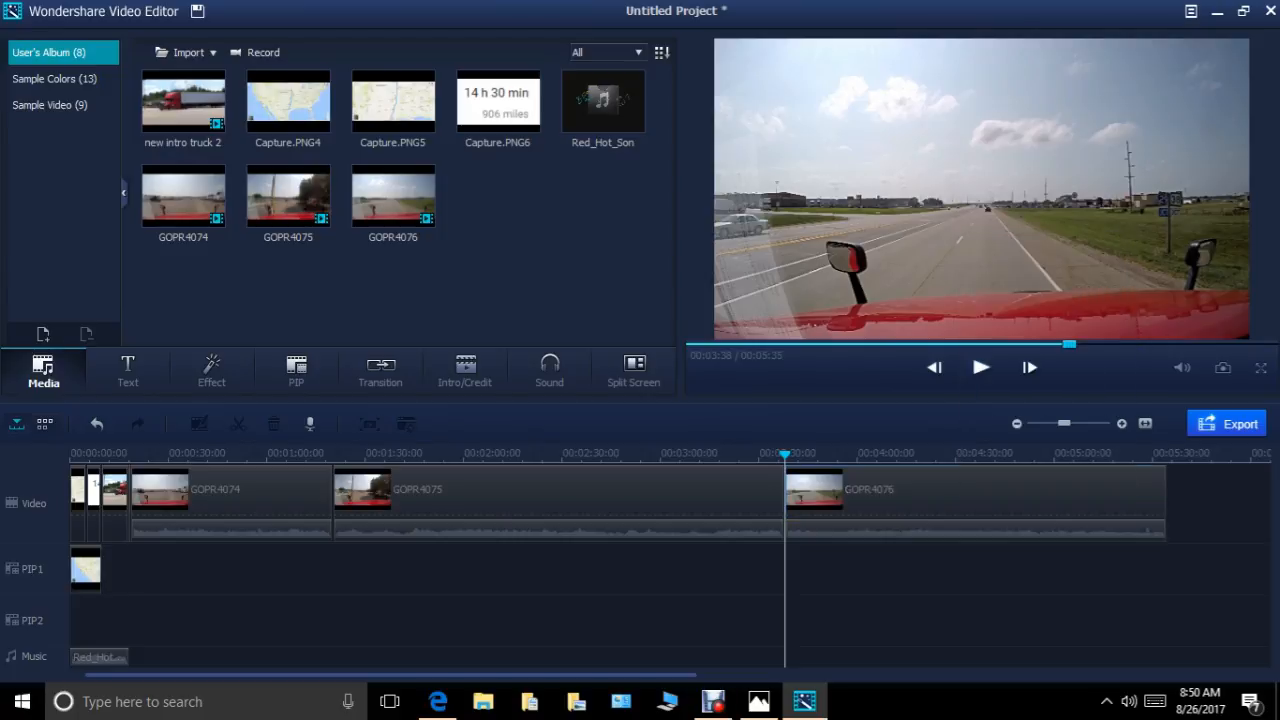
Preview the cut from the end of the intro clip into GOPR4074, starting at about 00:00:16.
drag(785, 455, 122, 455)
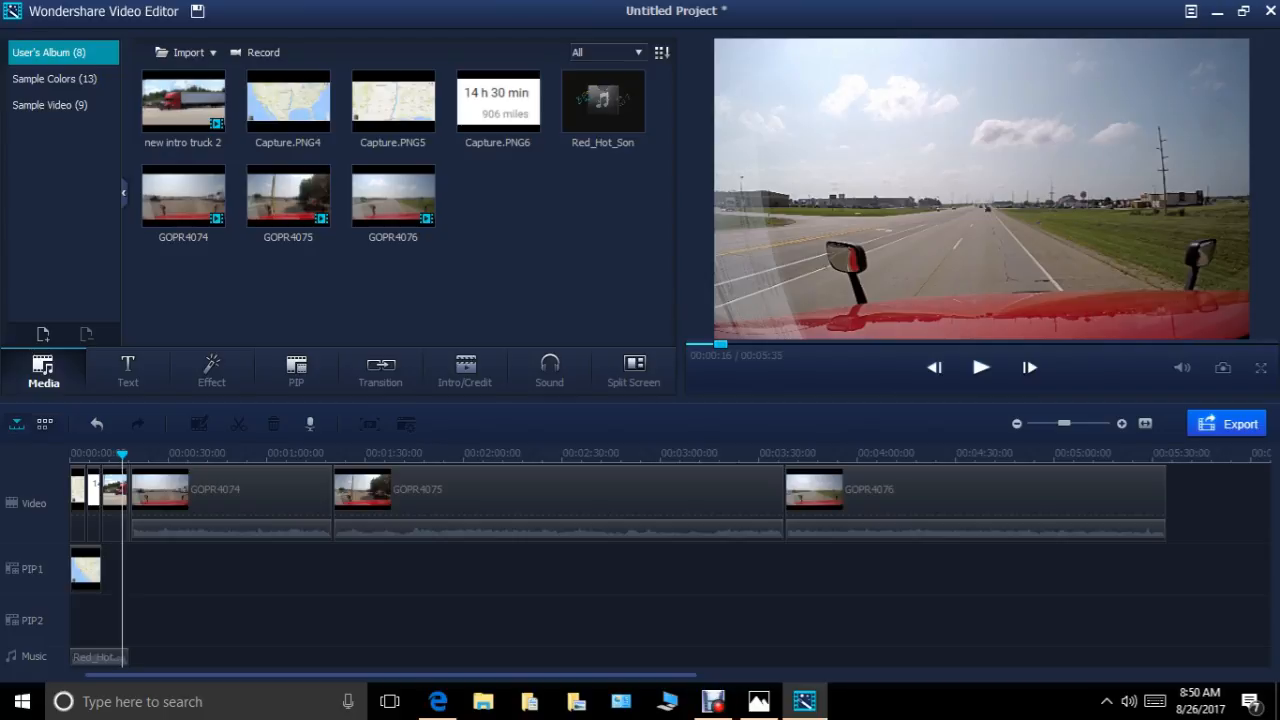
key(space)
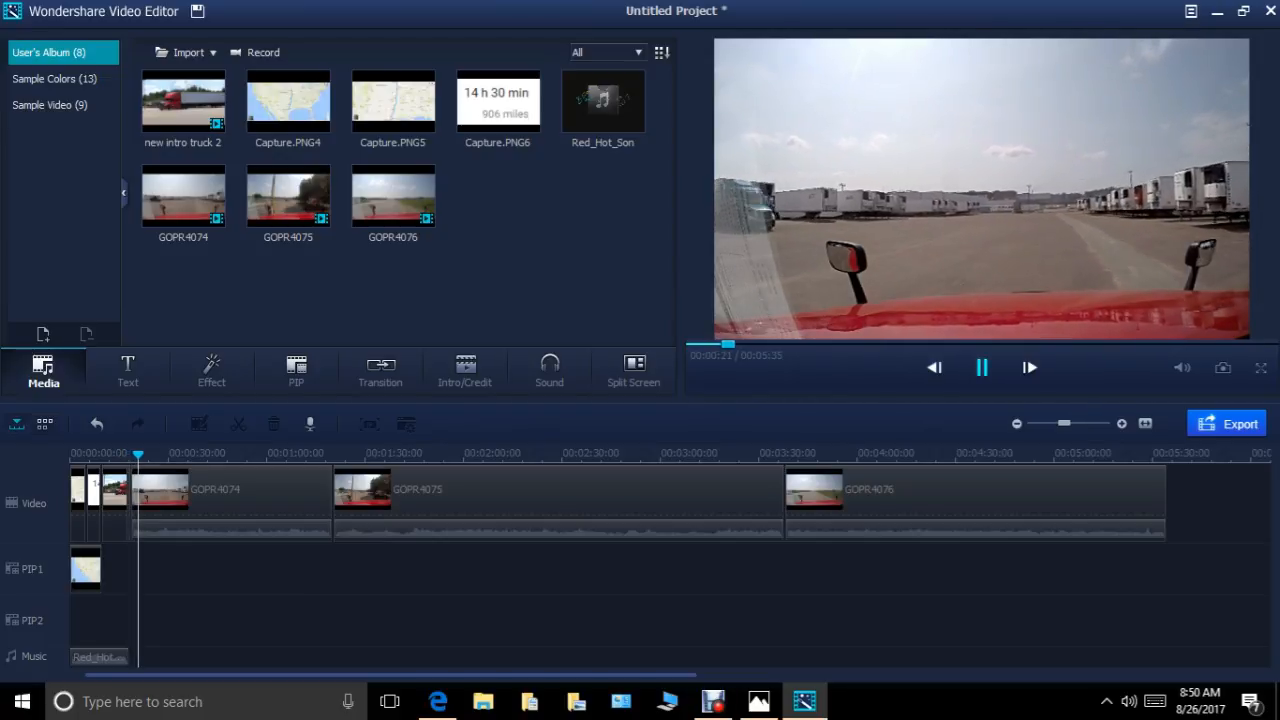
key(space)
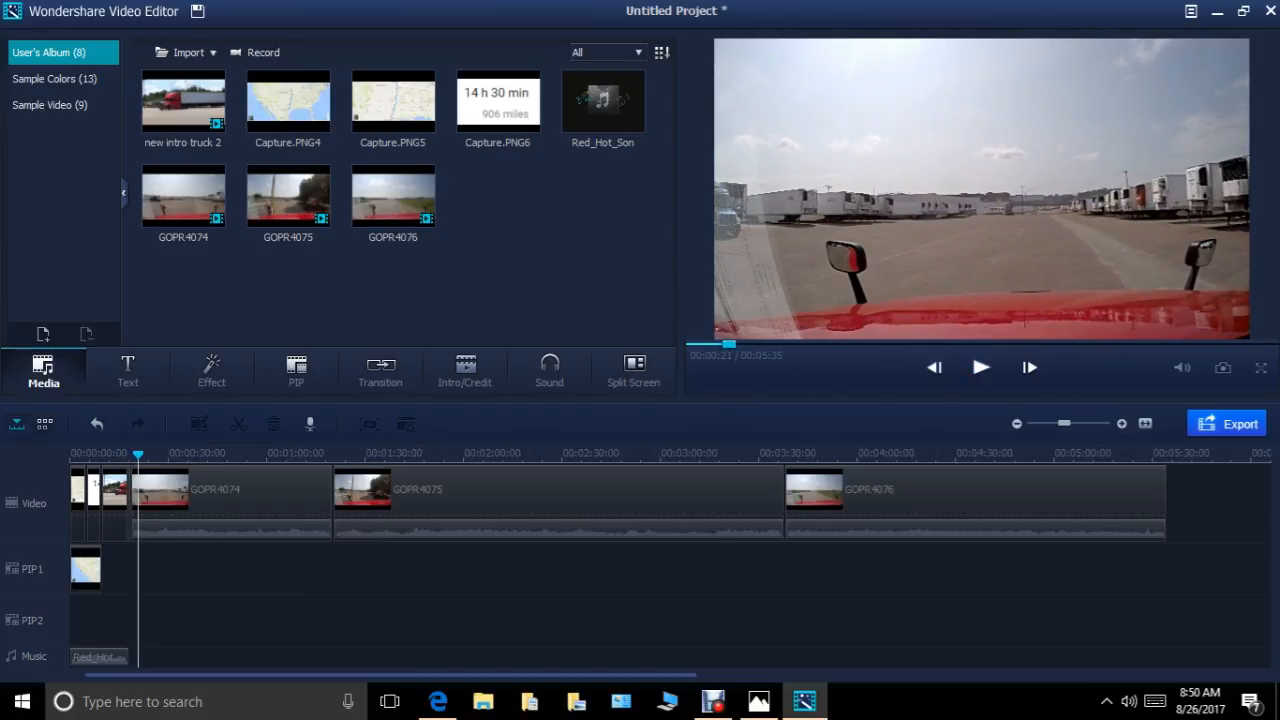
drag(138, 455, 122, 455)
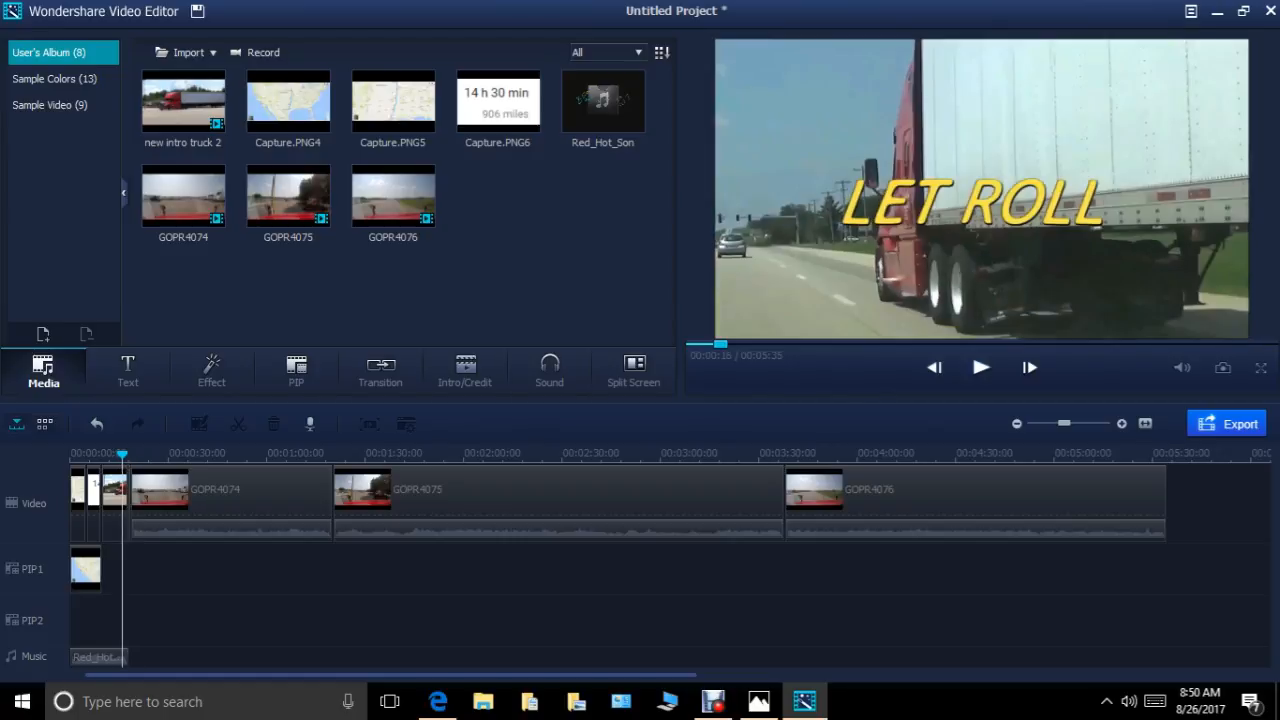
click(981, 368)
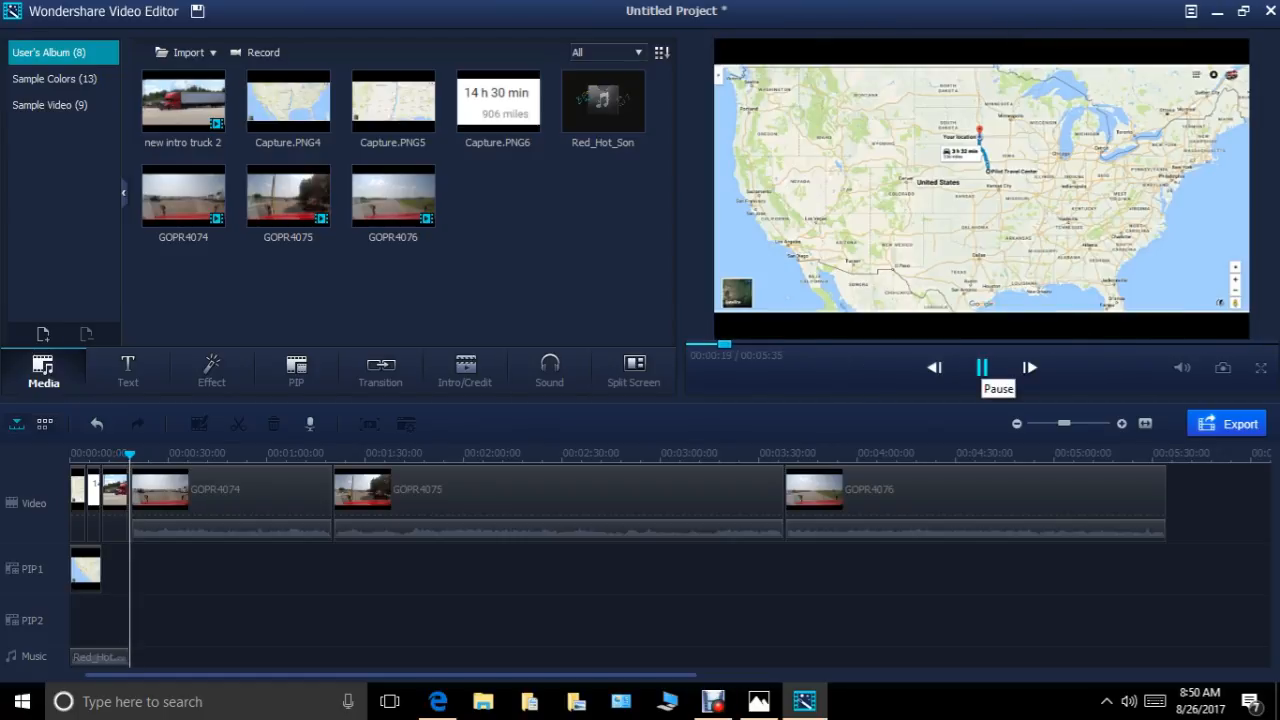
click(981, 367)
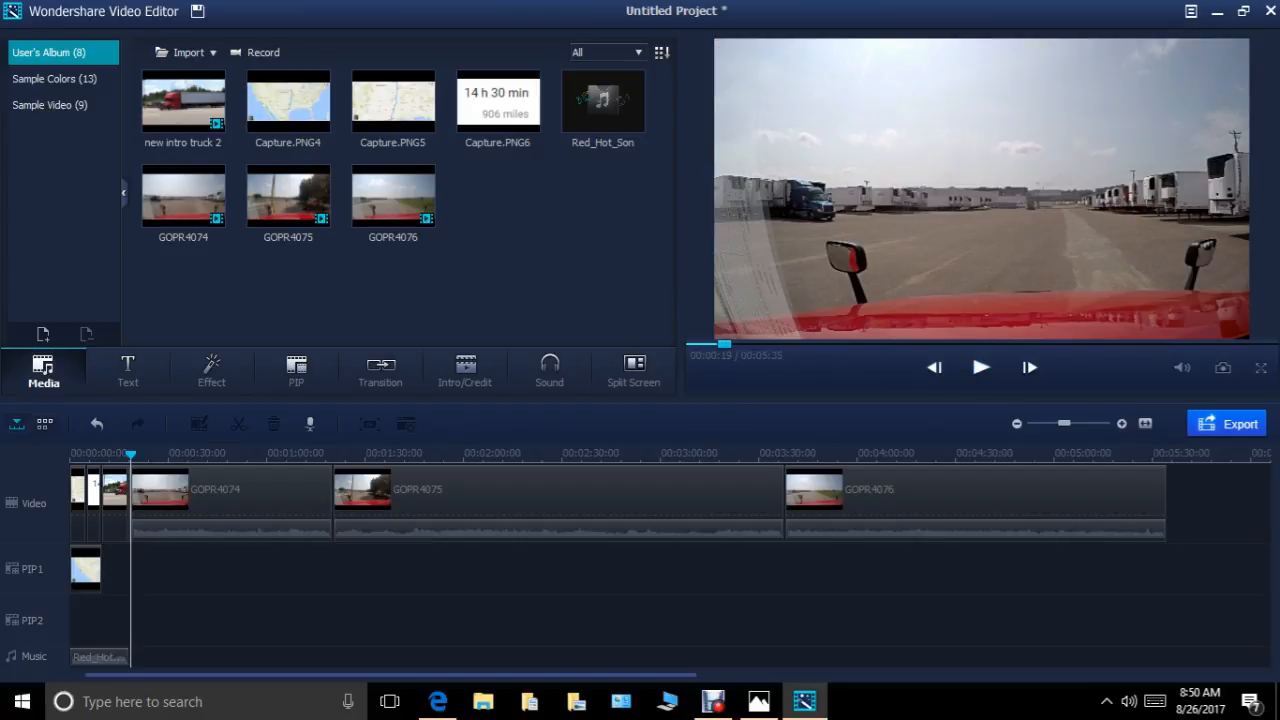
Delete the leftover Capture.PNG6 sliver between the intro clip and GOPR4074 on the video track.
click(1121, 424)
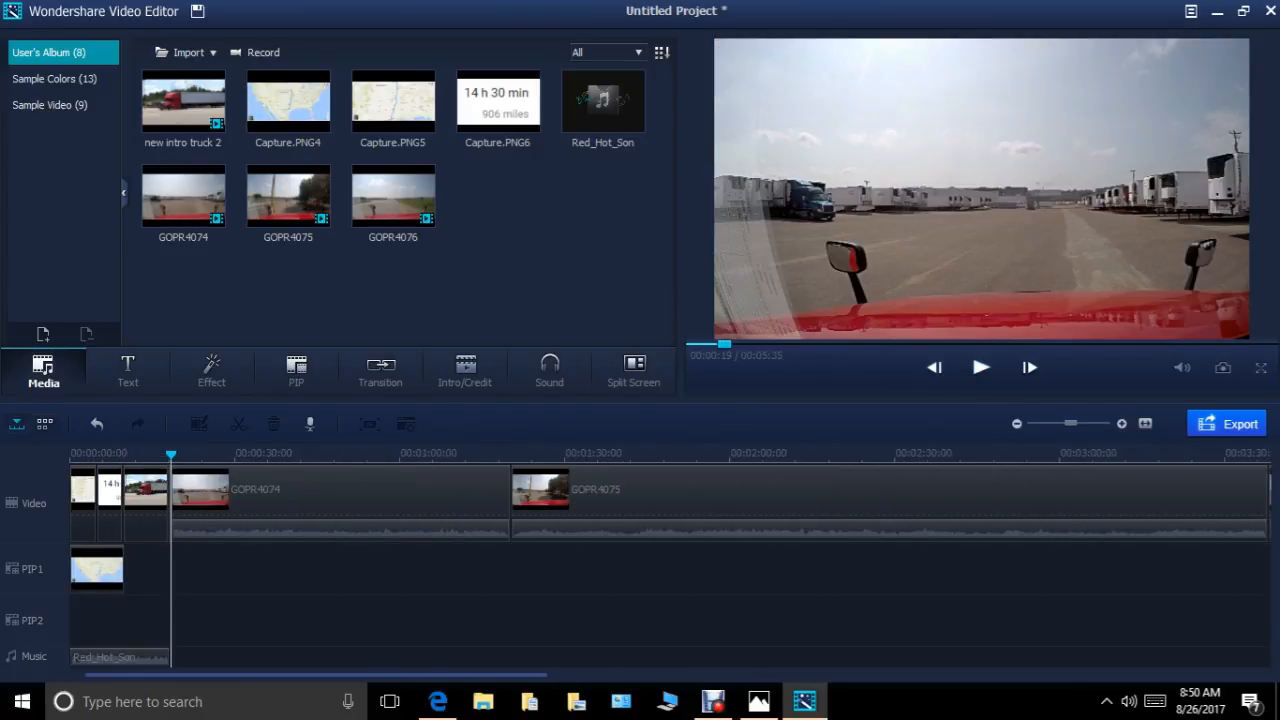
drag(1071, 424, 1098, 424)
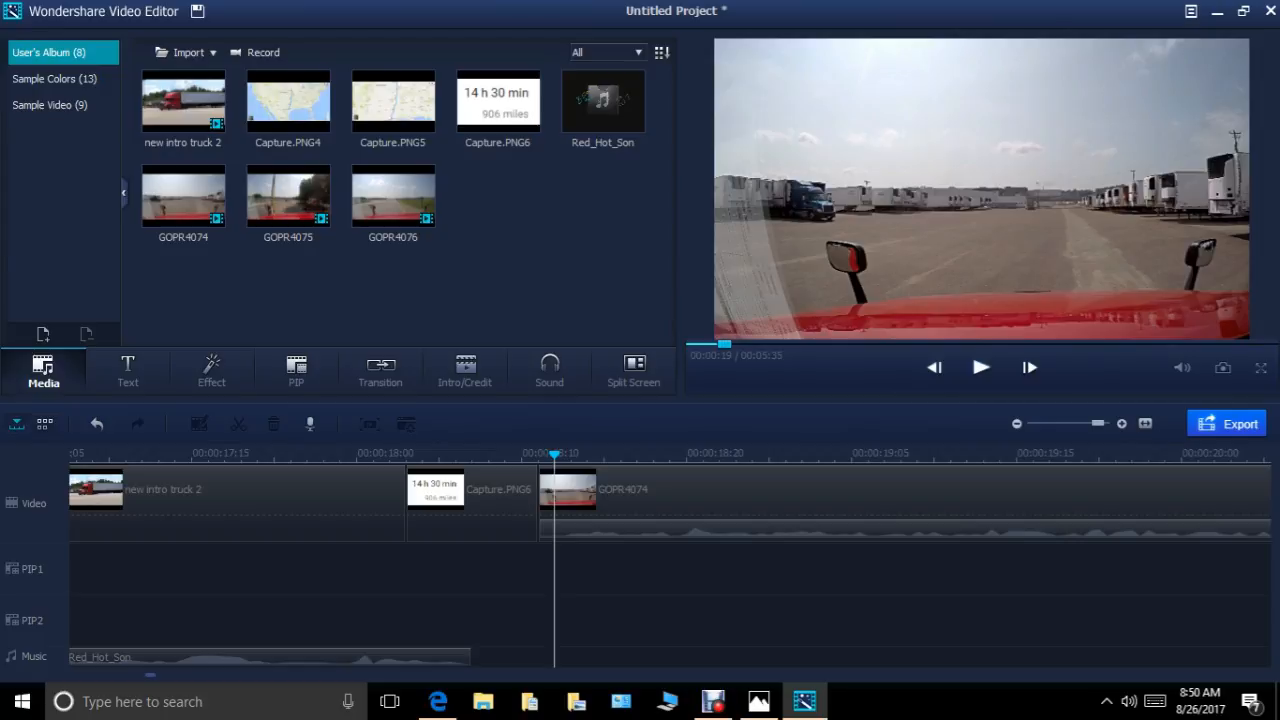
drag(554, 455, 390, 455)
click(472, 505)
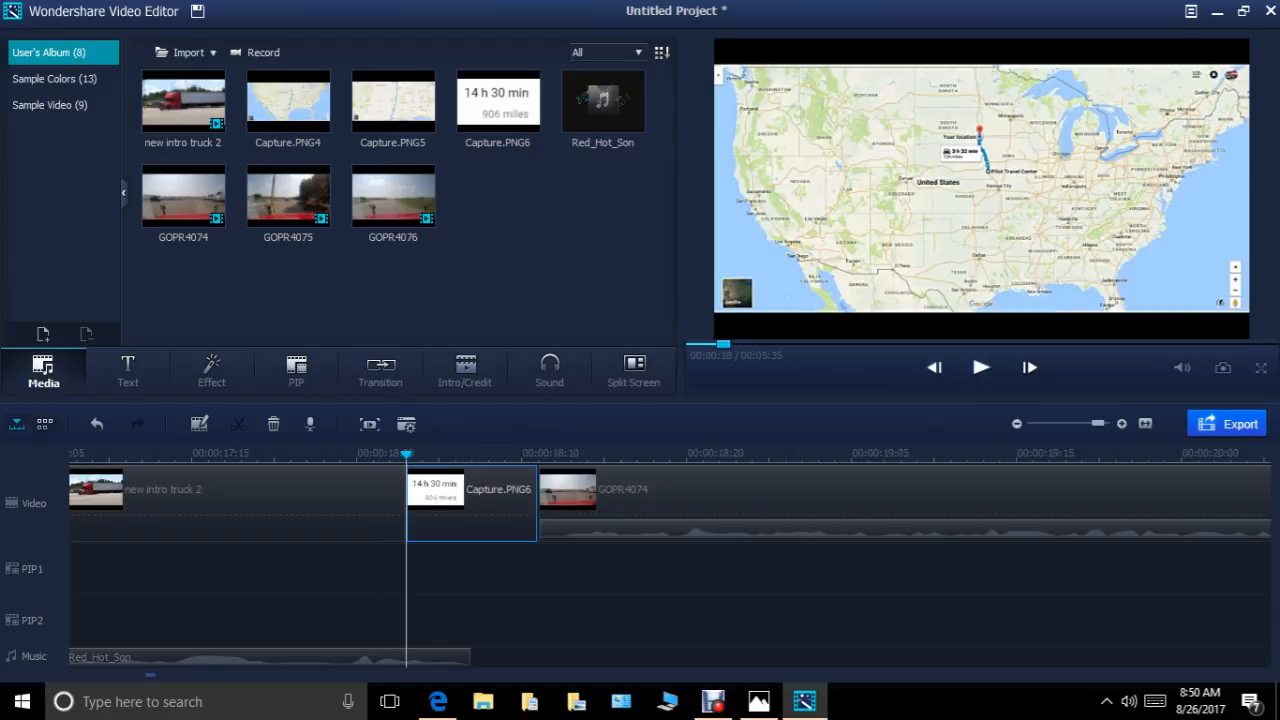
right_click(487, 500)
click(540, 487)
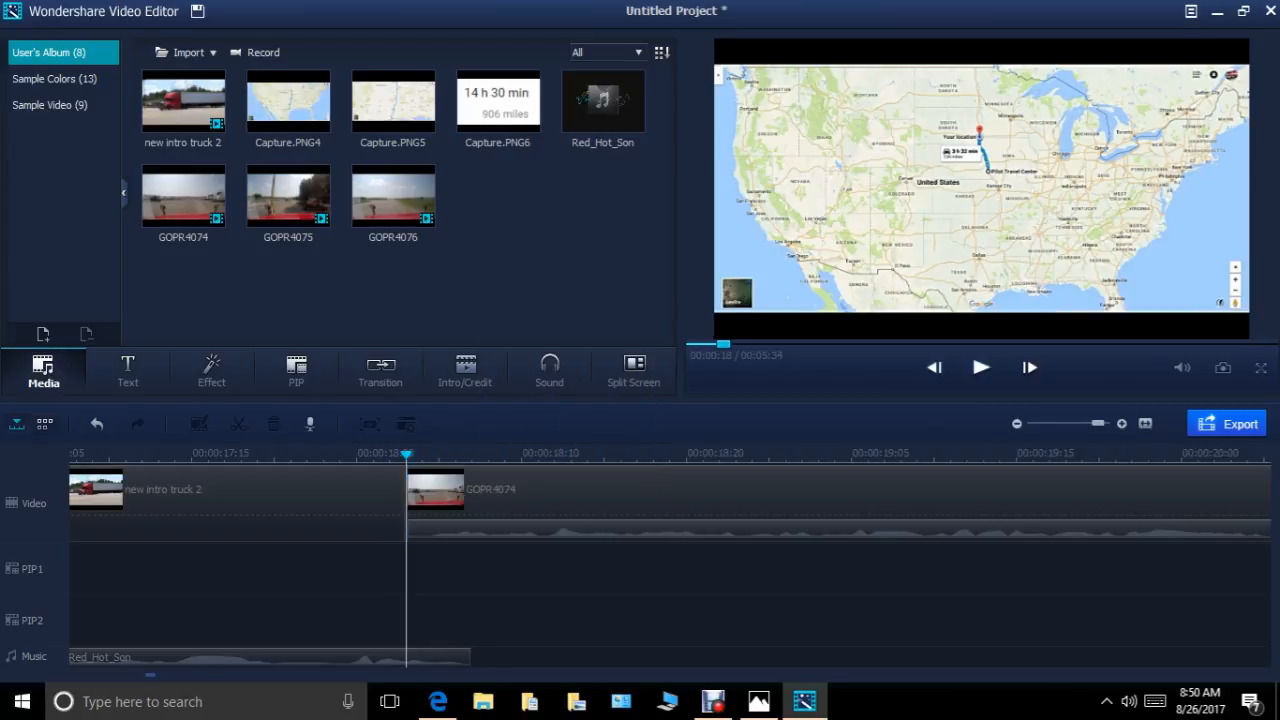
Split the Red_Hot_Son music where GOPR4074 begins and delete the piece beyond the cut.
right_click(432, 657)
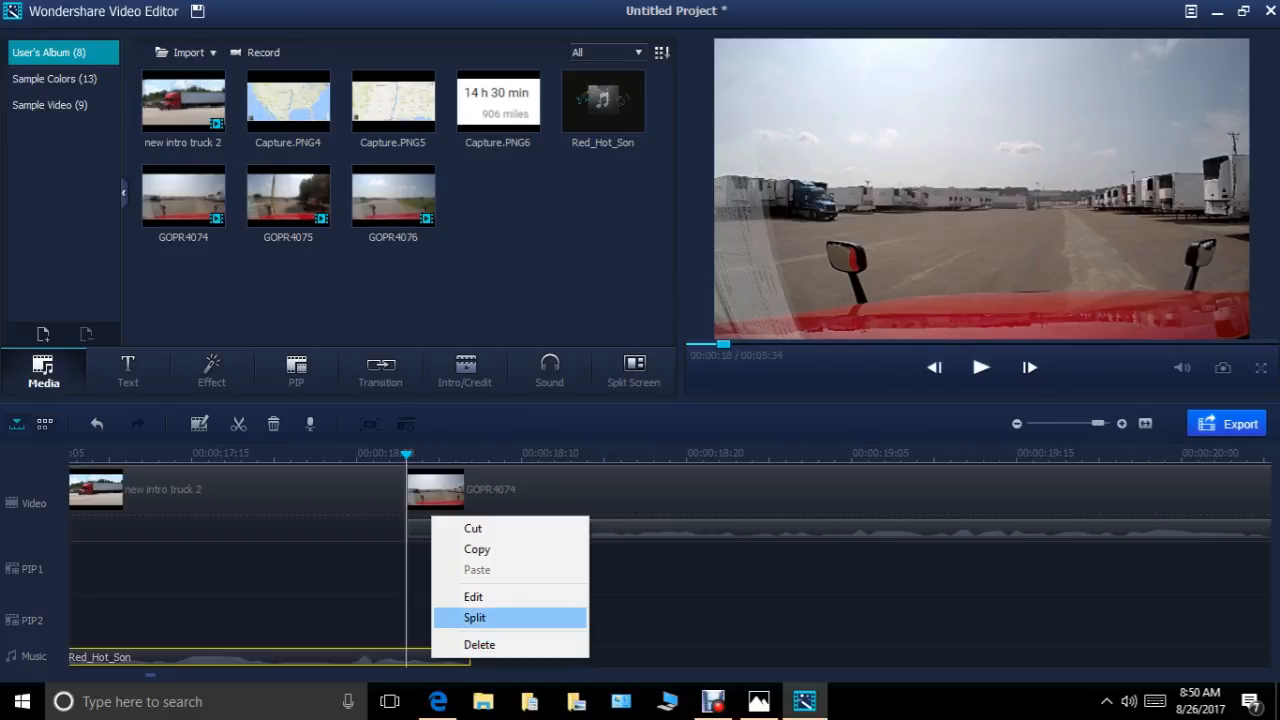
click(474, 617)
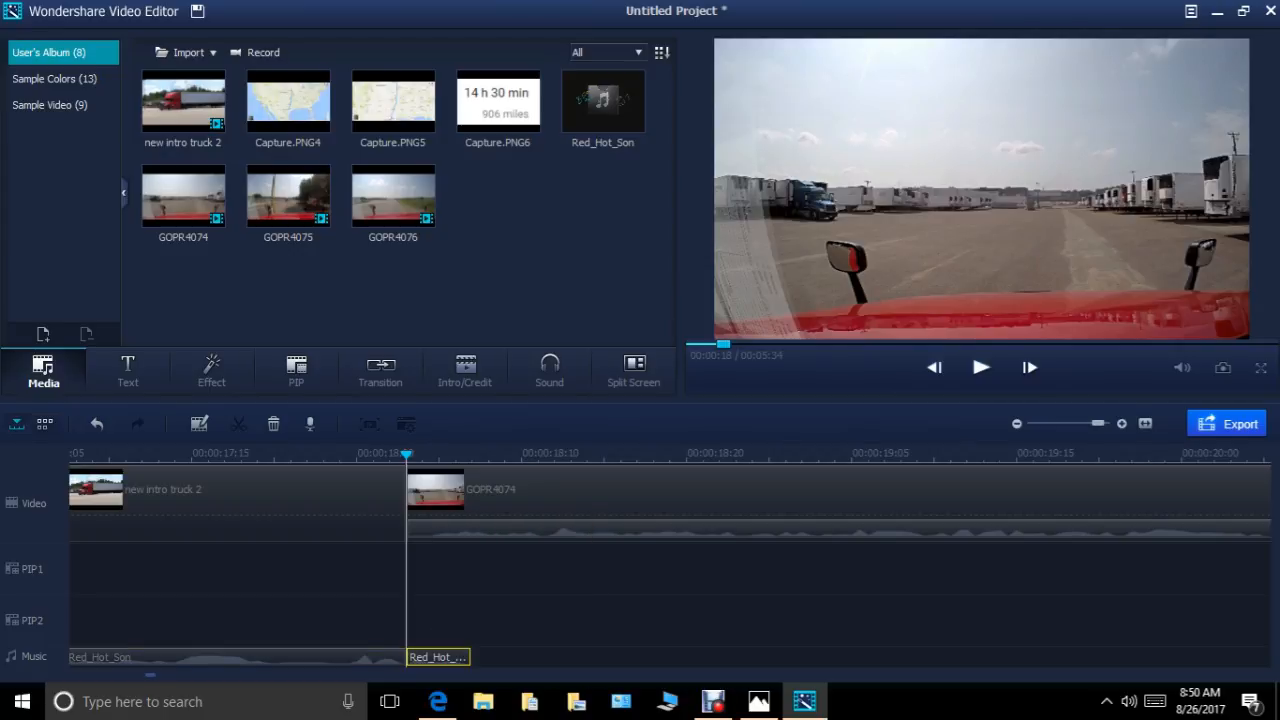
right_click(442, 657)
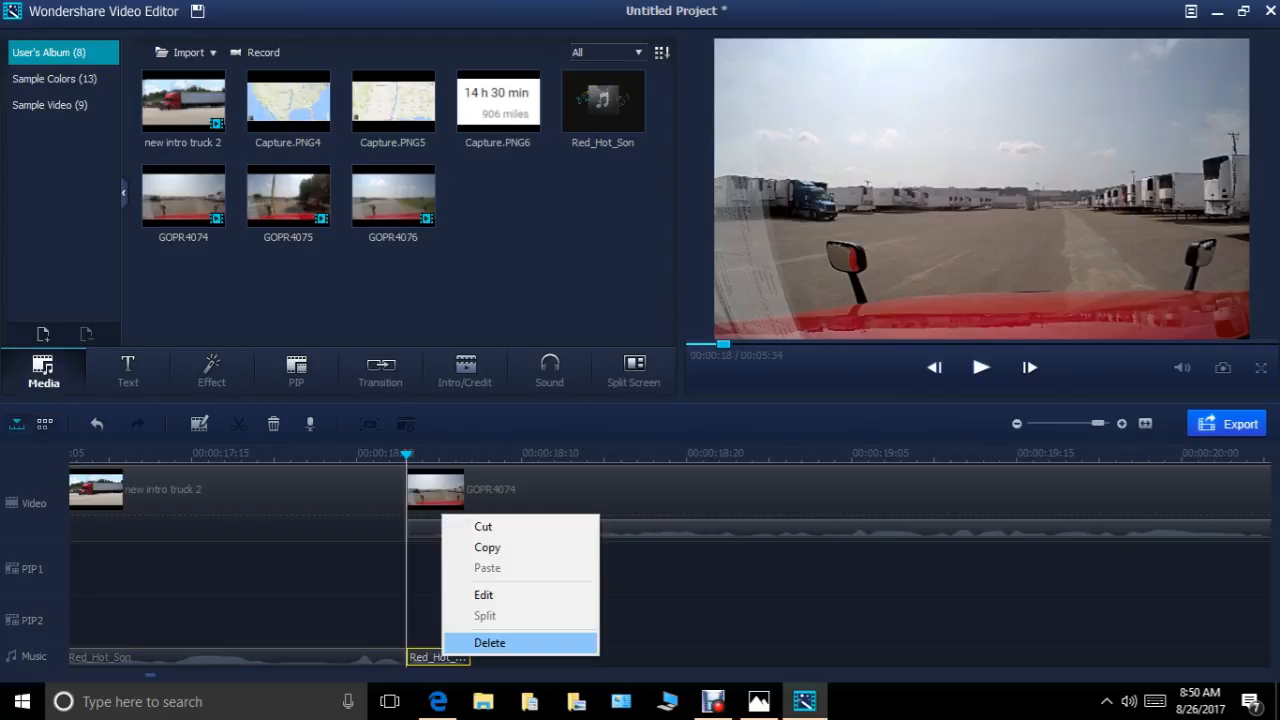
click(505, 642)
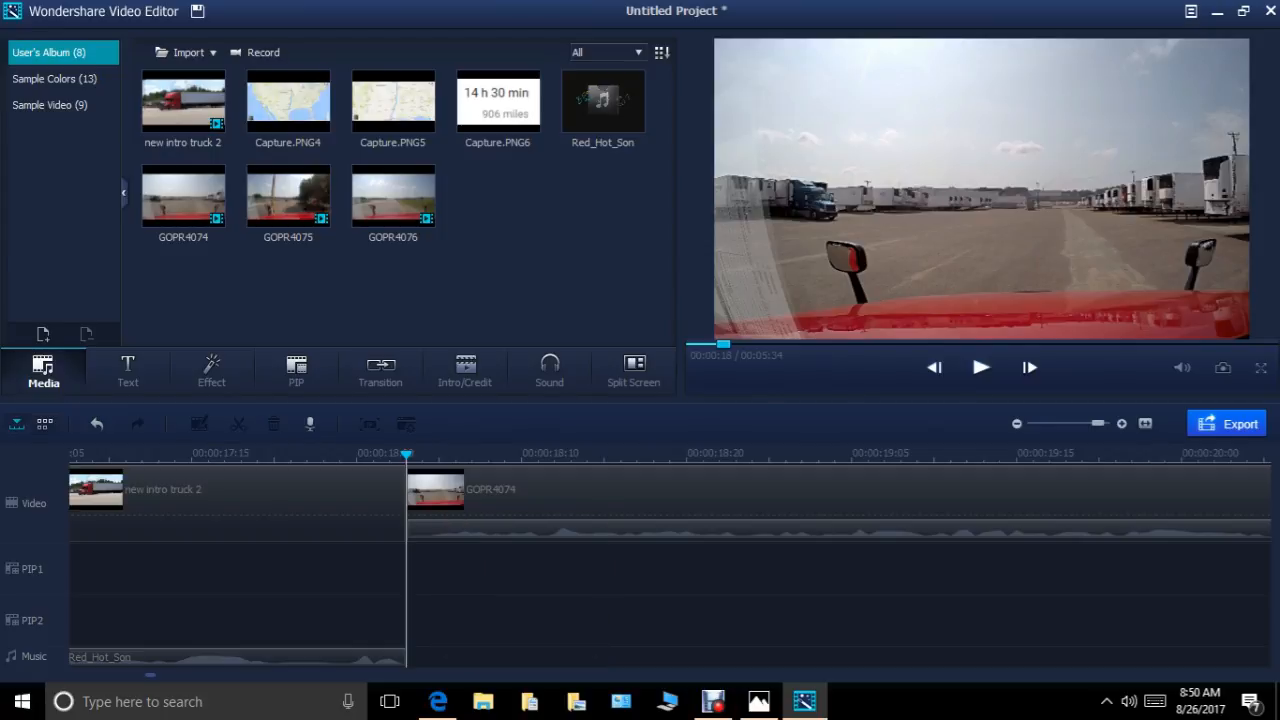
Give the shortened Red_Hot_Son music a 1.20 s fade-out and preview the opening into the GOPR4074 footage.
right_click(386, 657)
click(466, 591)
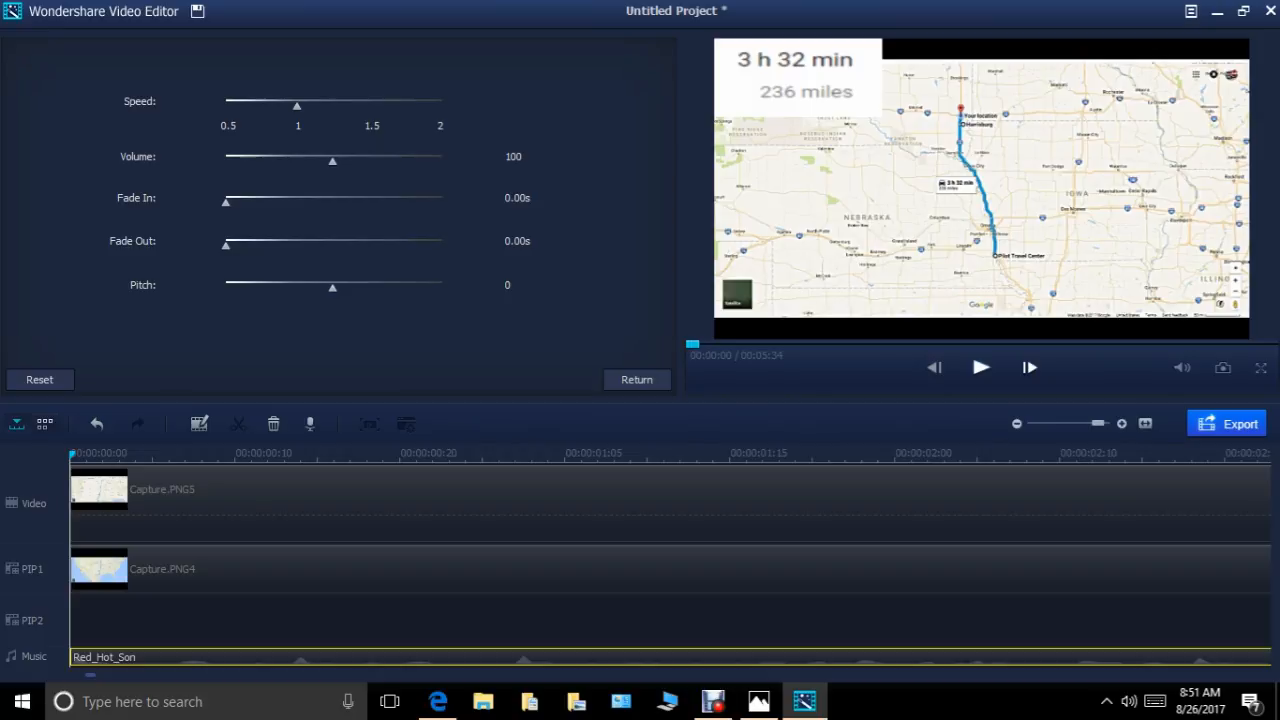
drag(226, 245, 277, 245)
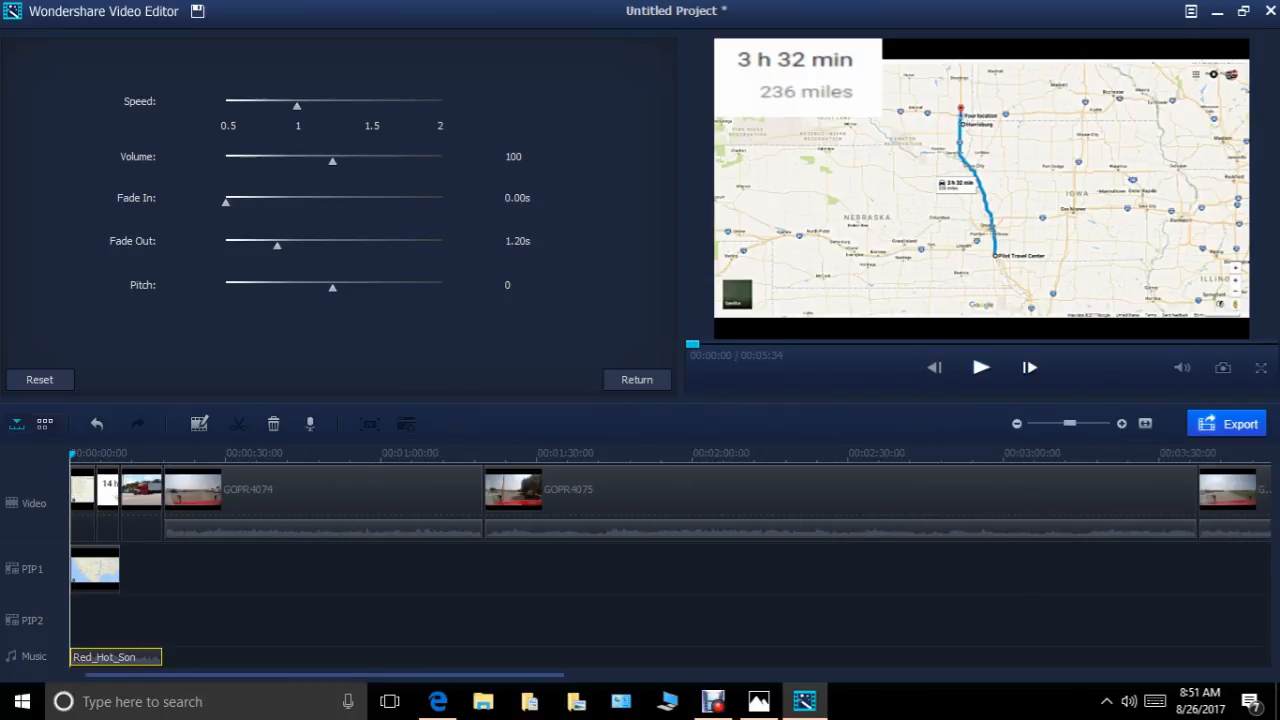
key(space)
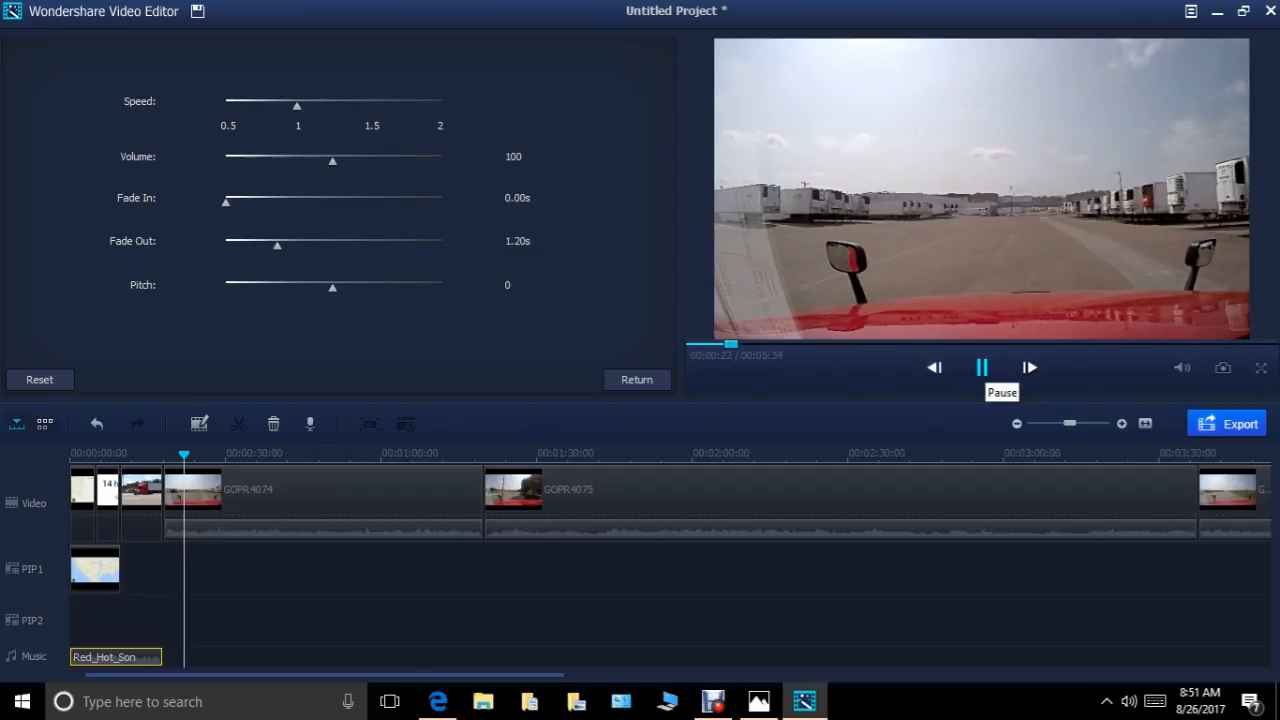
click(981, 367)
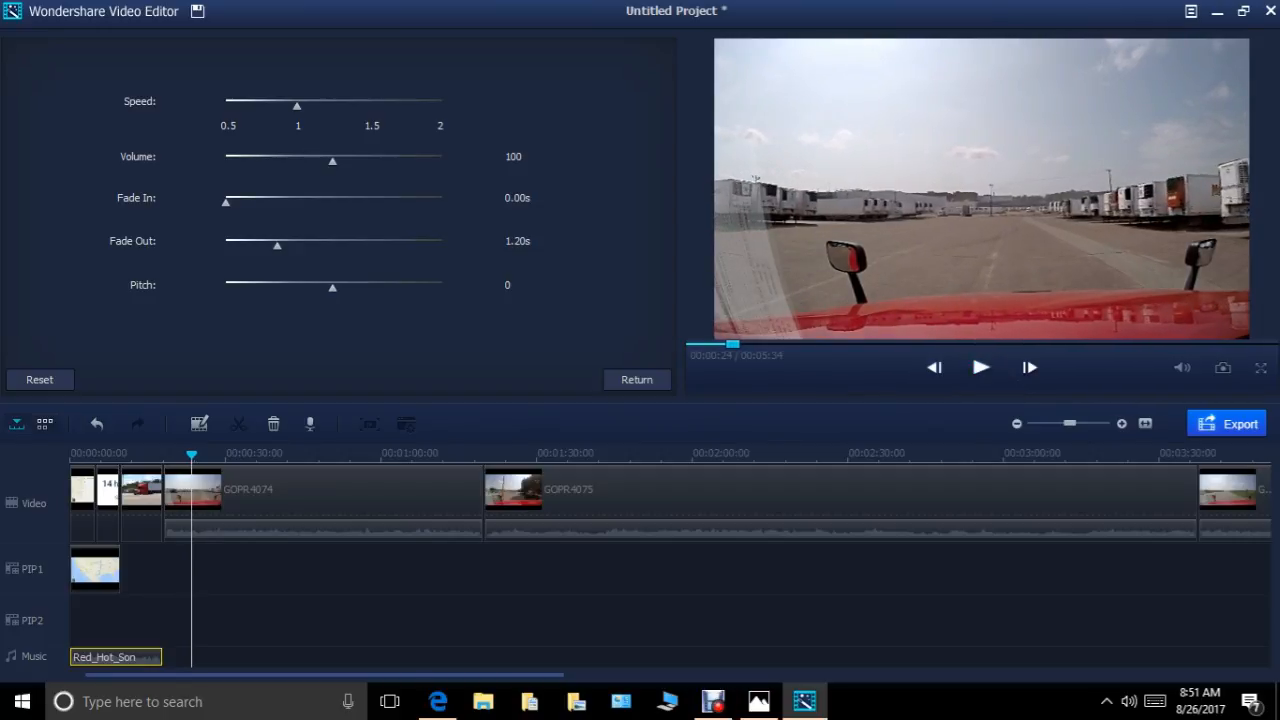
Delete the GOPR4075 and GOPR4076 clips from the video track.
right_click(842, 505)
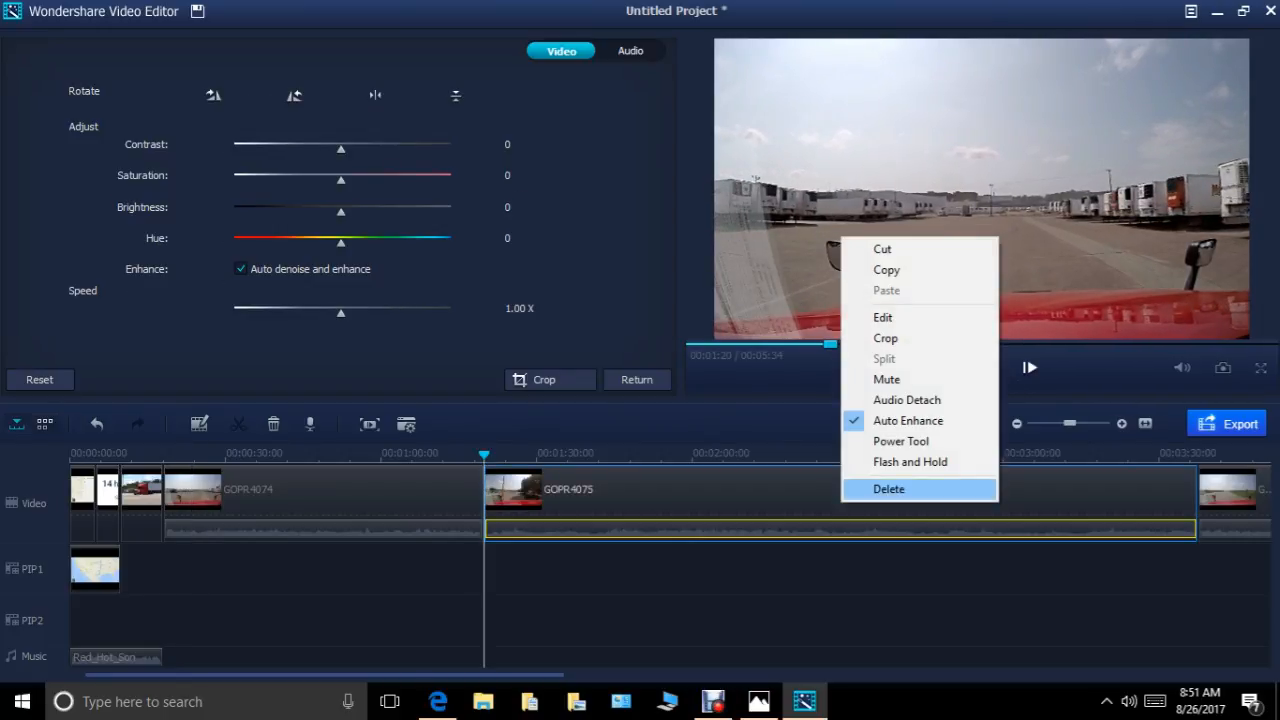
click(889, 489)
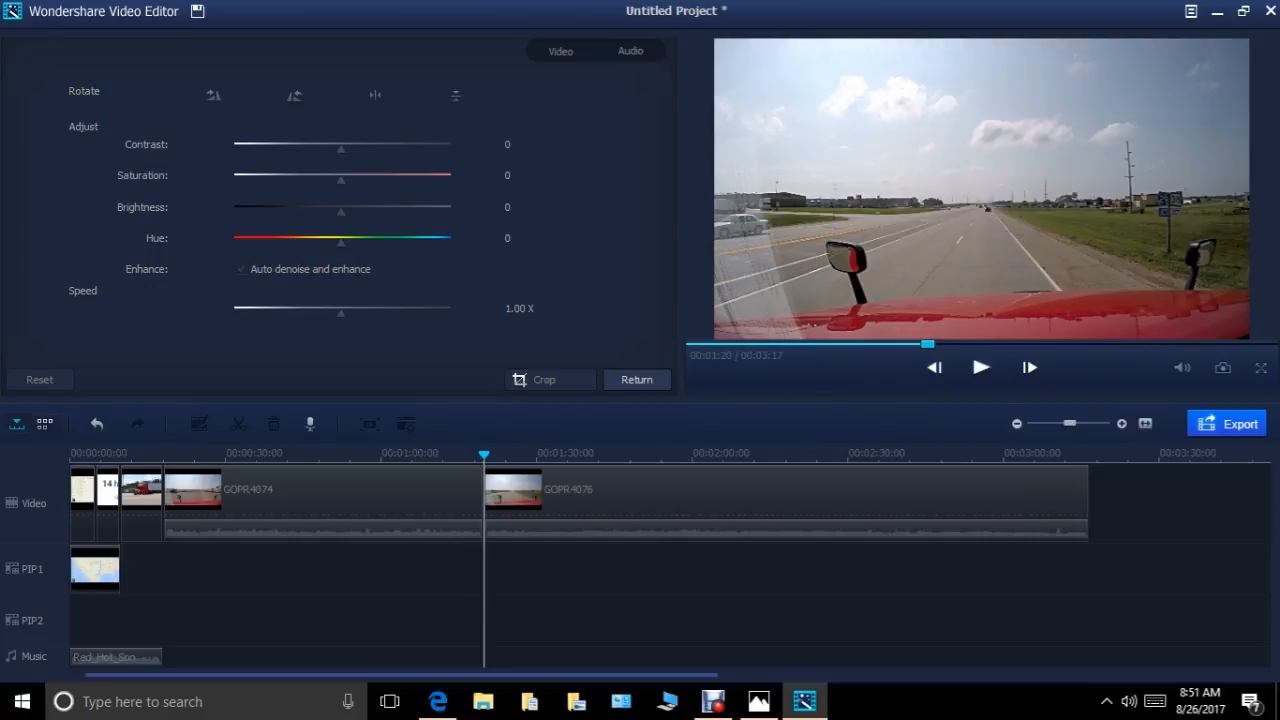
right_click(734, 500)
click(782, 486)
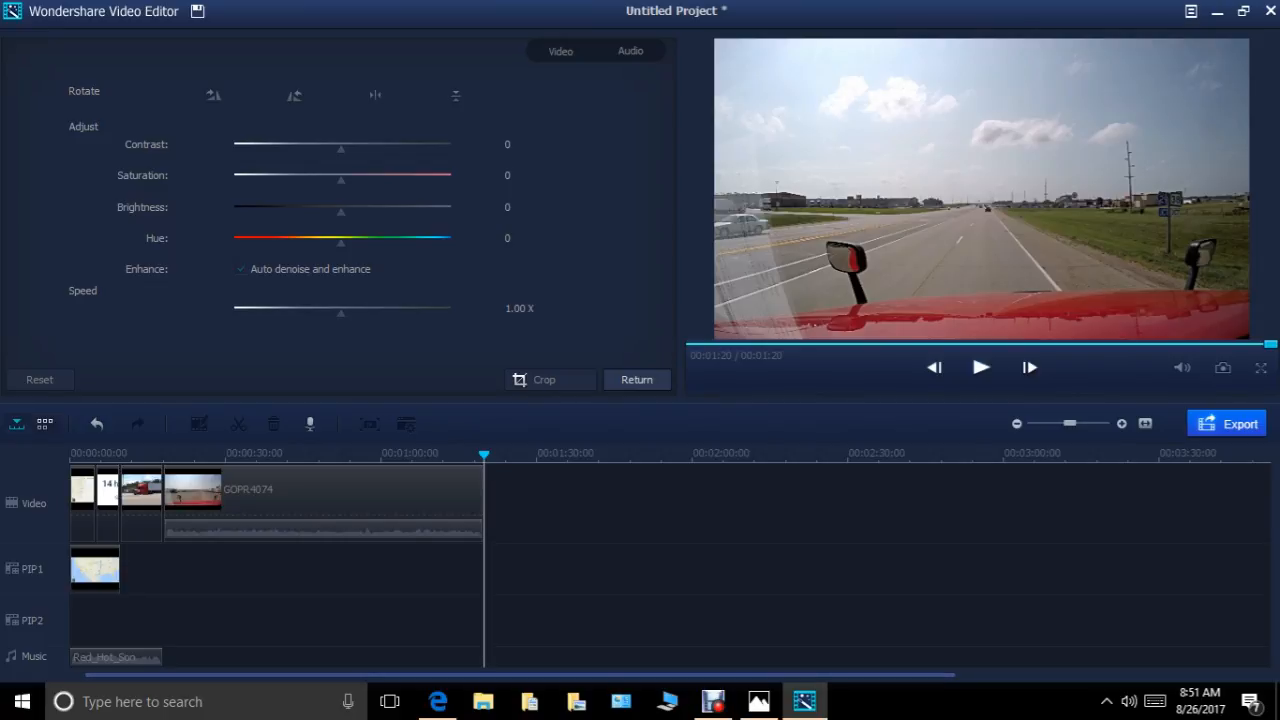
Add the blue "Rotate out" text style to the text track at 00:00:46, over the GOPR4074 clip.
drag(484, 455, 310, 455)
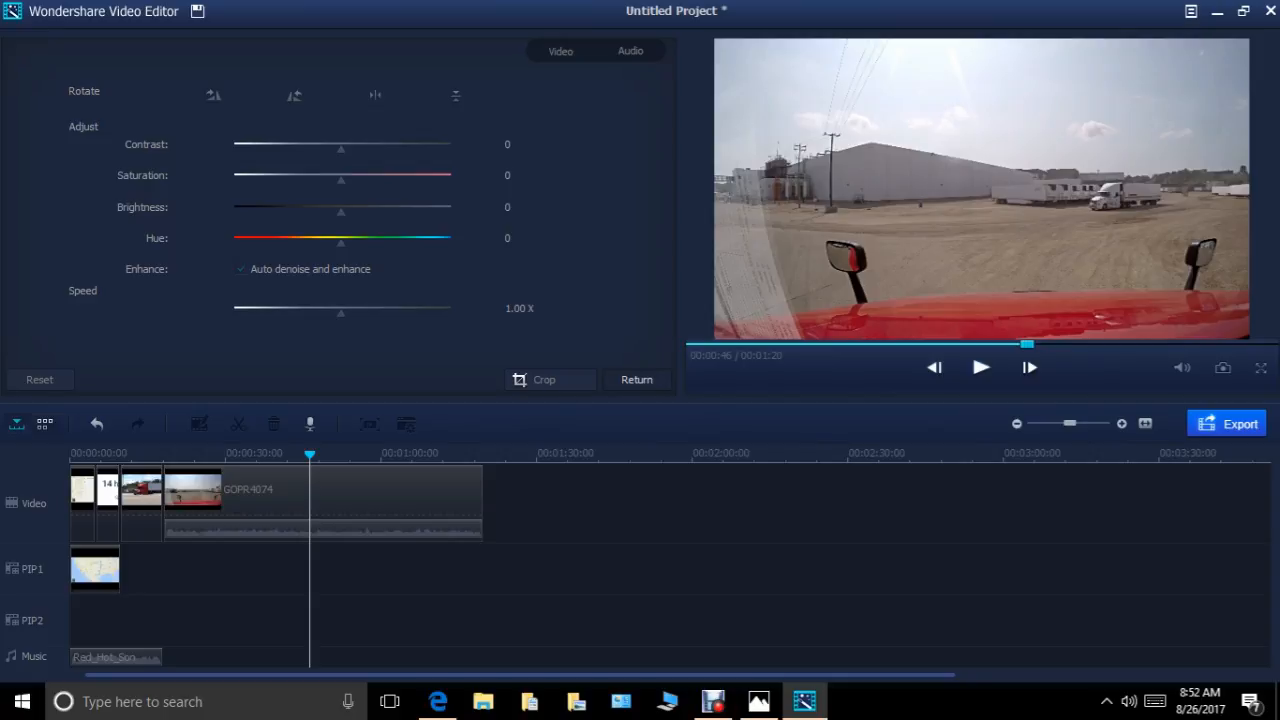
click(637, 380)
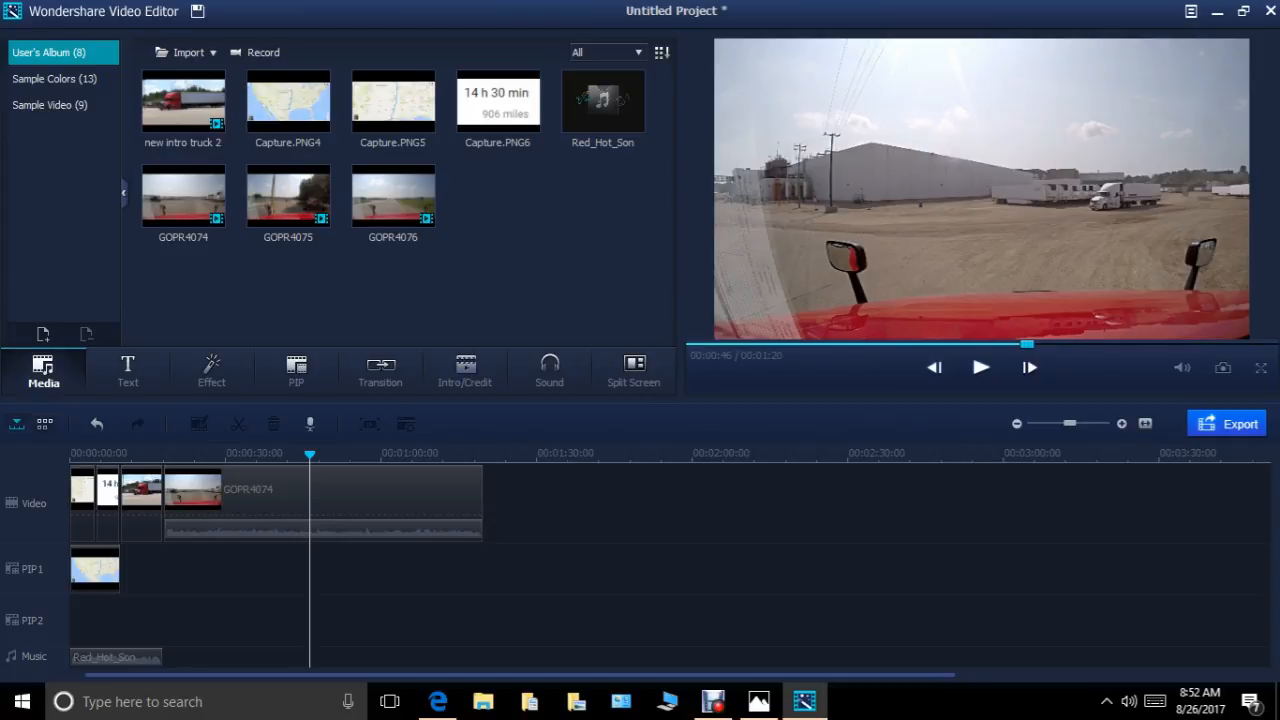
click(128, 371)
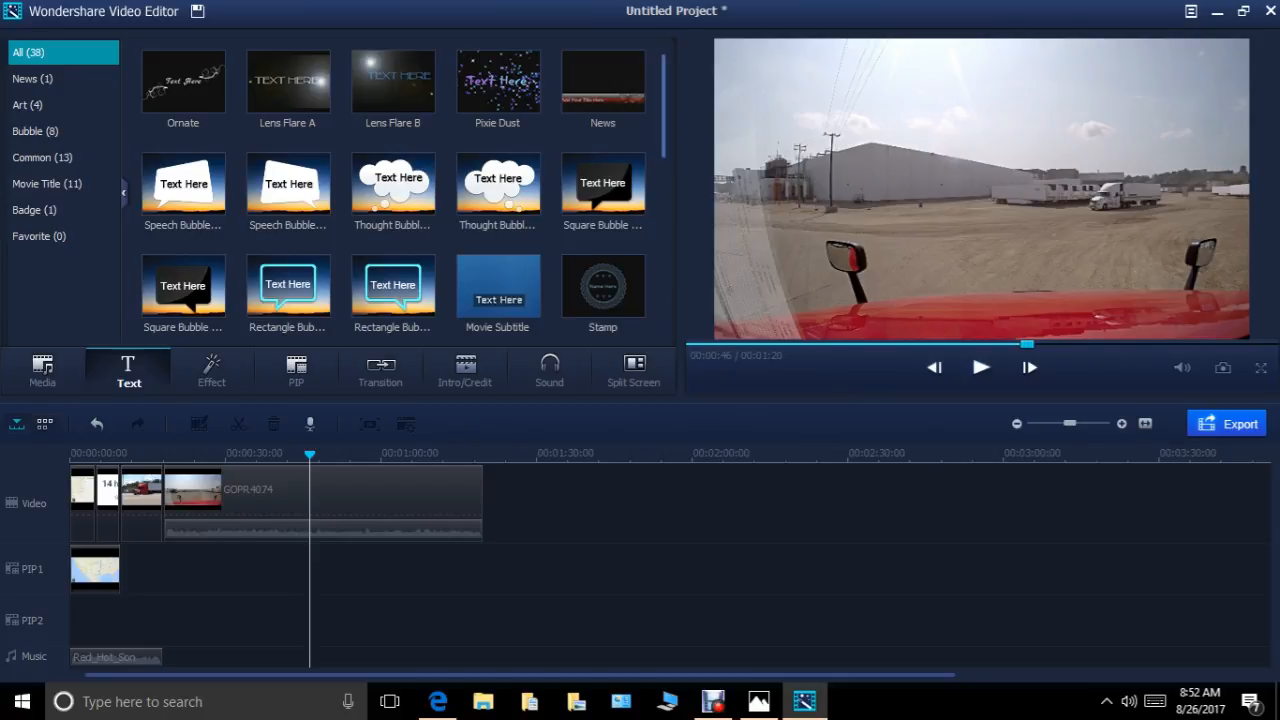
scroll(393, 190, down, 2)
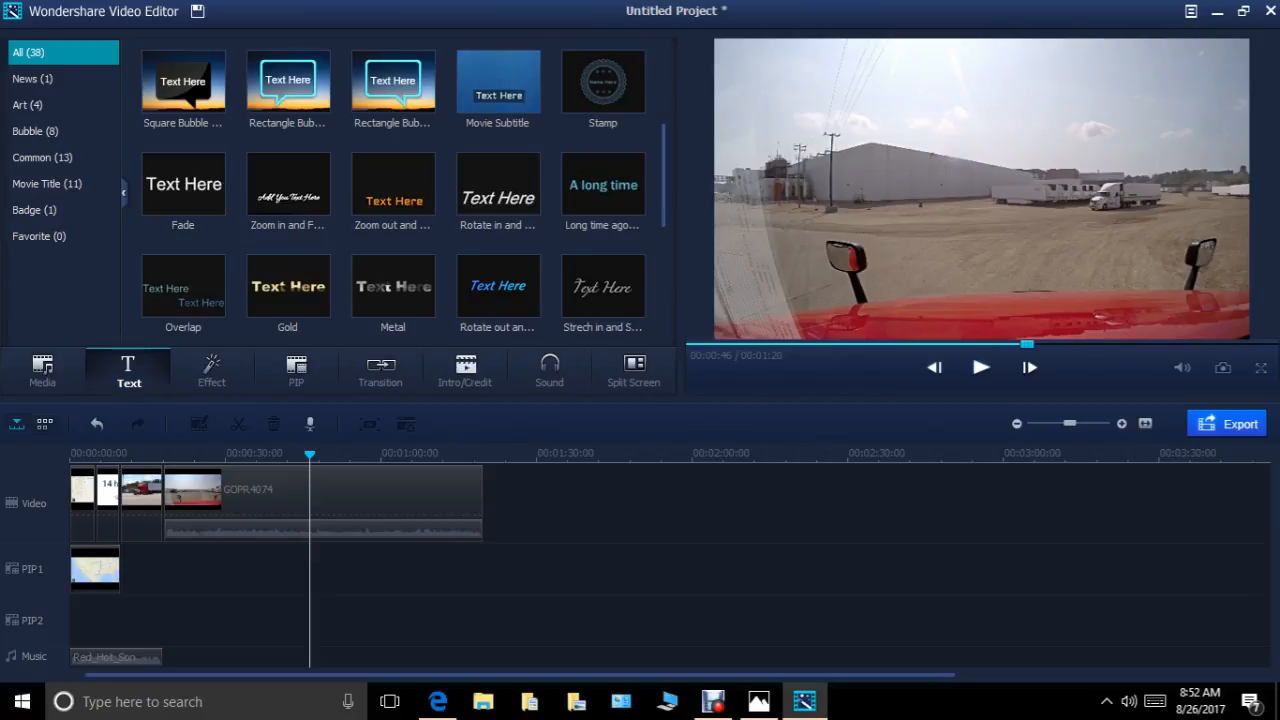
click(505, 290)
right_click(522, 285)
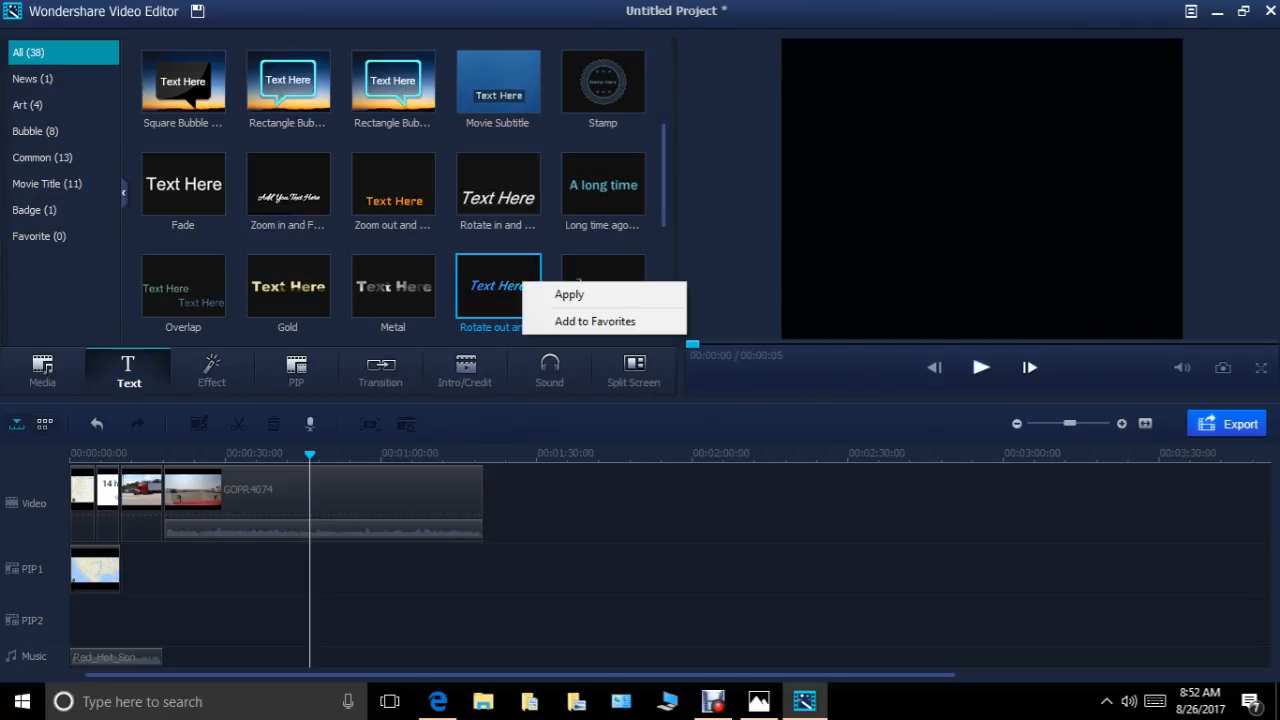
click(569, 294)
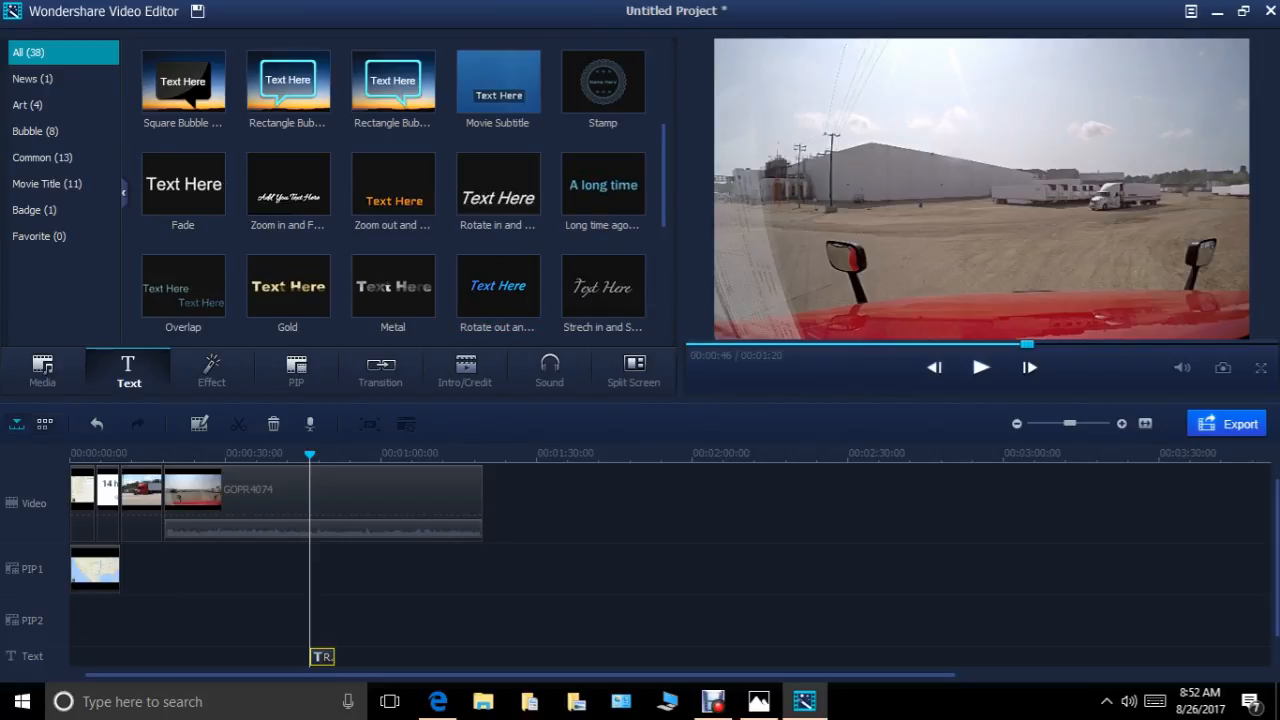
Replace the placeholder wording of the text clip at 00:00:46 with "hello".
right_click(321, 656)
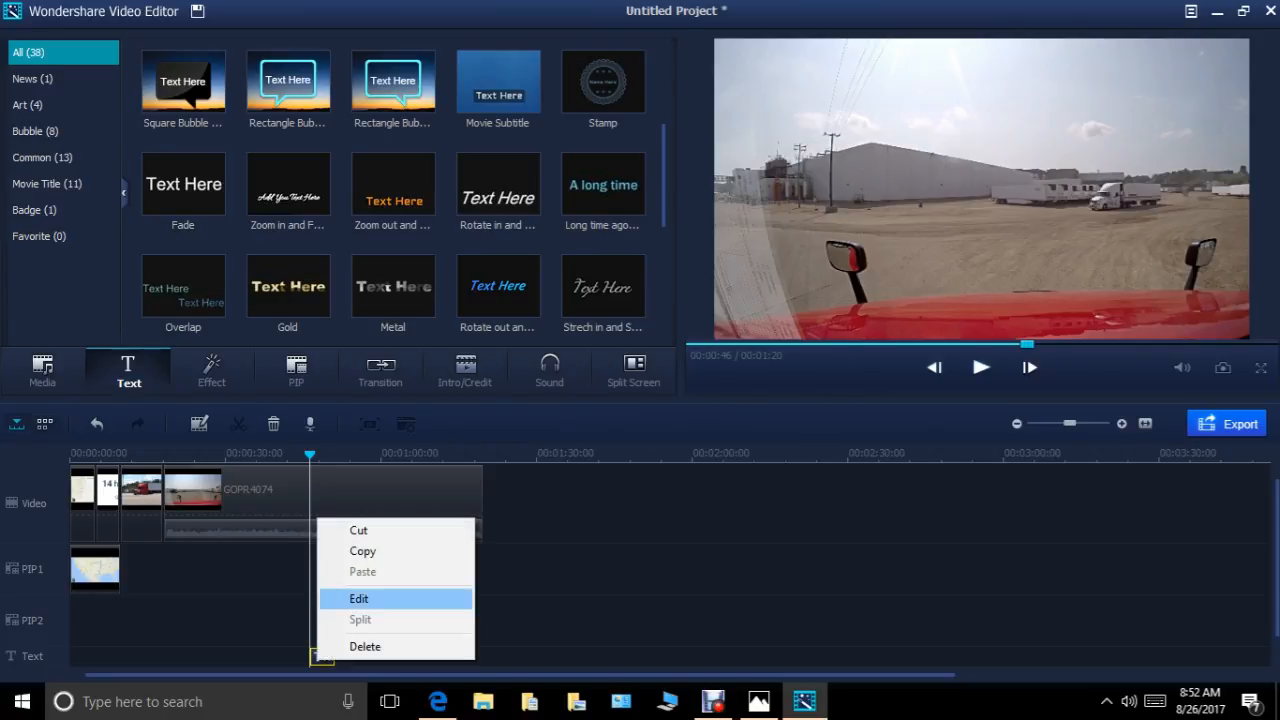
click(350, 599)
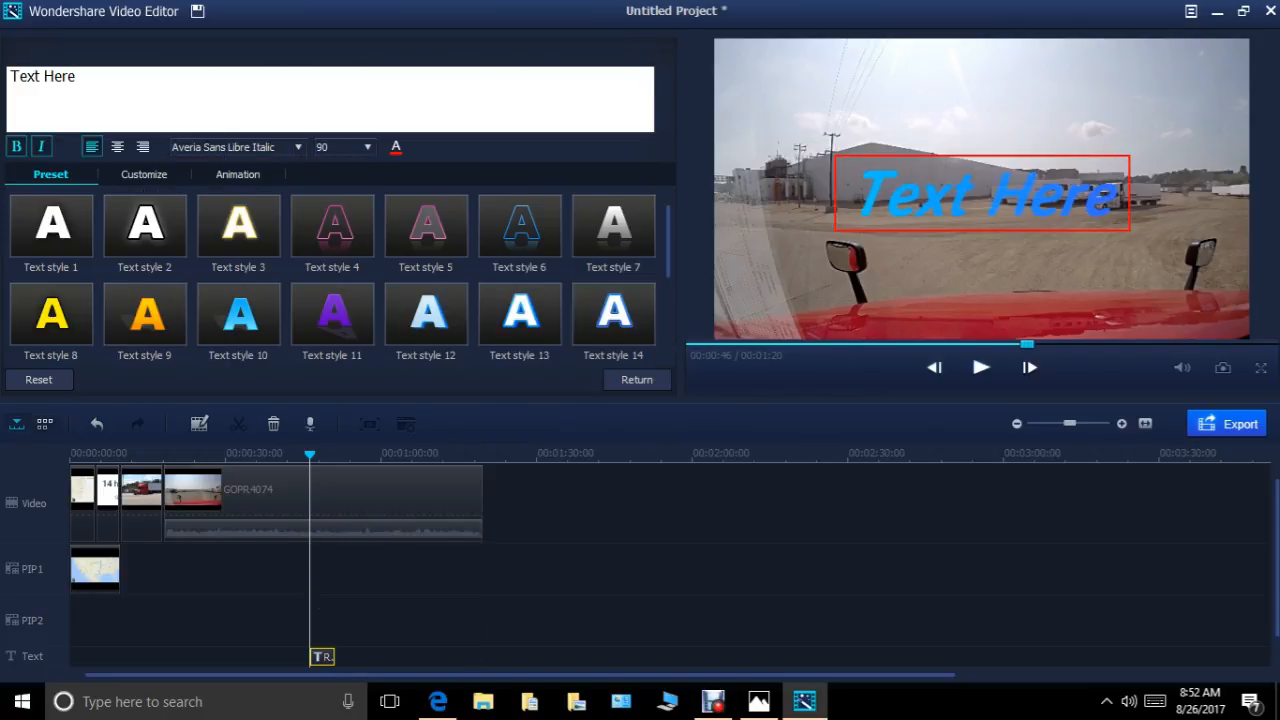
key(BackSpace)
key(BackSpace)
key(BackSpace)
key(BackSpace)
key(BackSpace)
key(BackSpace)
key(BackSpace)
key(BackSpace)
key(BackSpace)
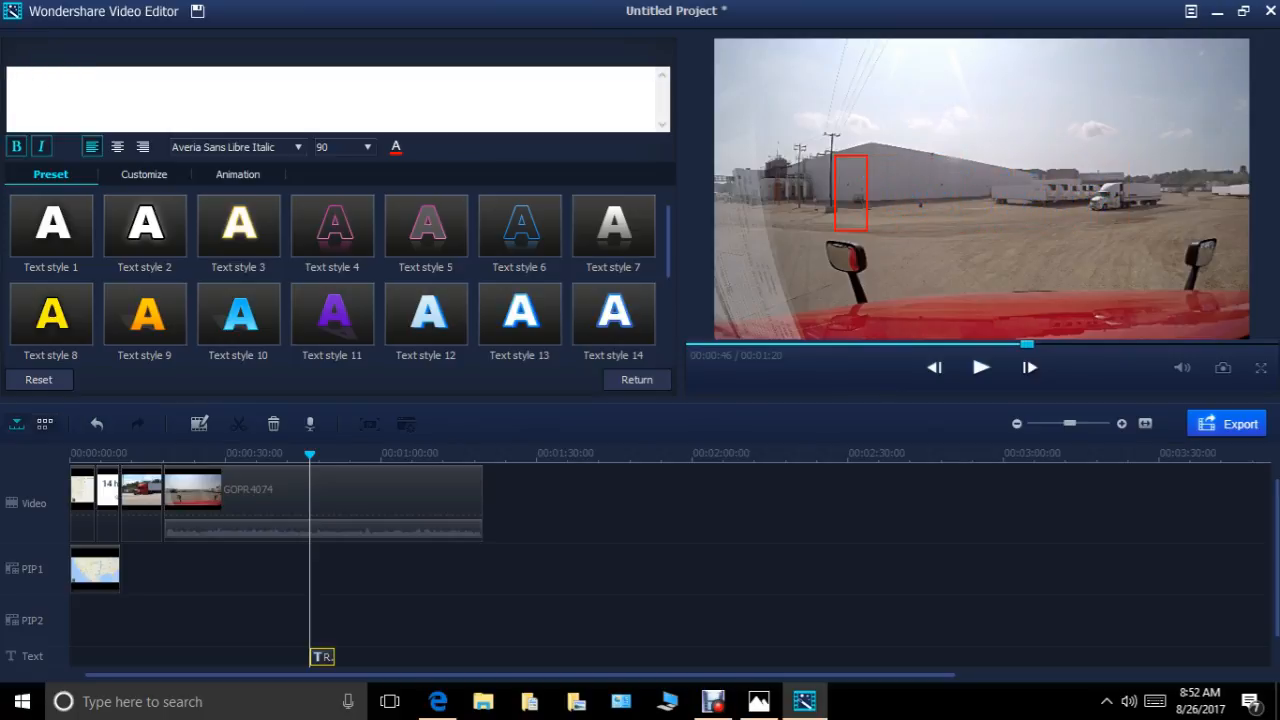
text(he)
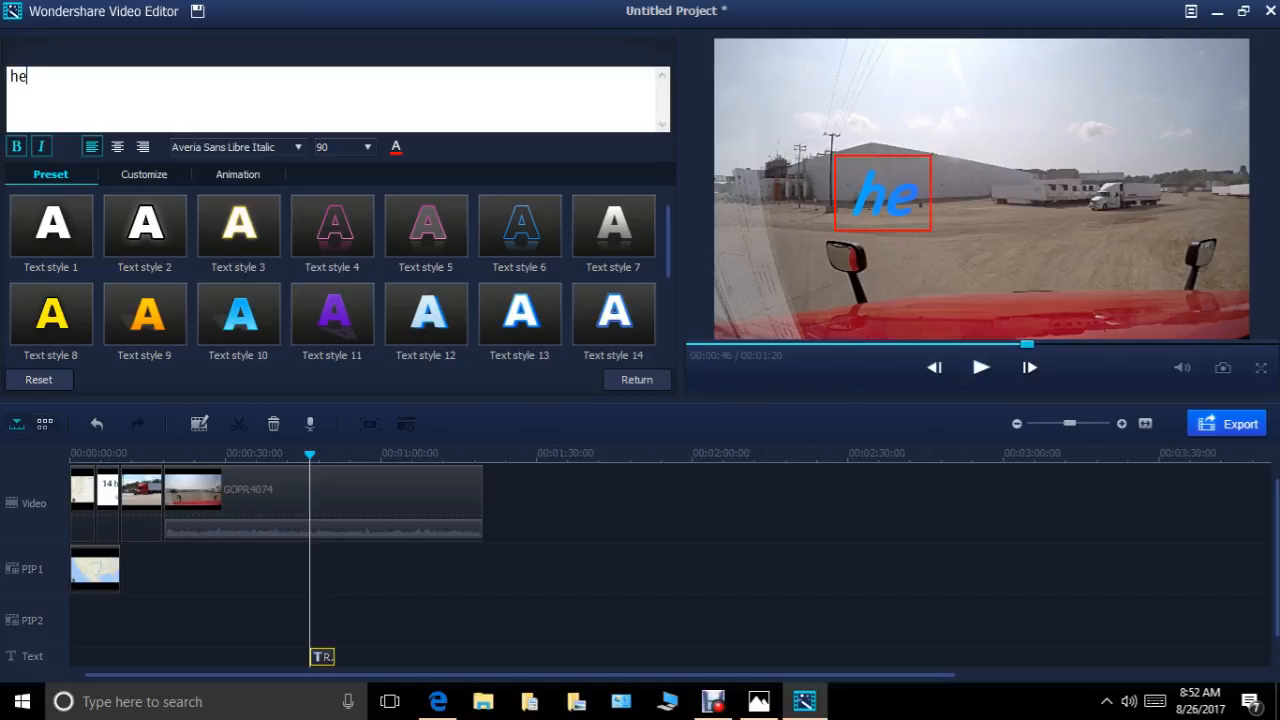
text(llo)
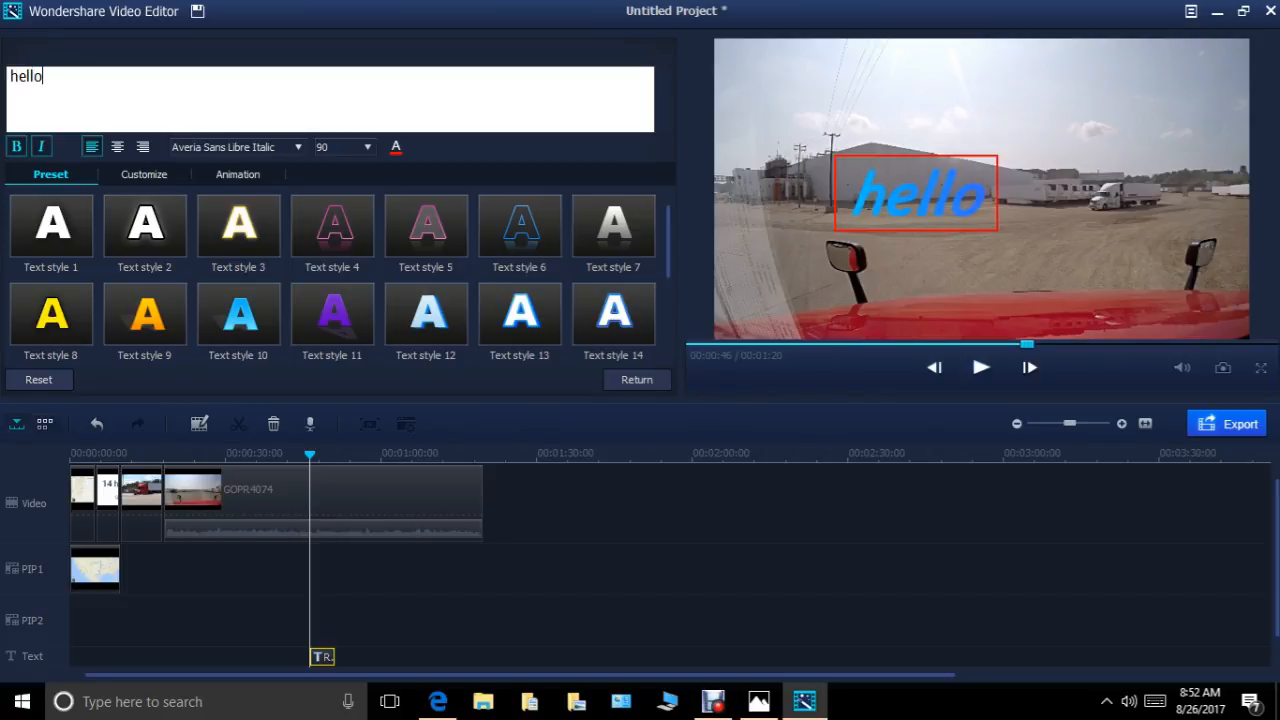
Set the "hello" title's font size to 125 and move it near the centre of the frame.
click(367, 147)
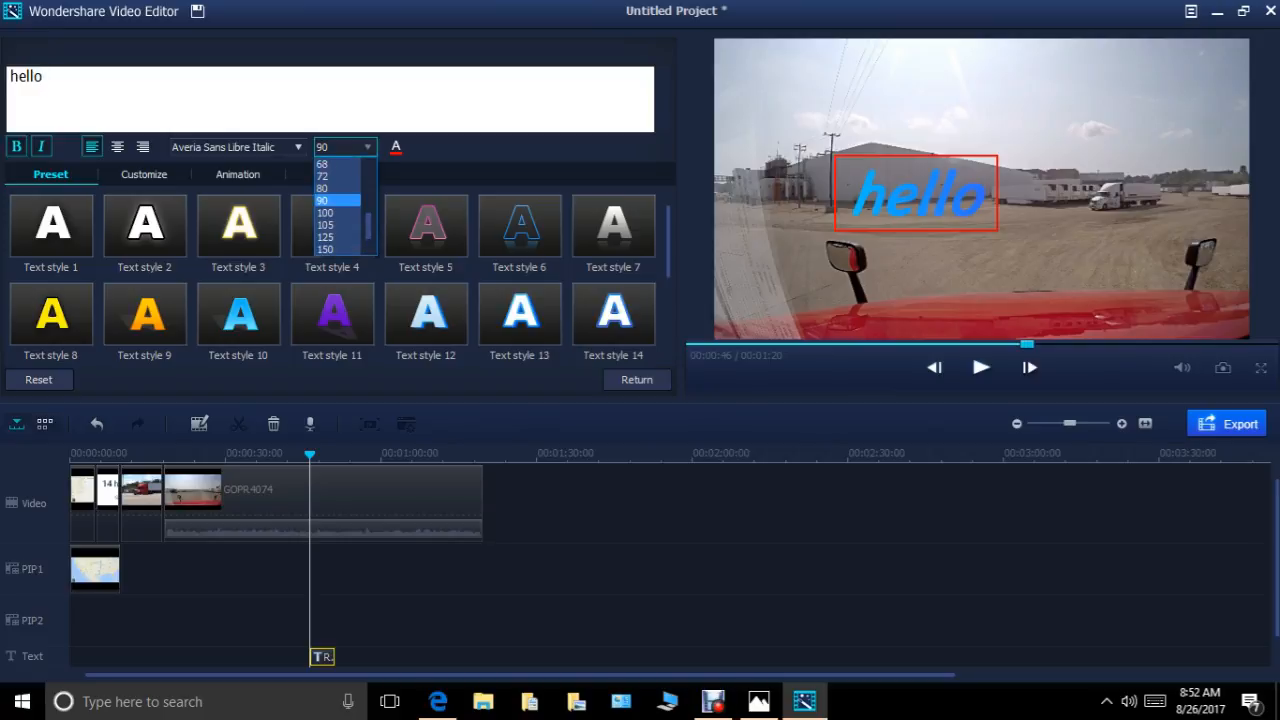
click(330, 237)
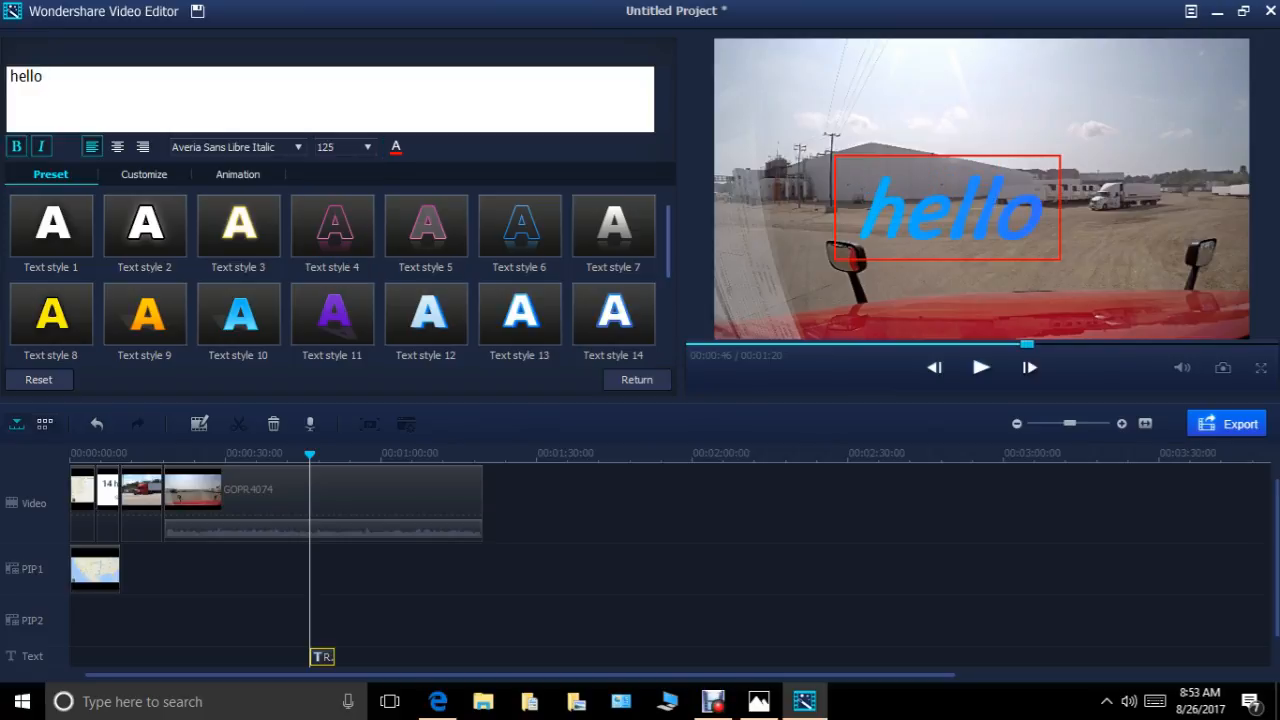
drag(948, 208, 983, 202)
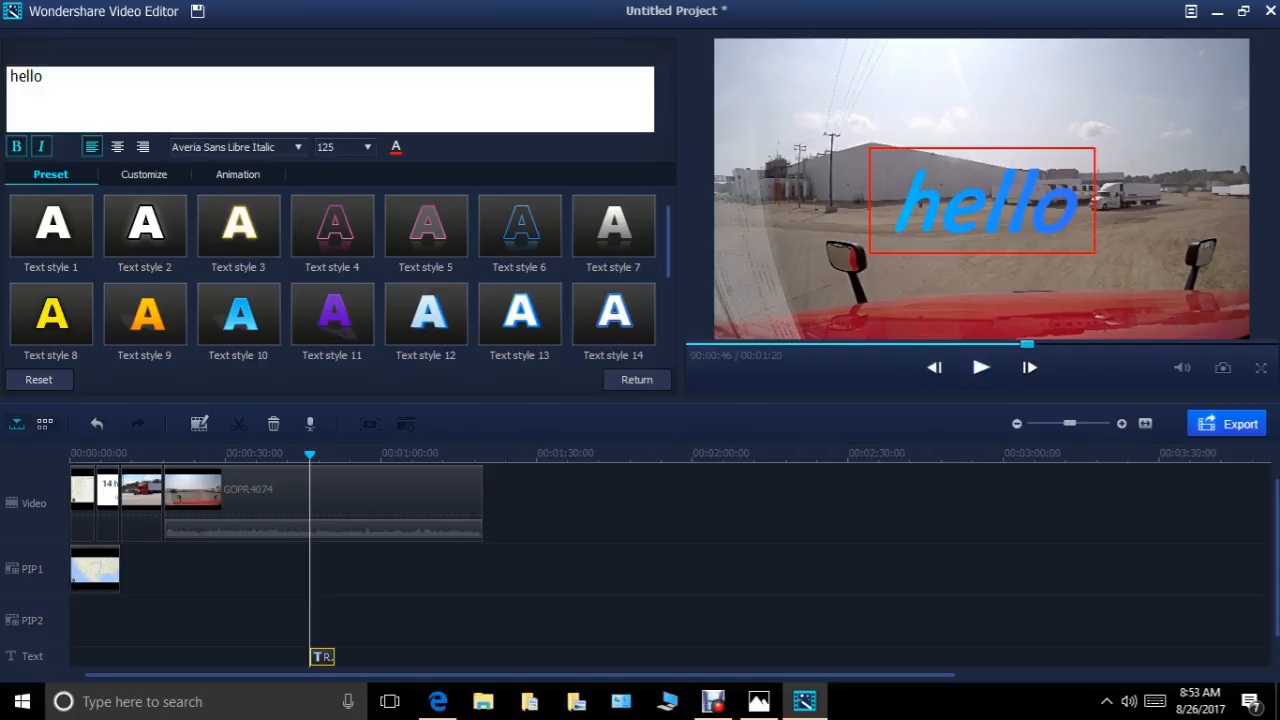
Try several preset styles on the "hello" title, including styles 10, 11, 12 and 4, and settle on the yellow Text style 8.
double_click(52, 314)
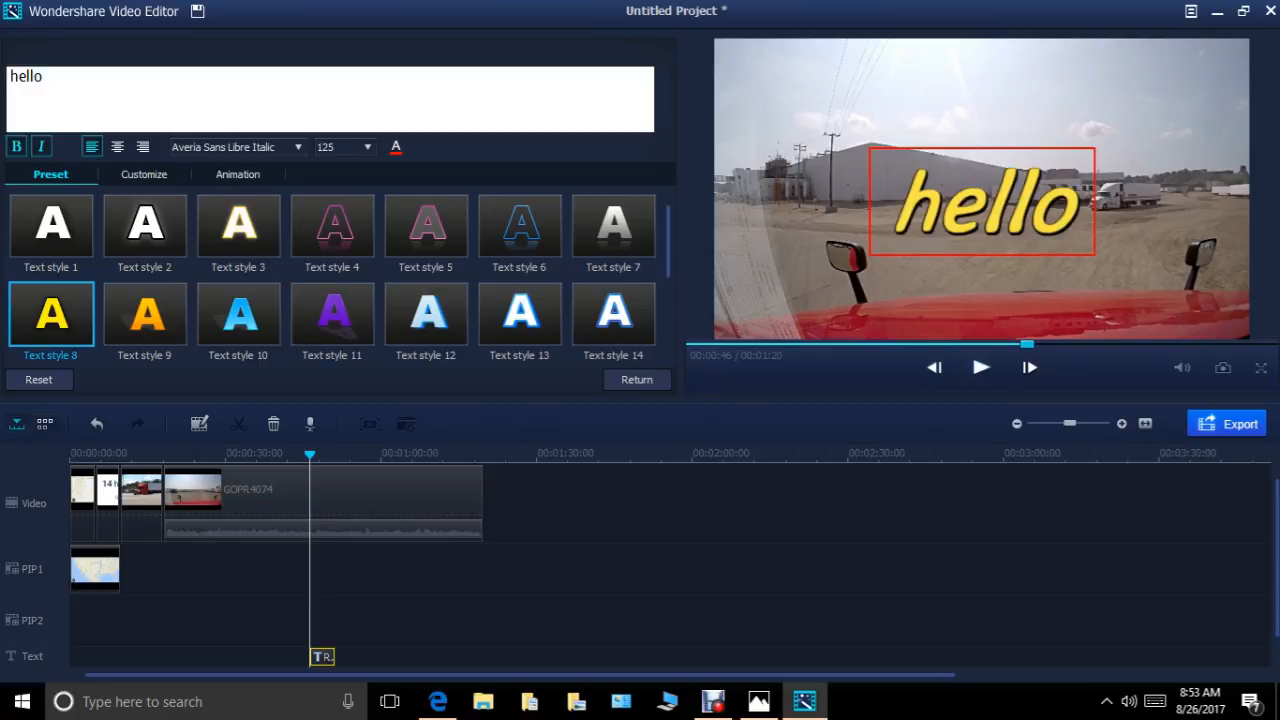
double_click(239, 315)
double_click(332, 314)
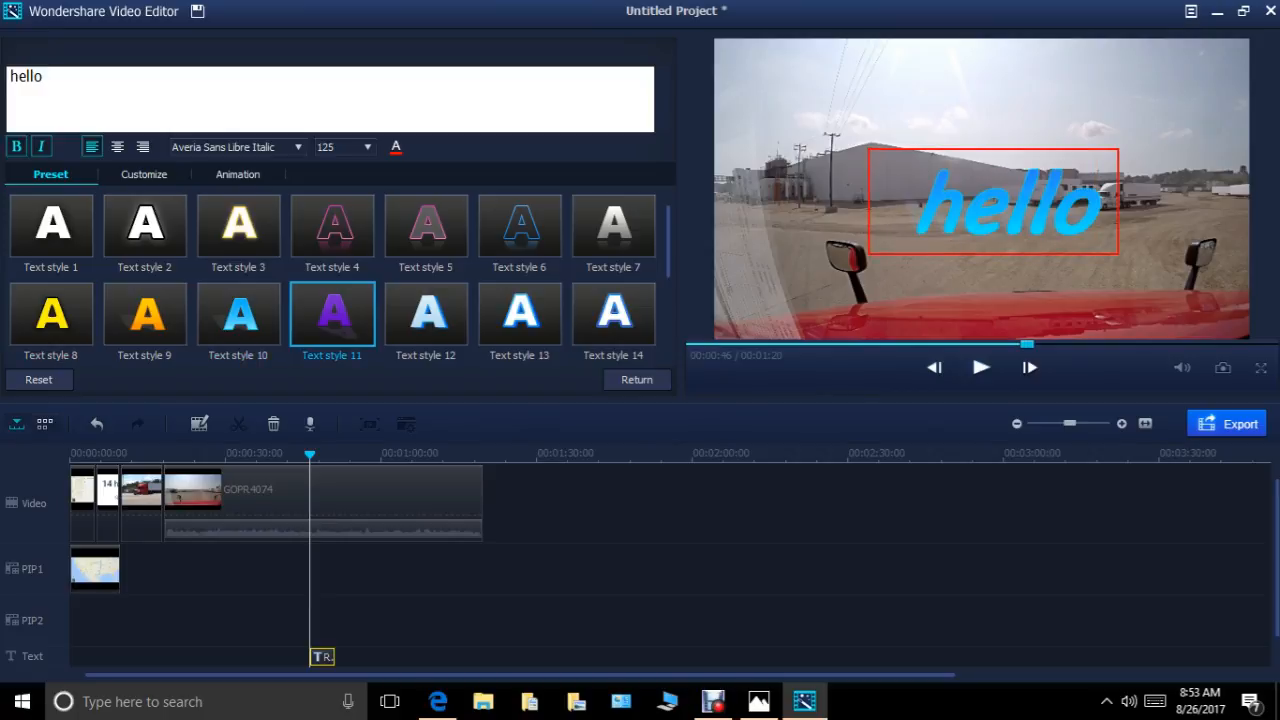
double_click(428, 314)
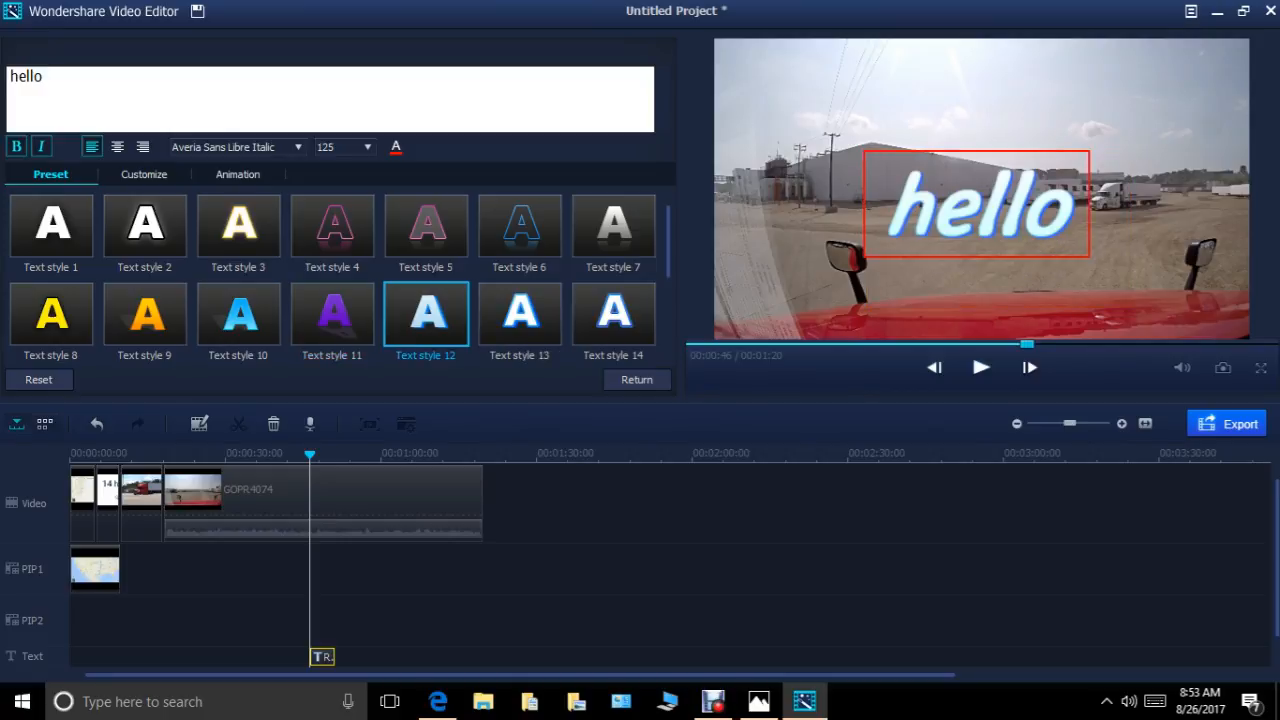
double_click(332, 226)
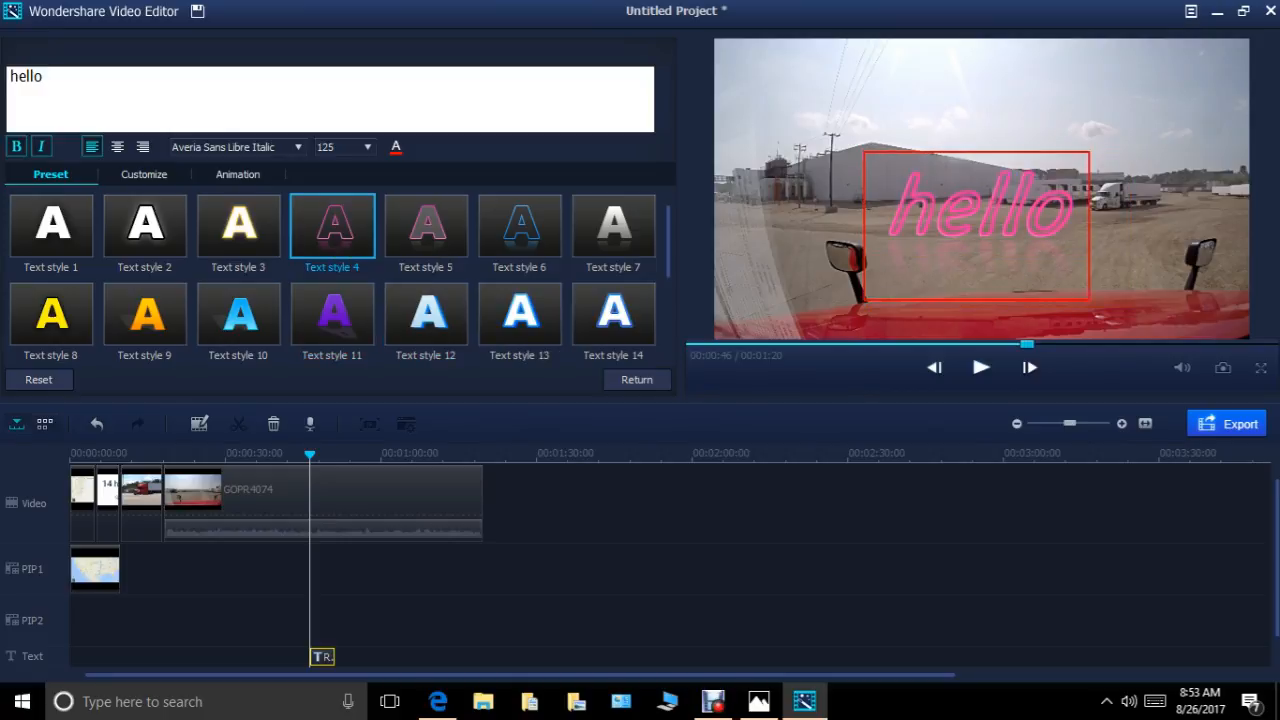
double_click(51, 314)
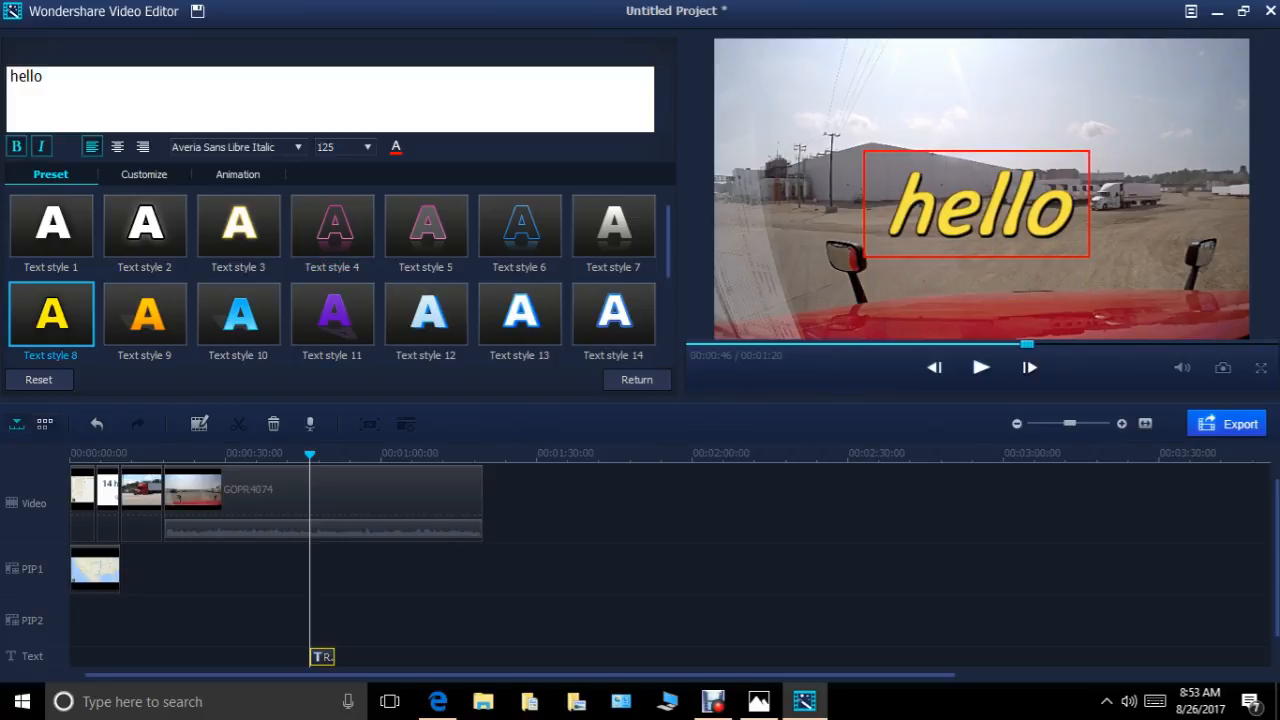
Preview the "hello" title from just before its start and finish editing it.
drag(310, 455, 299, 455)
click(981, 367)
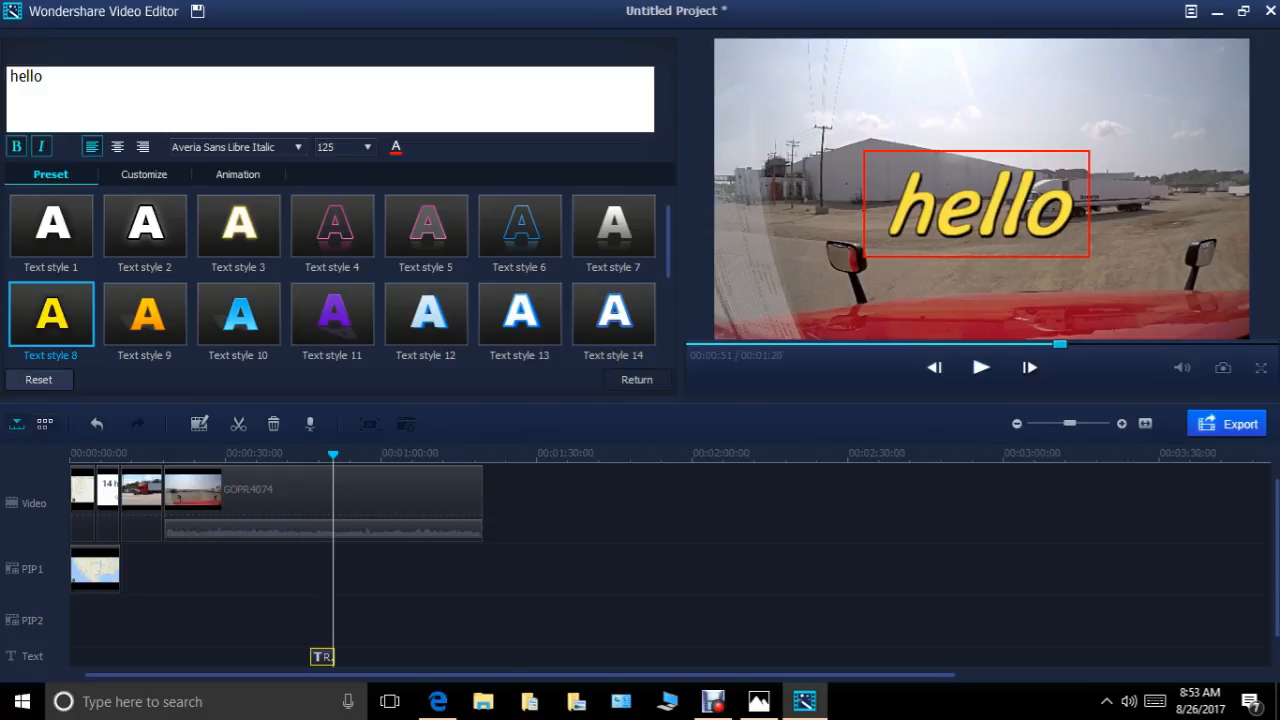
click(636, 379)
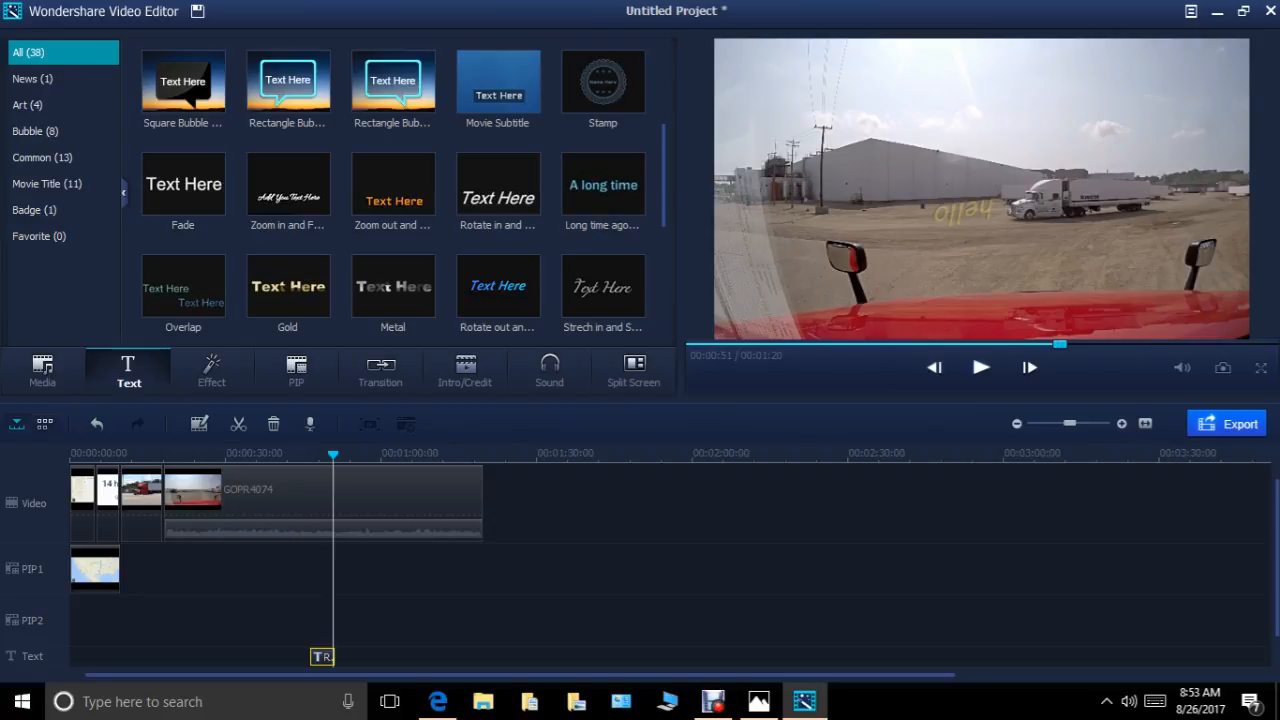
Add the Left Insert "To Be Continued..." text to the text track at 00:01:15, near the end of GOPR4074, and preview it.
scroll(392, 190, down, 5)
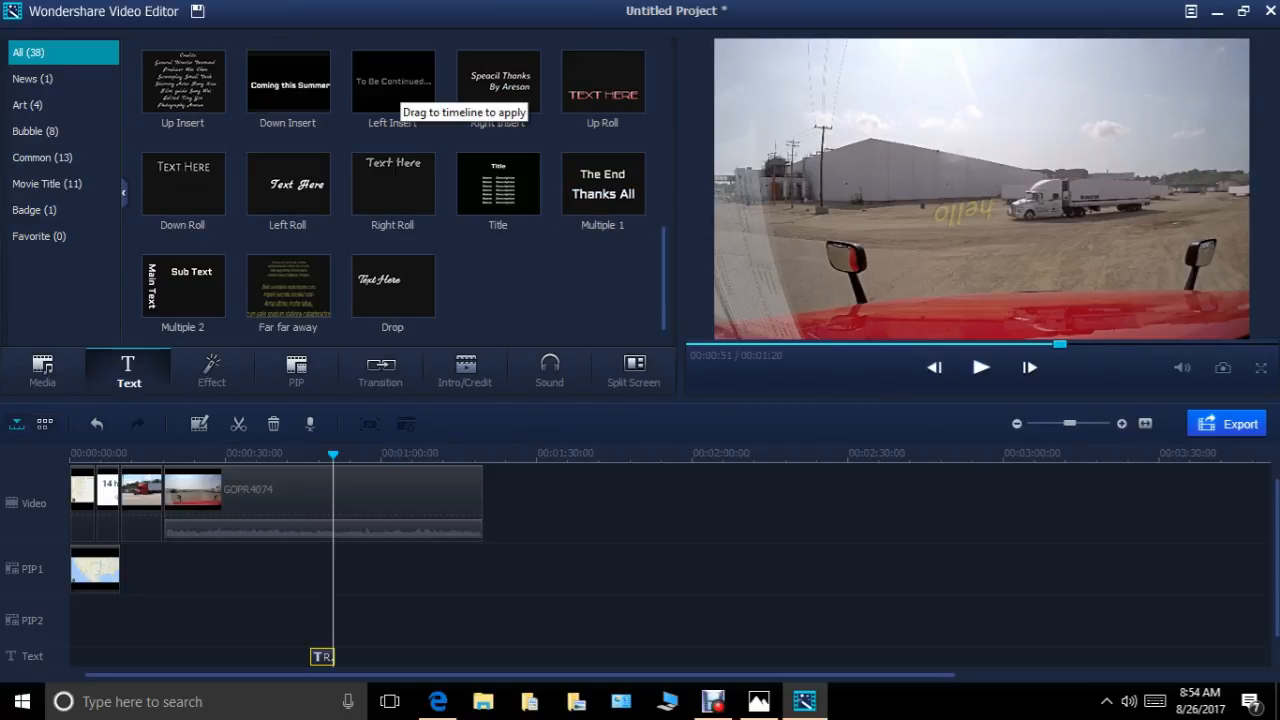
click(393, 85)
drag(393, 85, 470, 657)
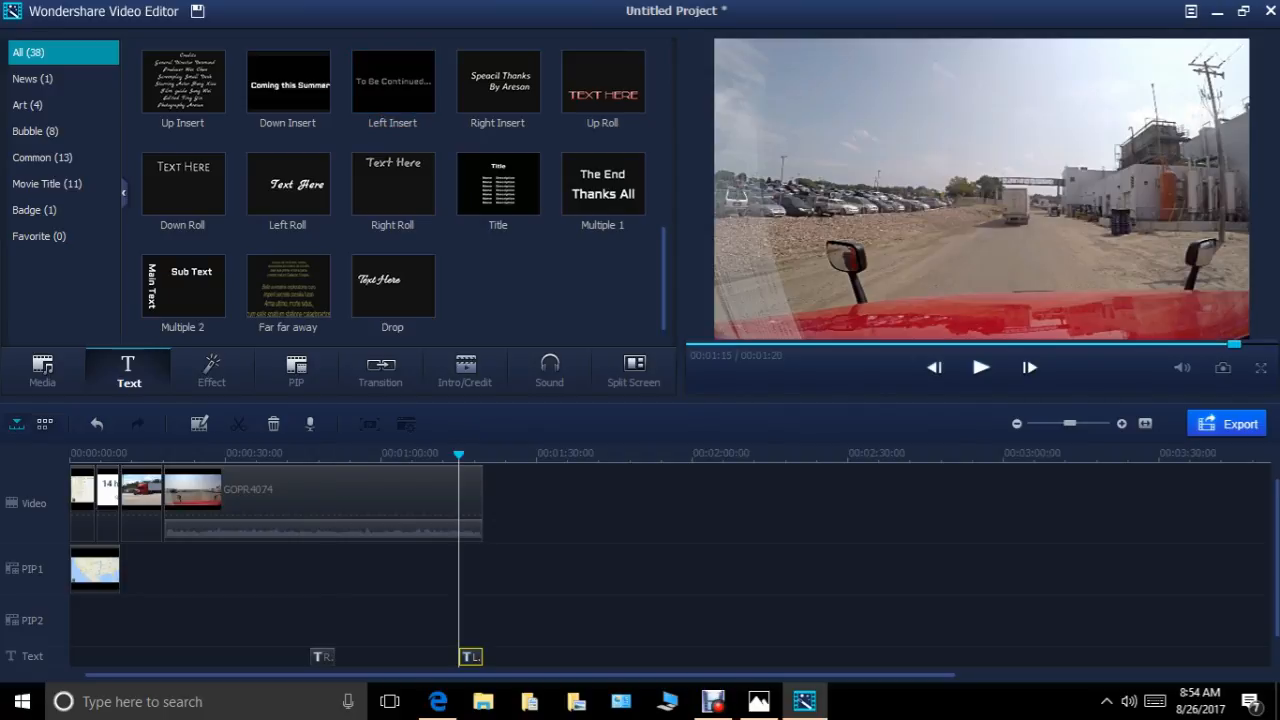
click(981, 367)
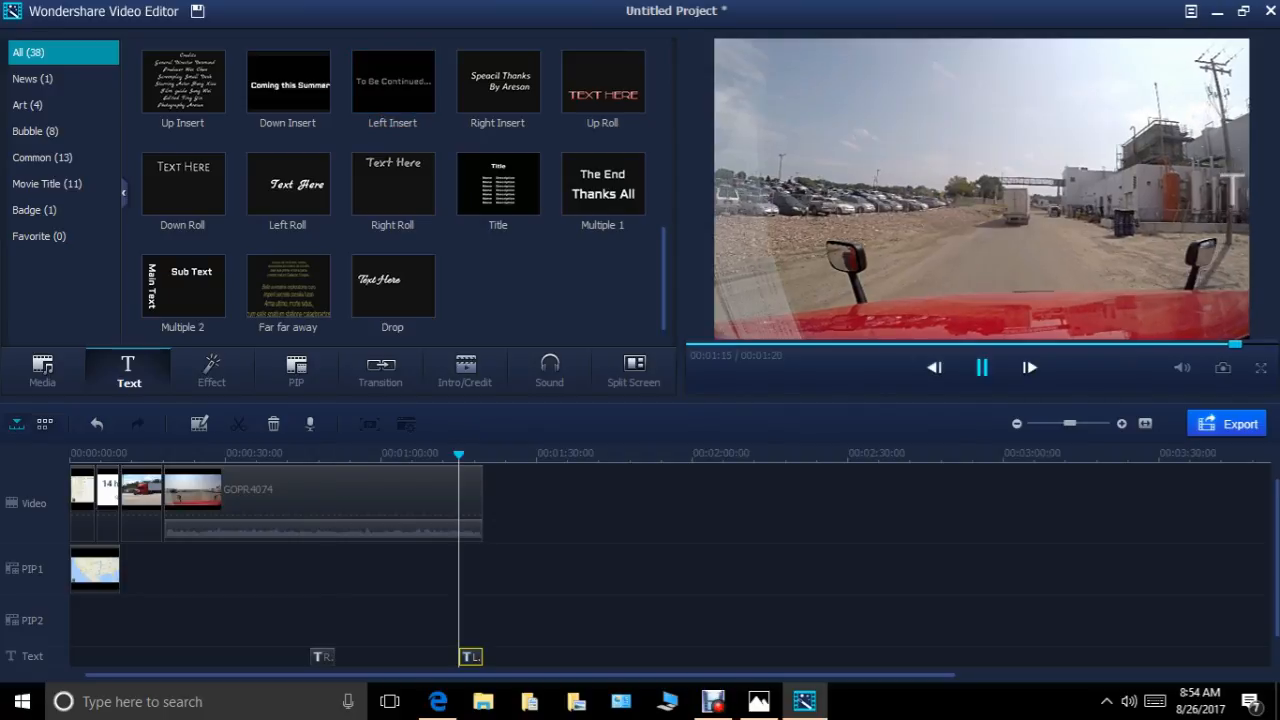
click(981, 367)
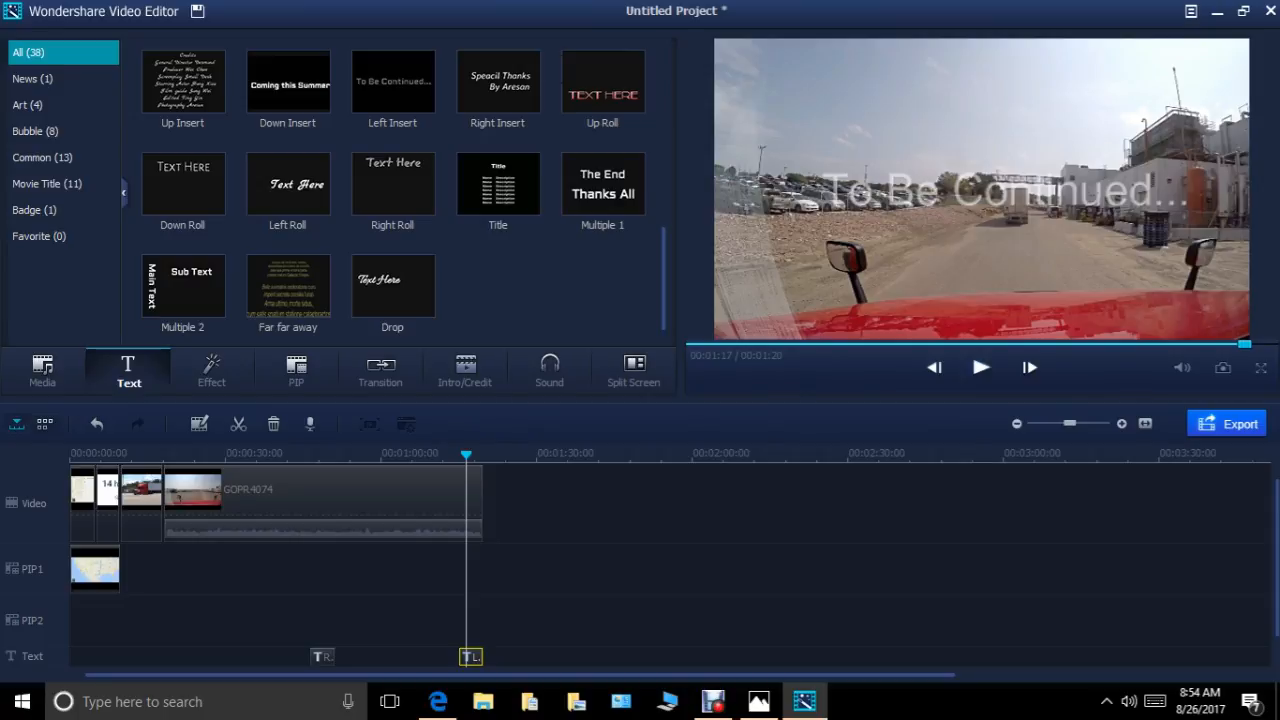
Compare preset styles 10, 11, 4 and 8 on the "To Be Continued..." title and apply Text style 12.
right_click(471, 656)
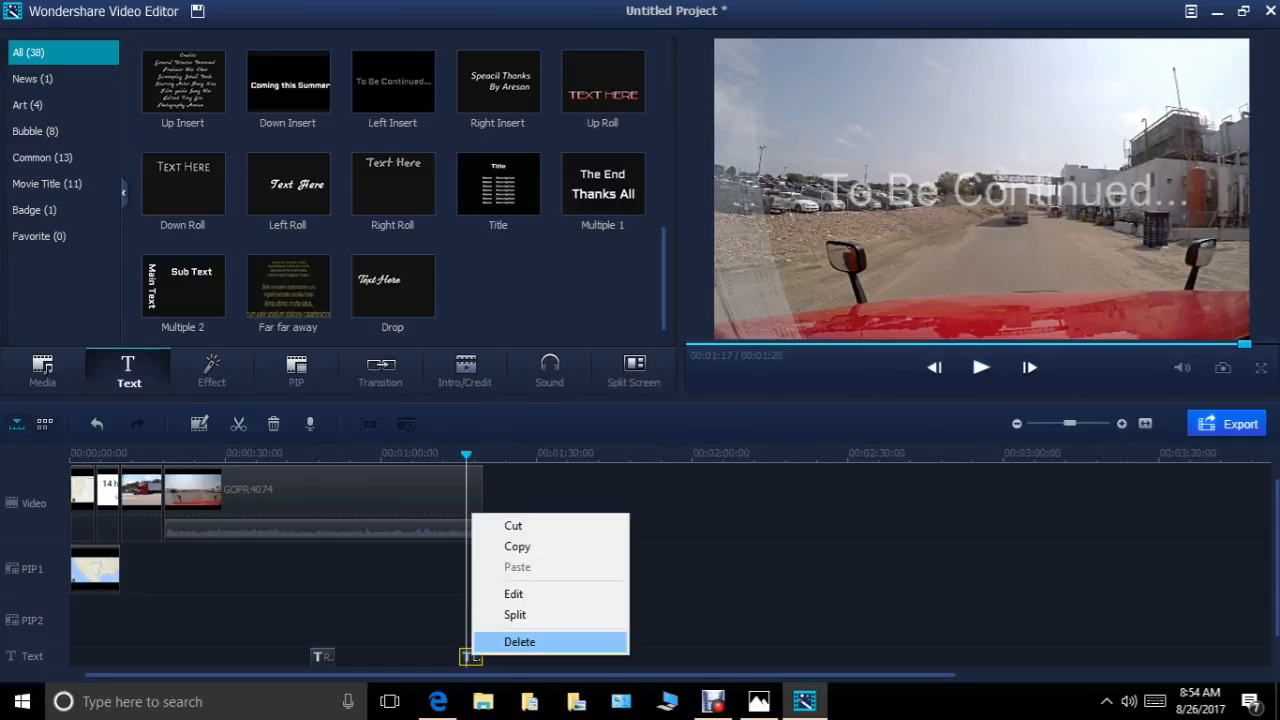
click(505, 596)
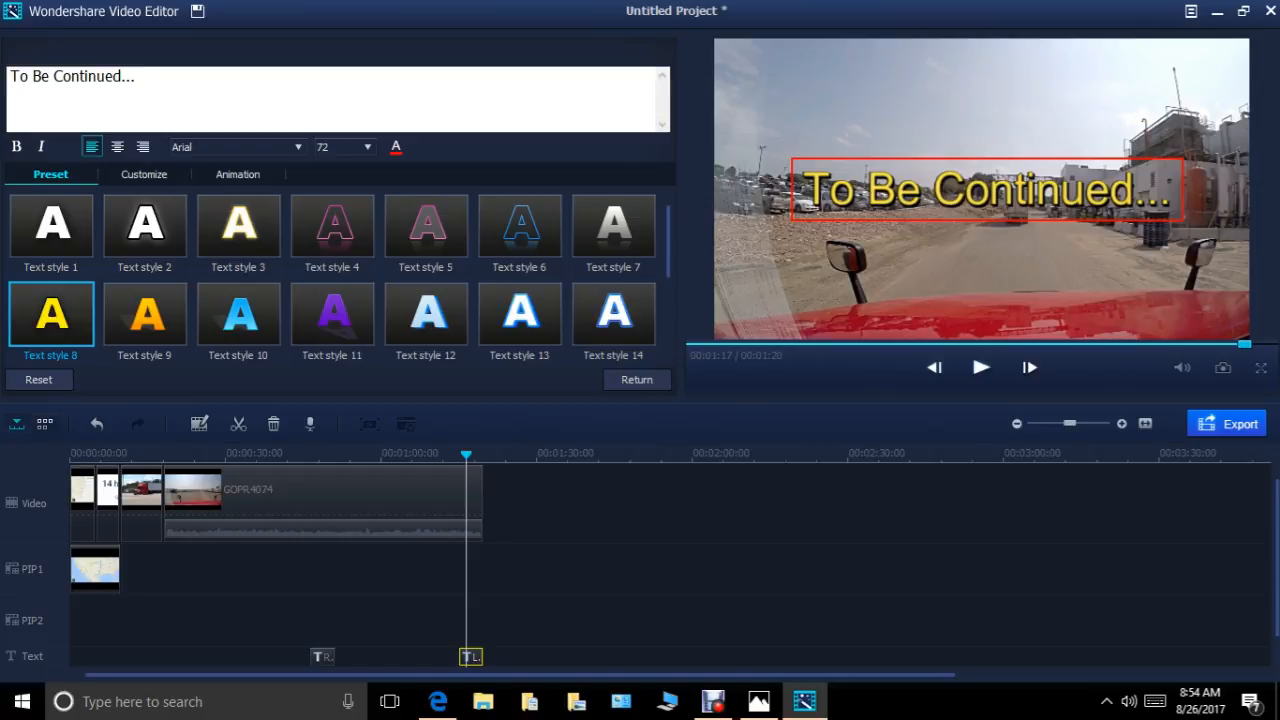
click(220, 318)
double_click(220, 318)
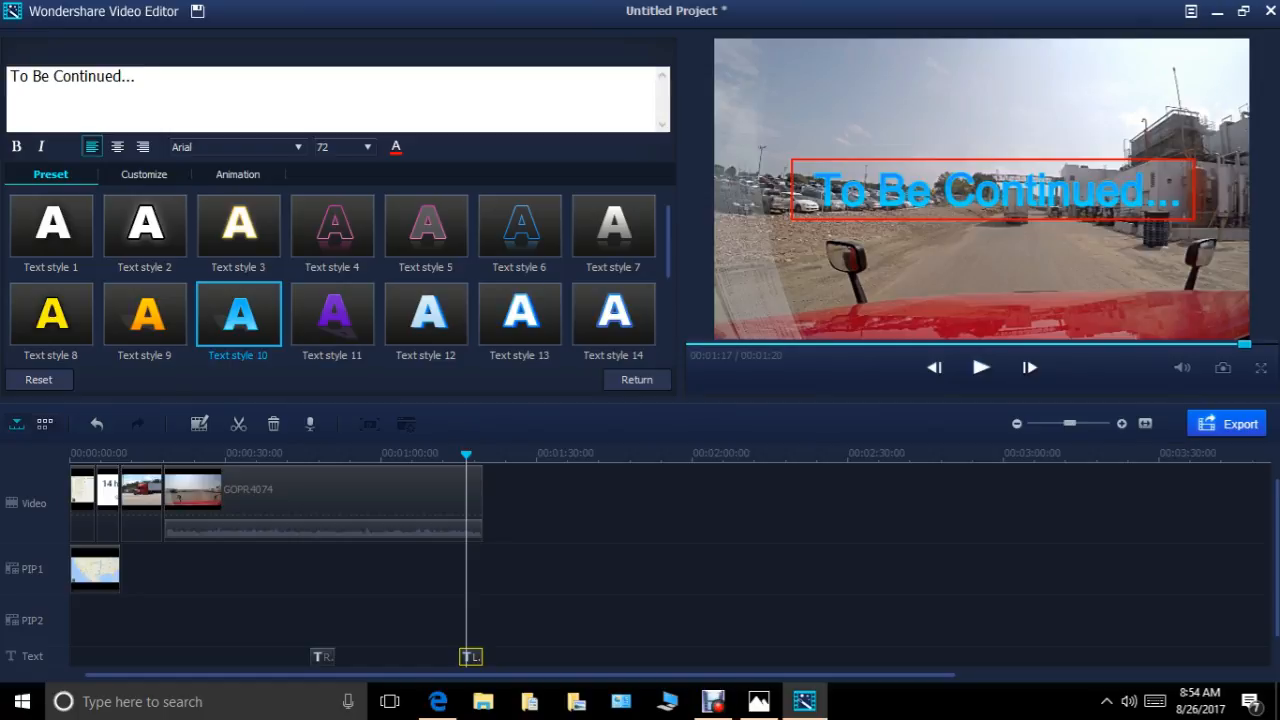
double_click(328, 314)
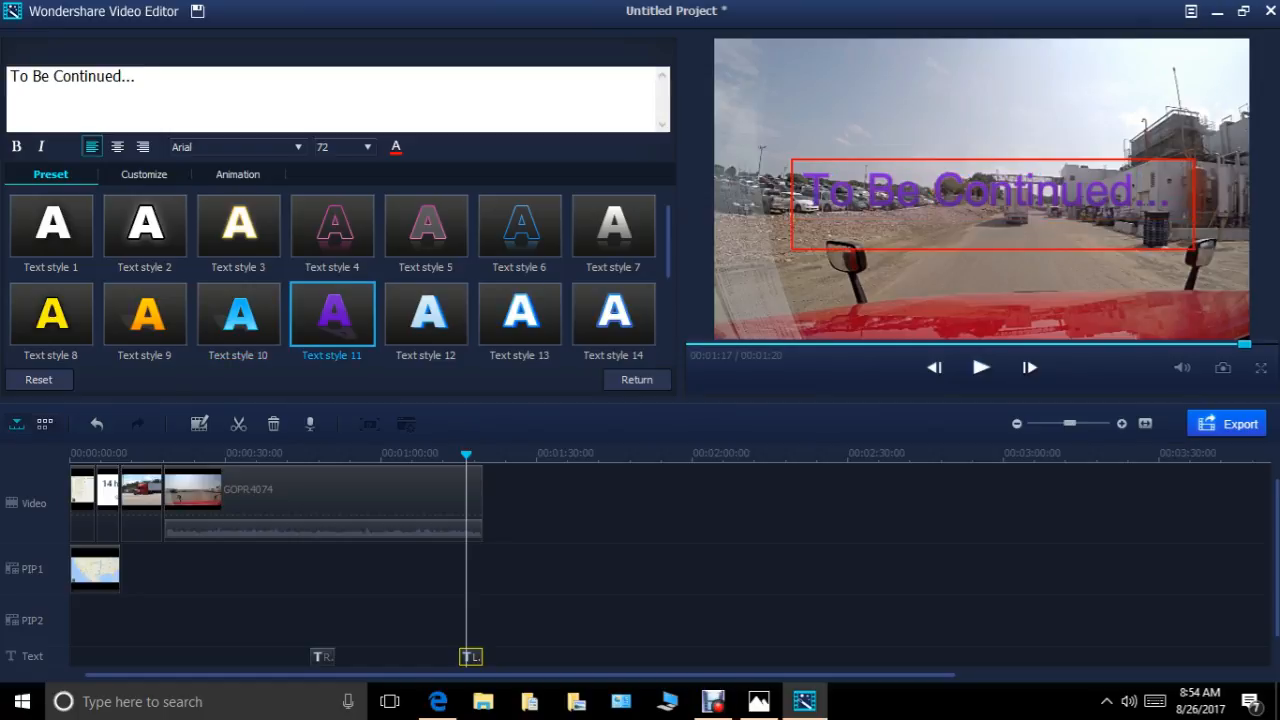
double_click(425, 315)
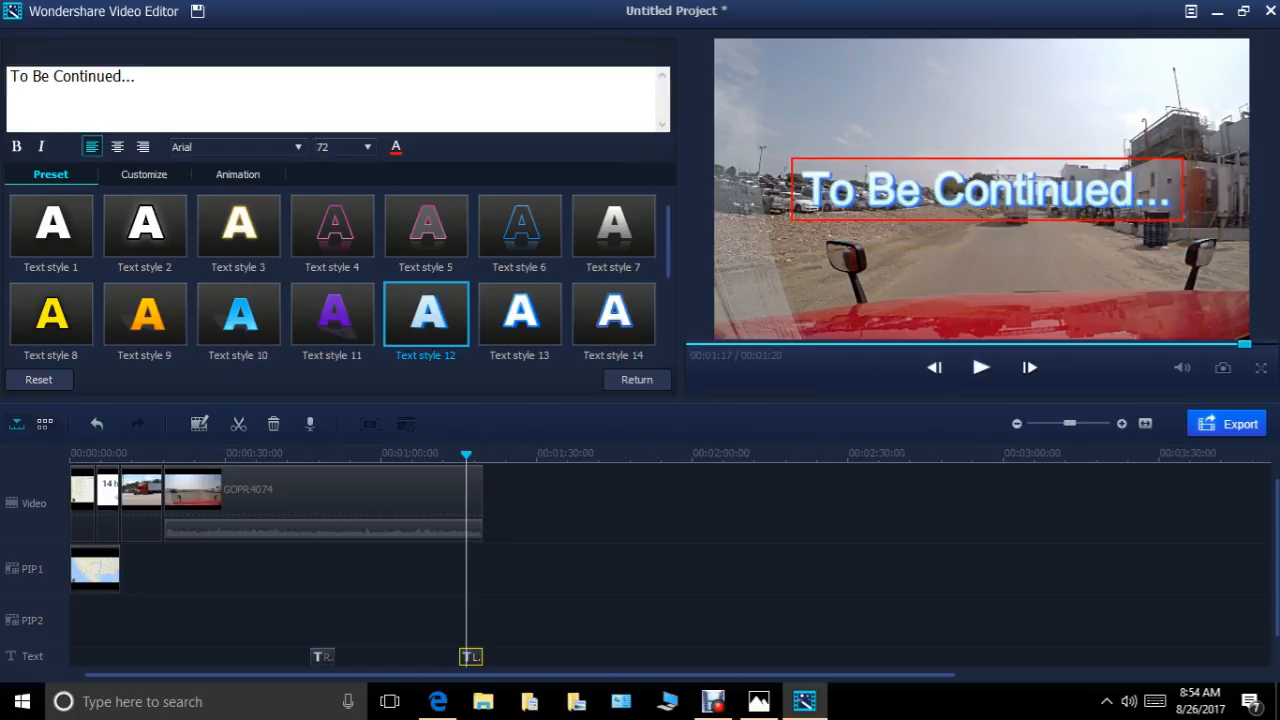
double_click(333, 228)
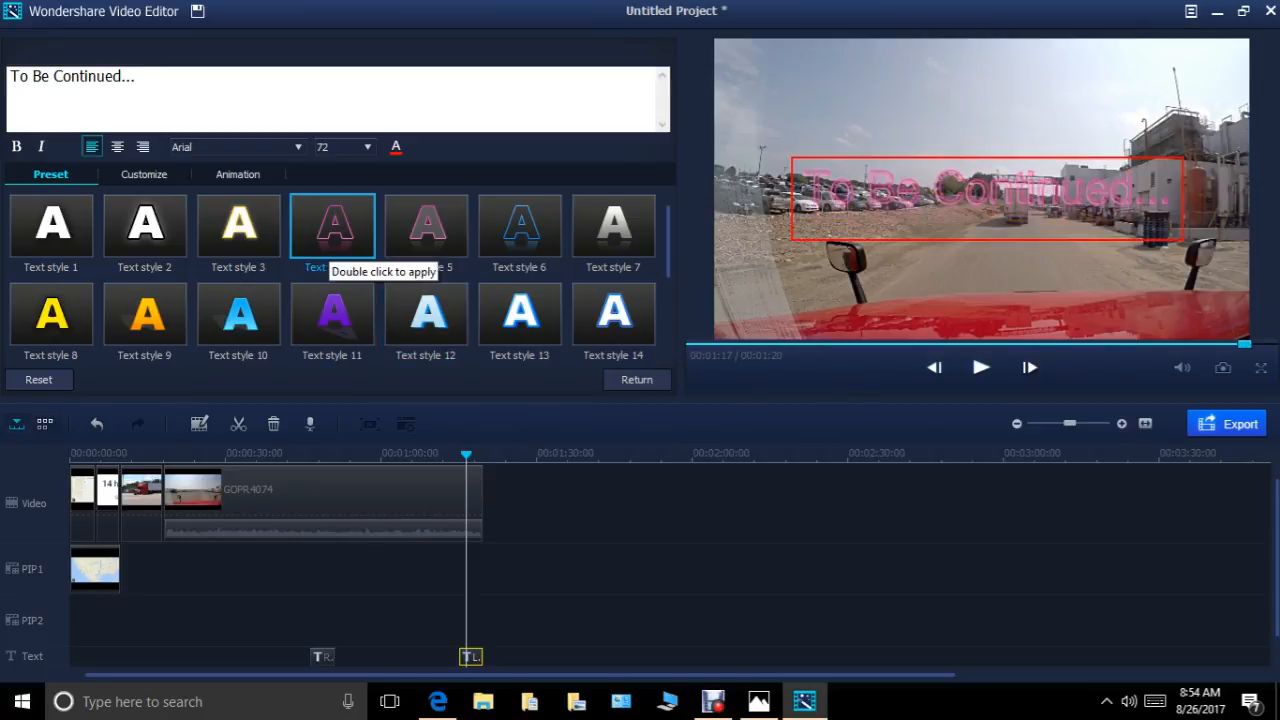
double_click(51, 315)
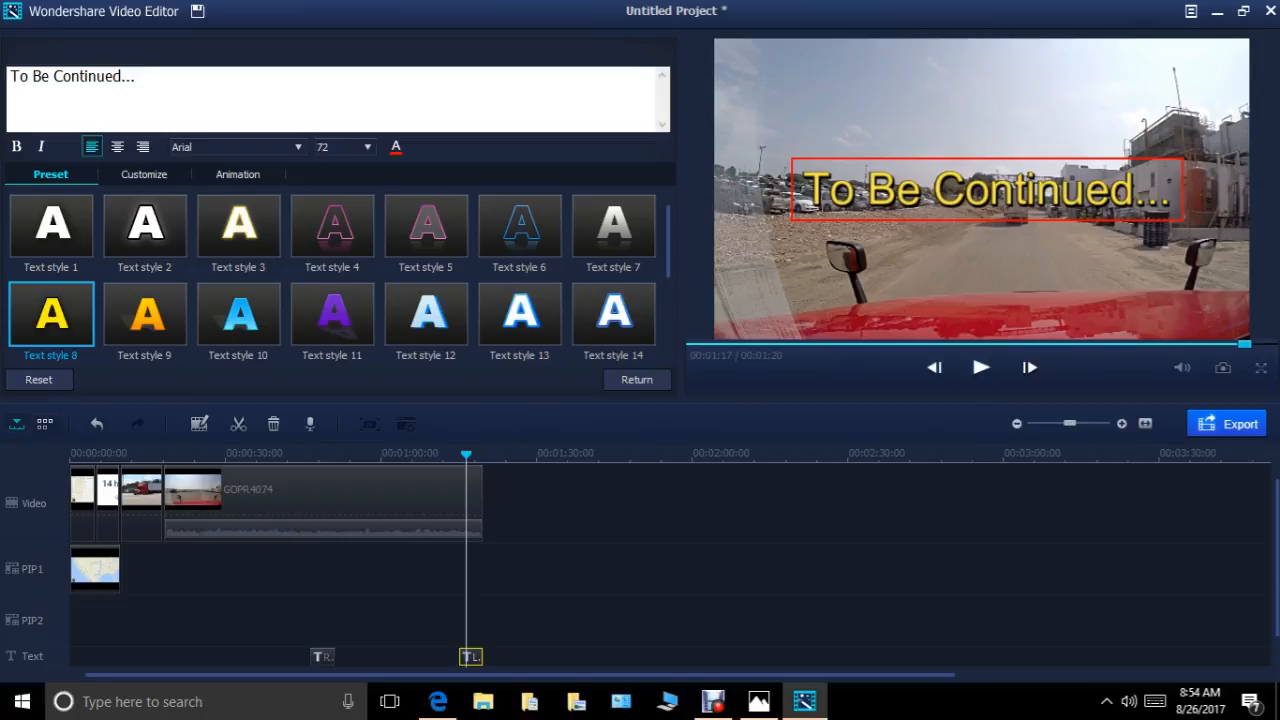
double_click(426, 315)
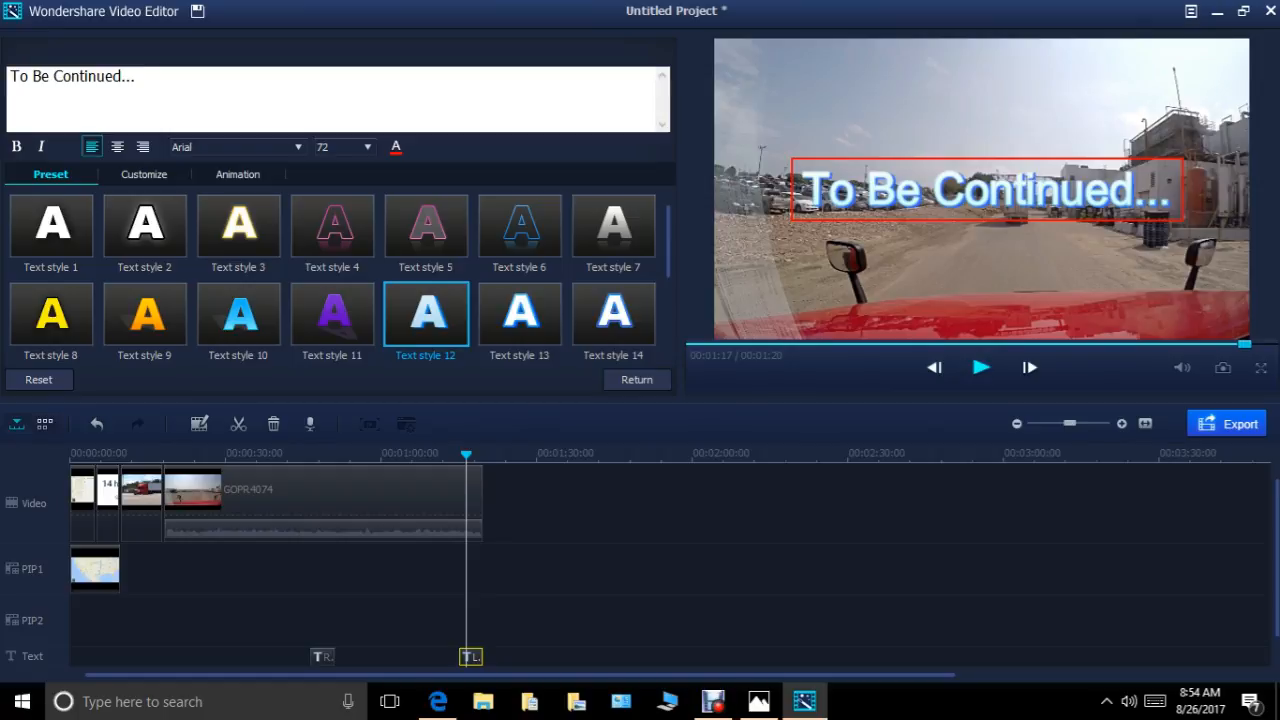
Play the restyled "To Be Continued..." title through to the end, set the playhead to 00:00:58 and finish editing the title.
click(981, 367)
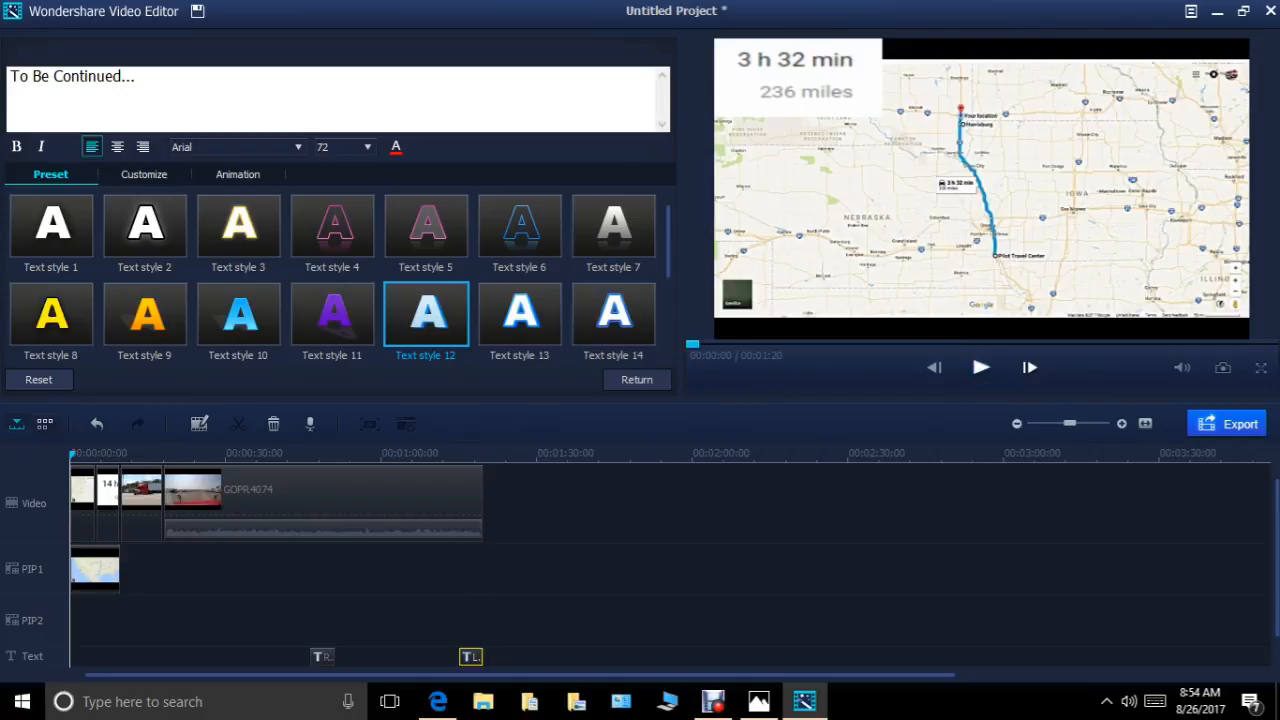
drag(692, 344, 1110, 344)
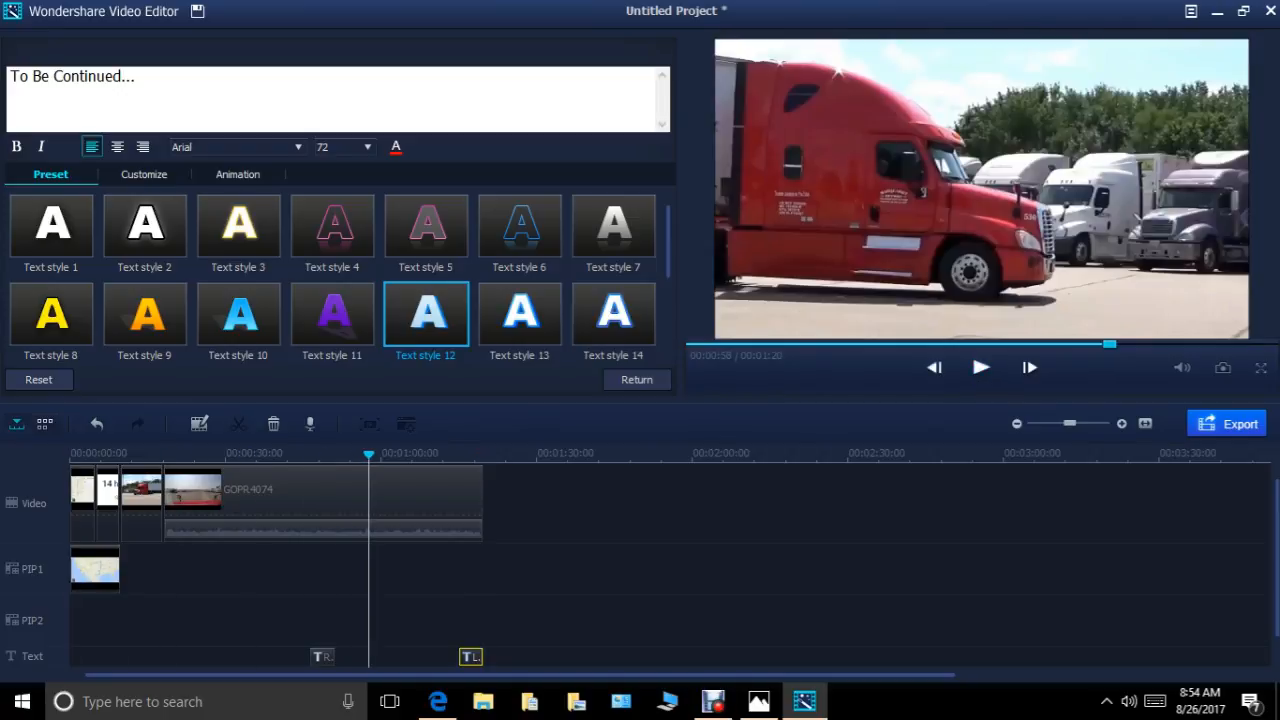
click(637, 379)
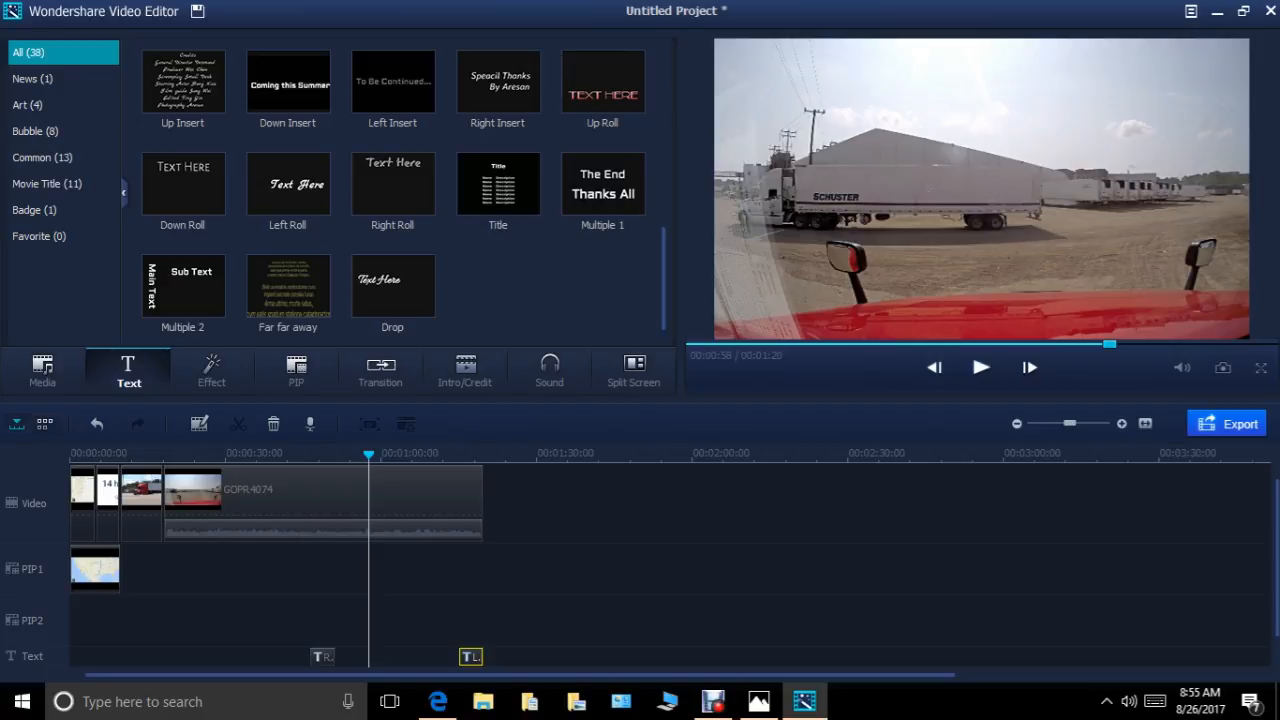
Add the Erase_slide transition to the end of the GOPR4074 clip and preview the ending from 00:01:17.
click(381, 370)
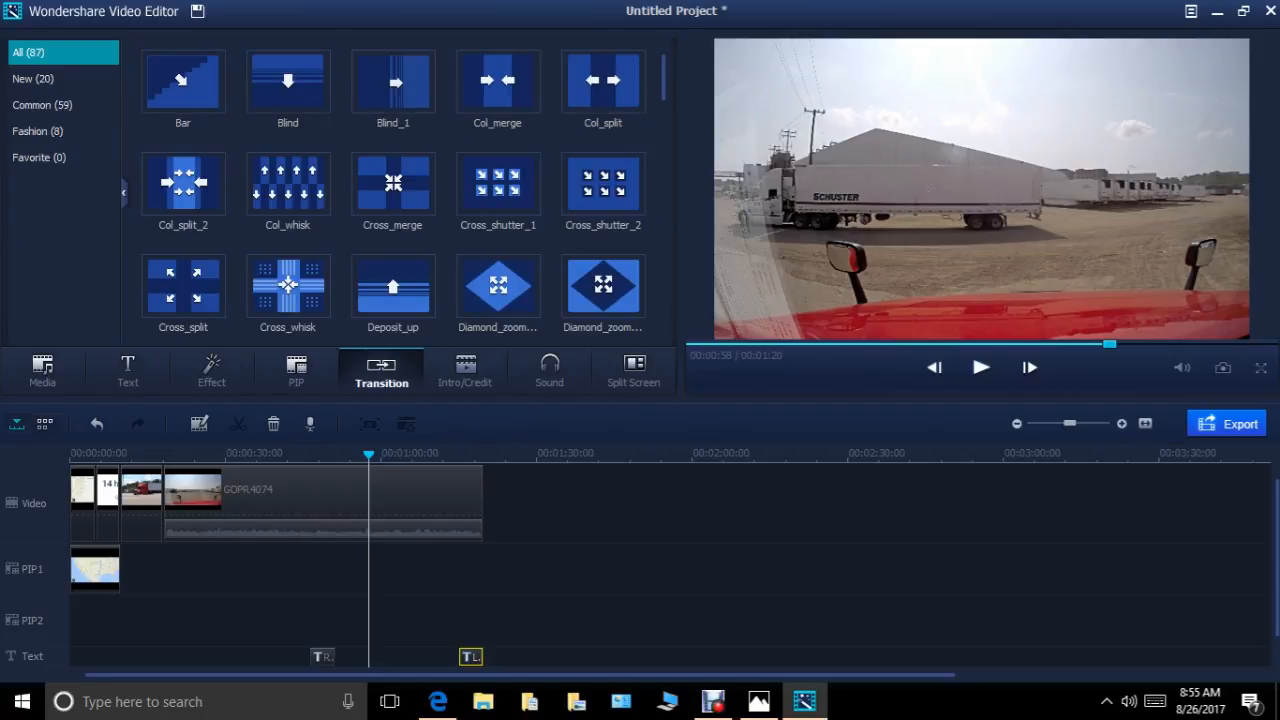
scroll(392, 190, down, 3)
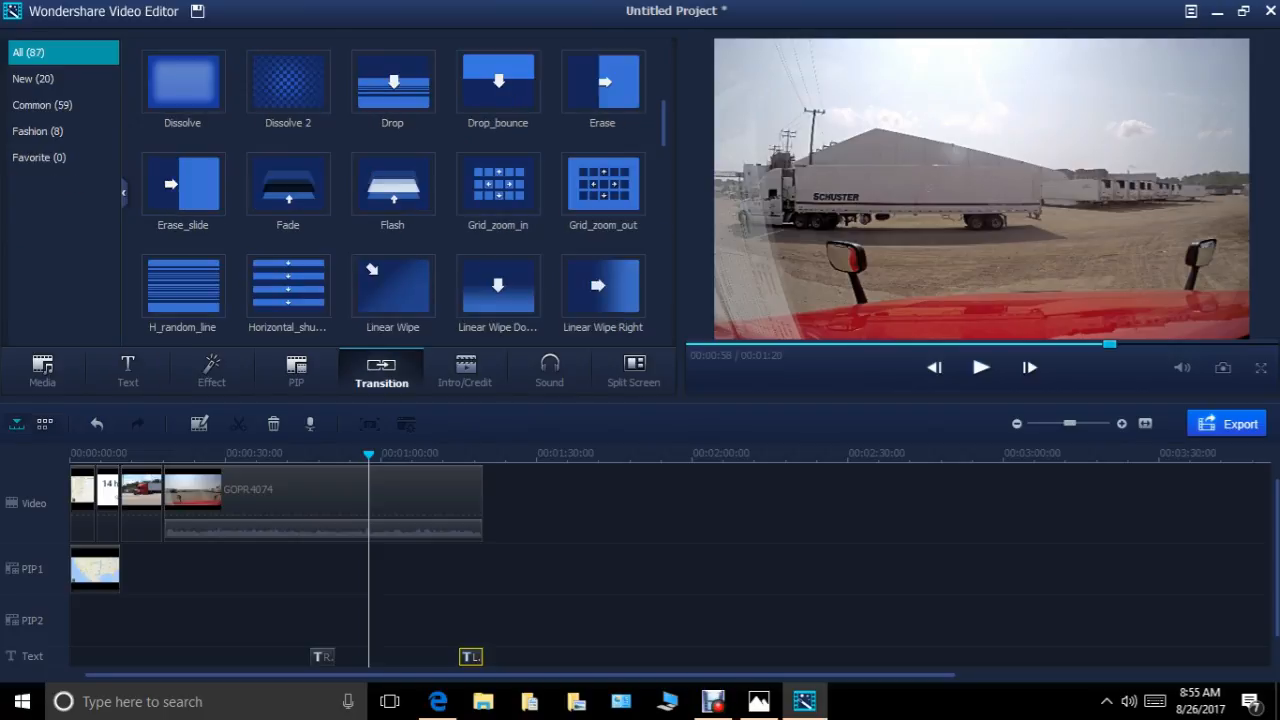
drag(183, 184, 478, 503)
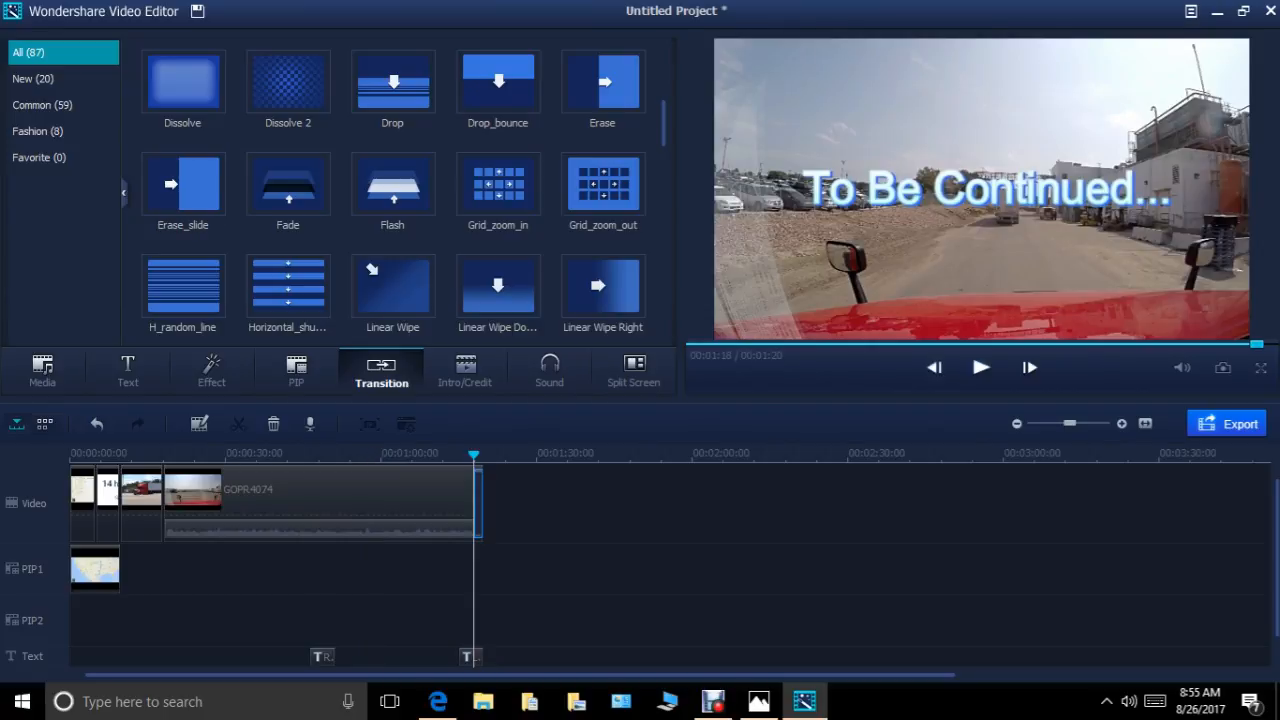
drag(474, 455, 467, 455)
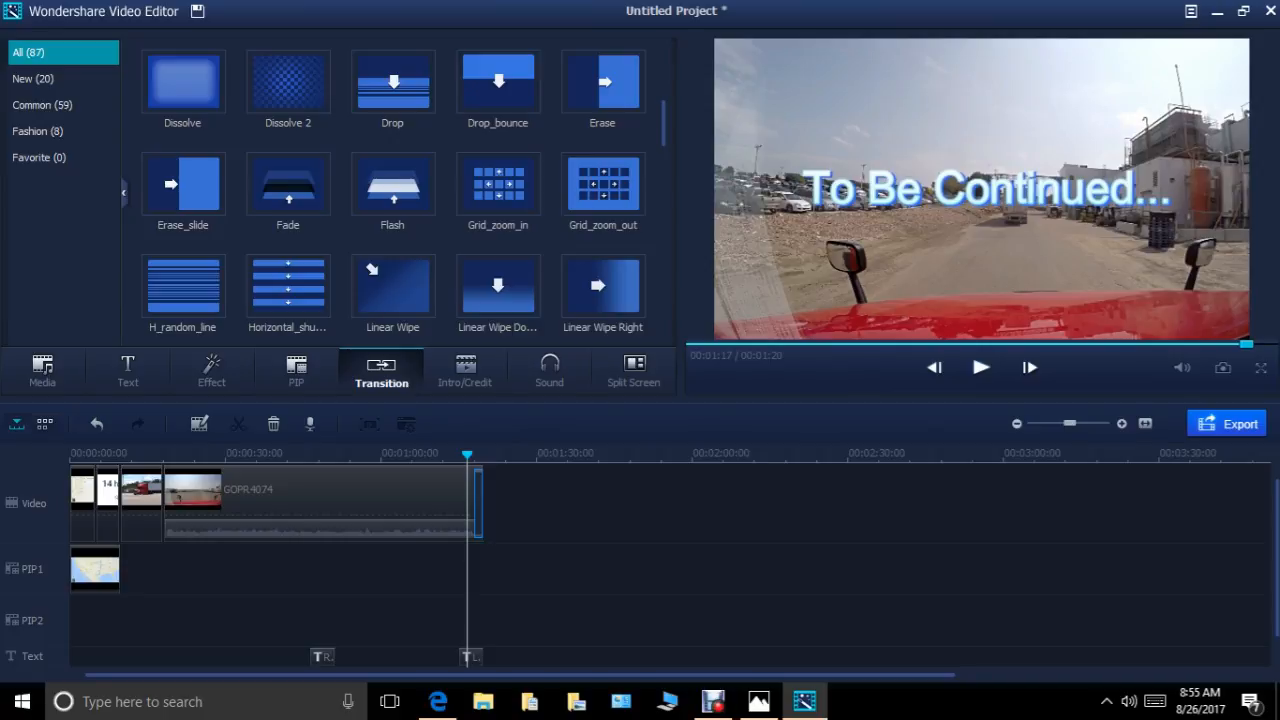
click(981, 367)
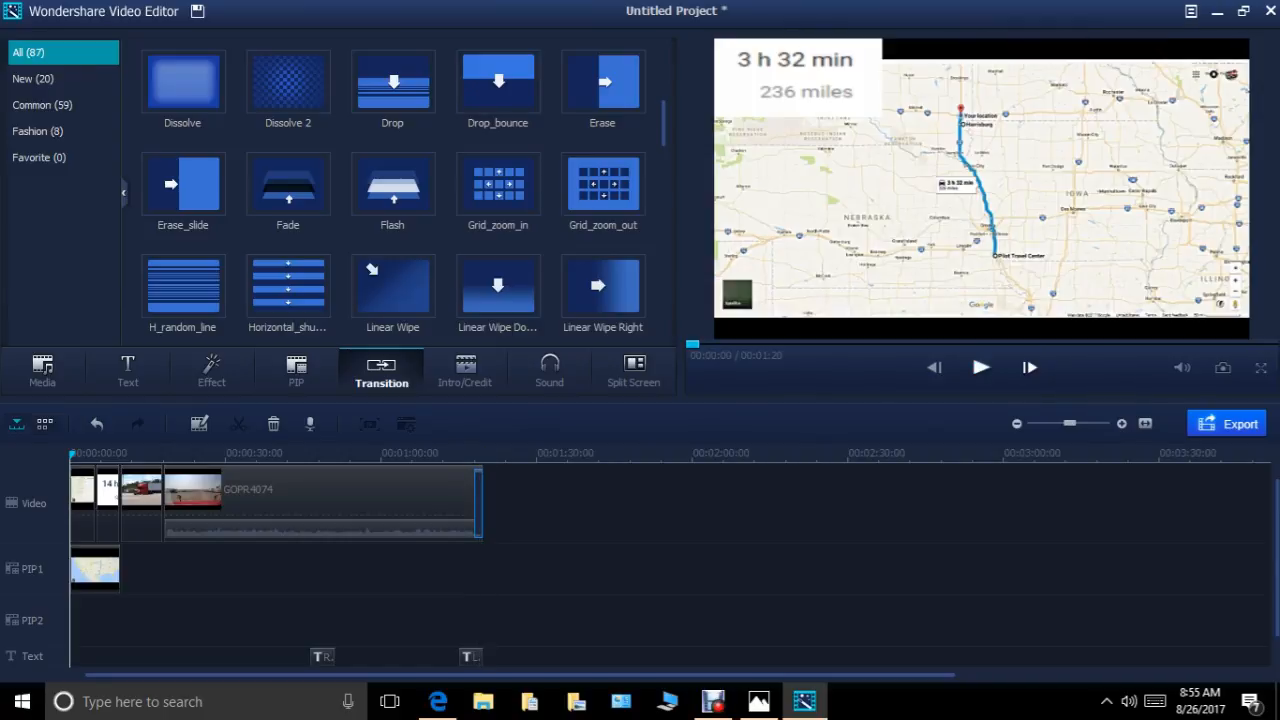
Replace the transition at the end of the GOPR4074 clip with Dissolve and preview the ending from 00:01:15.
right_click(478, 498)
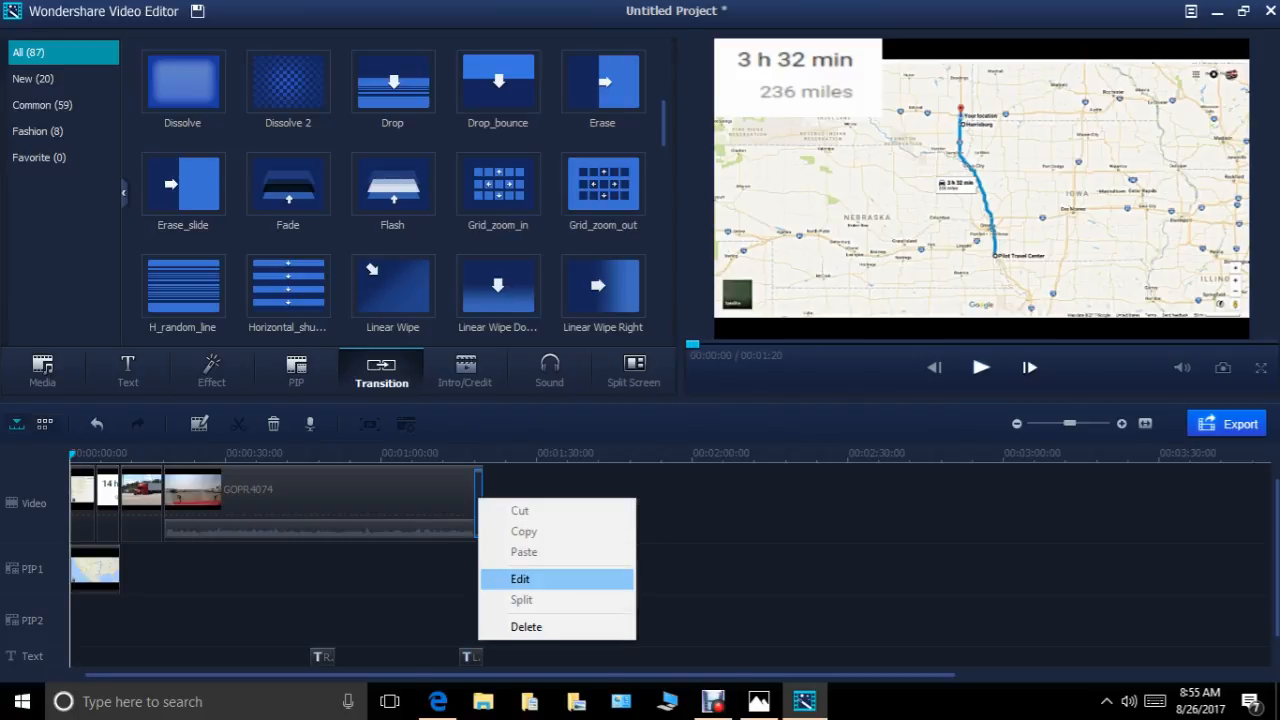
click(526, 627)
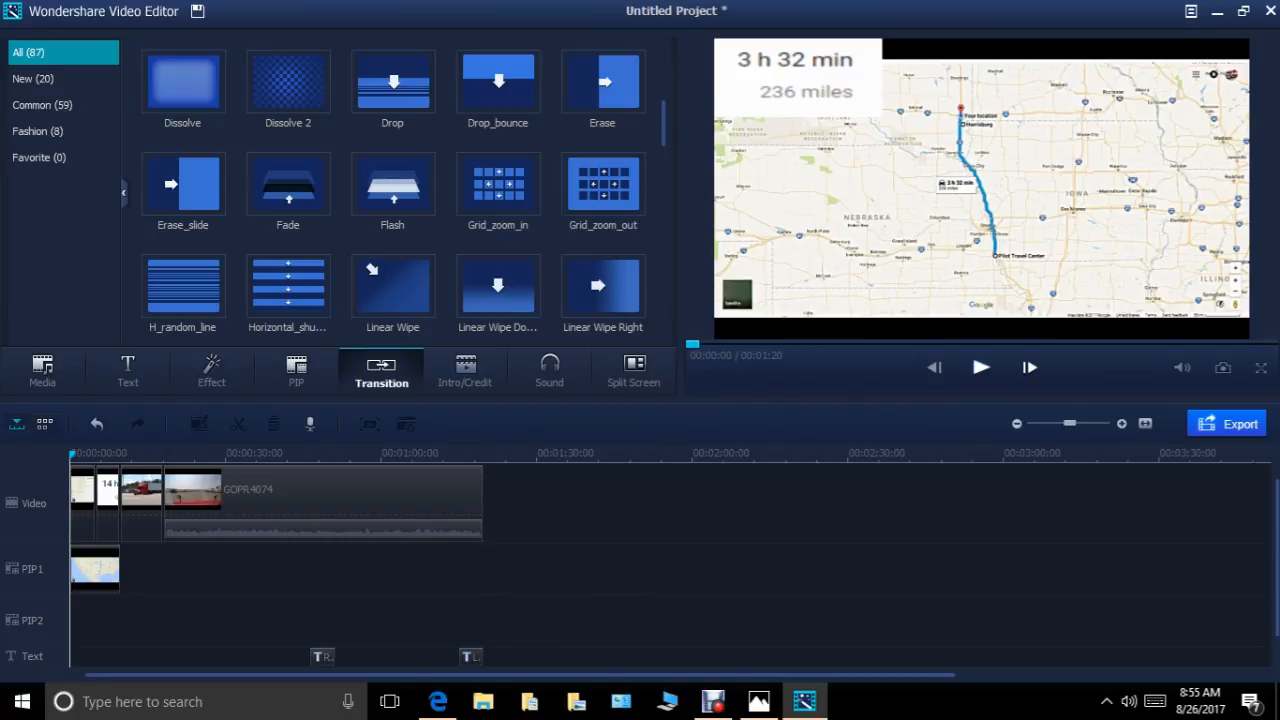
click(183, 82)
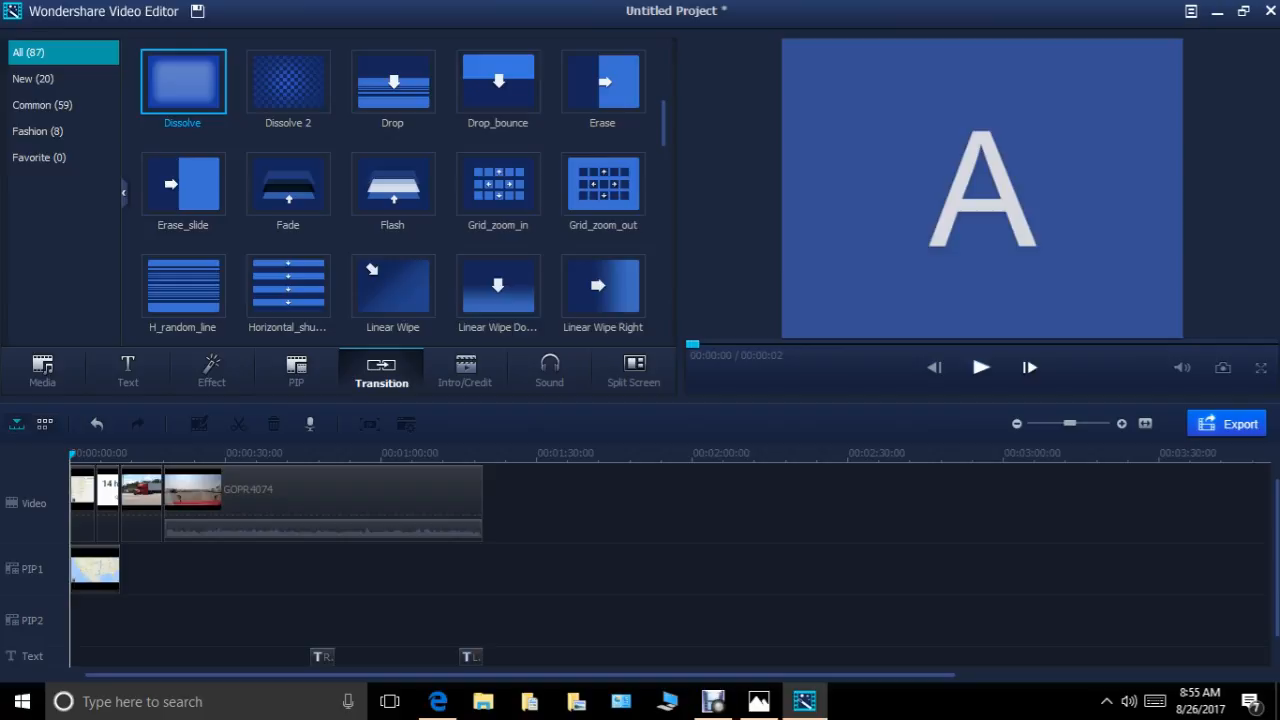
drag(183, 82, 478, 503)
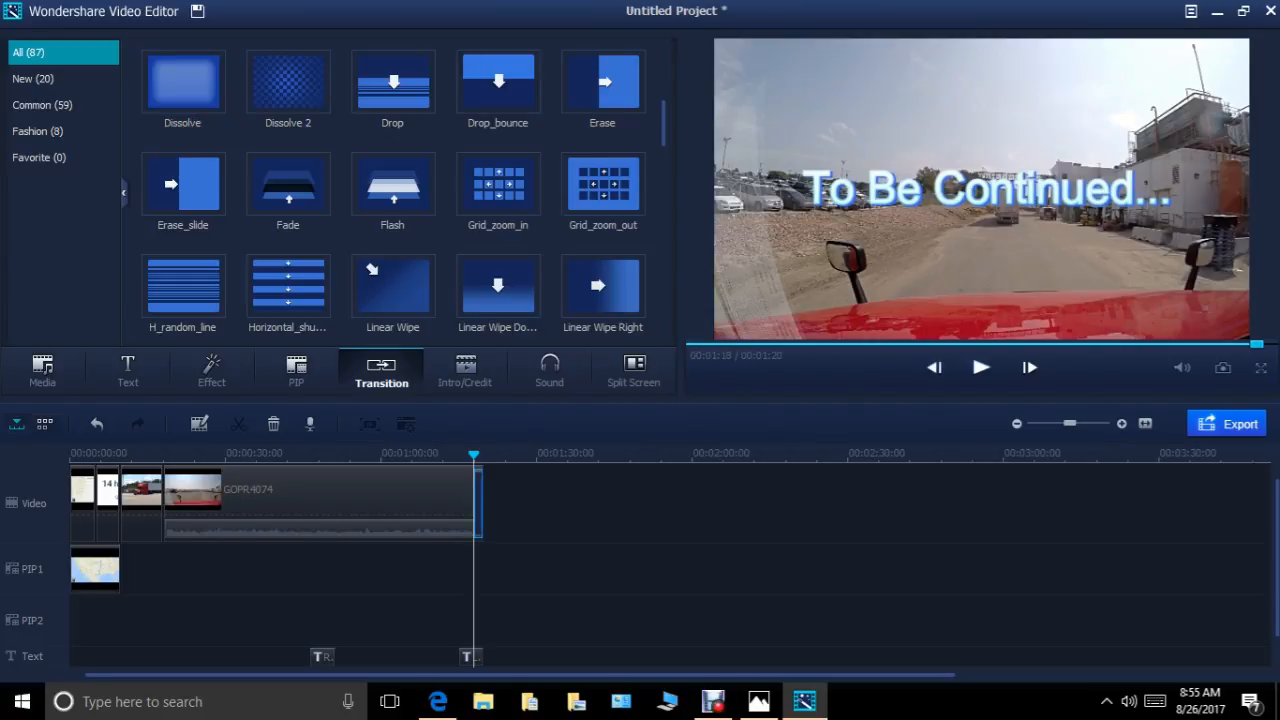
drag(474, 455, 465, 455)
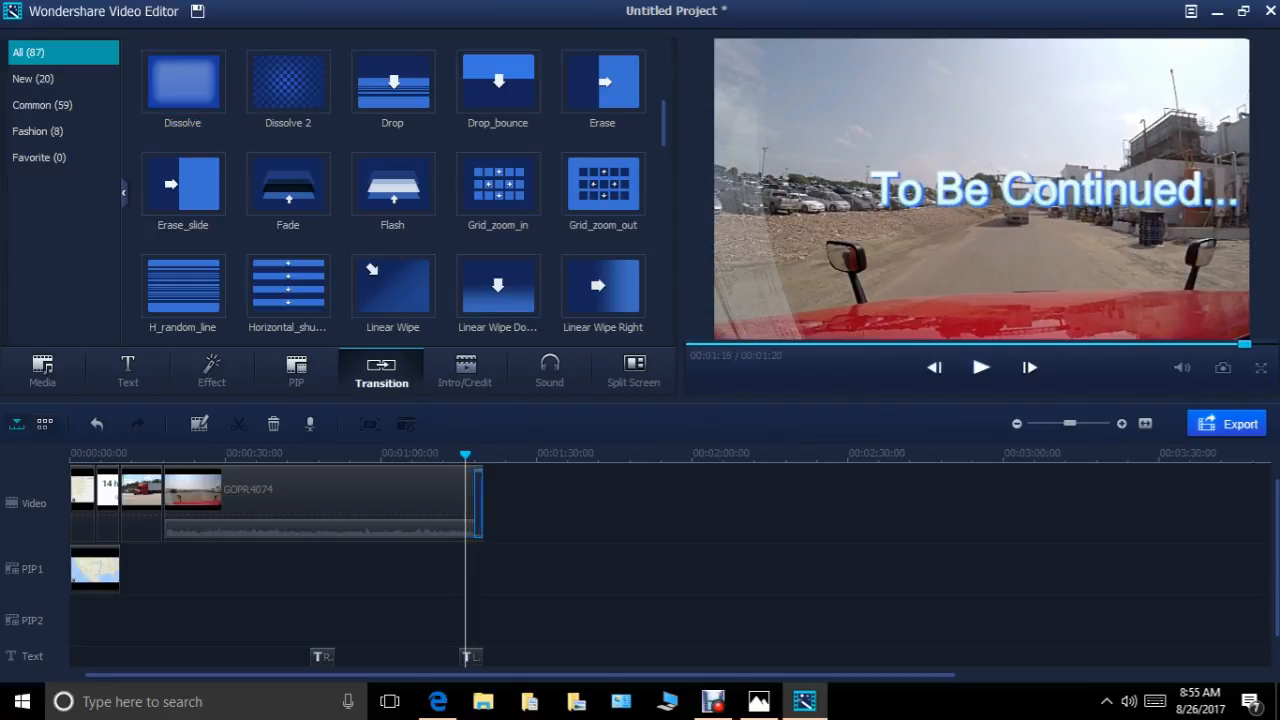
click(981, 367)
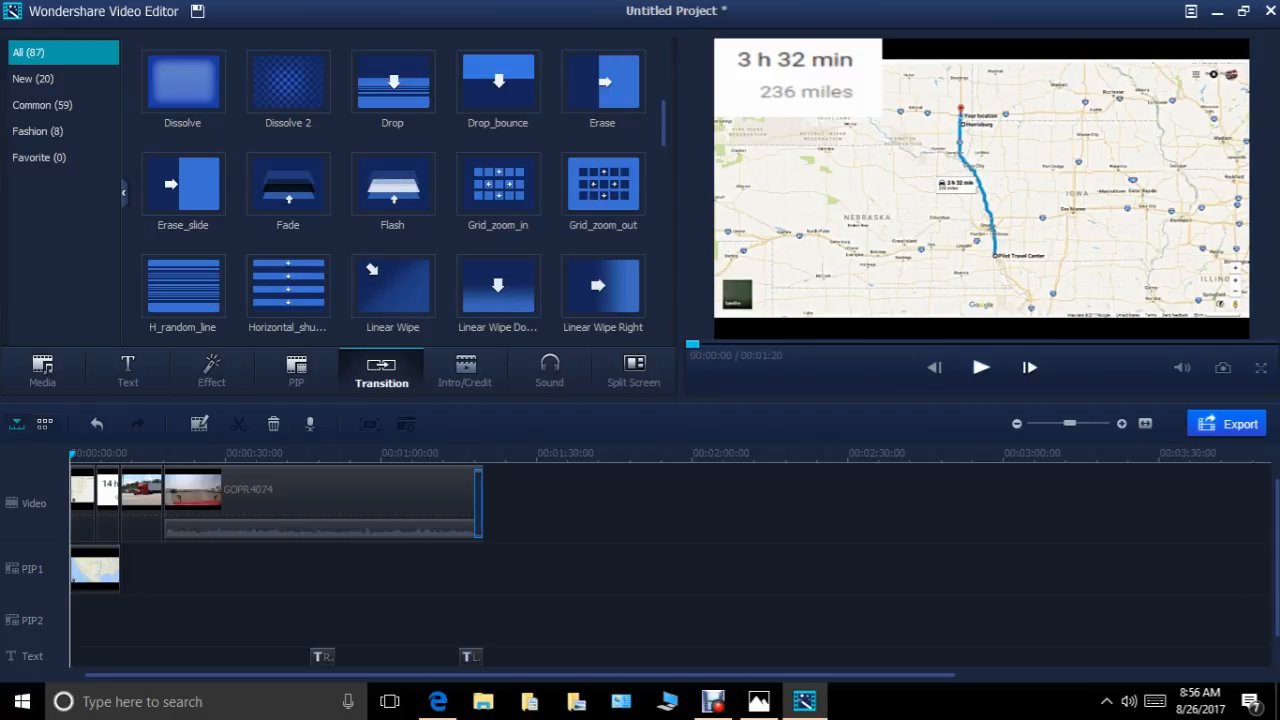
Play the GOPR4074 clip from 00:00:36 and split it at 00:00:37.
drag(72, 455, 256, 455)
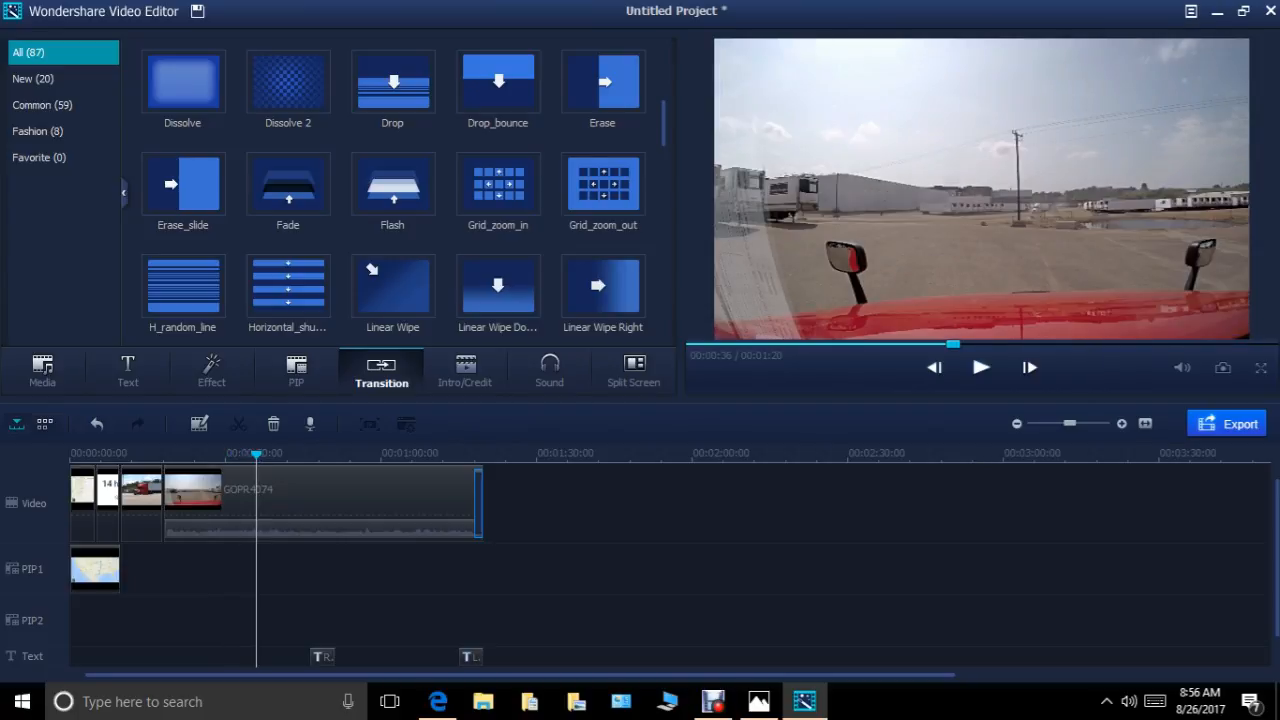
click(981, 367)
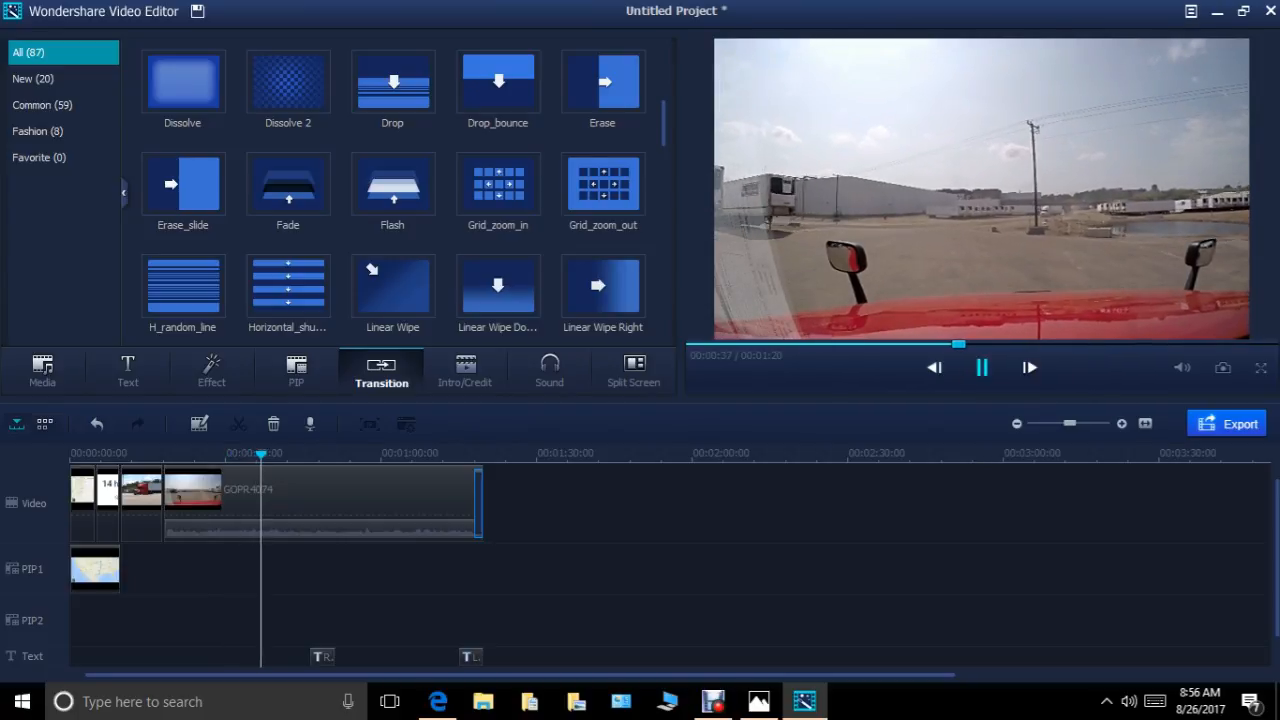
click(981, 367)
right_click(326, 502)
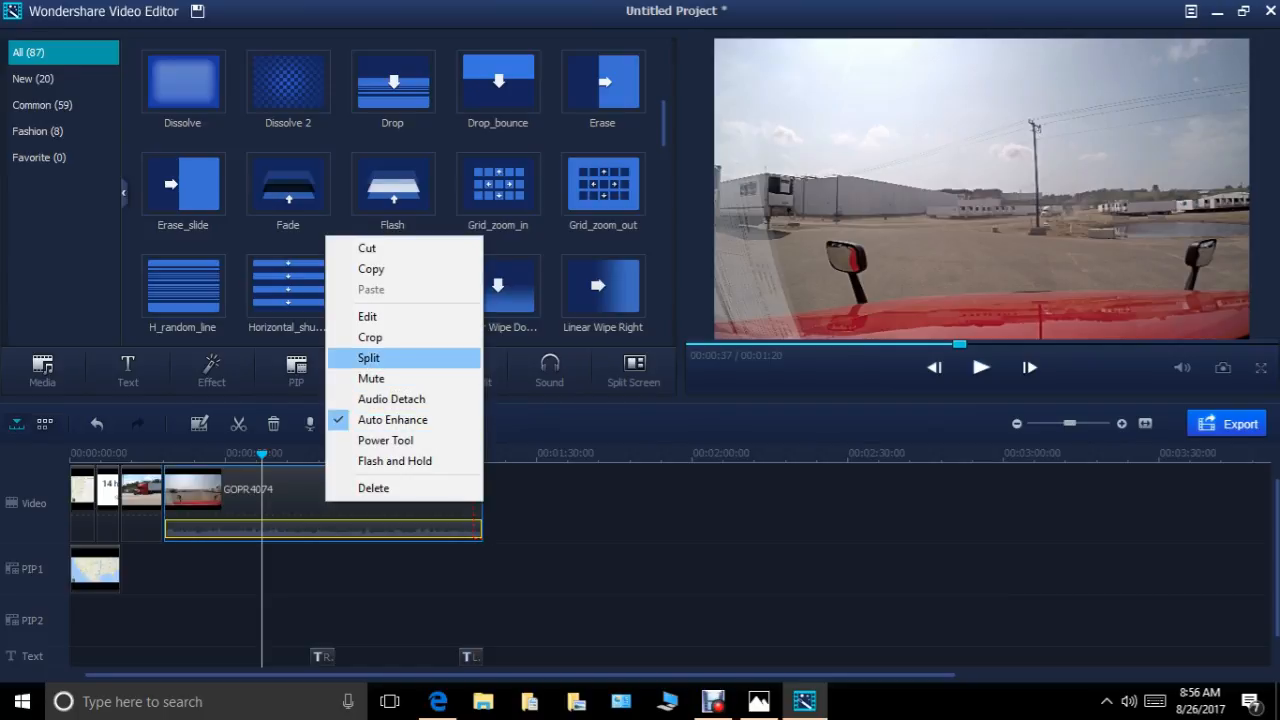
click(368, 357)
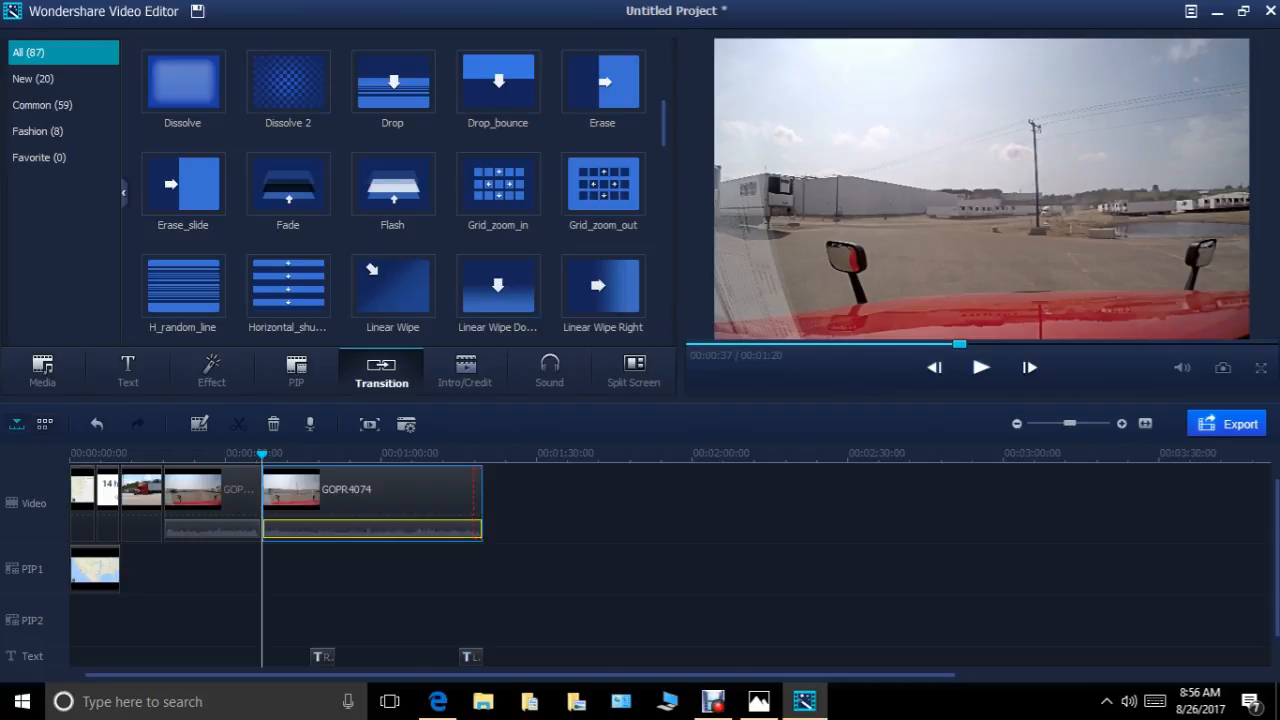
Split the GOPR4074 clip again at 00:00:41 and delete the short segment between the two cuts.
drag(262, 455, 282, 455)
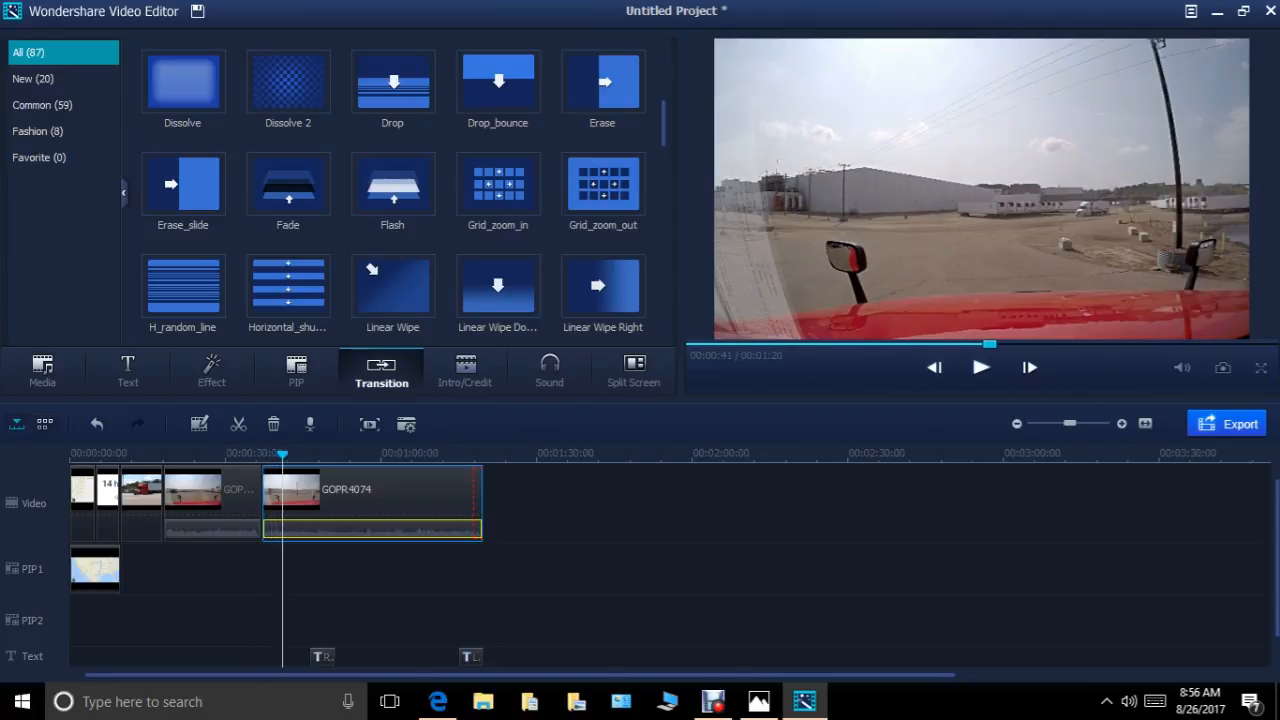
right_click(410, 497)
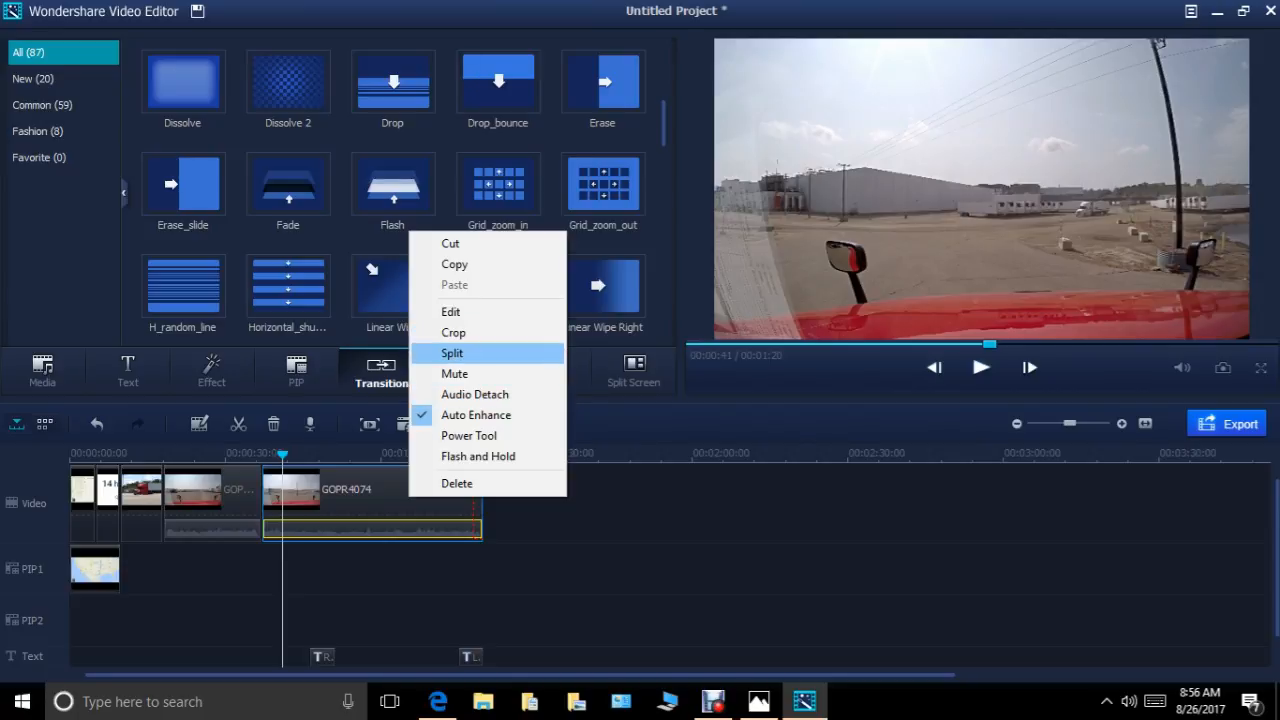
click(452, 353)
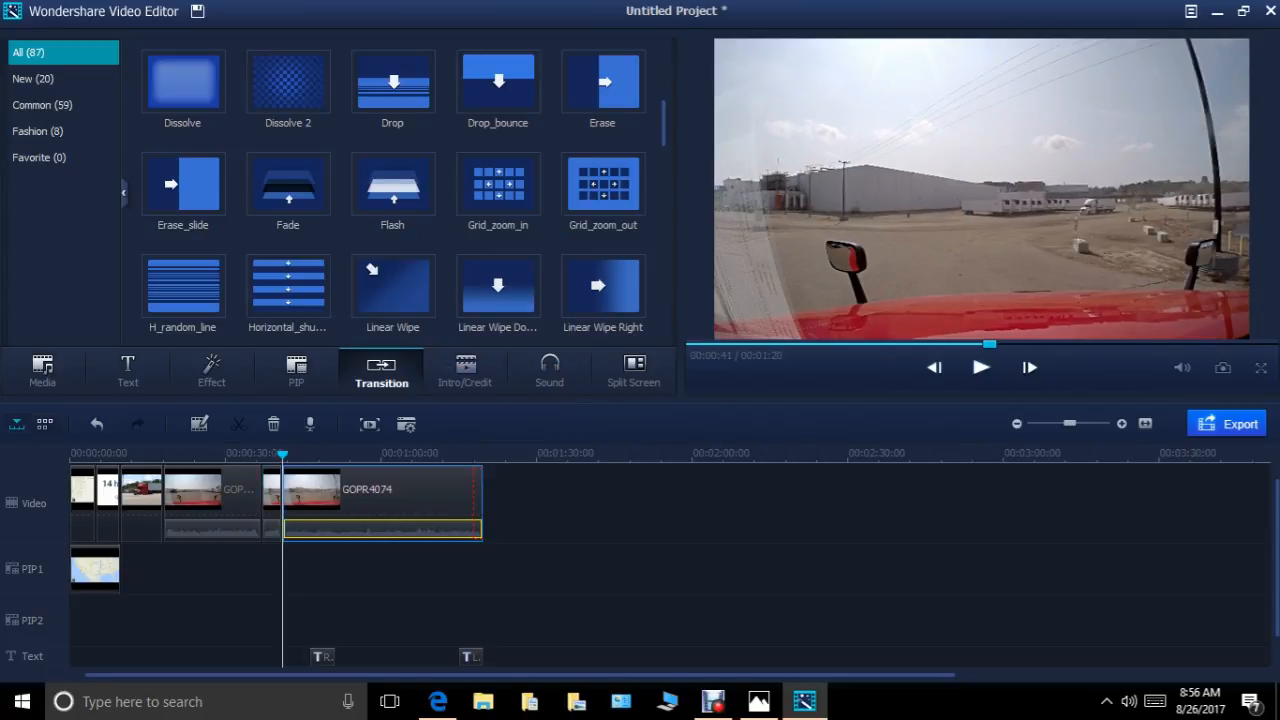
right_click(272, 505)
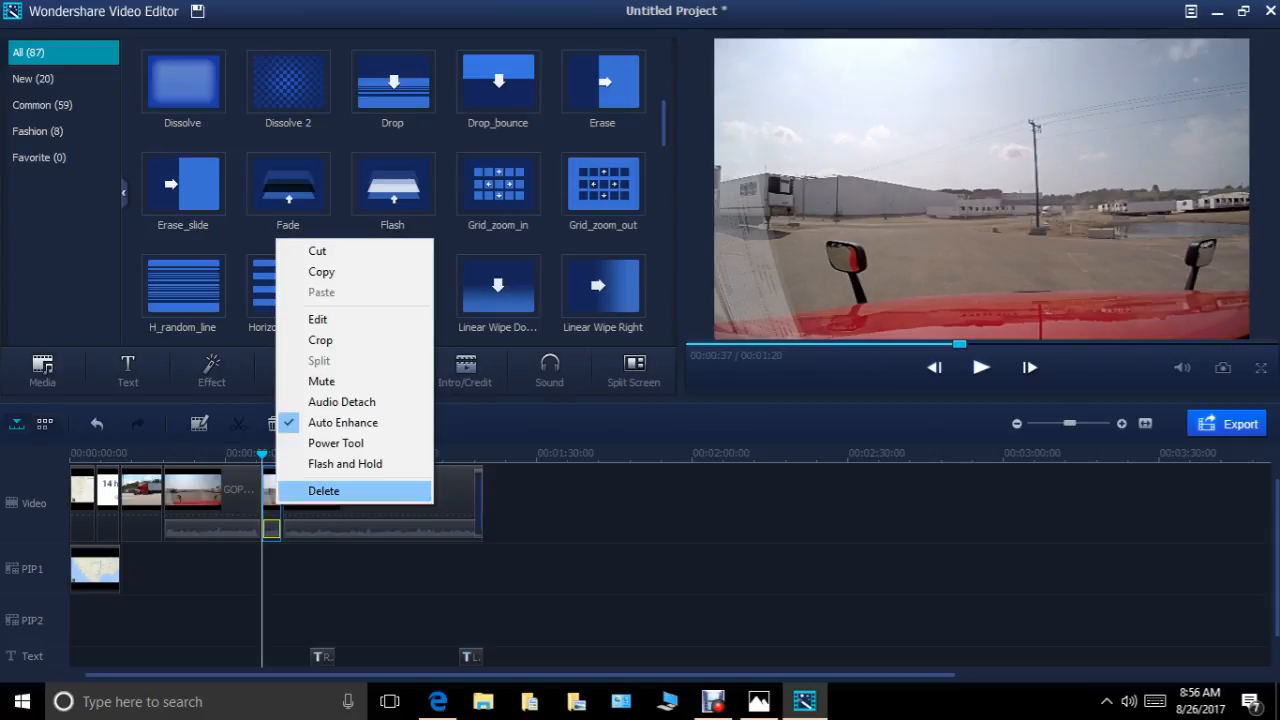
click(323, 490)
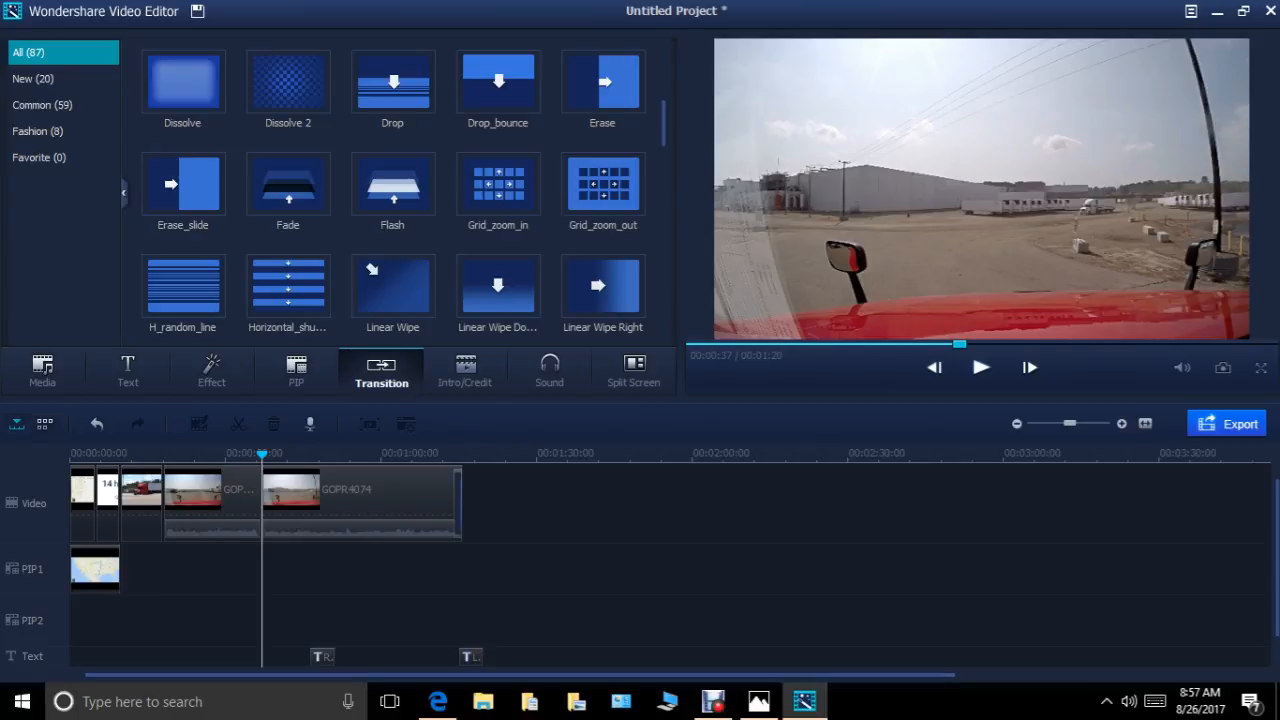
Preview the shortened ending, move the "To Be Continued..." title to start at 00:01:11 and play it through.
drag(262, 455, 444, 455)
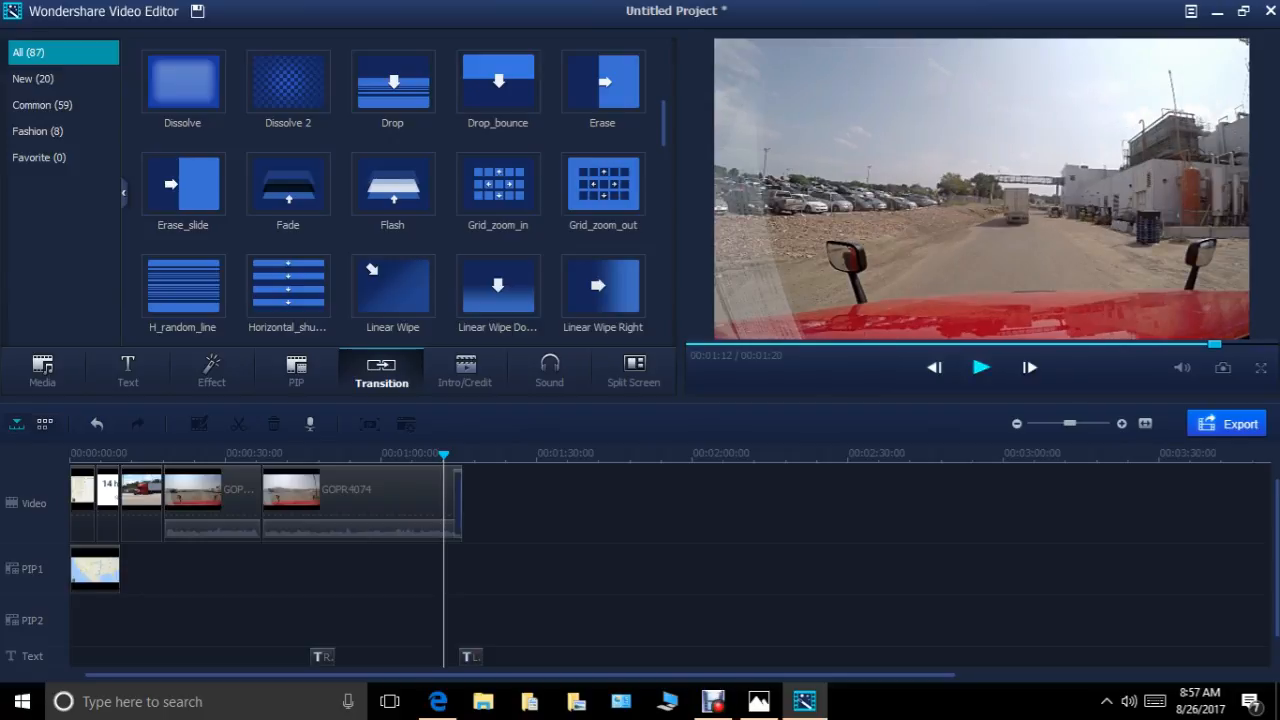
click(981, 367)
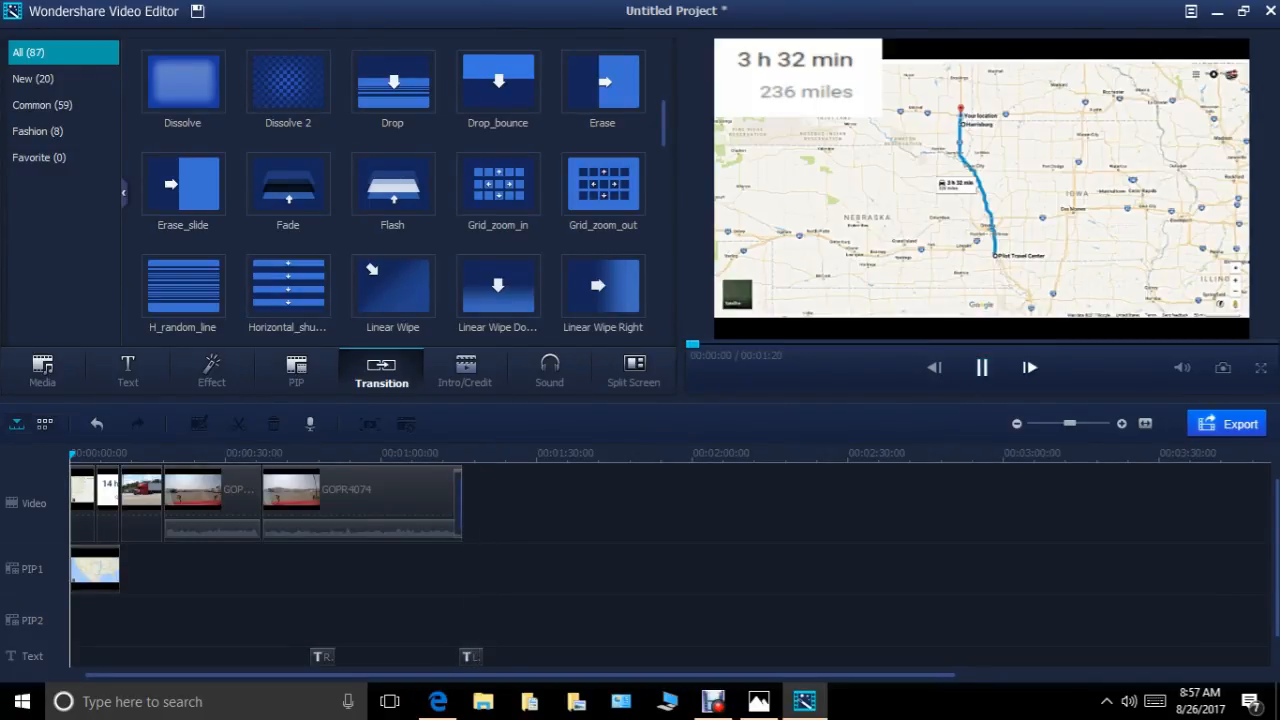
key(space)
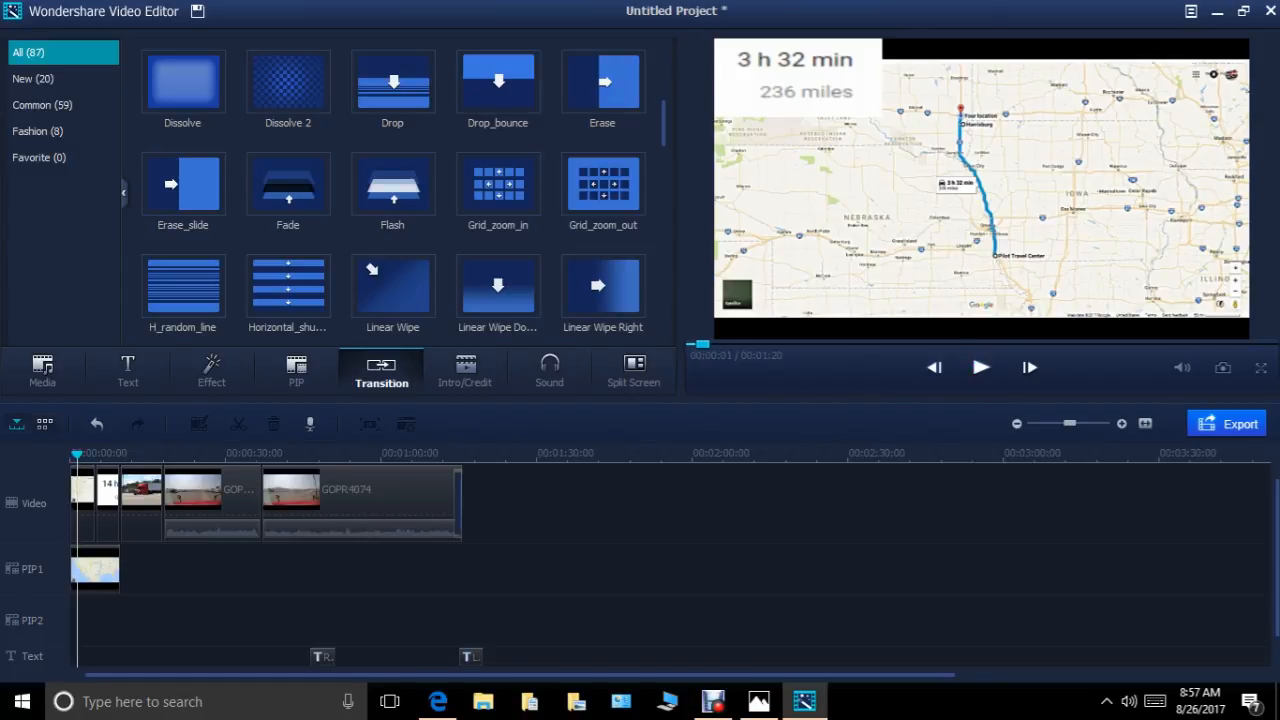
mouse_move(471, 657)
mouse_down()
mouse_move(432, 646)
mouse_move(449, 646)
mouse_up()
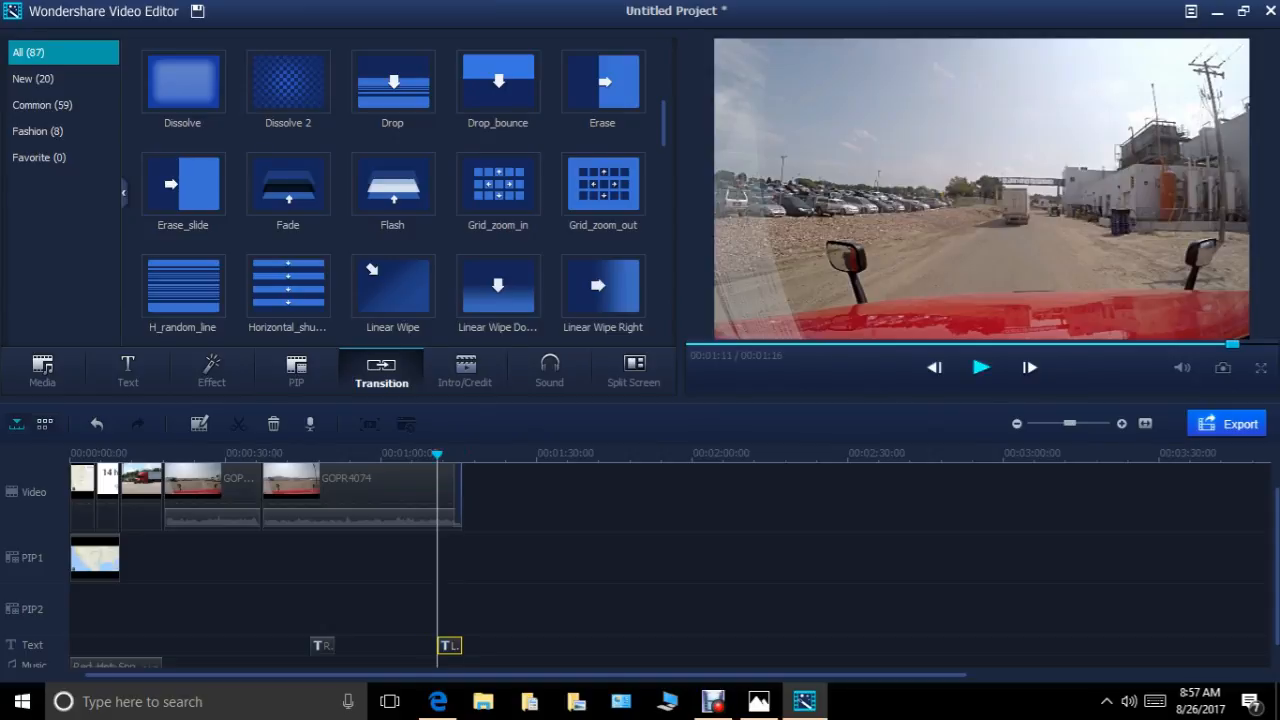
click(981, 367)
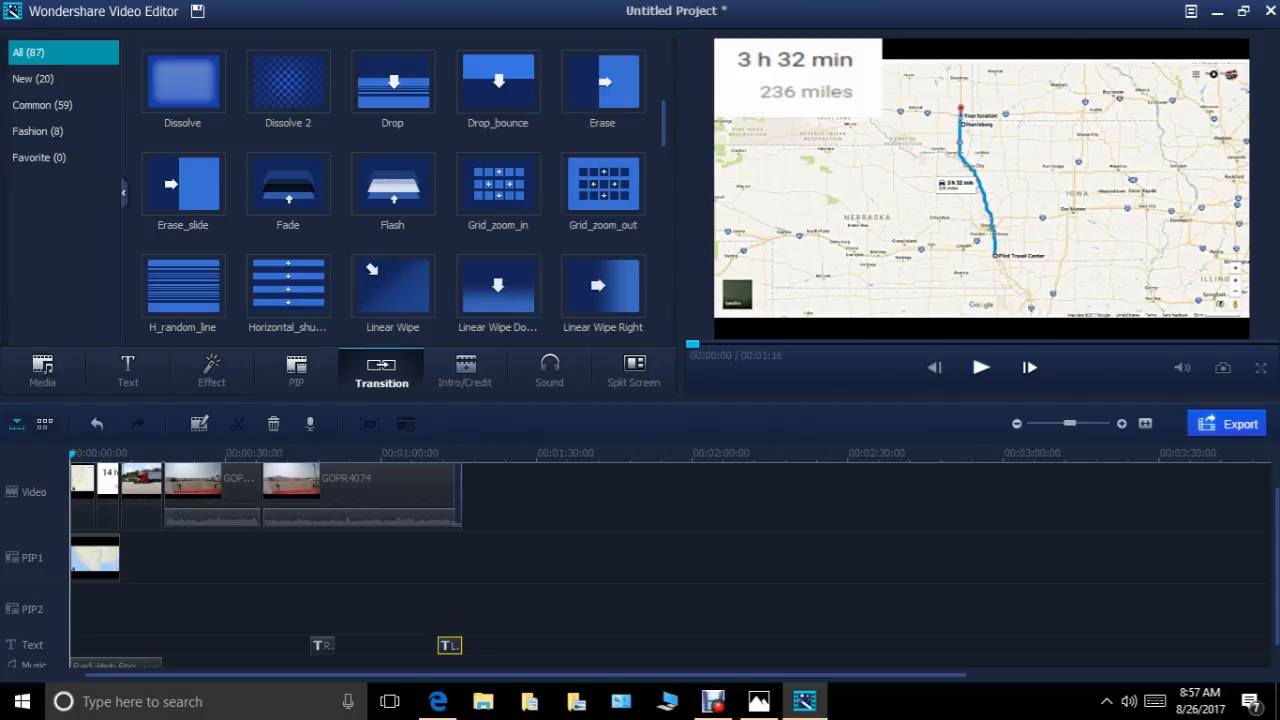
Export the movie as Aug 25 with the iPods device preset at 320*240.
key(ctrl+e)
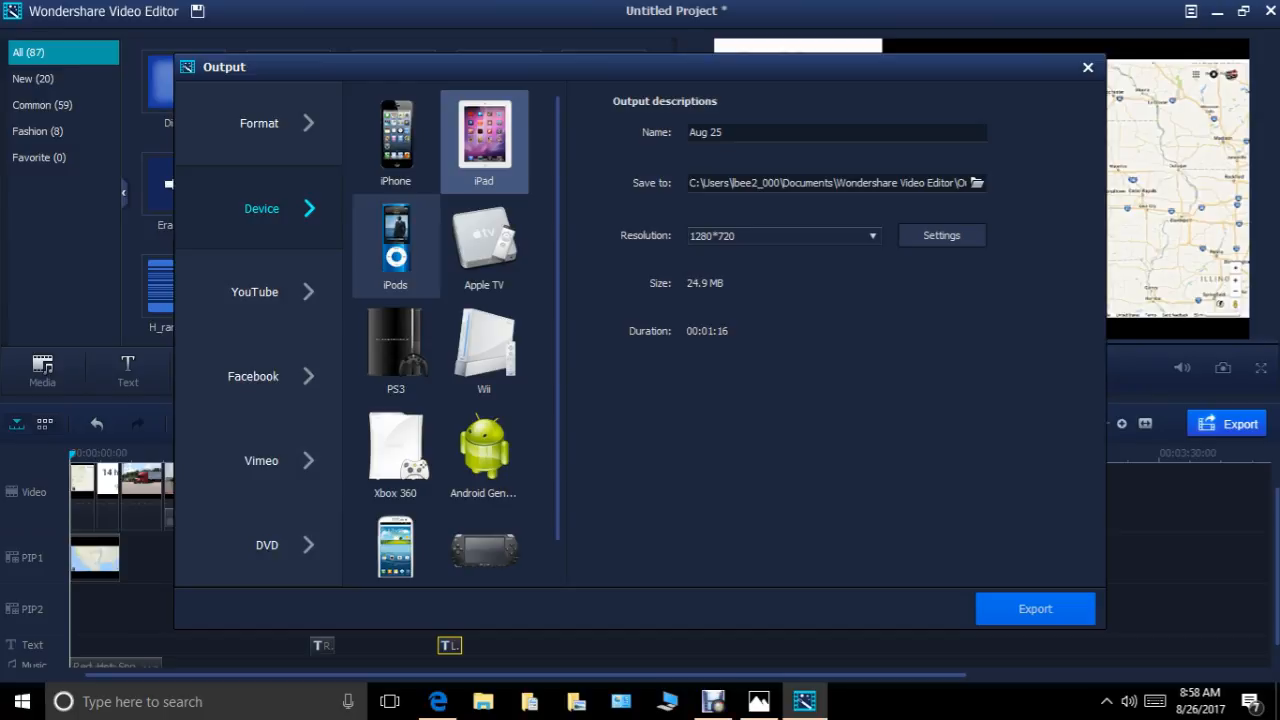
click(395, 245)
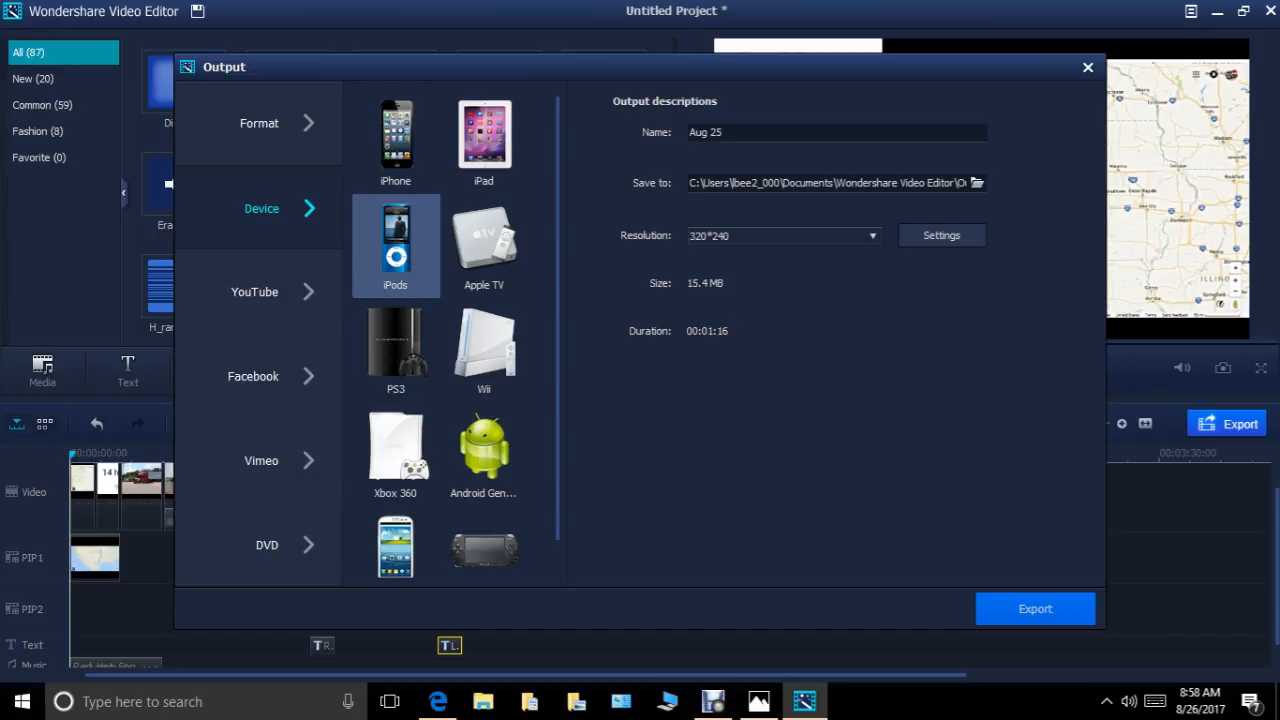
click(1036, 609)
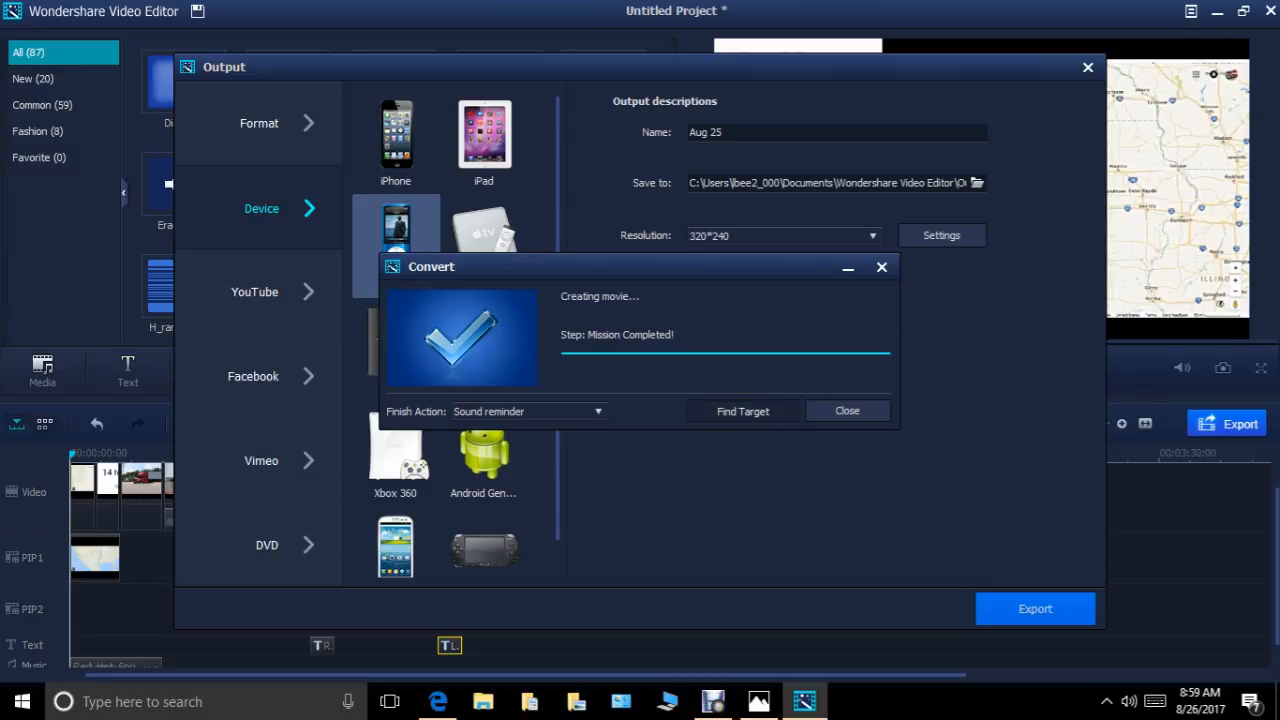
click(847, 410)
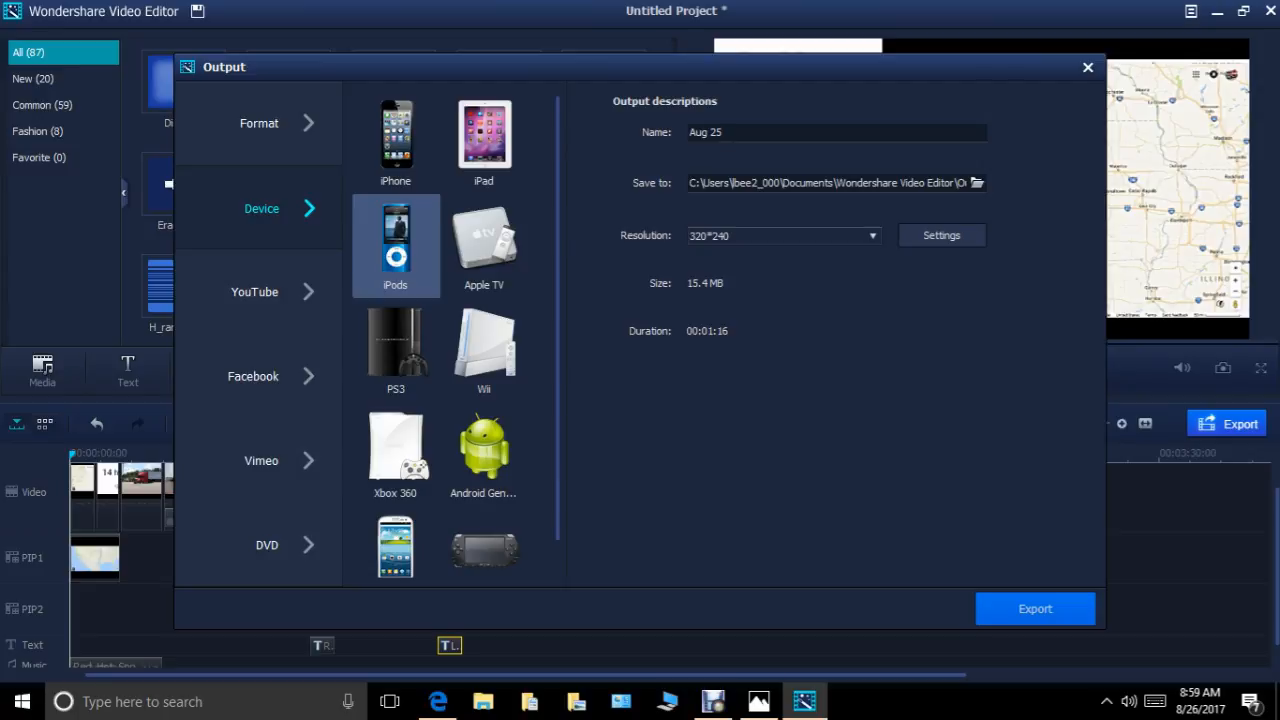
Open the output folder, play Aug 25.mp4 in Movies & TV up to about 0:00:16 and close the player.
click(977, 183)
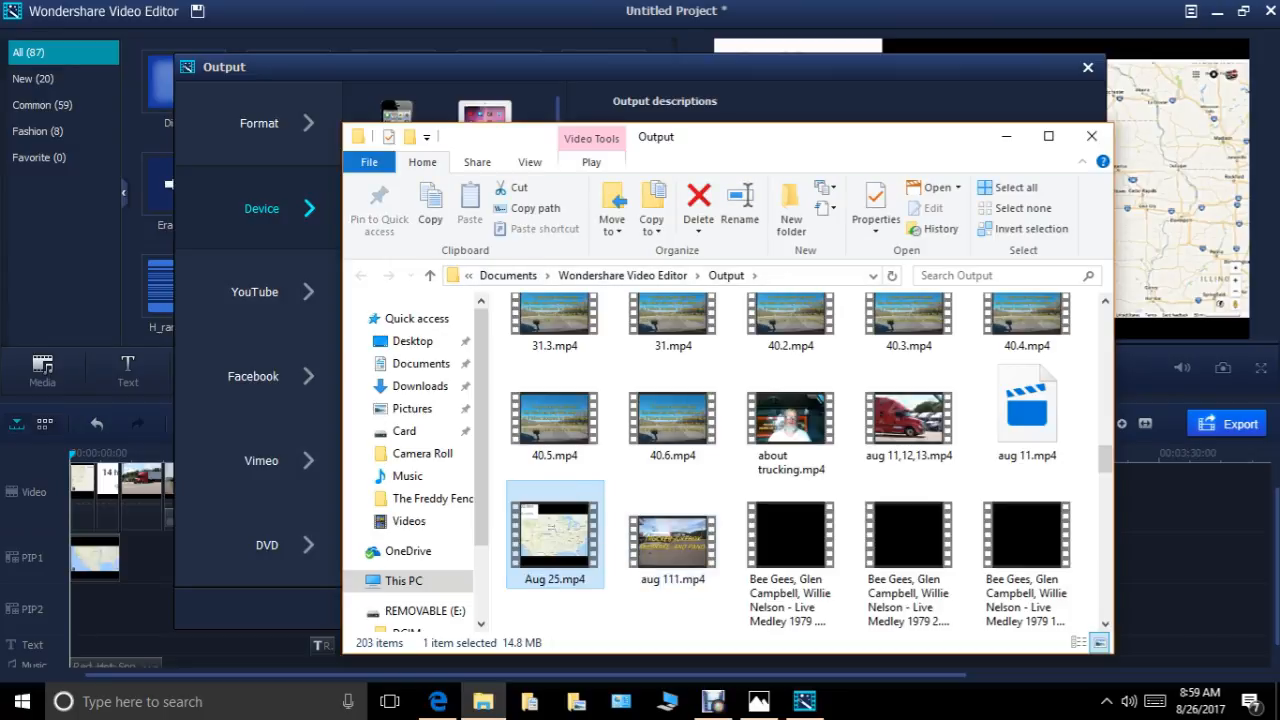
right_click(591, 537)
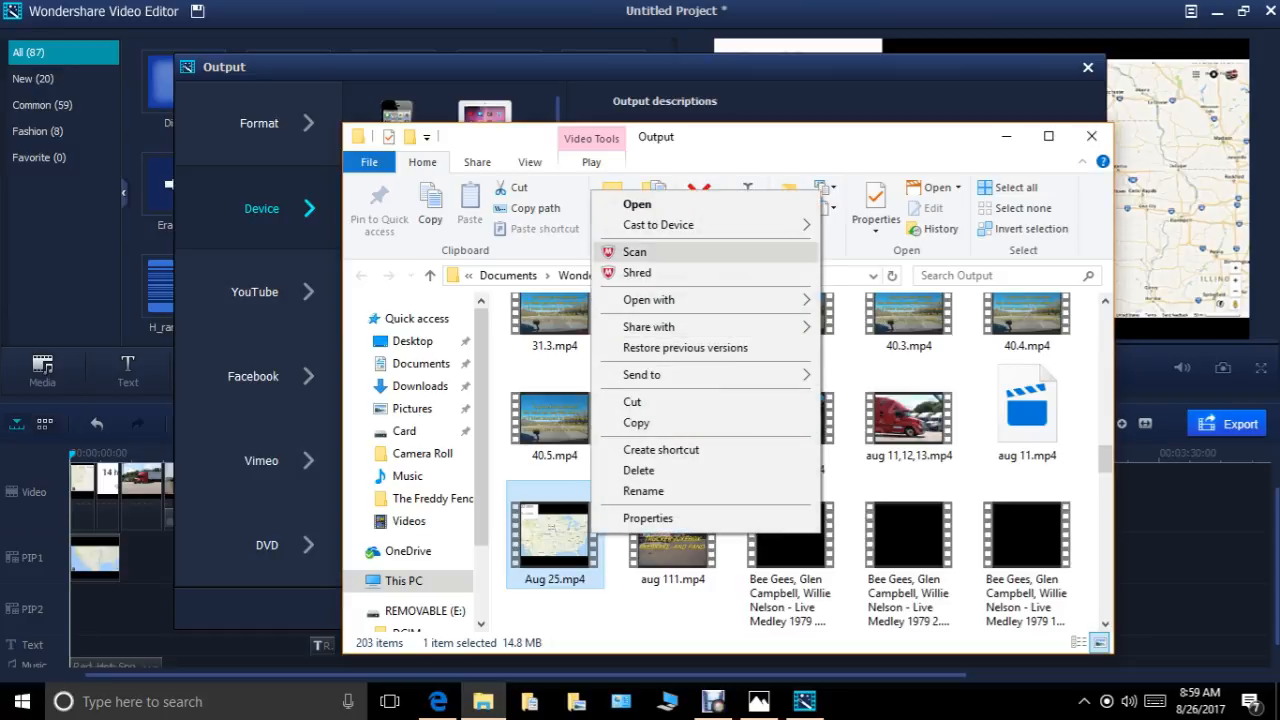
click(637, 204)
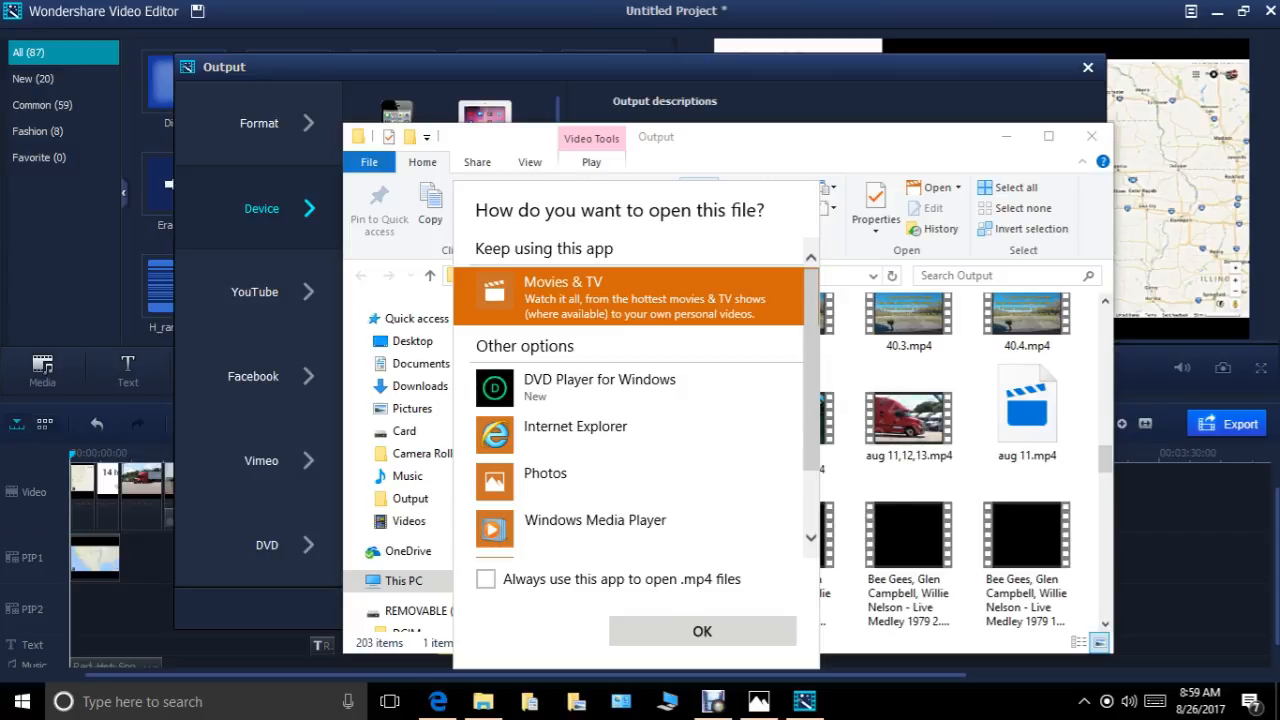
click(702, 631)
right_click(570, 538)
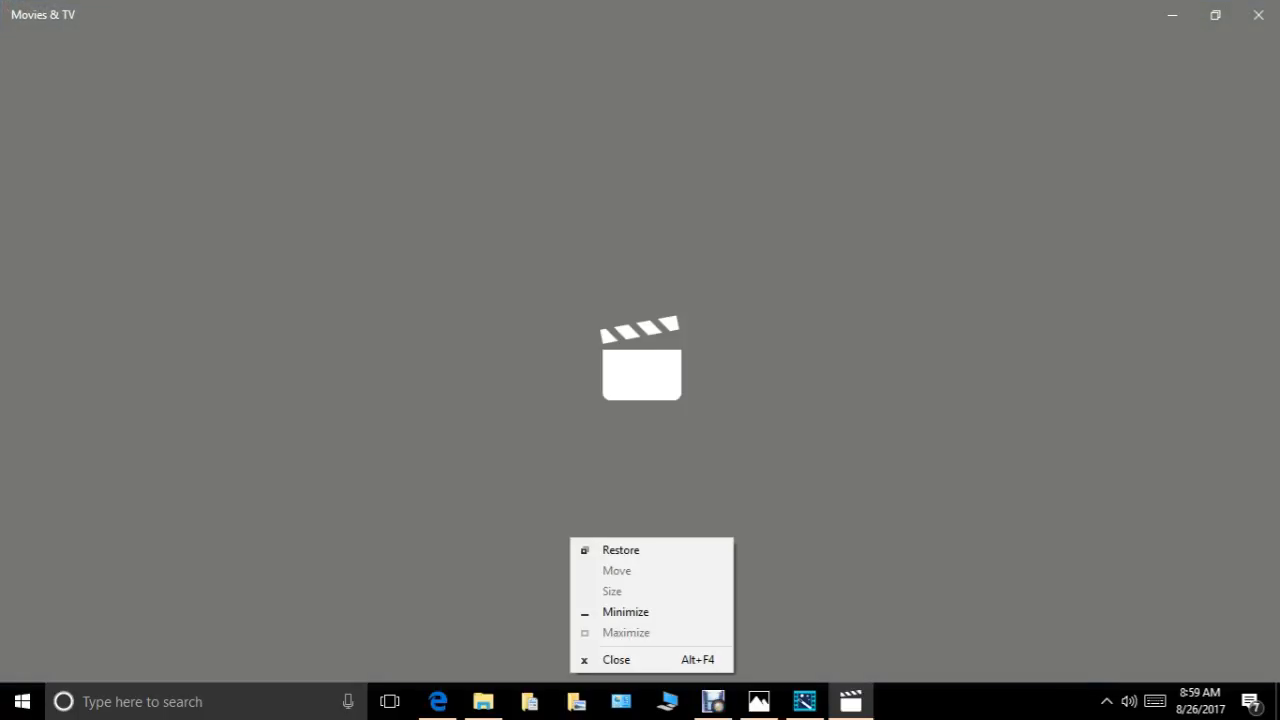
key(Escape)
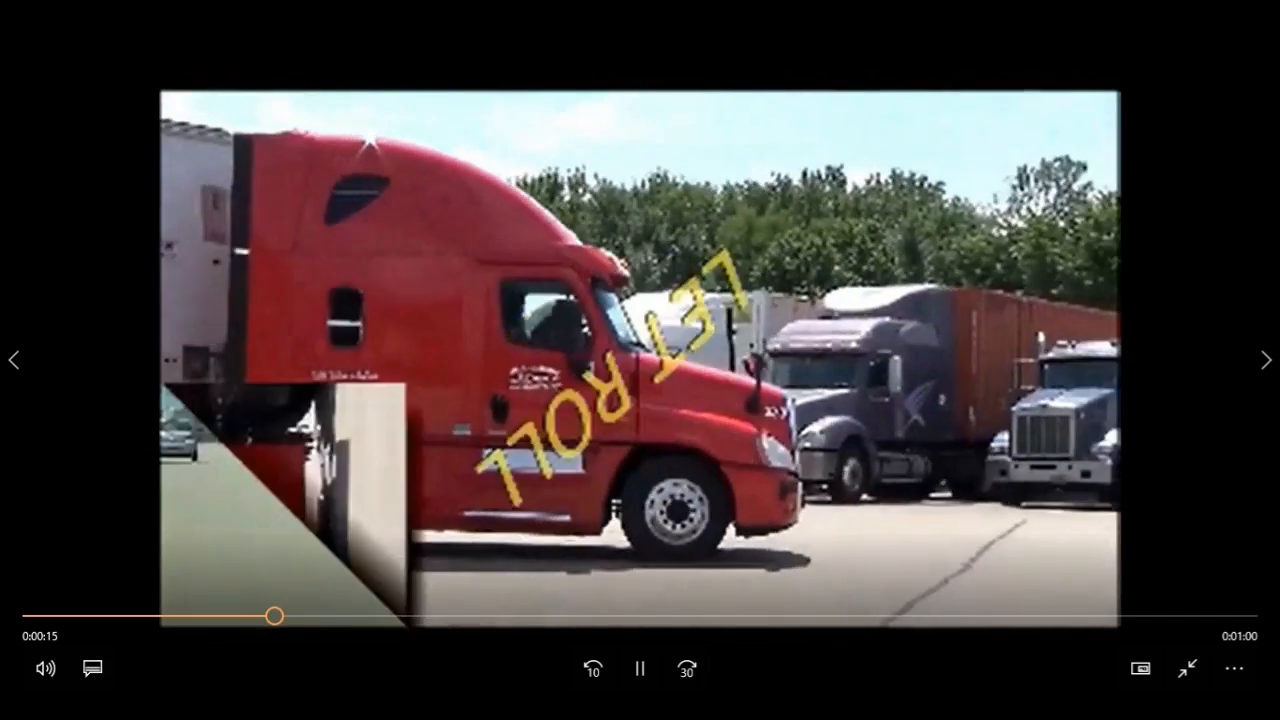
key(space)
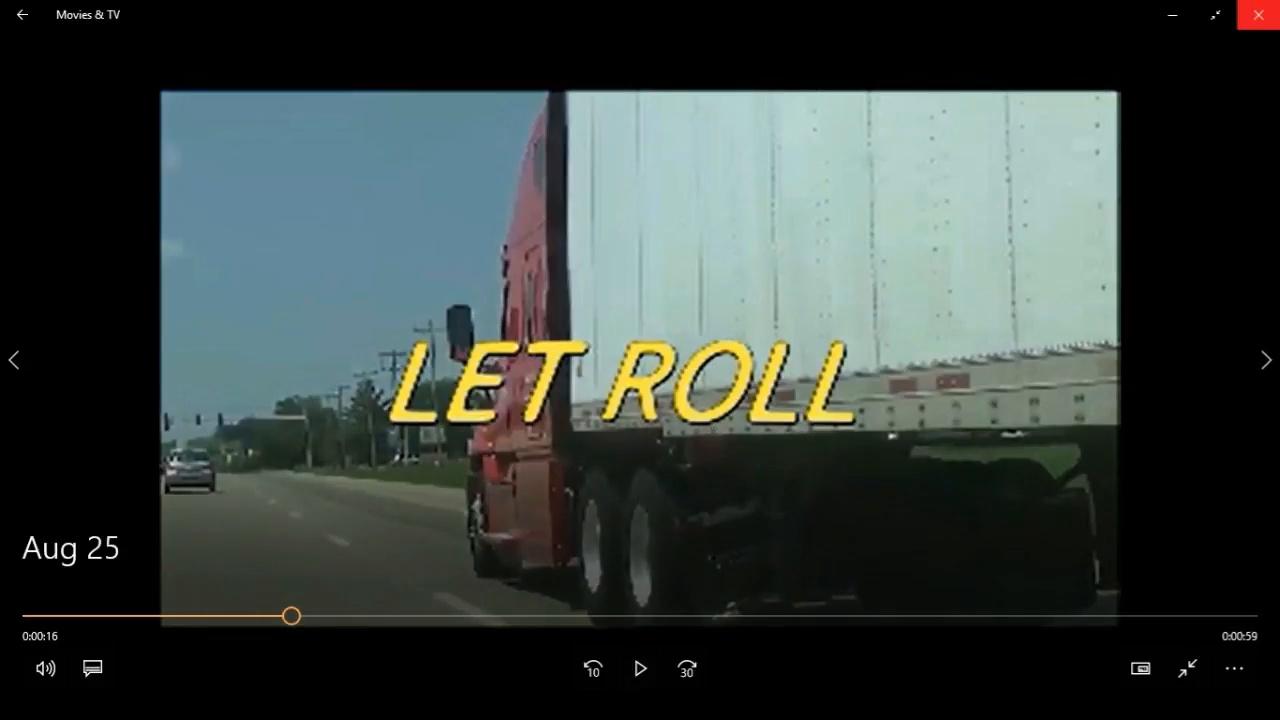
click(1257, 14)
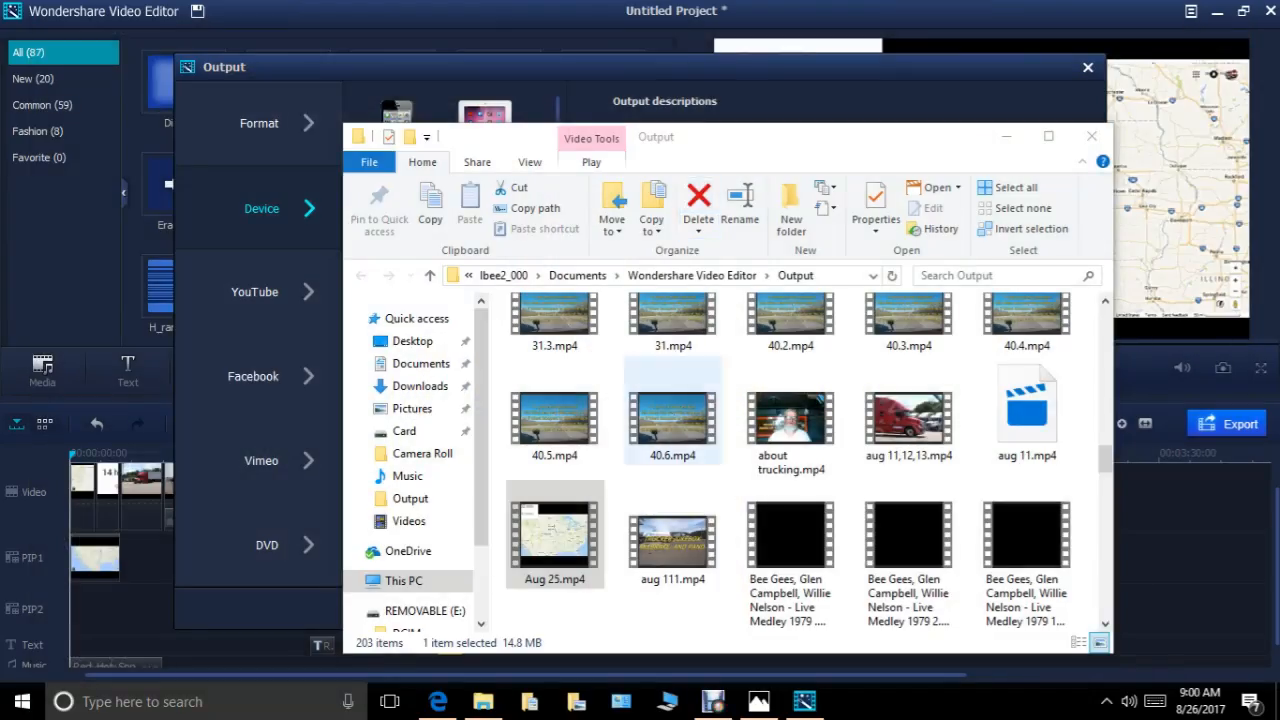
Delete Aug 25.mp4 from the Output folder and close the folder window.
right_click(527, 544)
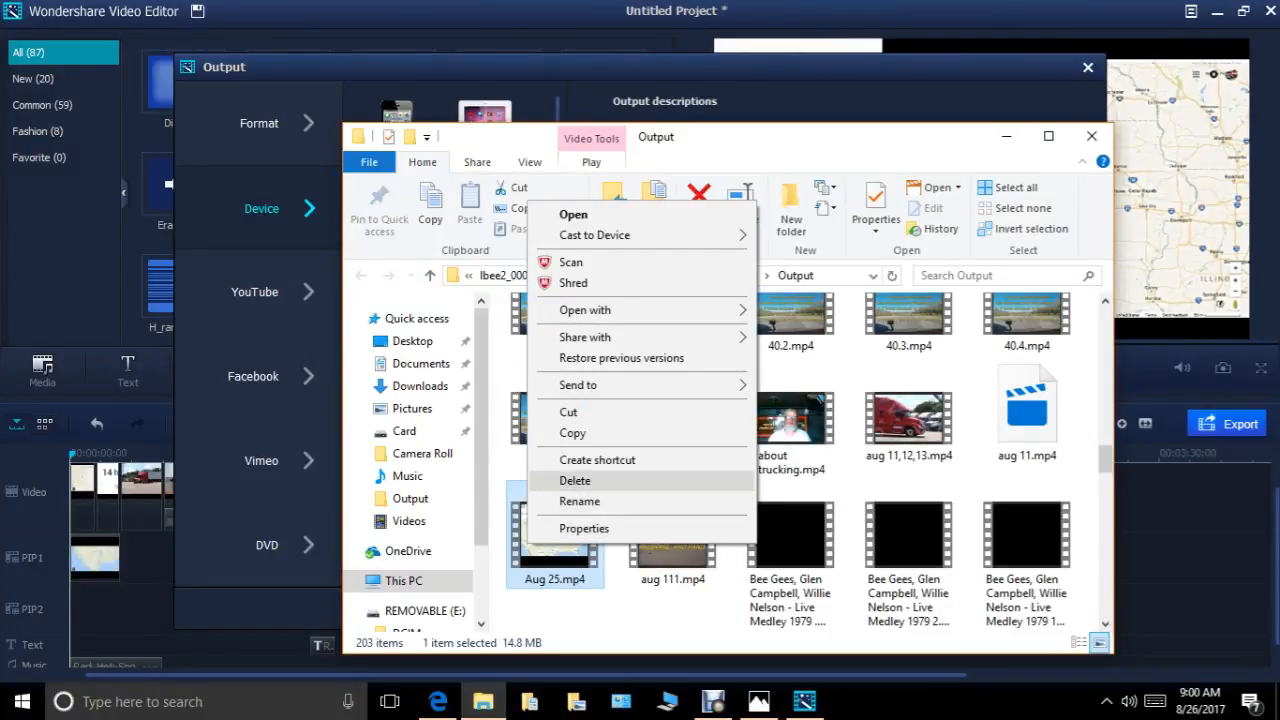
click(575, 480)
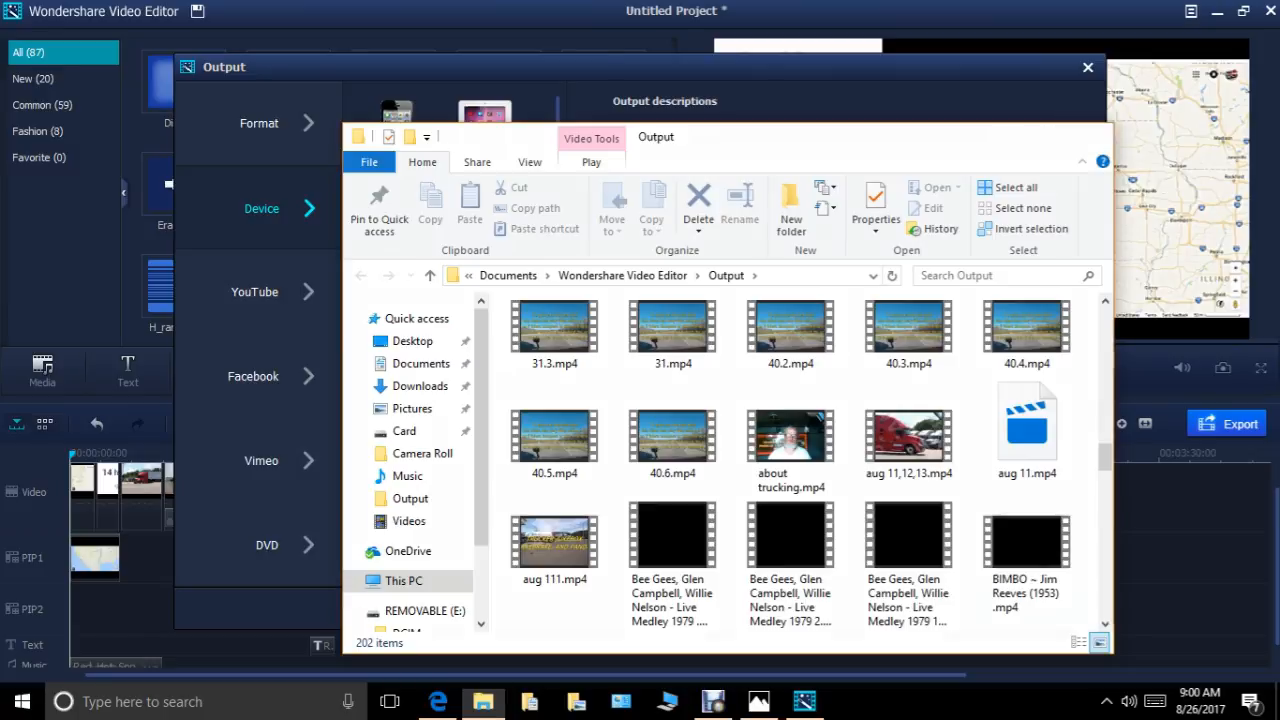
click(1091, 136)
Reopen the export settings, choose the iPad device preset for Aug 25 and cancel the running conversion.
click(1035, 609)
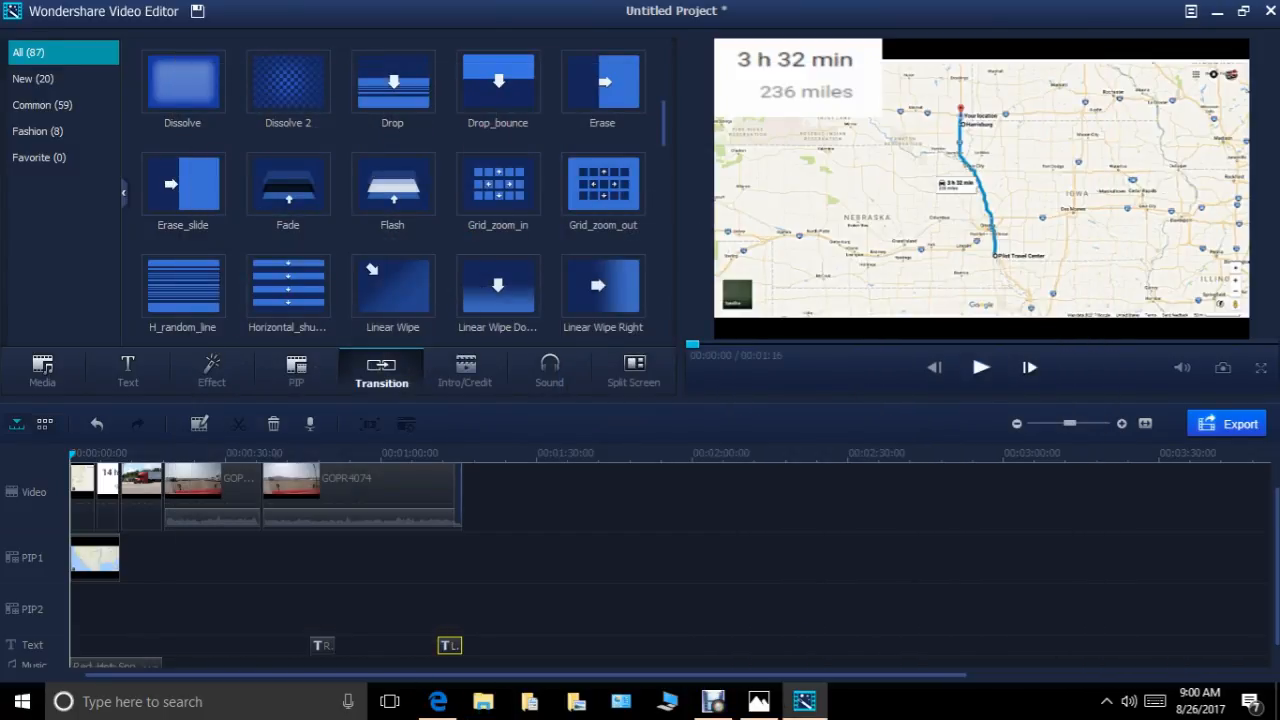
click(1227, 424)
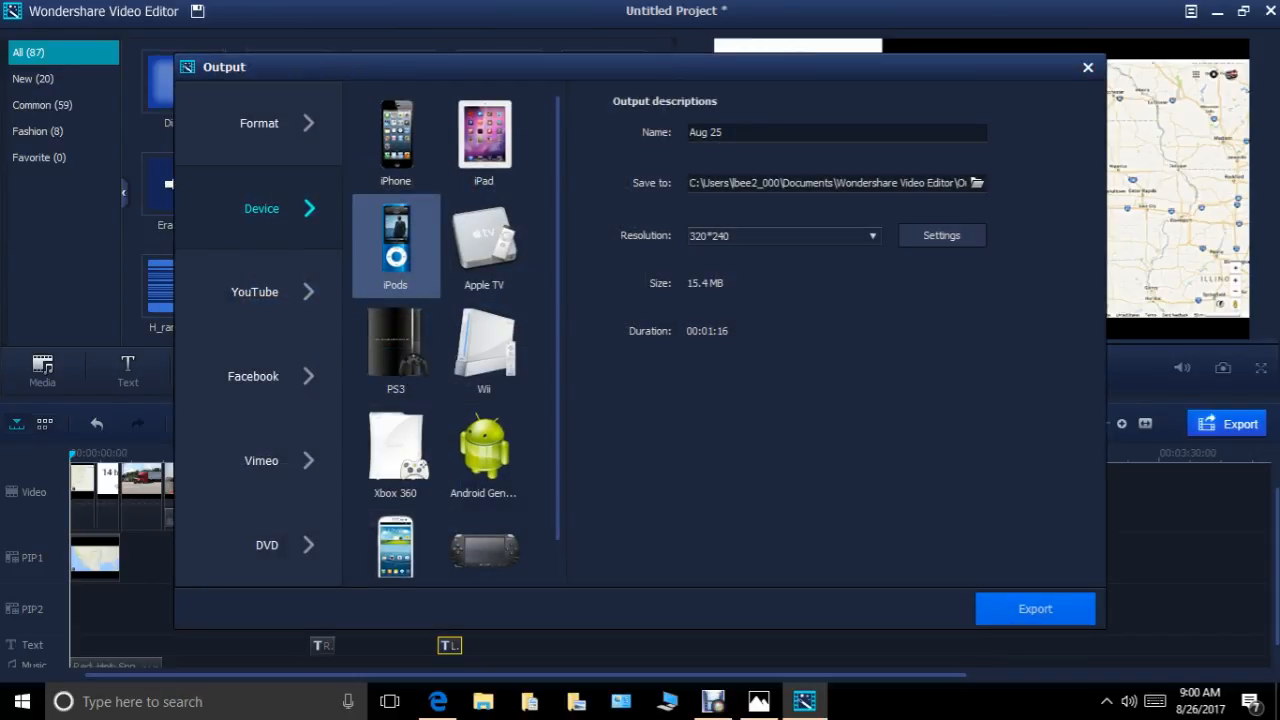
click(484, 142)
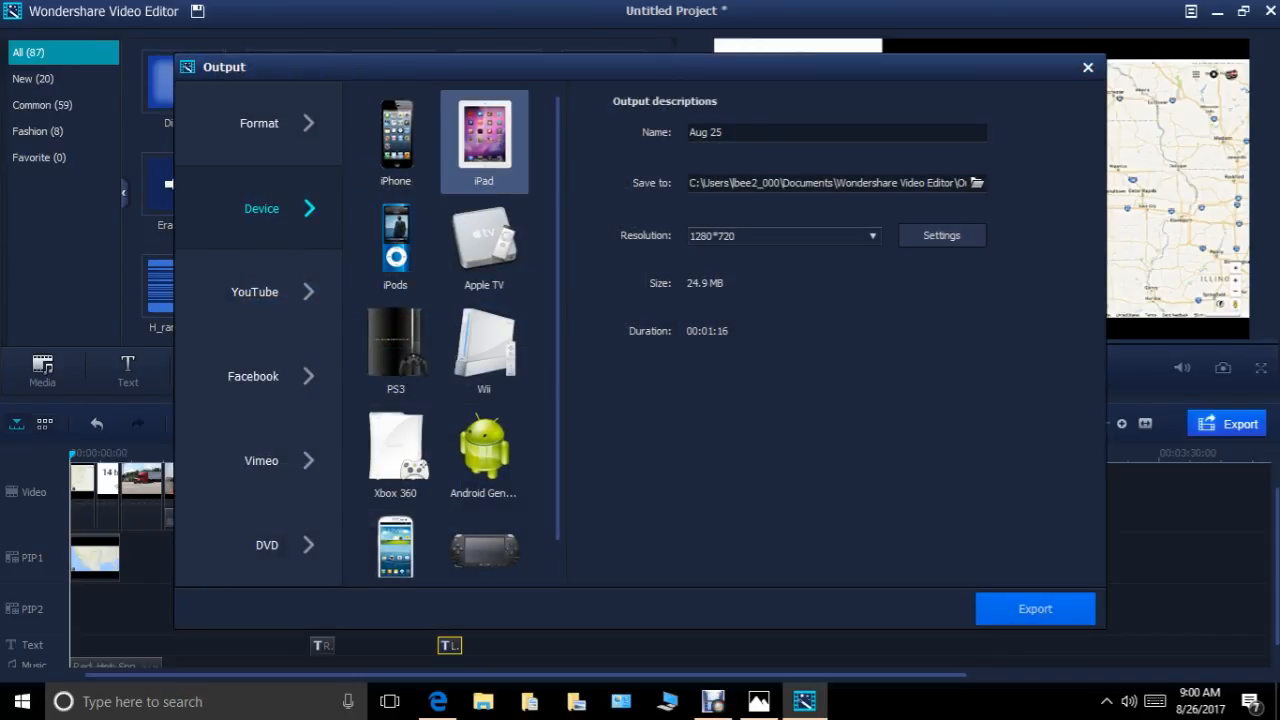
click(724, 132)
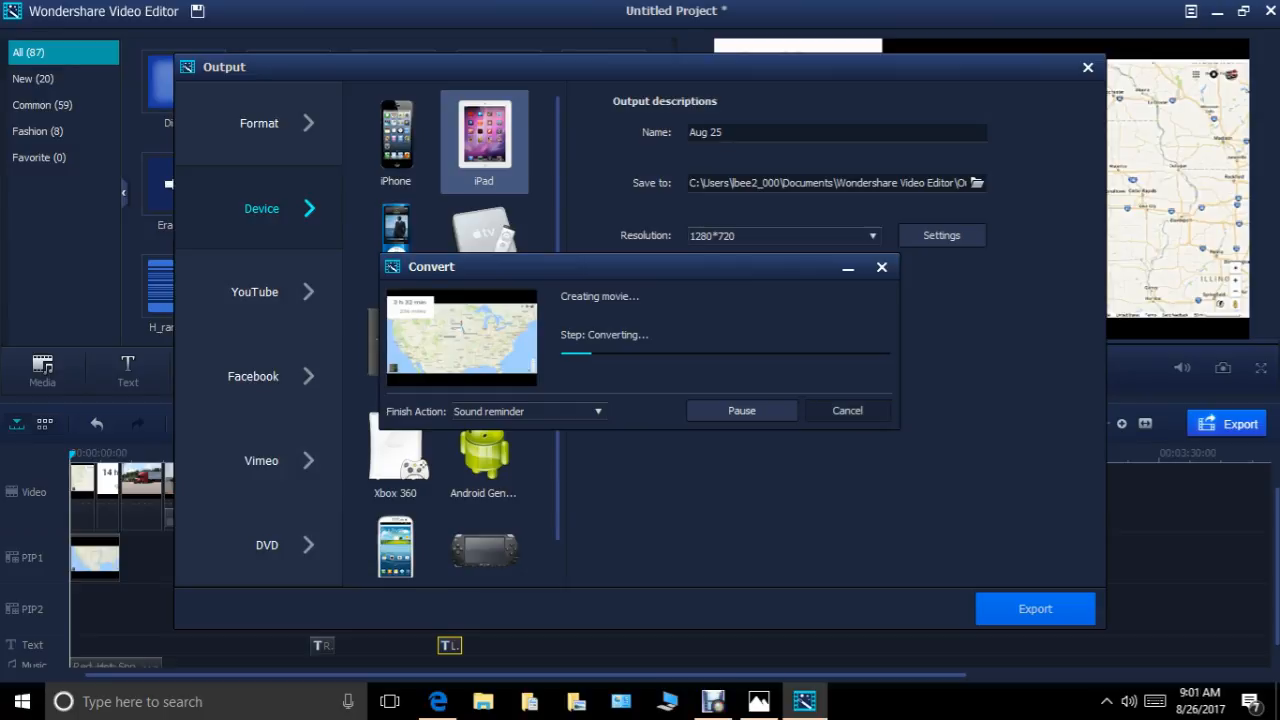
click(847, 411)
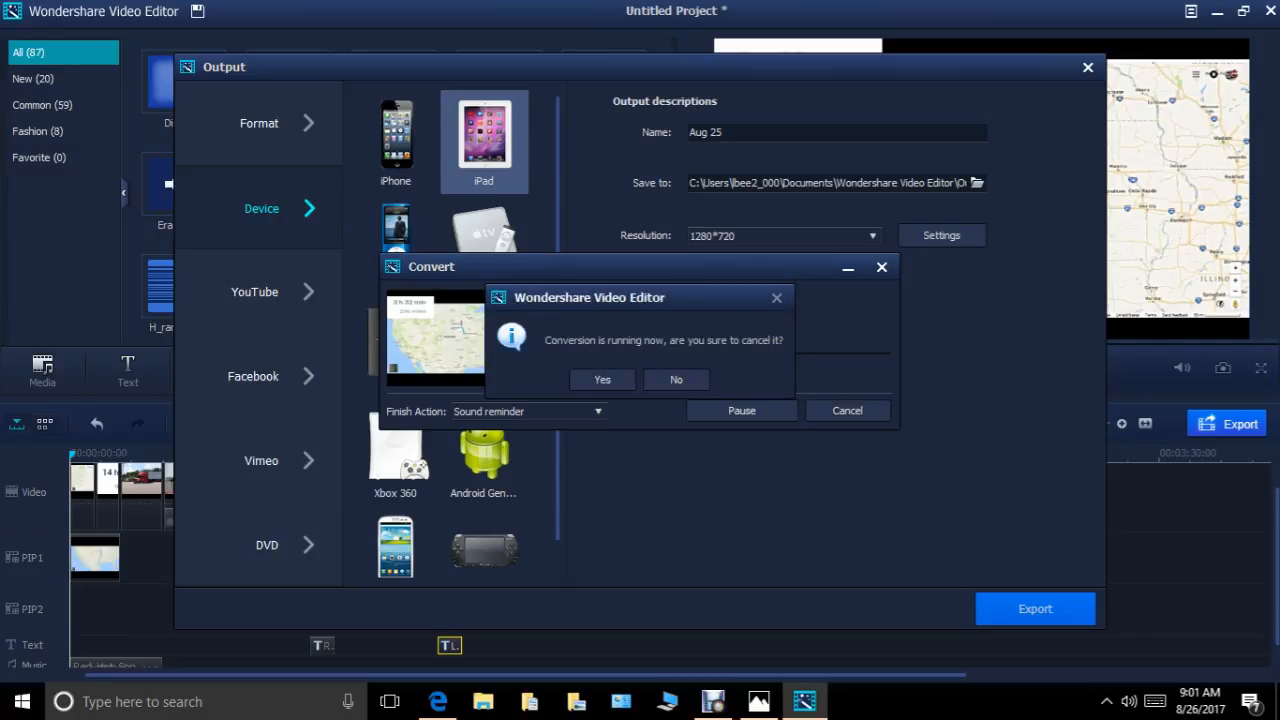
click(603, 379)
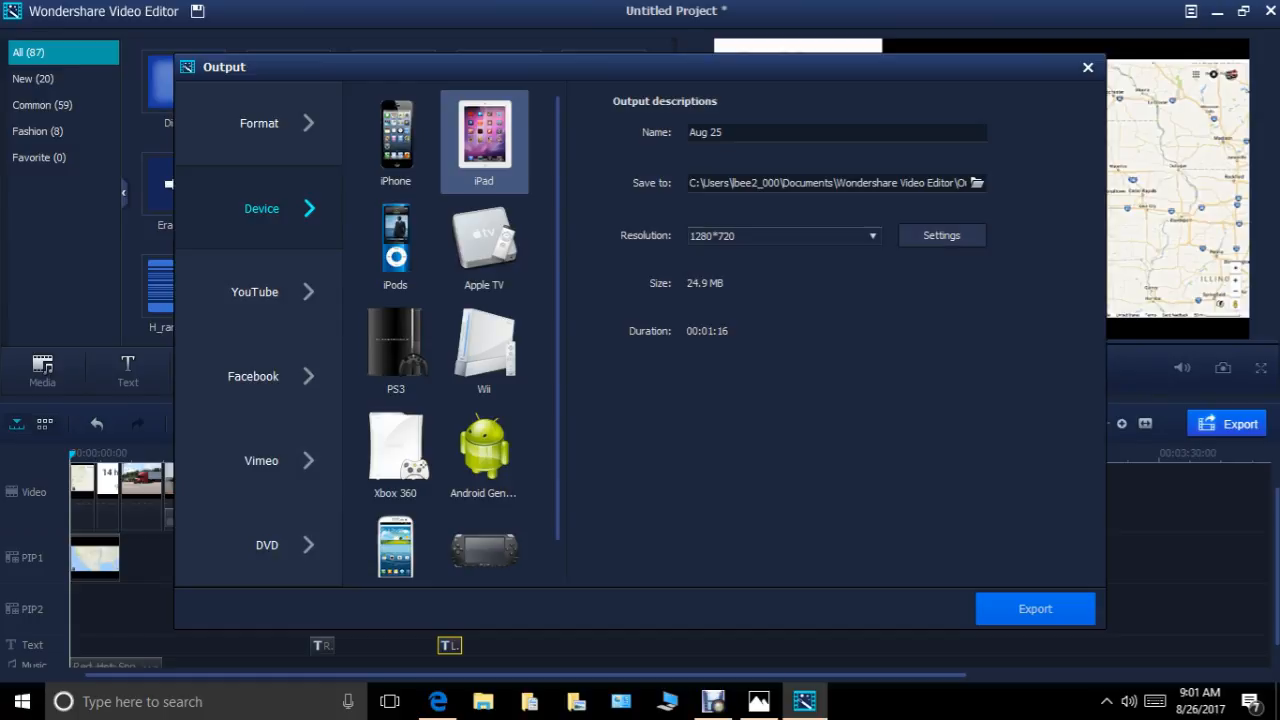
Set the iPad export resolution to 1280*720 and export the movie as Aug 25.
click(783, 235)
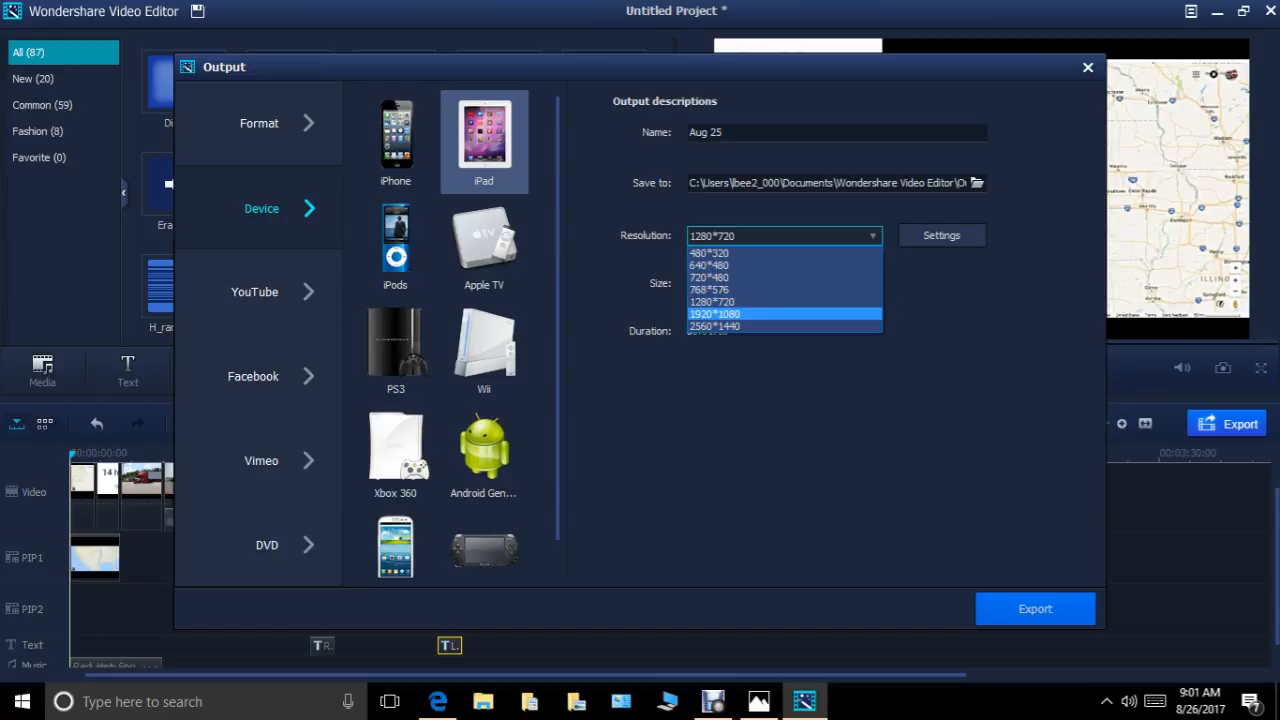
click(714, 302)
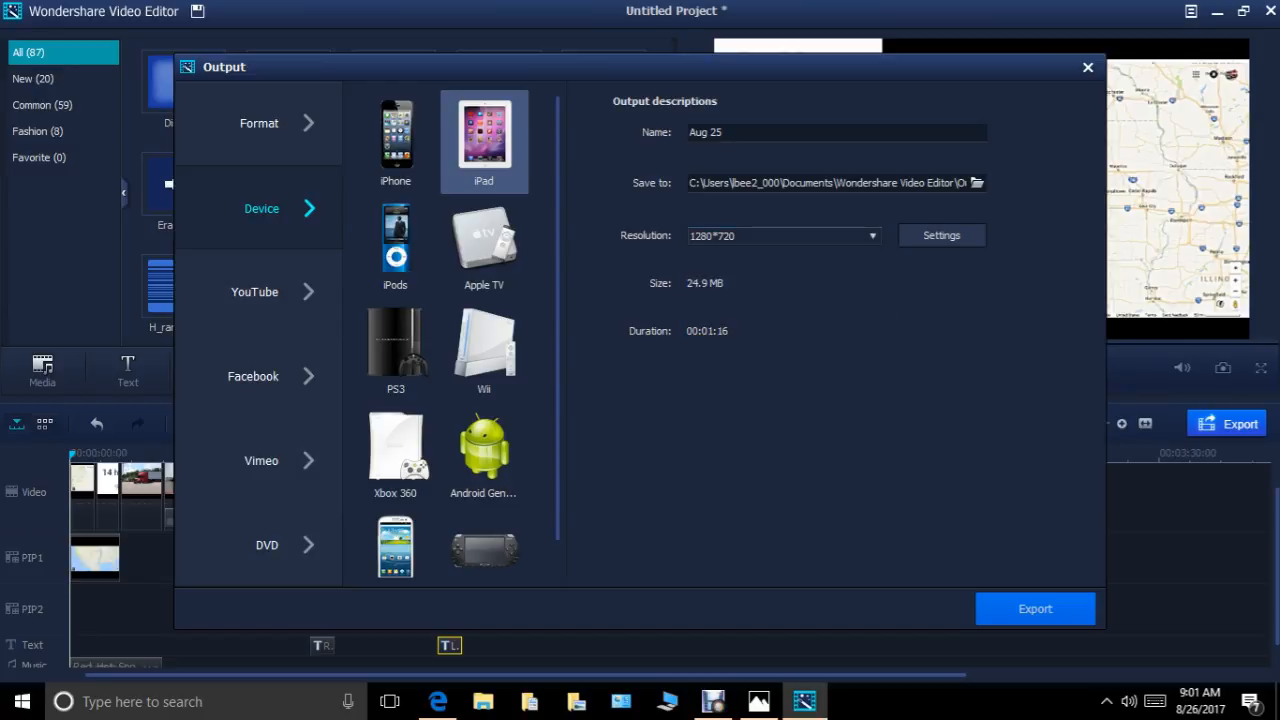
click(1035, 608)
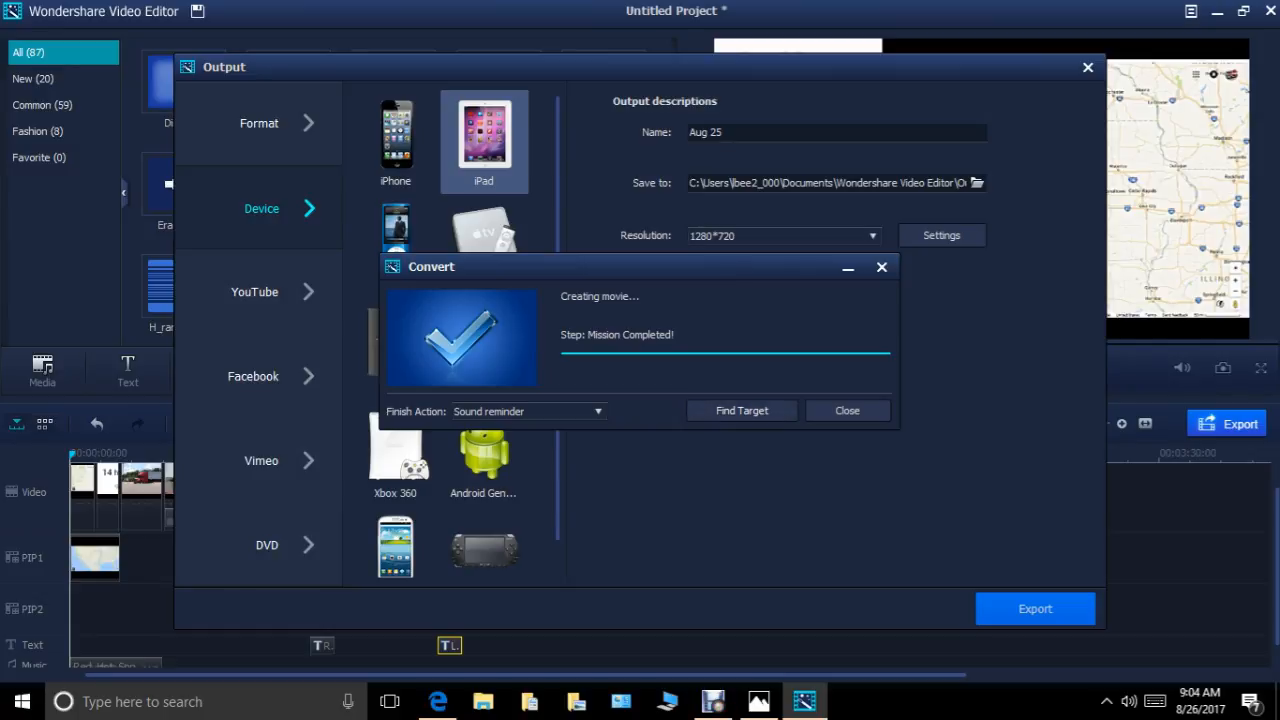
Open the output folder and try to move Aug 25.mp4 into the Videos folder.
click(742, 411)
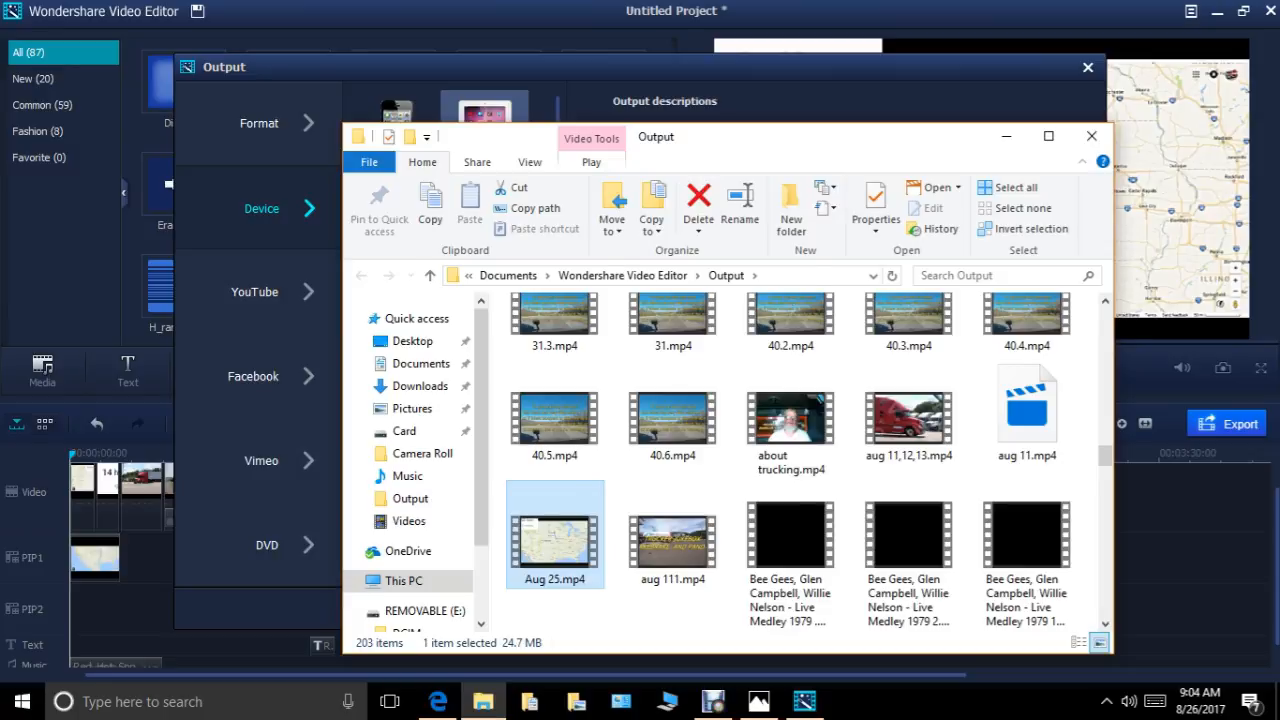
right_click(583, 537)
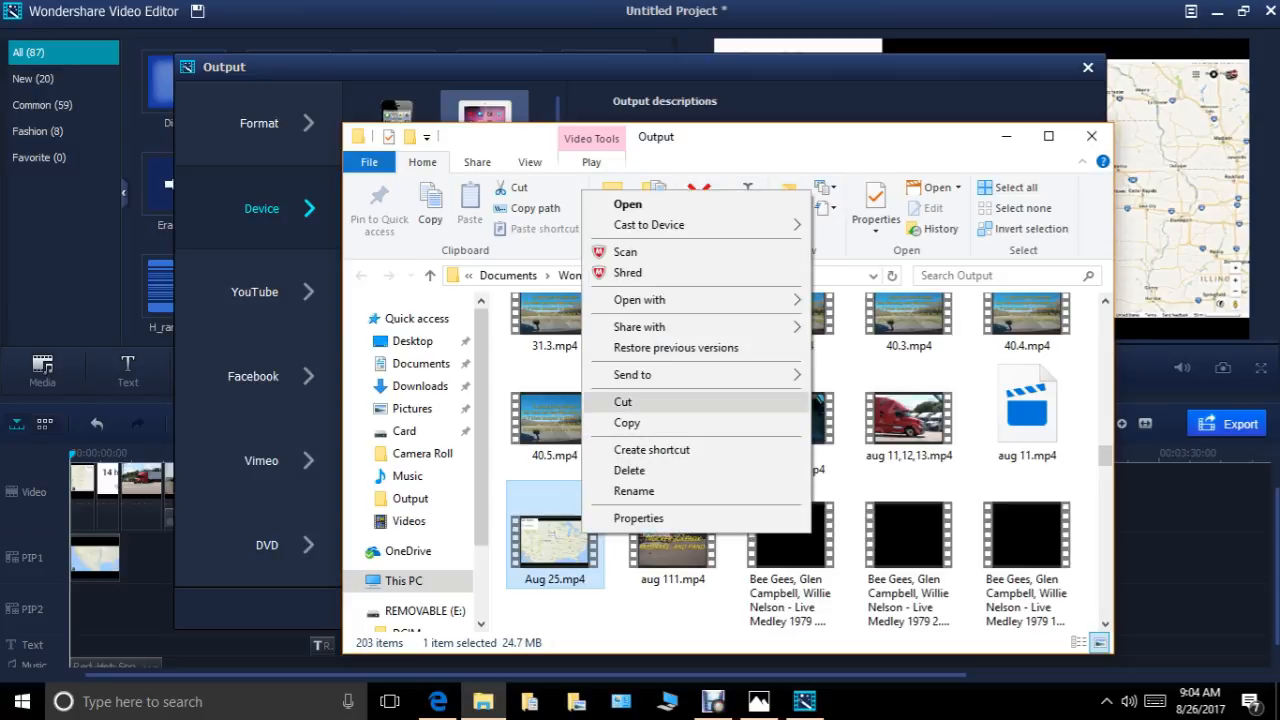
click(623, 401)
click(409, 521)
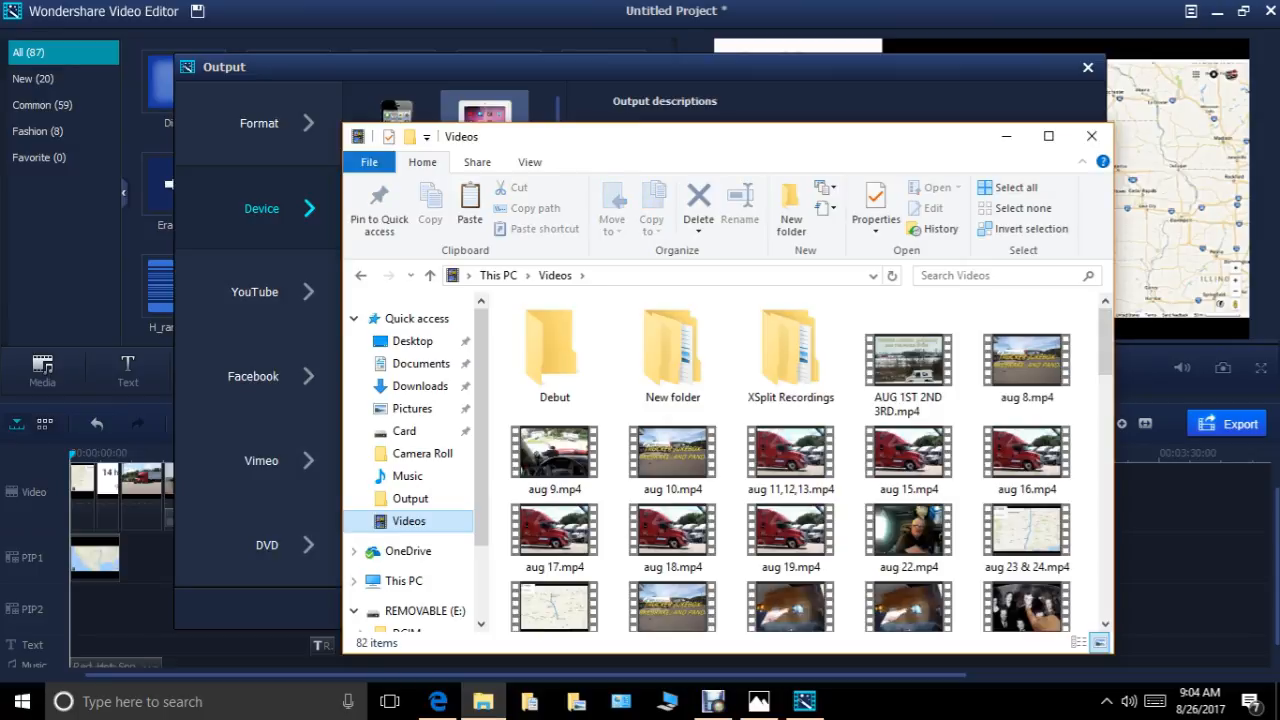
right_click(420, 521)
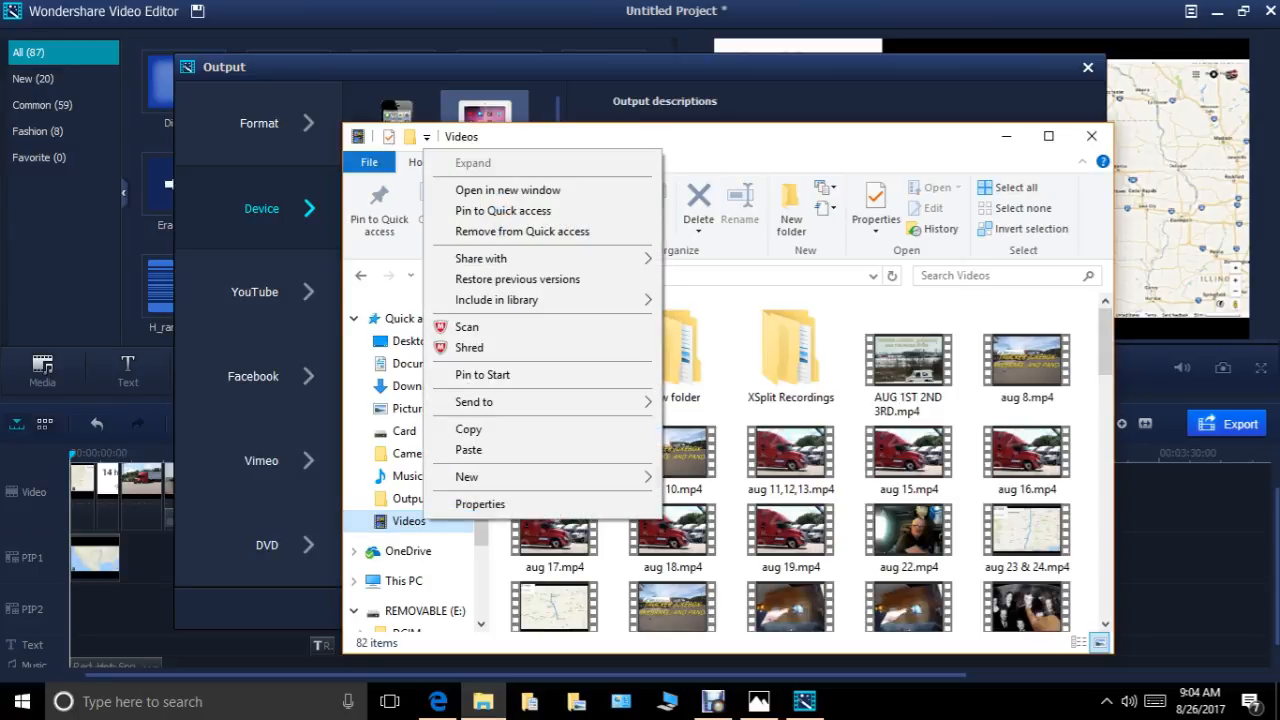
click(468, 450)
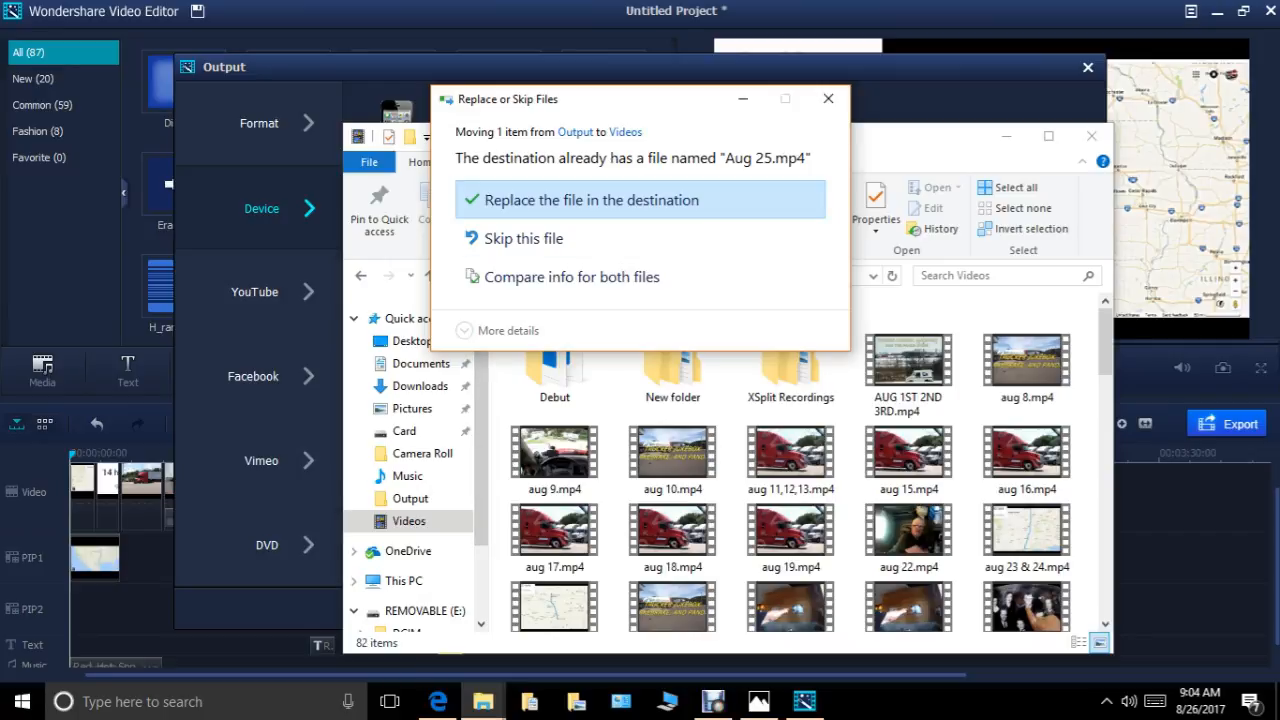
click(828, 99)
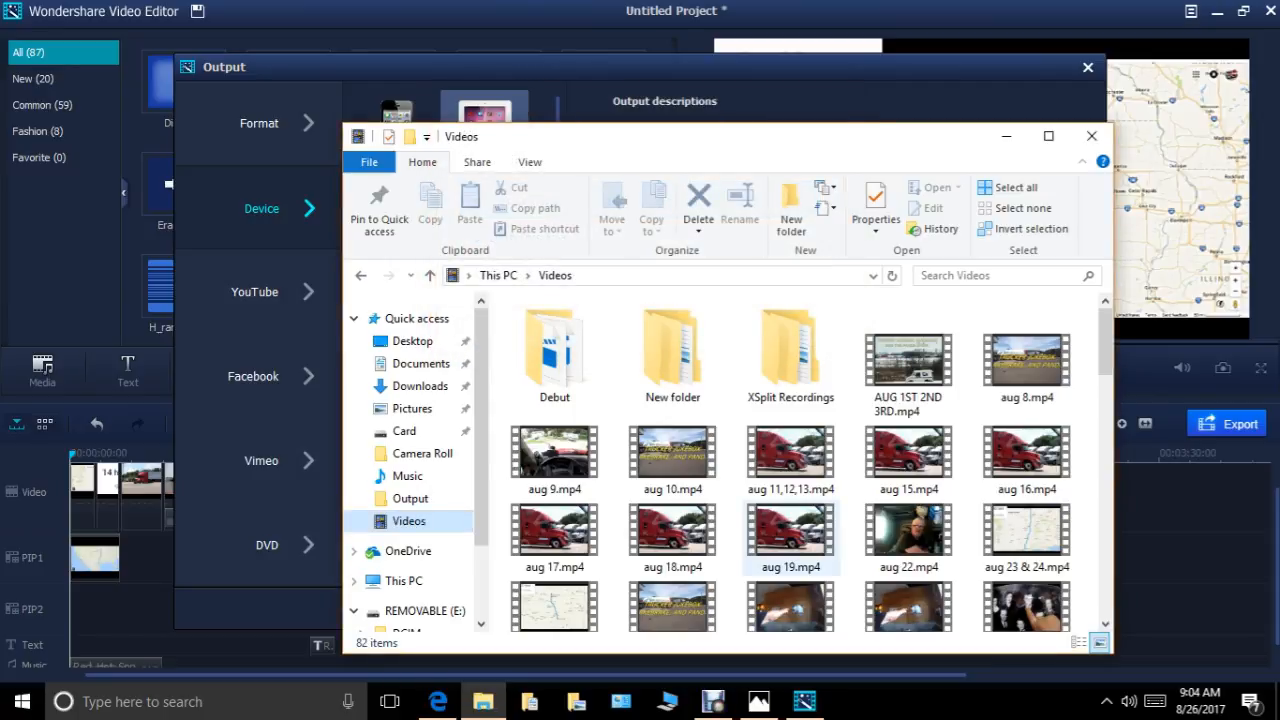
Play Aug 25.mp4 from the Videos folder to about 0:00:21, pause it and close the player and folder window.
scroll(790, 600, down, 5)
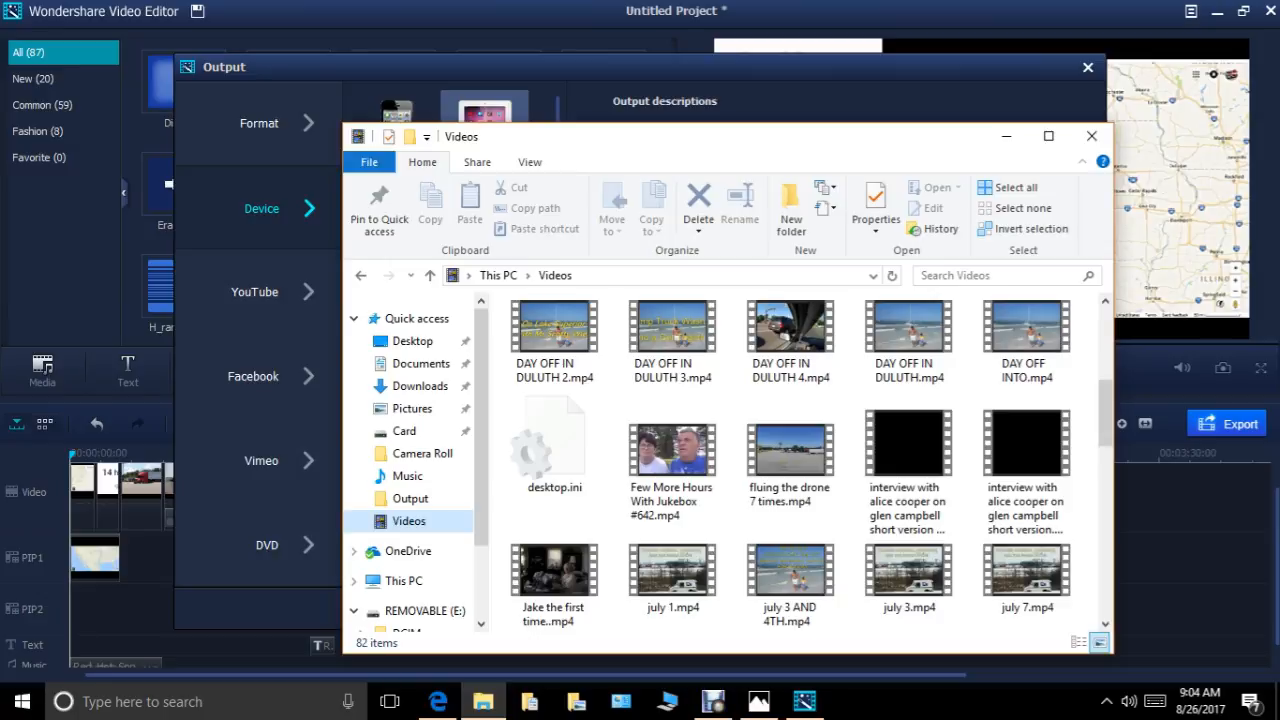
scroll(790, 460, up, 3)
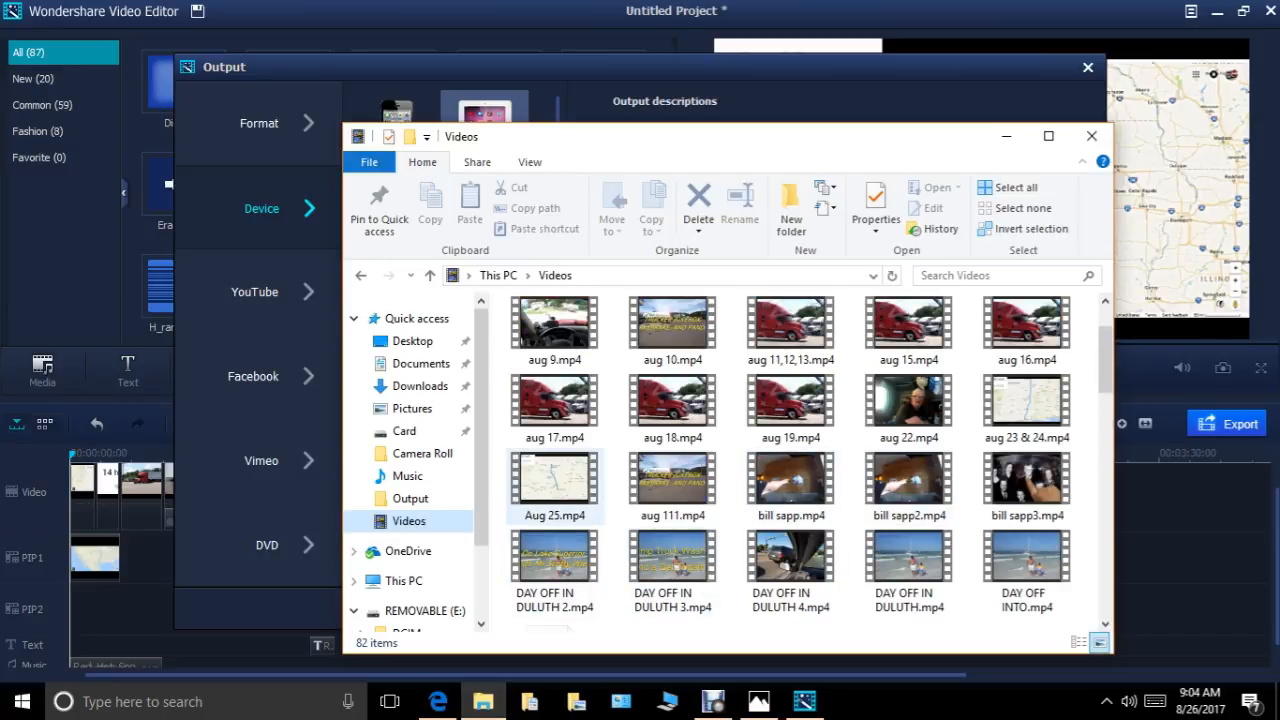
right_click(562, 488)
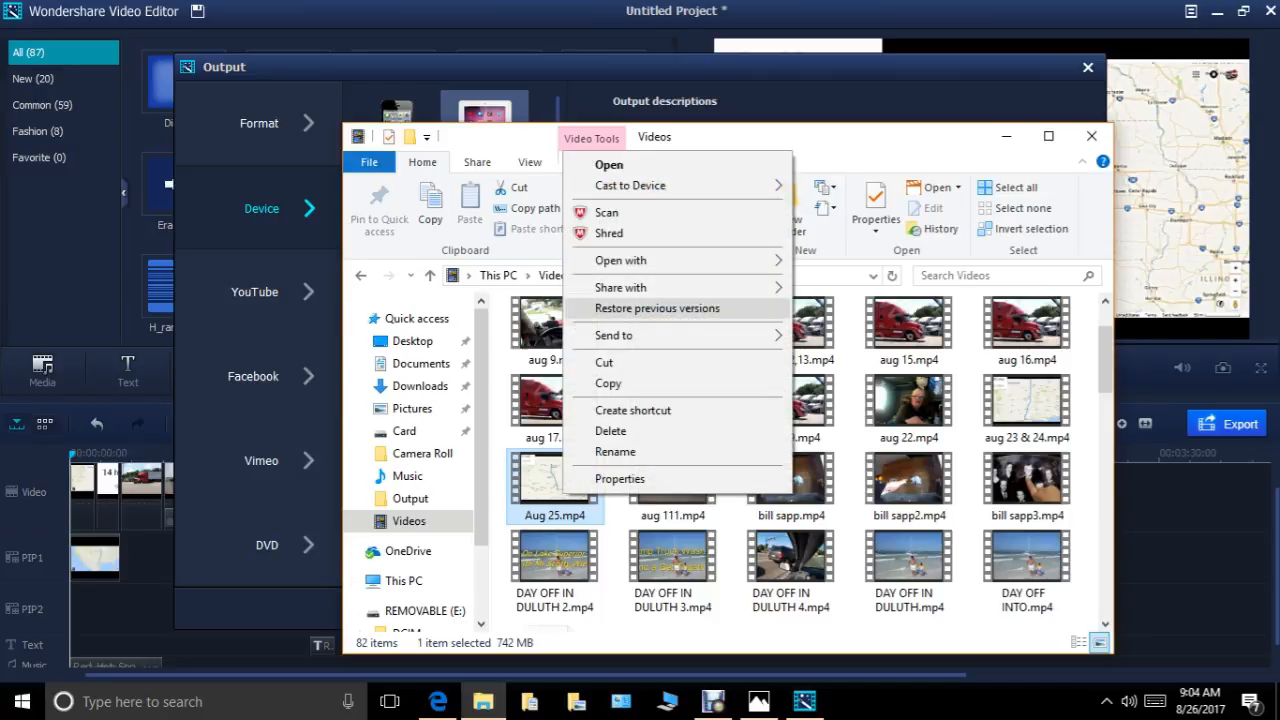
click(609, 165)
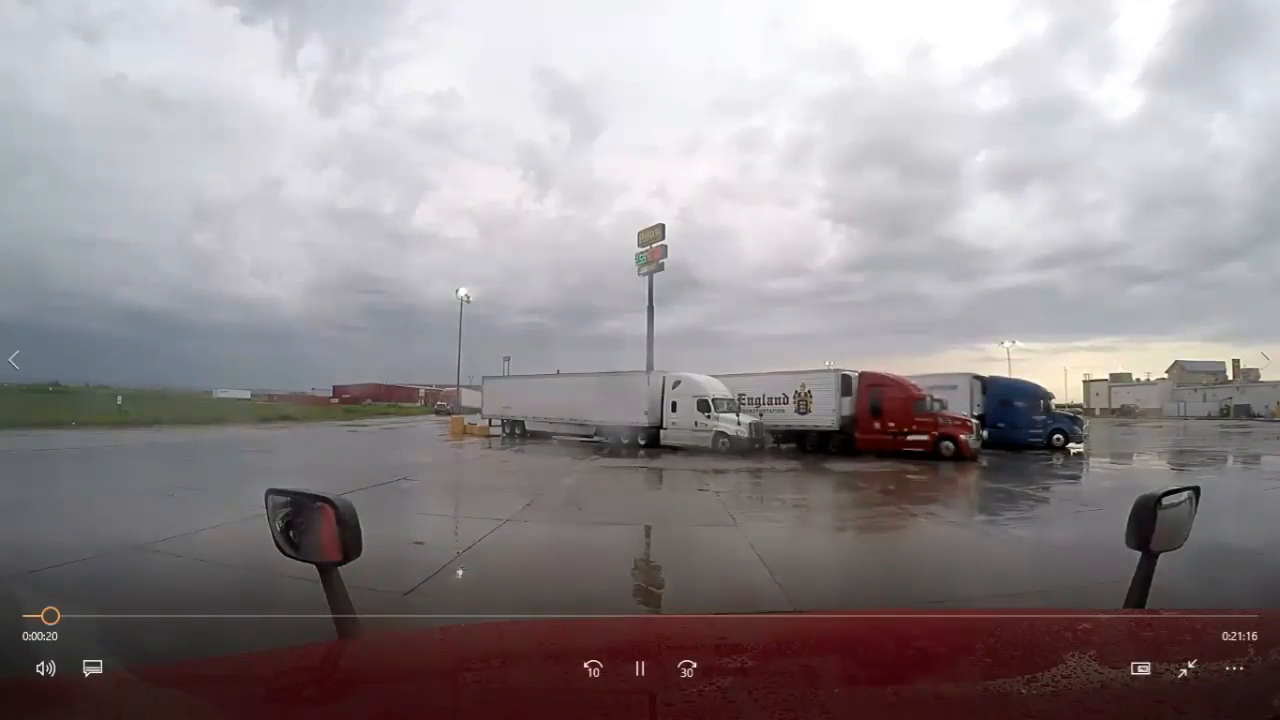
click(640, 668)
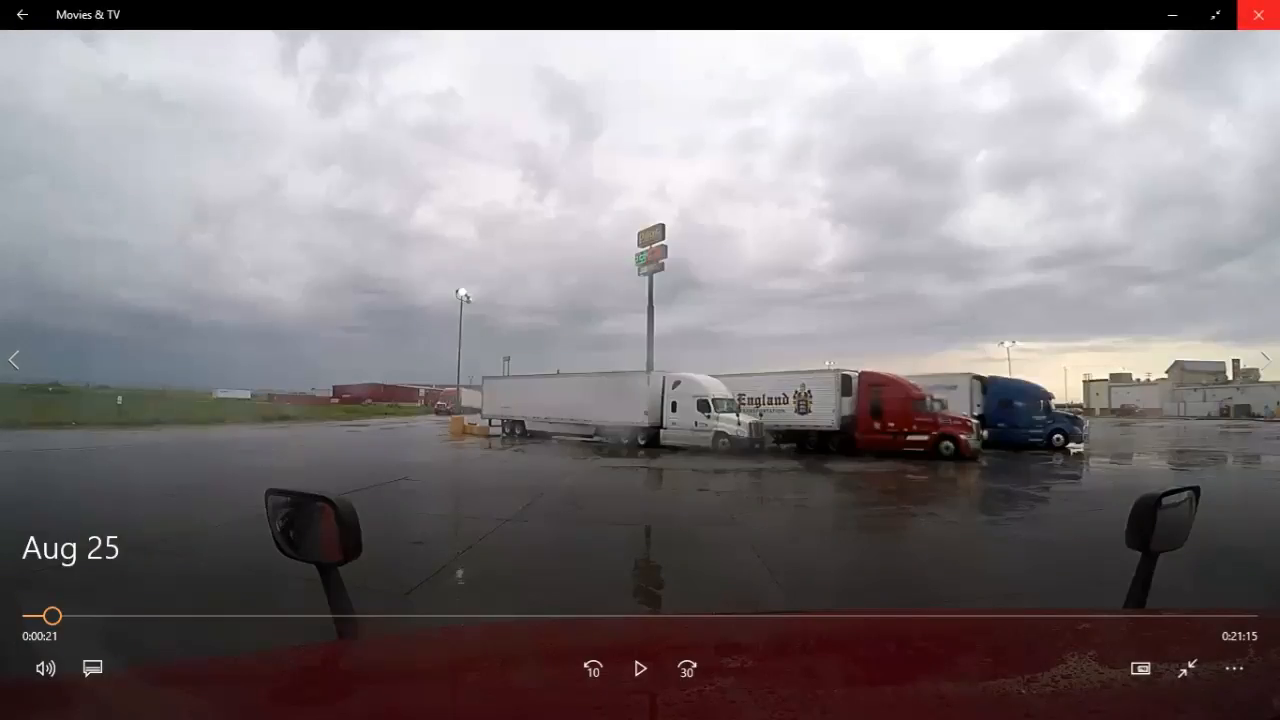
click(1258, 12)
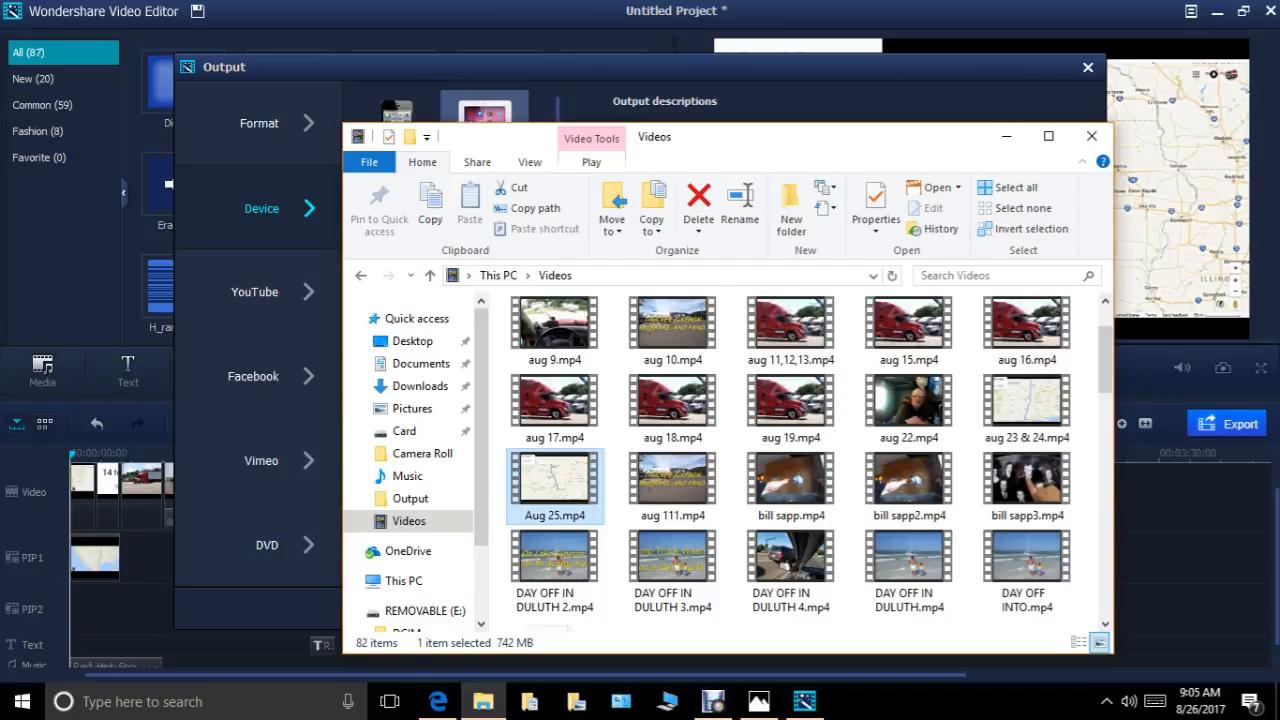
click(1091, 136)
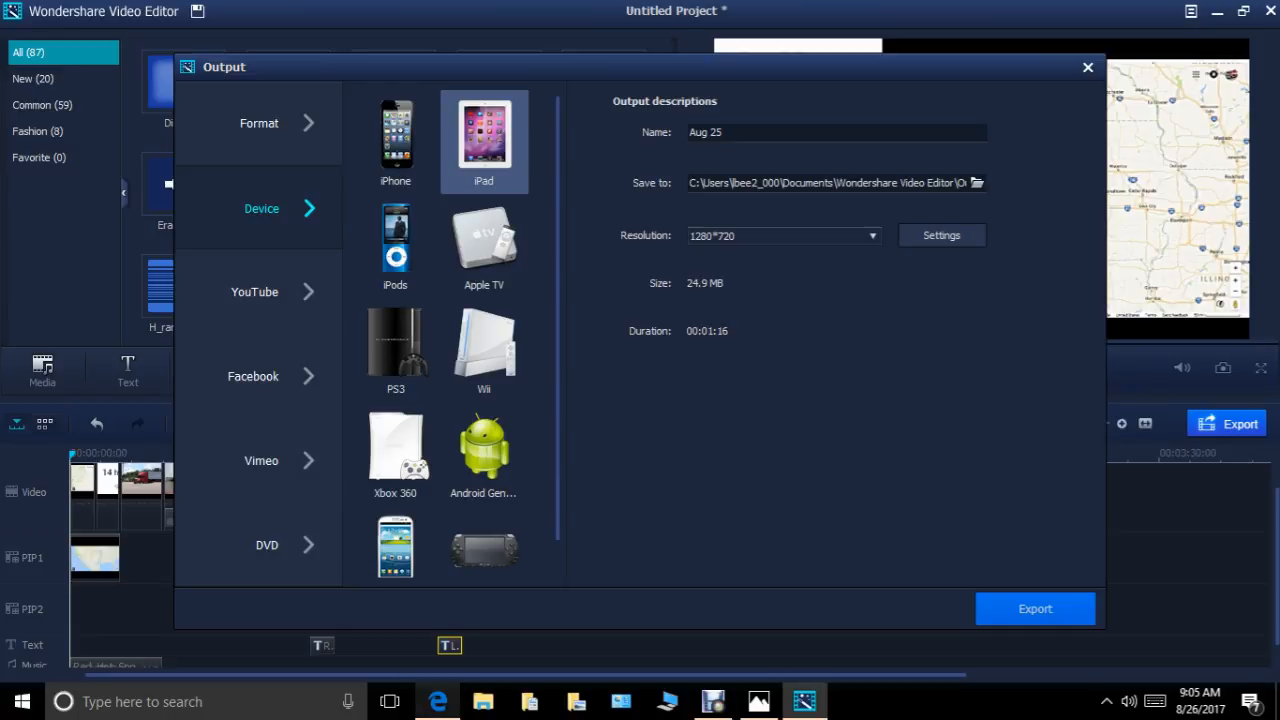
Switch to YouTube in Edge and upload Aug 25.mp4 from the Videos folder as a public video.
click(438, 701)
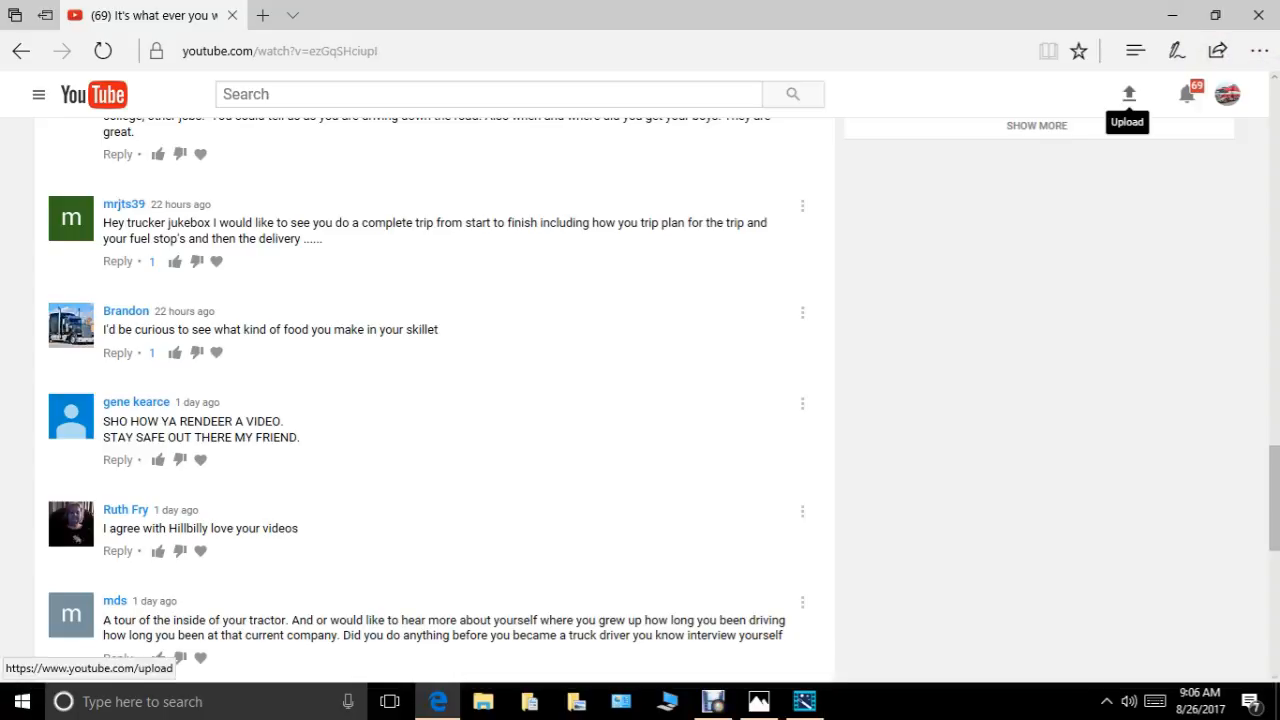
click(1129, 93)
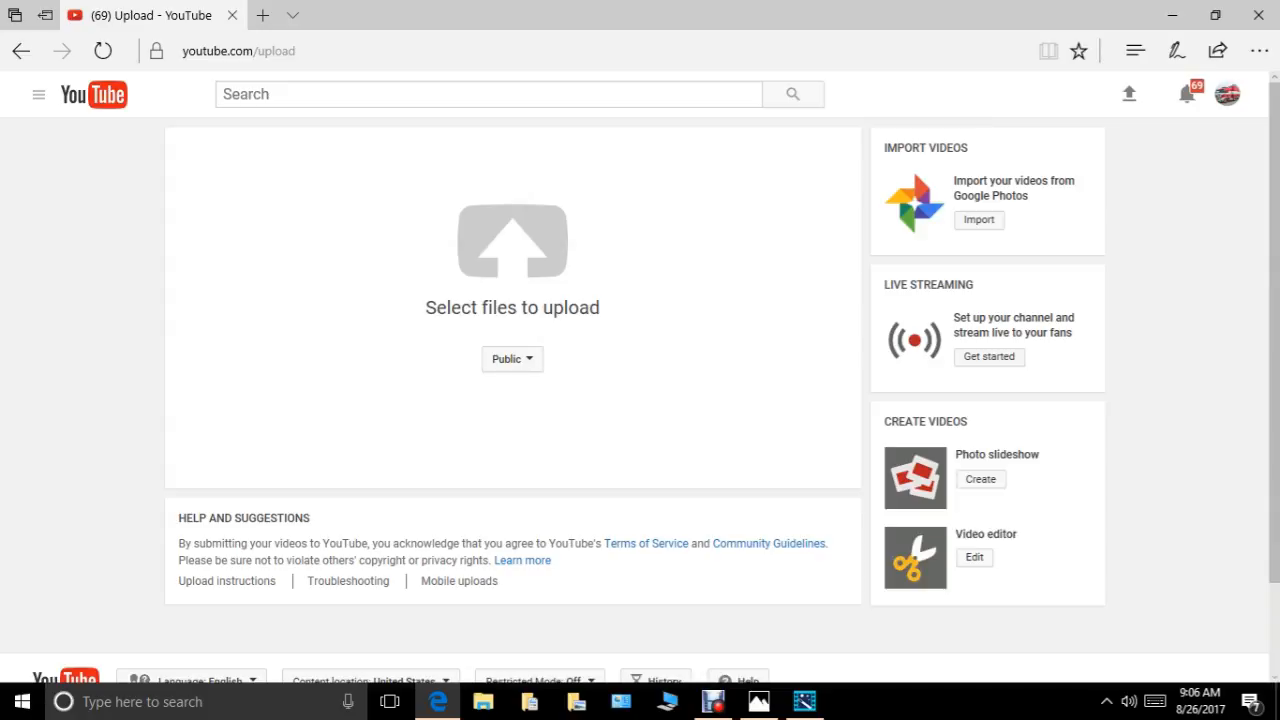
click(512, 240)
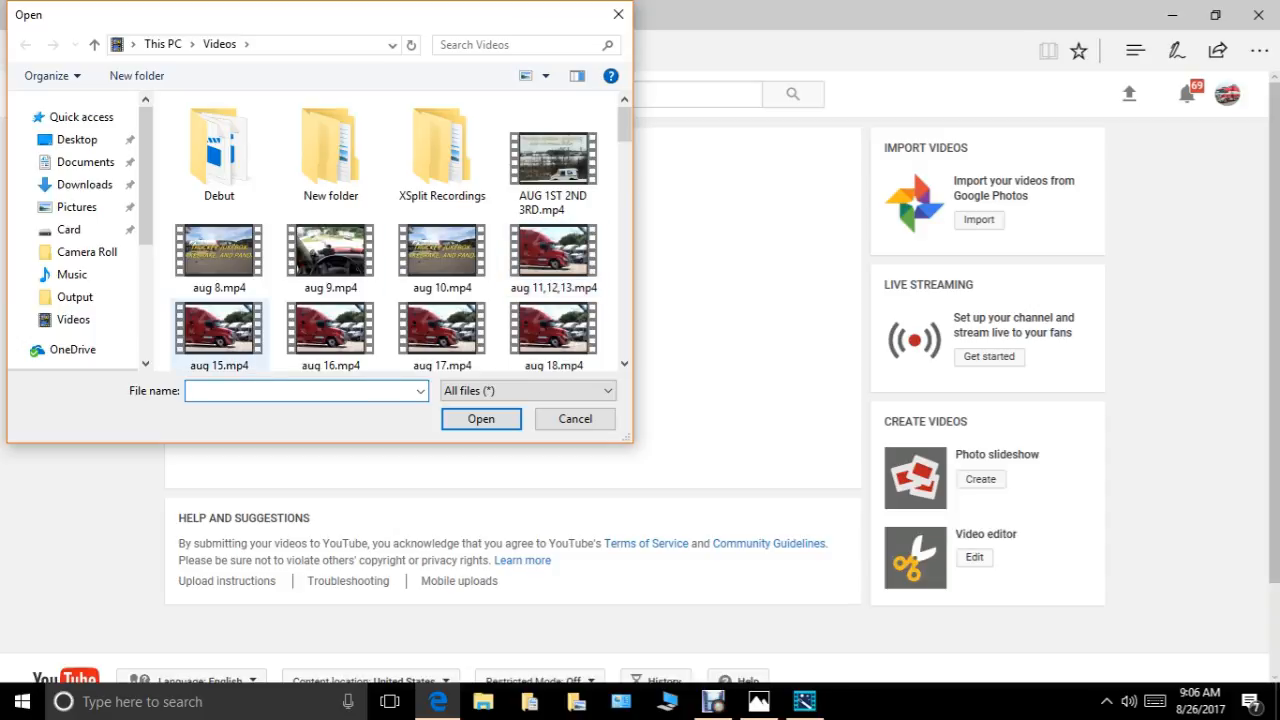
scroll(218, 335, down, 3)
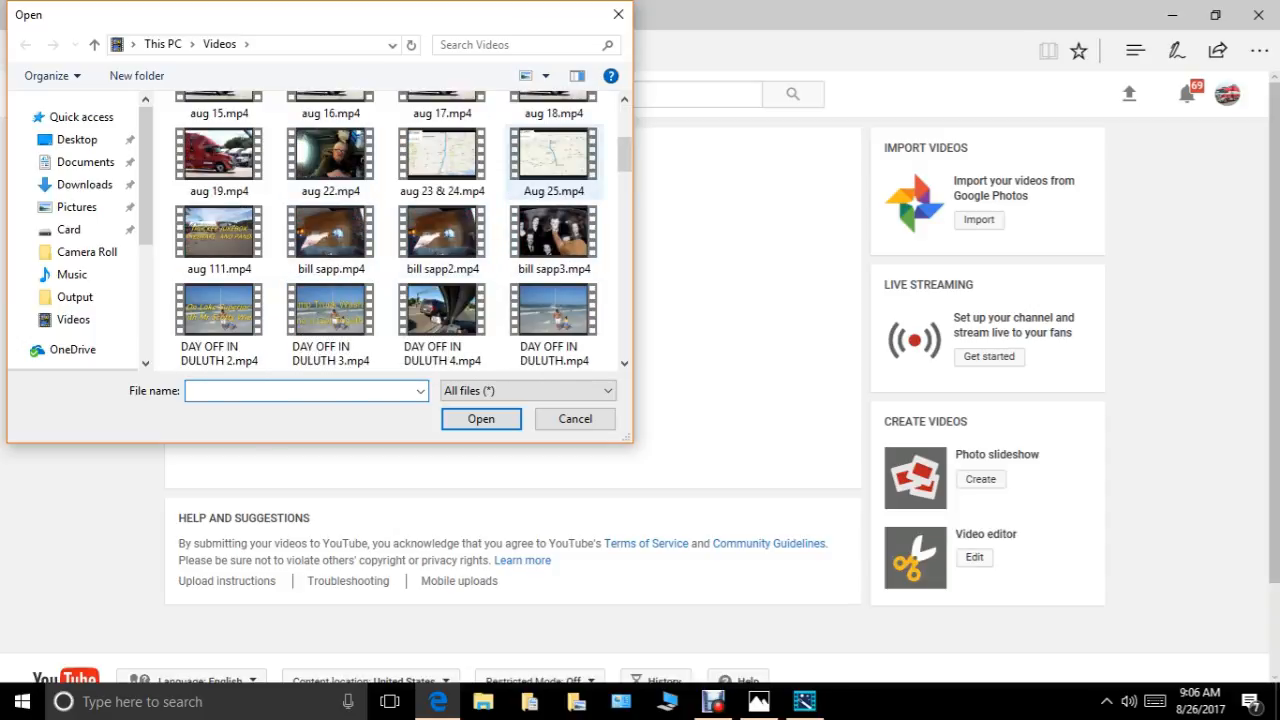
click(553, 155)
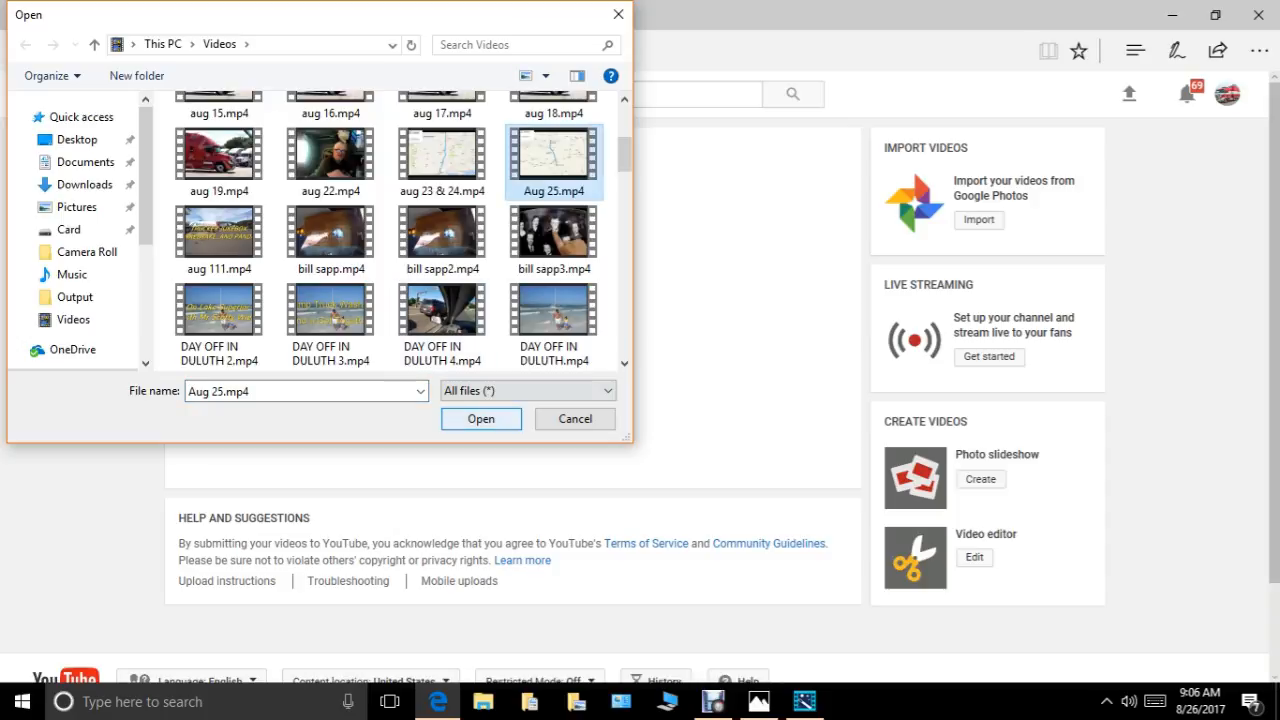
key(Return)
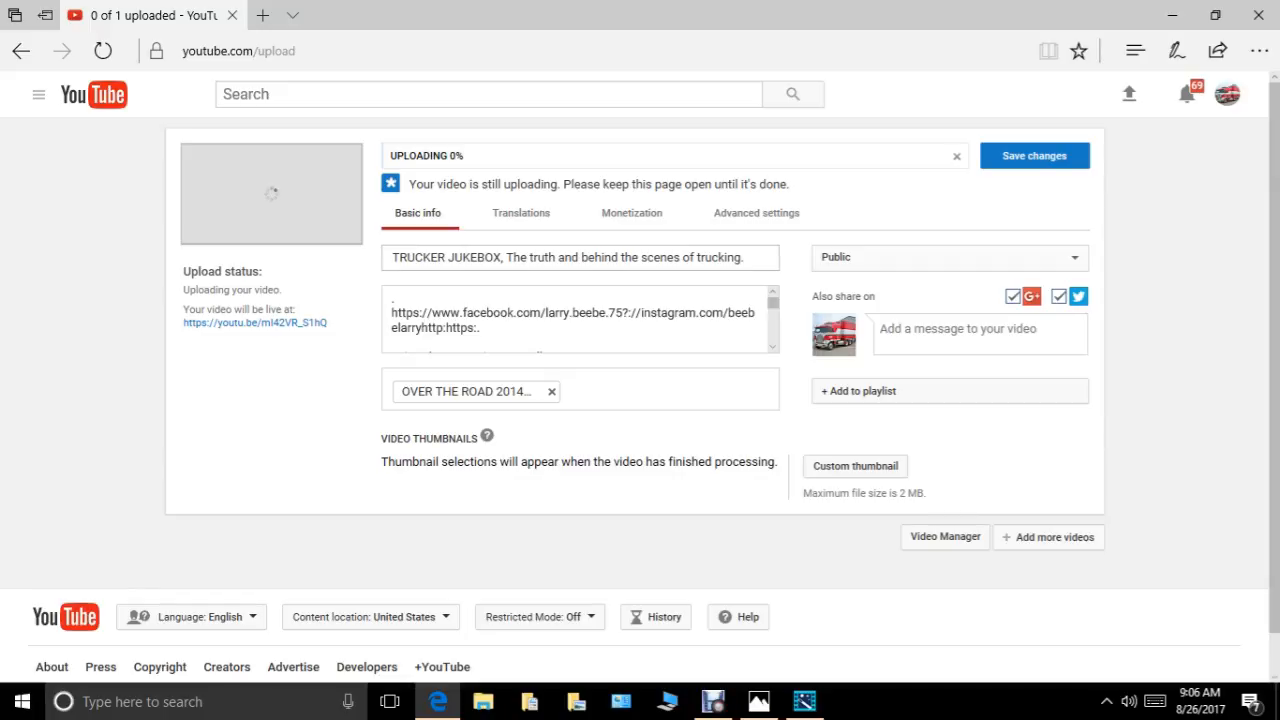
Insert the date "8/25/17." after "TRUCKER JUKEBOX," in the video title.
click(506, 257)
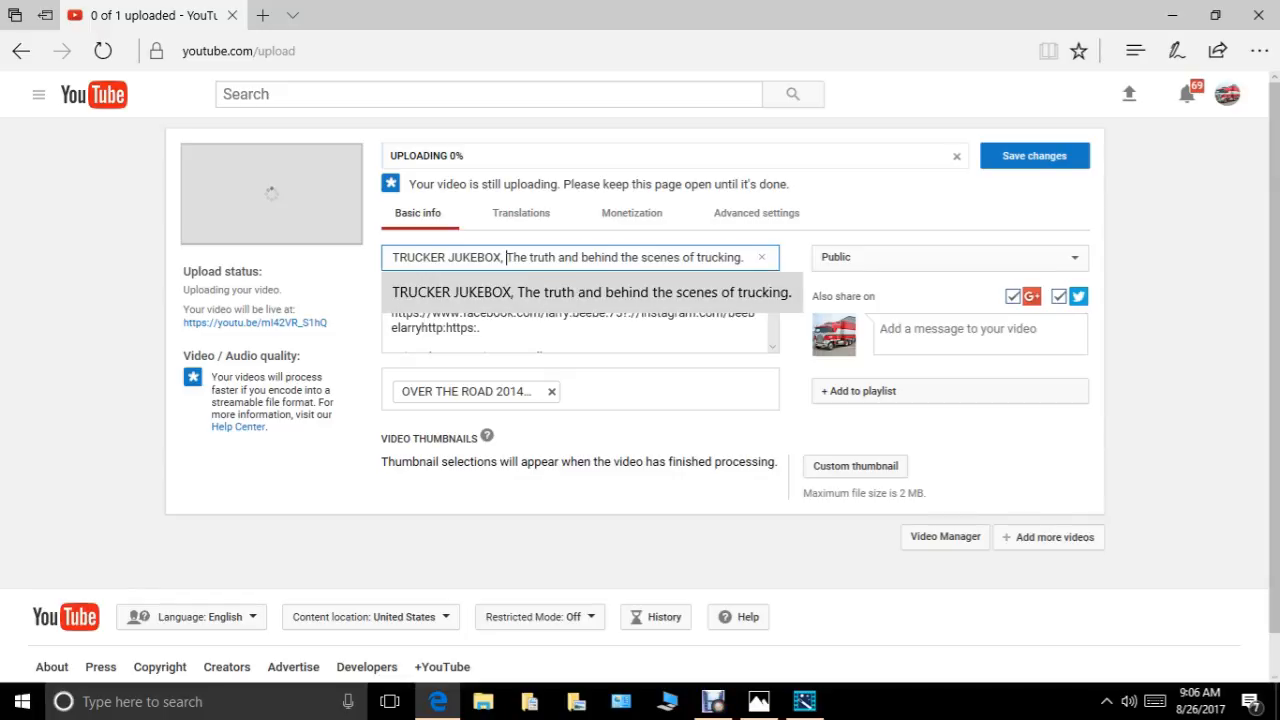
text(8/)
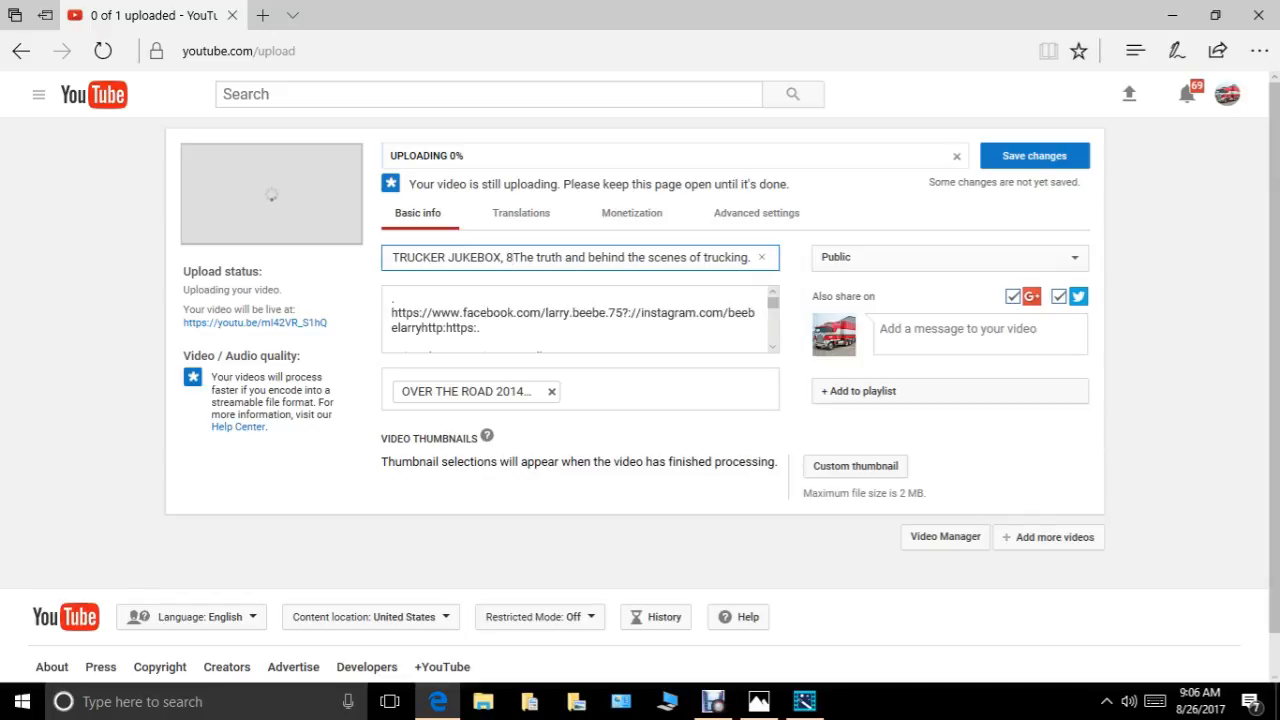
text(2)
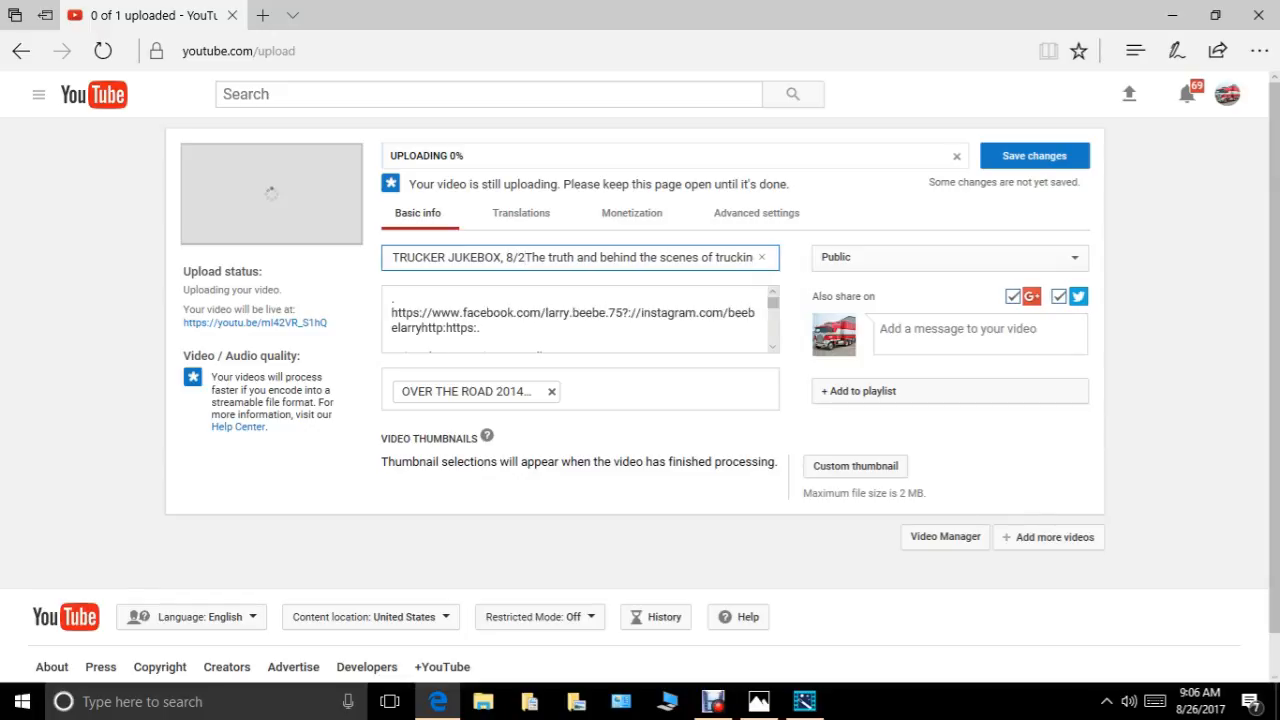
text(5)
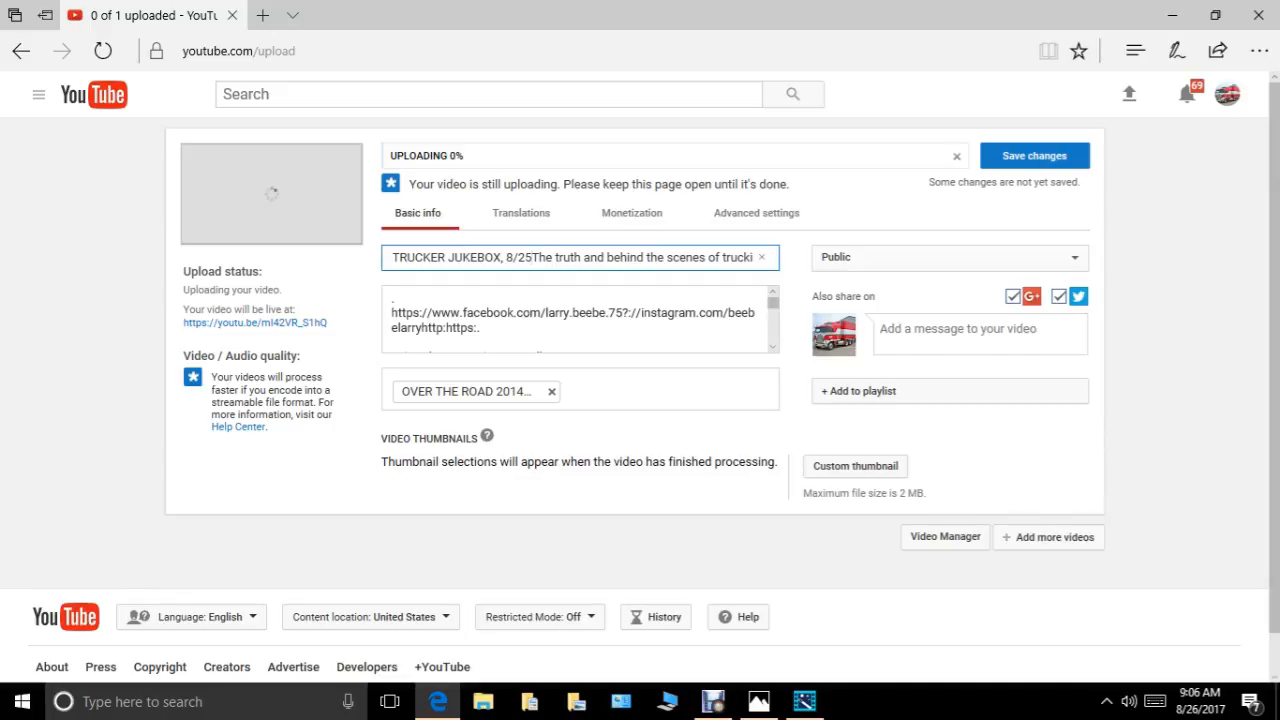
text(/)
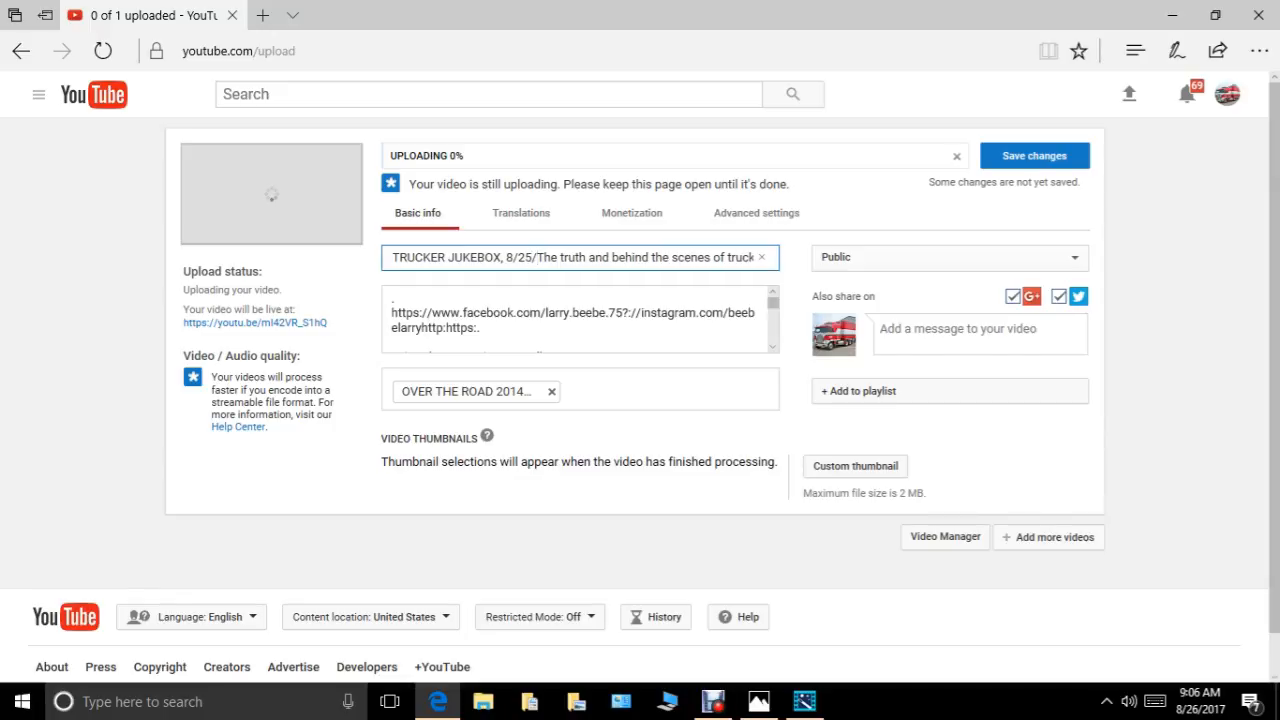
text(17.)
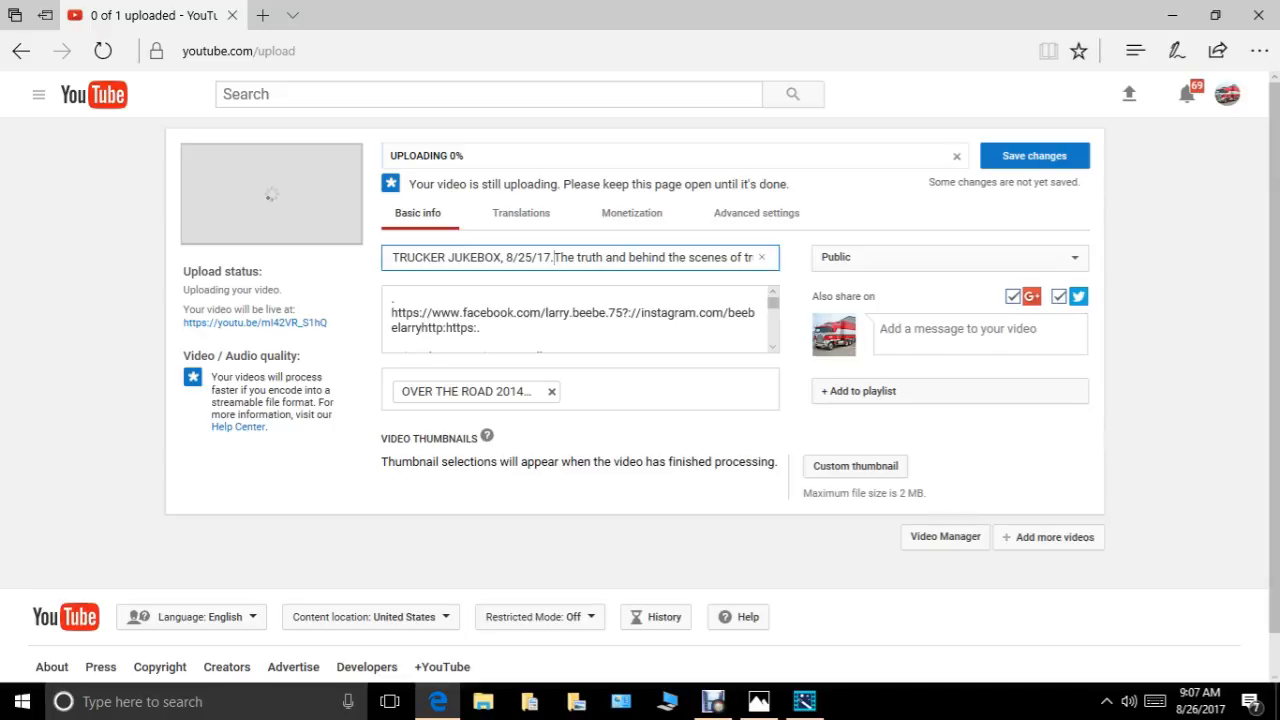
Copy "TRUCKER JUKEBOX" from the video title and add it as a tag.
key(Home)
key(shift+Right)
key(shift+Right)
key(shift+Right)
key(shift+Right)
key(shift+Right)
key(shift+Right)
key(shift+Right)
key(shift+Right)
key(shift+Right)
key(shift+Right)
key(shift+Right)
key(shift+Right)
key(shift+Right)
key(shift+Right)
key(shift+Right)
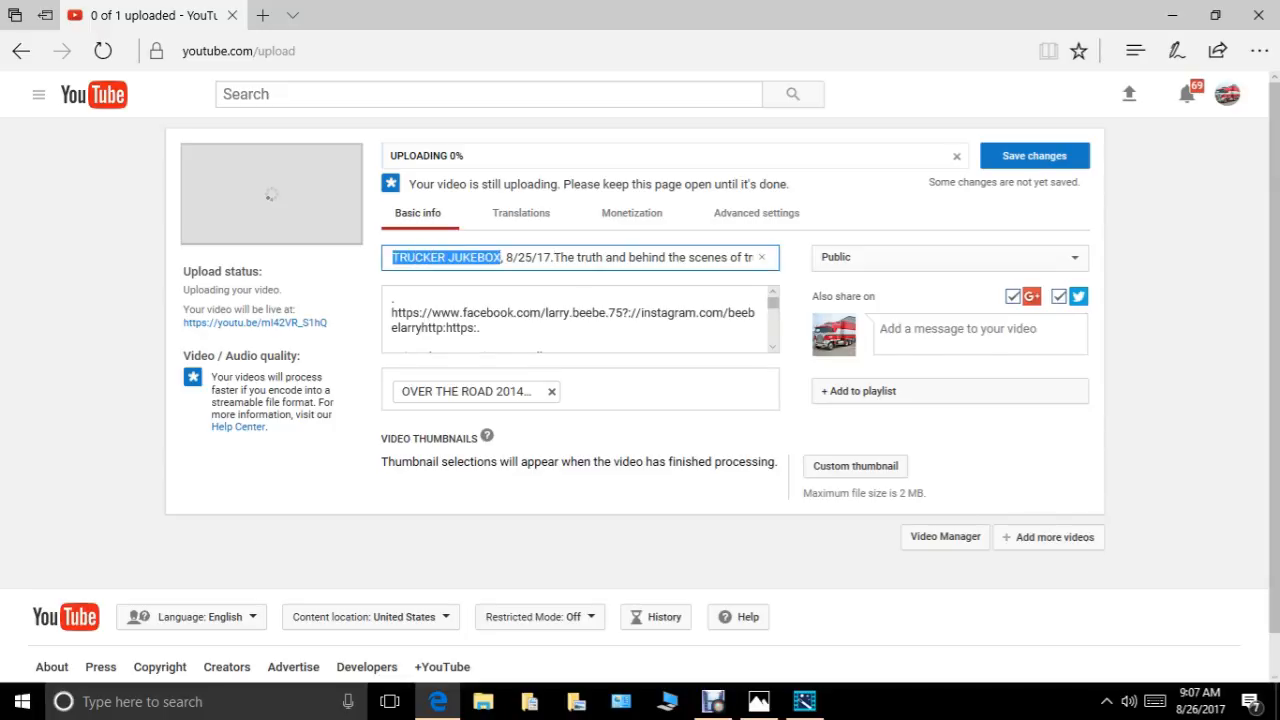
right_click(472, 253)
click(499, 334)
right_click(607, 390)
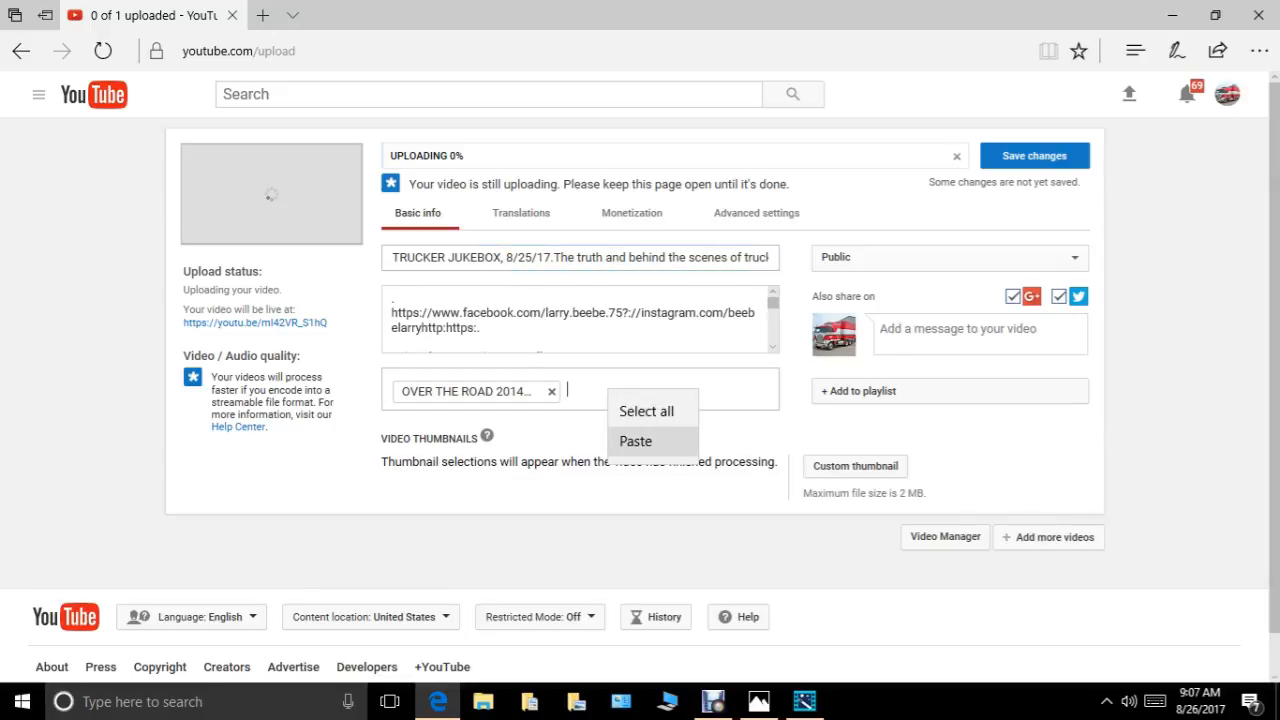
click(635, 441)
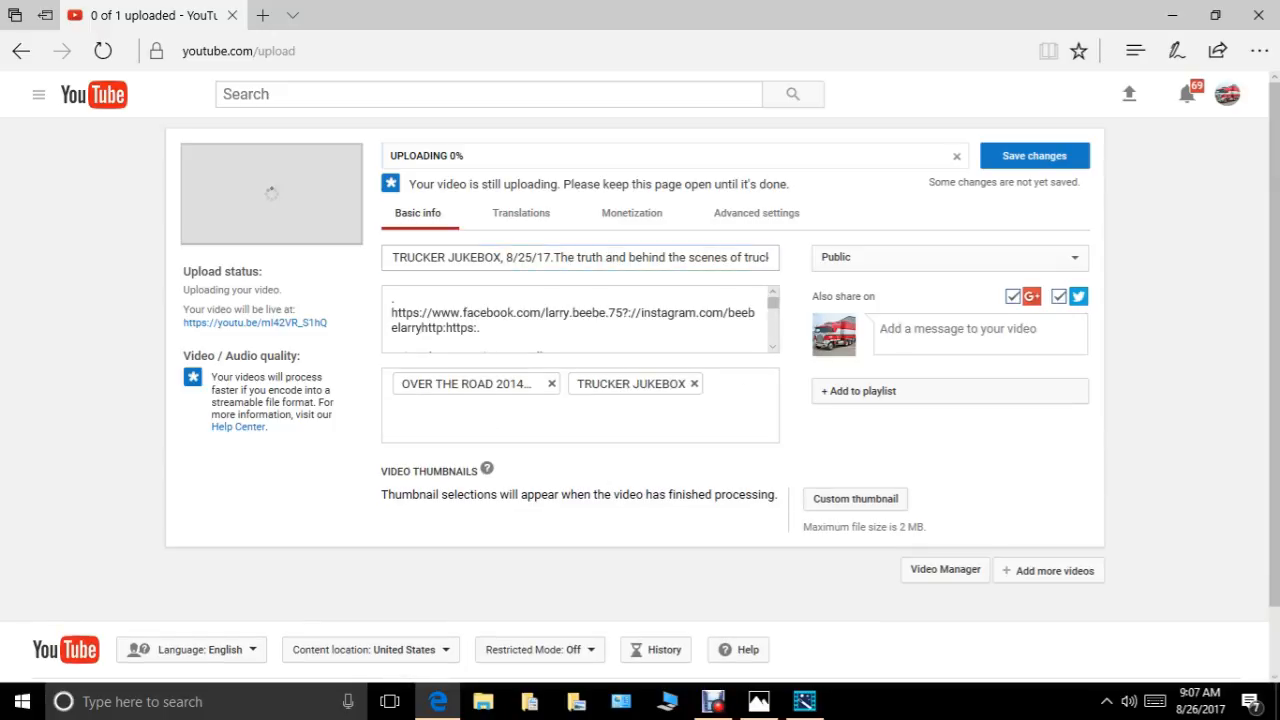
Copy the date "8/25/17" from the video title and add it as another tag.
drag(506, 257, 551, 257)
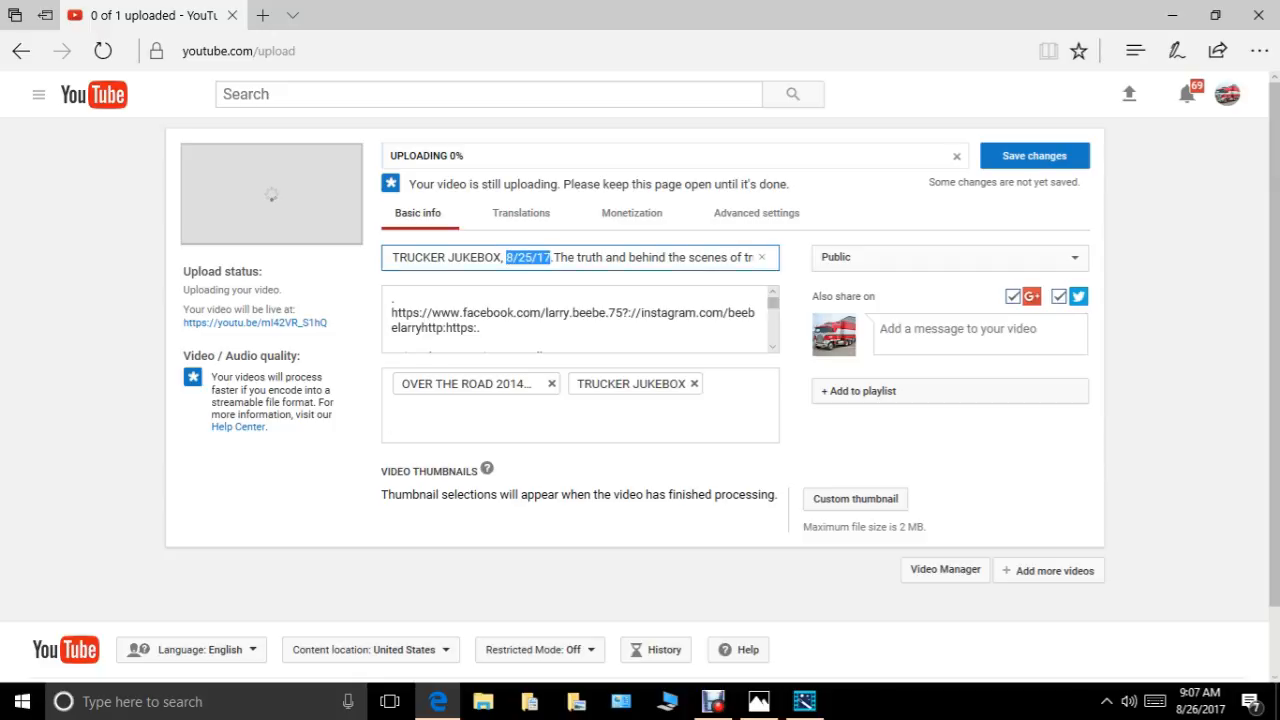
right_click(545, 259)
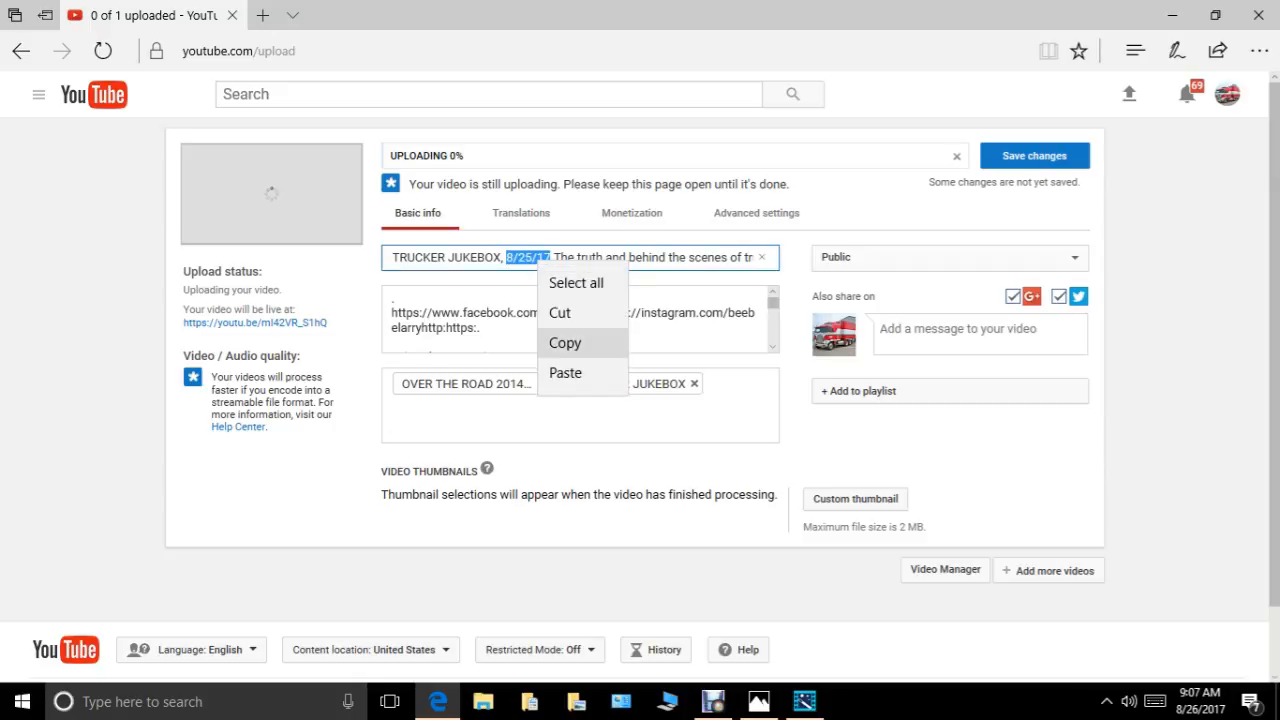
click(565, 343)
right_click(660, 412)
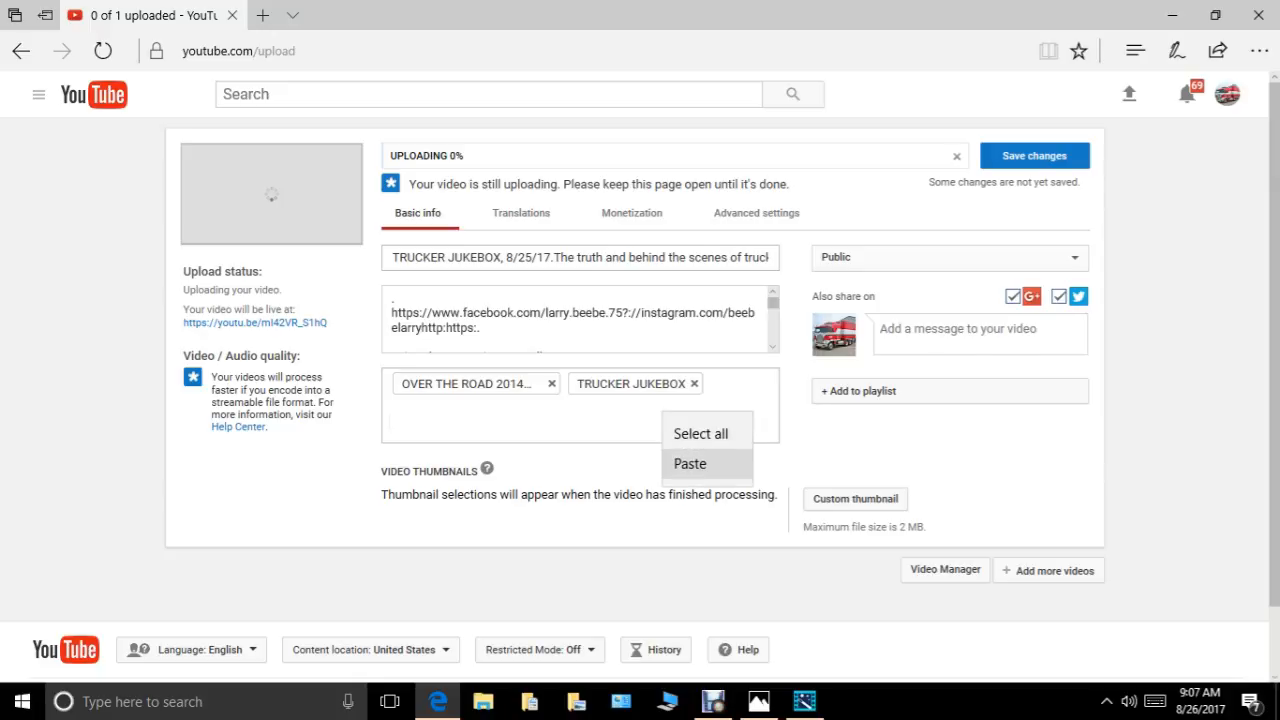
click(690, 463)
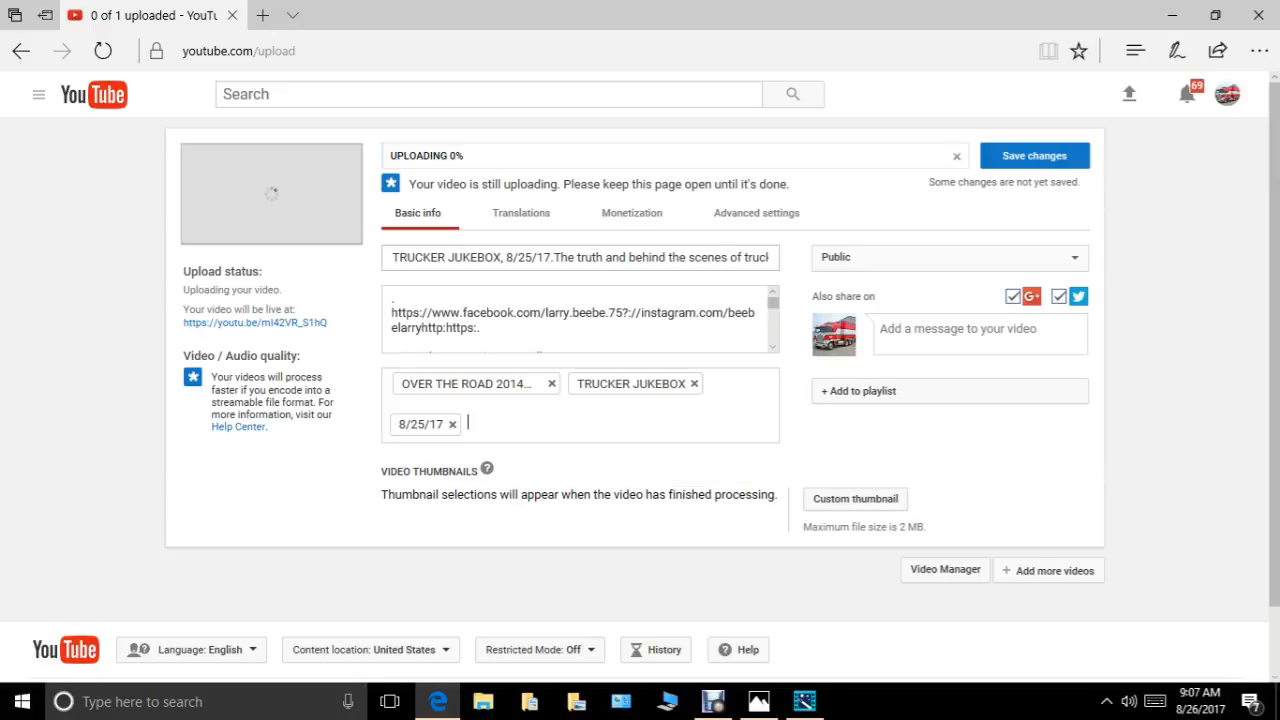
Copy the title phrase "The truth and behind the scenes of trucking." and add it as a tag.
drag(554, 257, 760, 257)
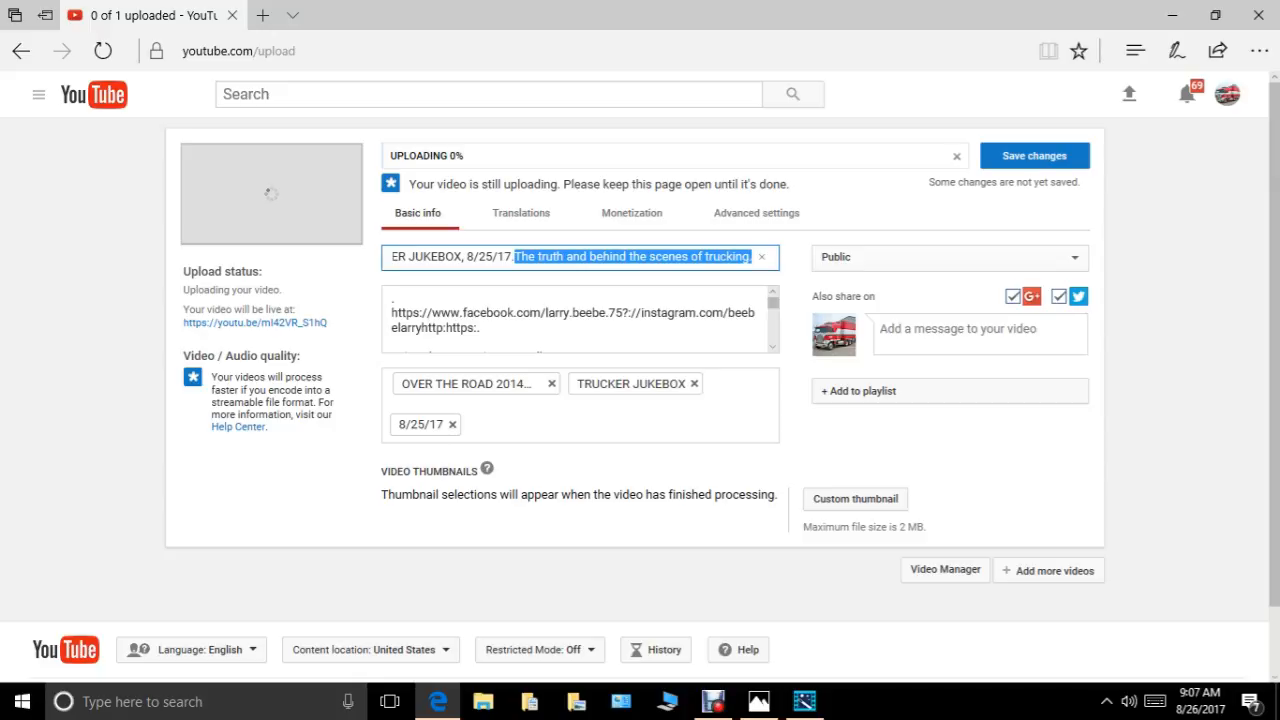
right_click(610, 257)
click(634, 338)
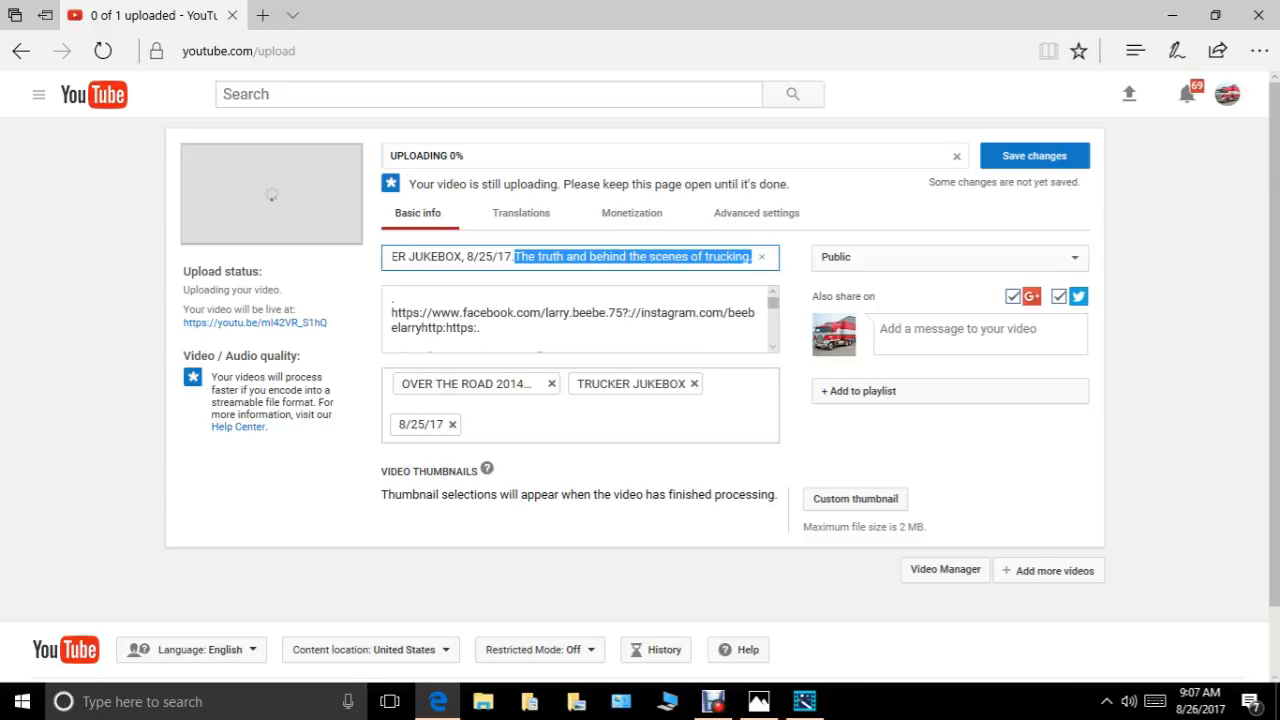
right_click(560, 413)
click(586, 463)
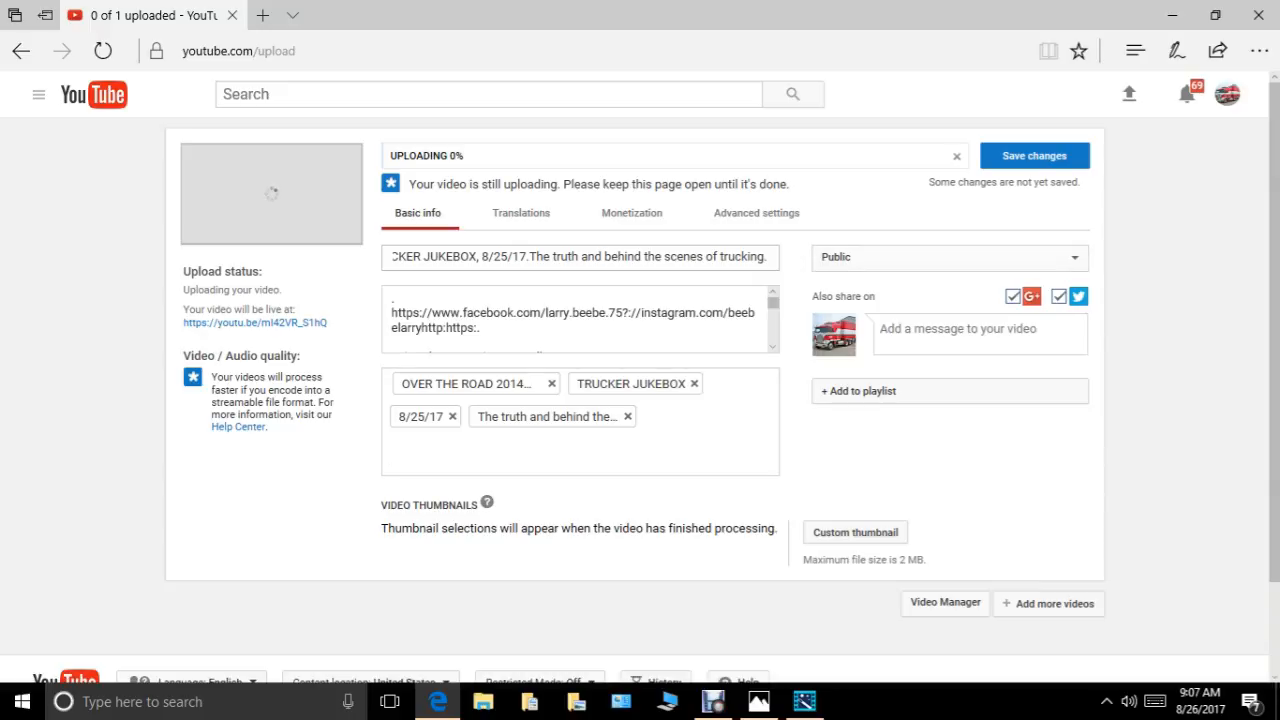
Schedule the video's publication for Aug 27, 2017 at 4:00 AM local time and save the changes.
click(949, 258)
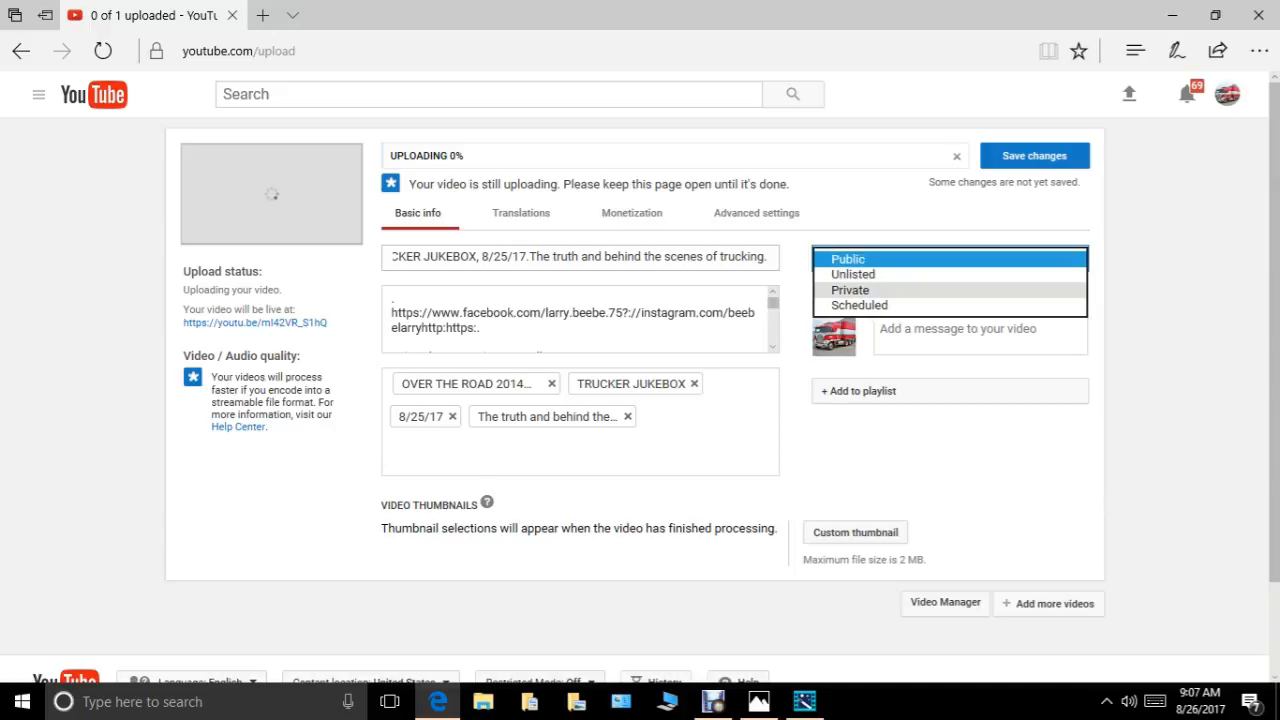
click(860, 305)
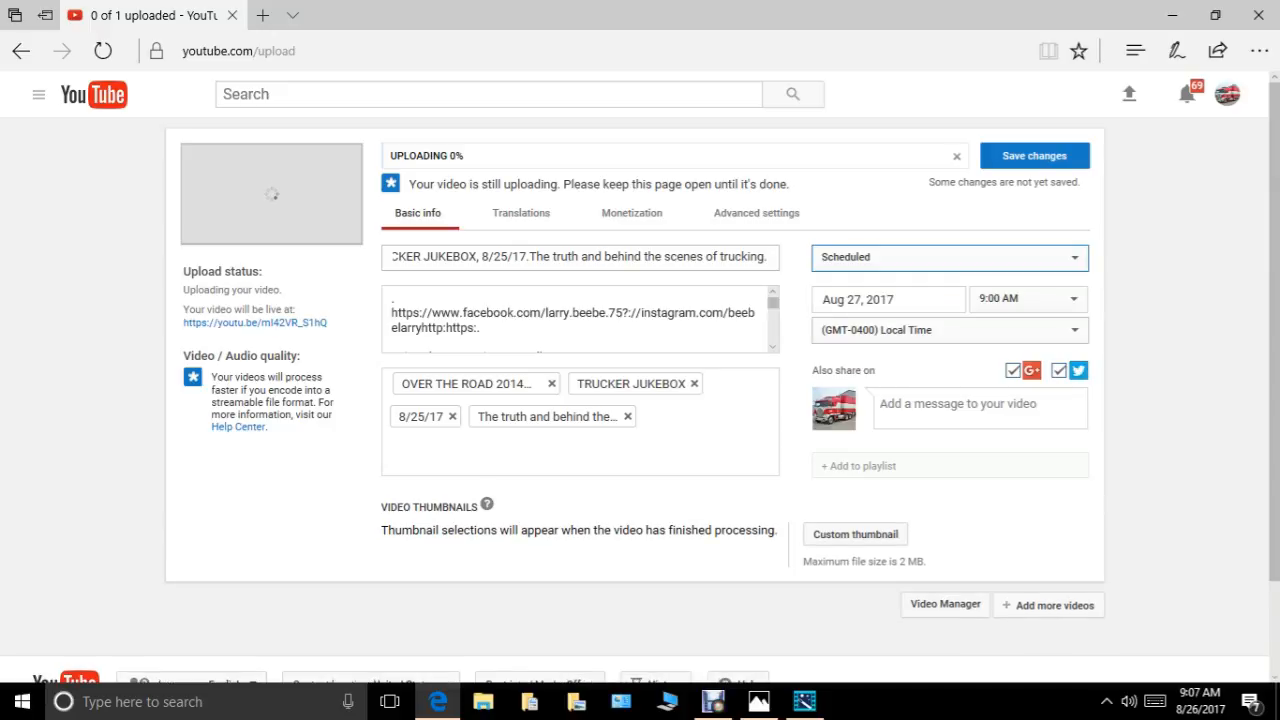
click(1028, 298)
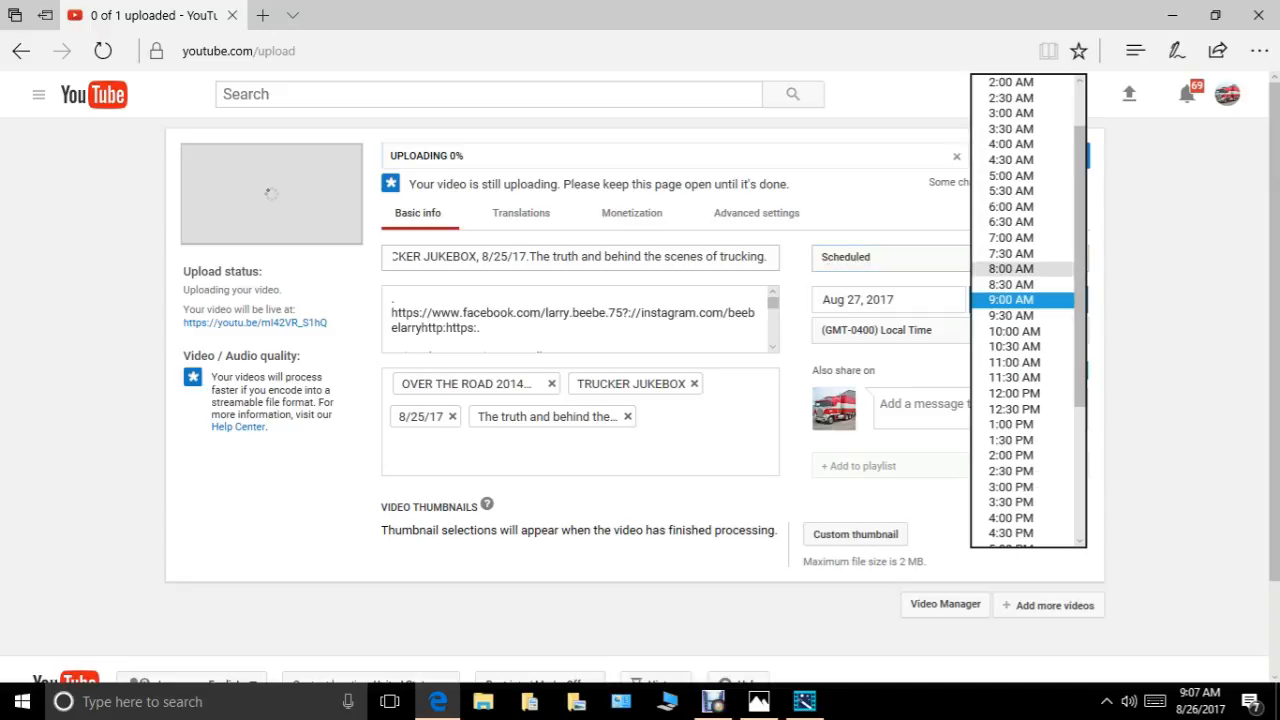
click(1011, 144)
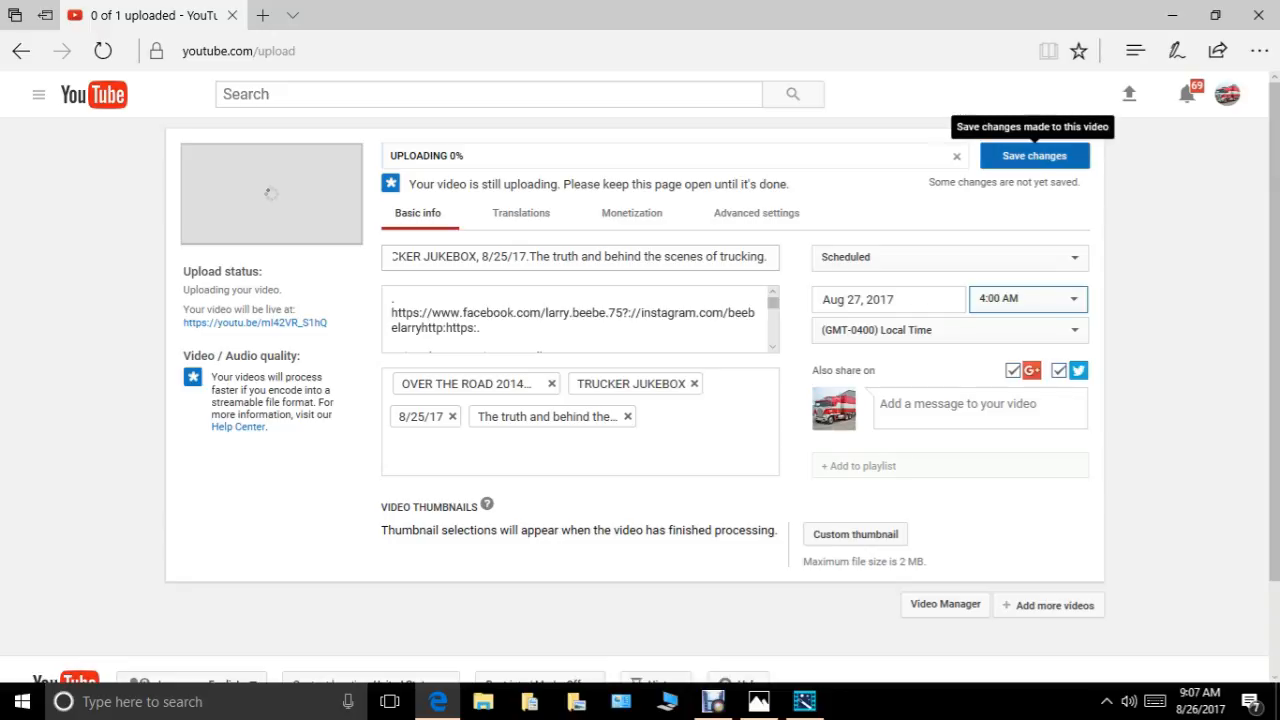
click(1034, 155)
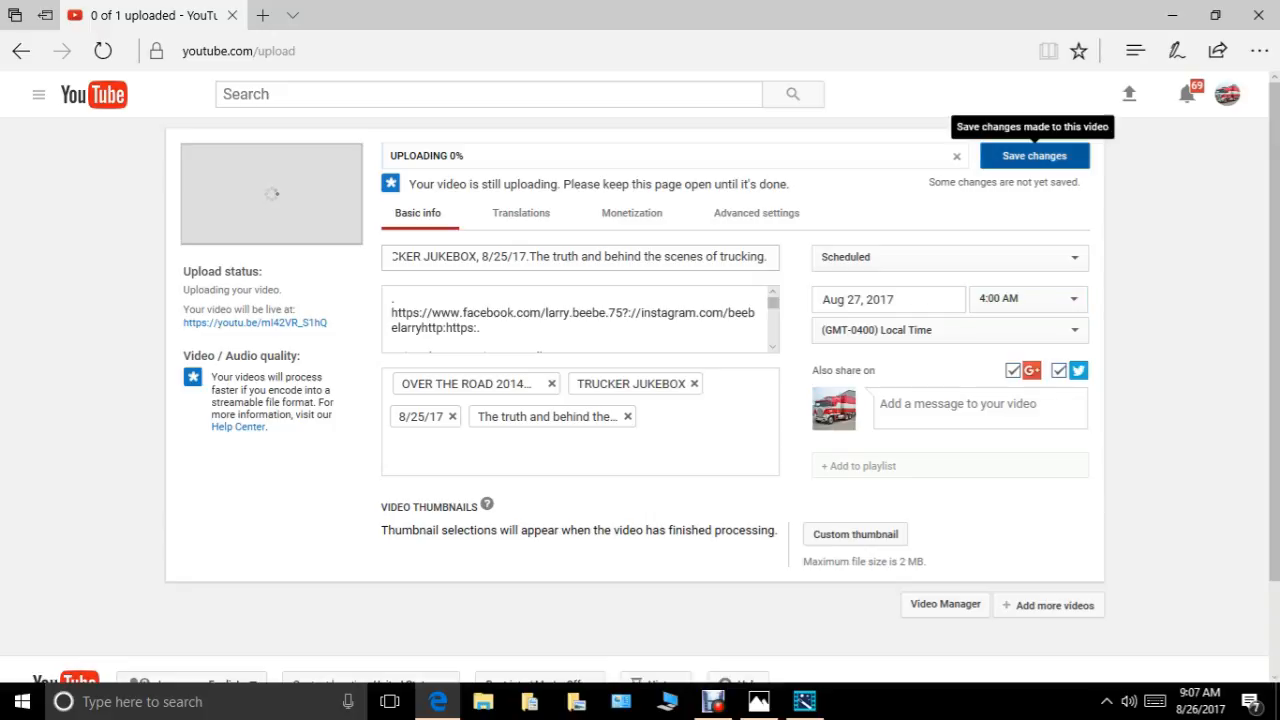
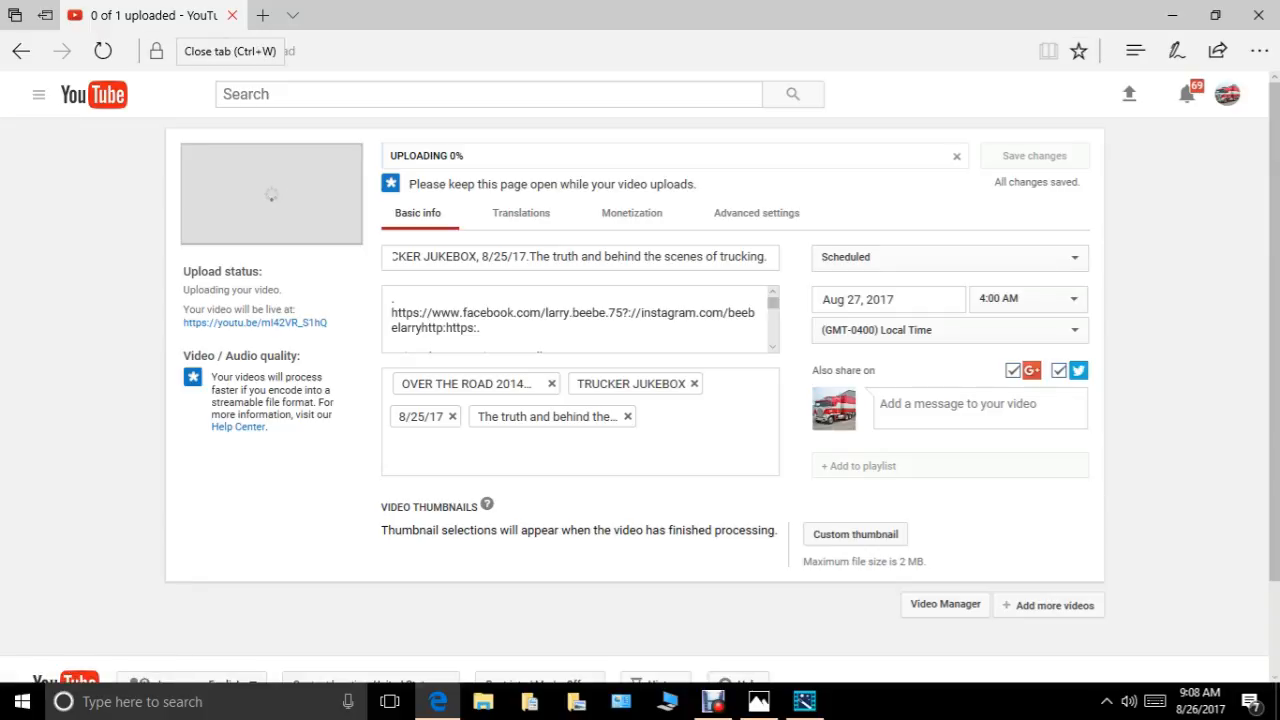
Close the tab with the video upload still in progress and confirm leaving the page.
click(232, 15)
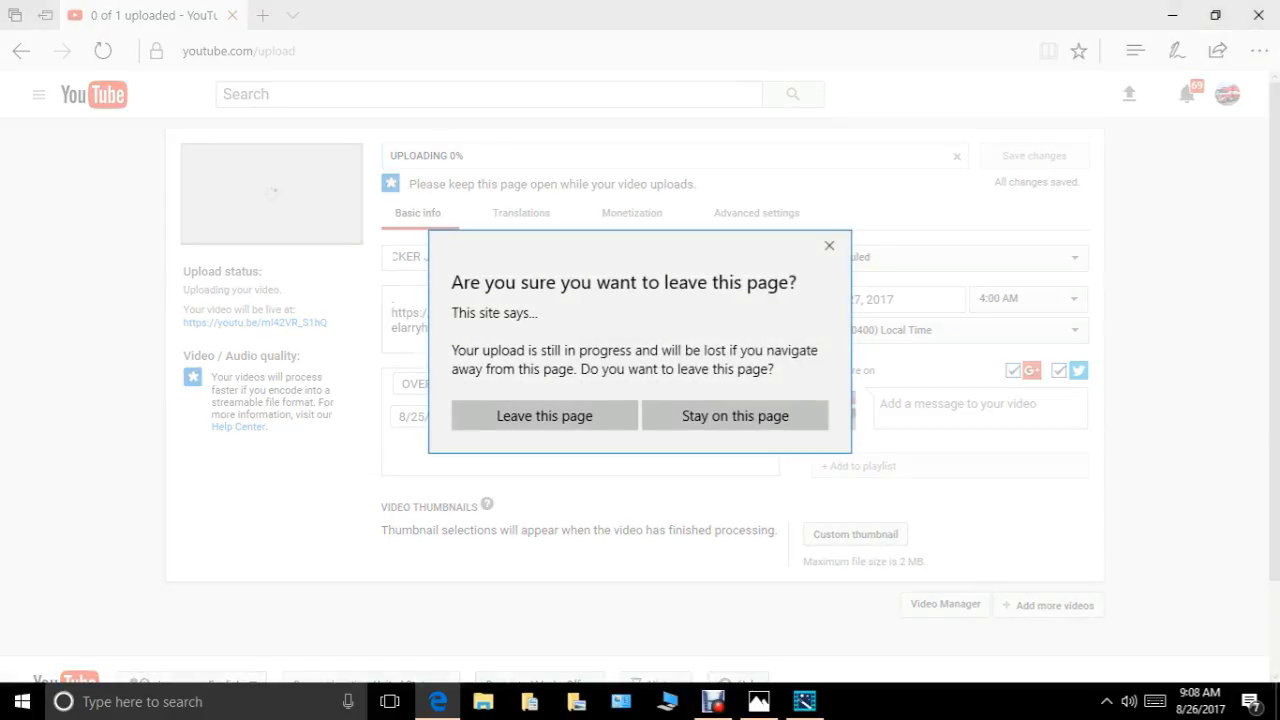
key(Return)
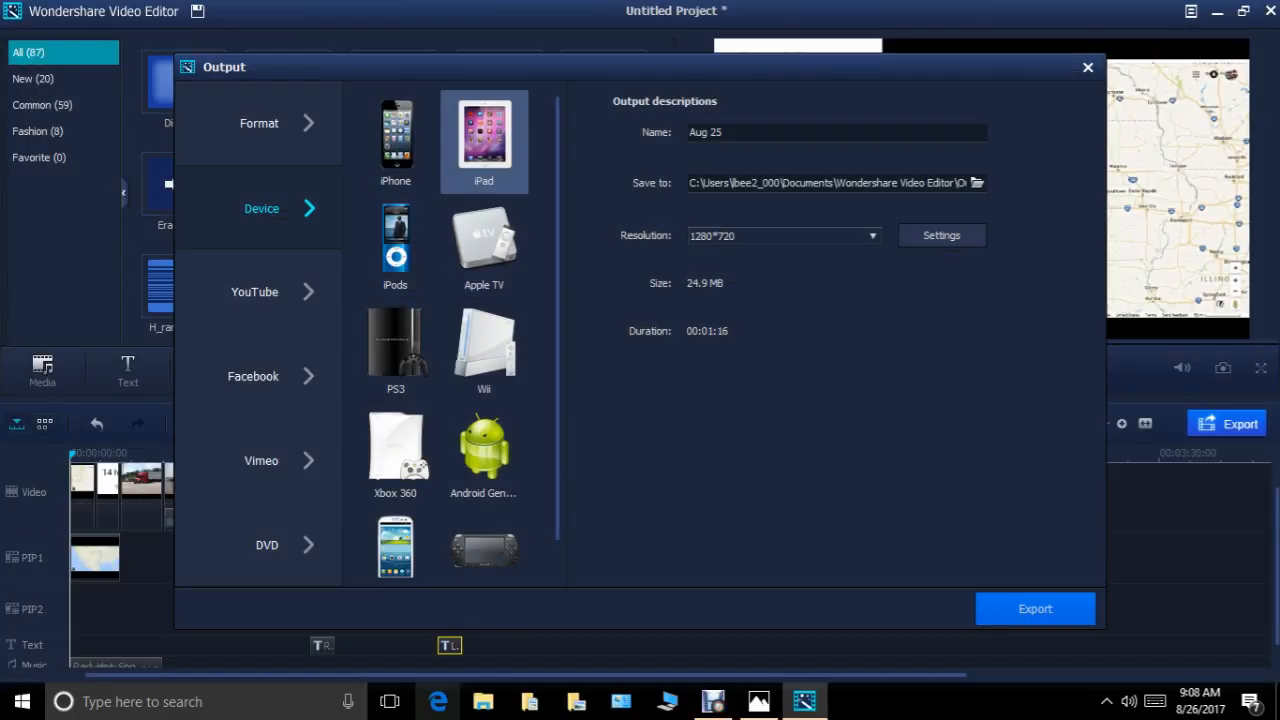
Reopen the web browser, search the web for "youtube" and open the official YouTube site.
click(438, 702)
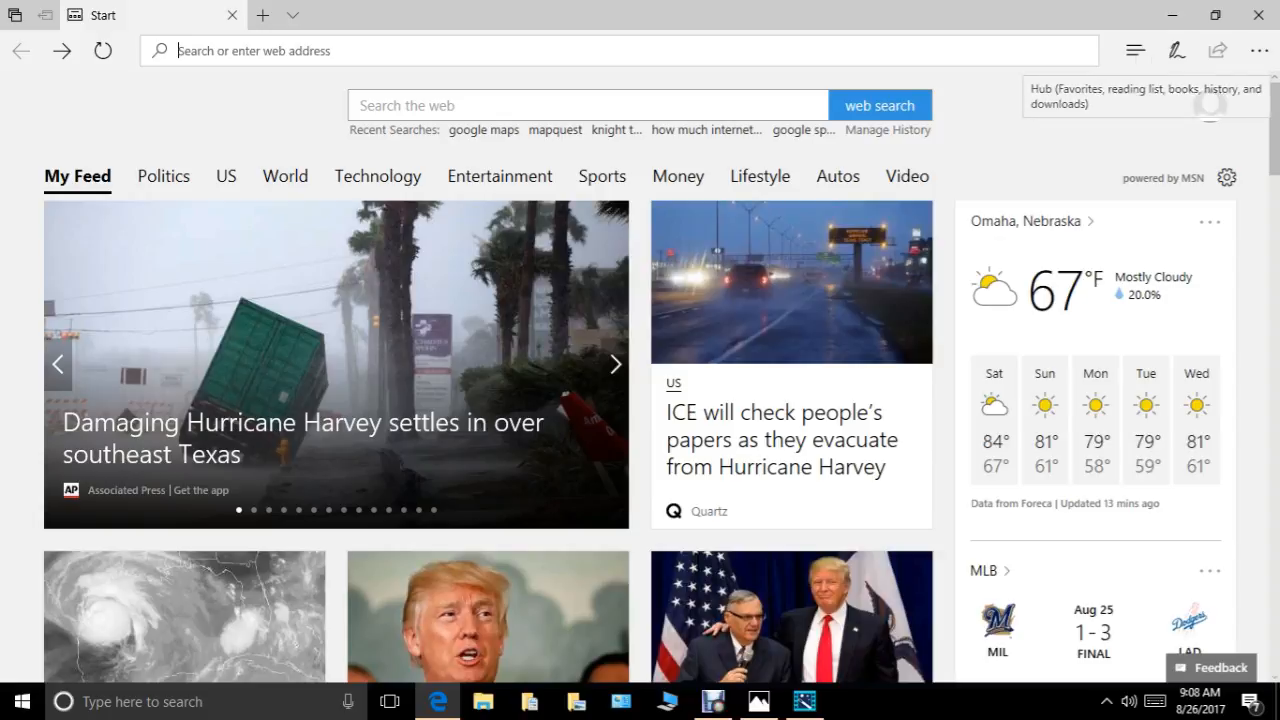
click(420, 105)
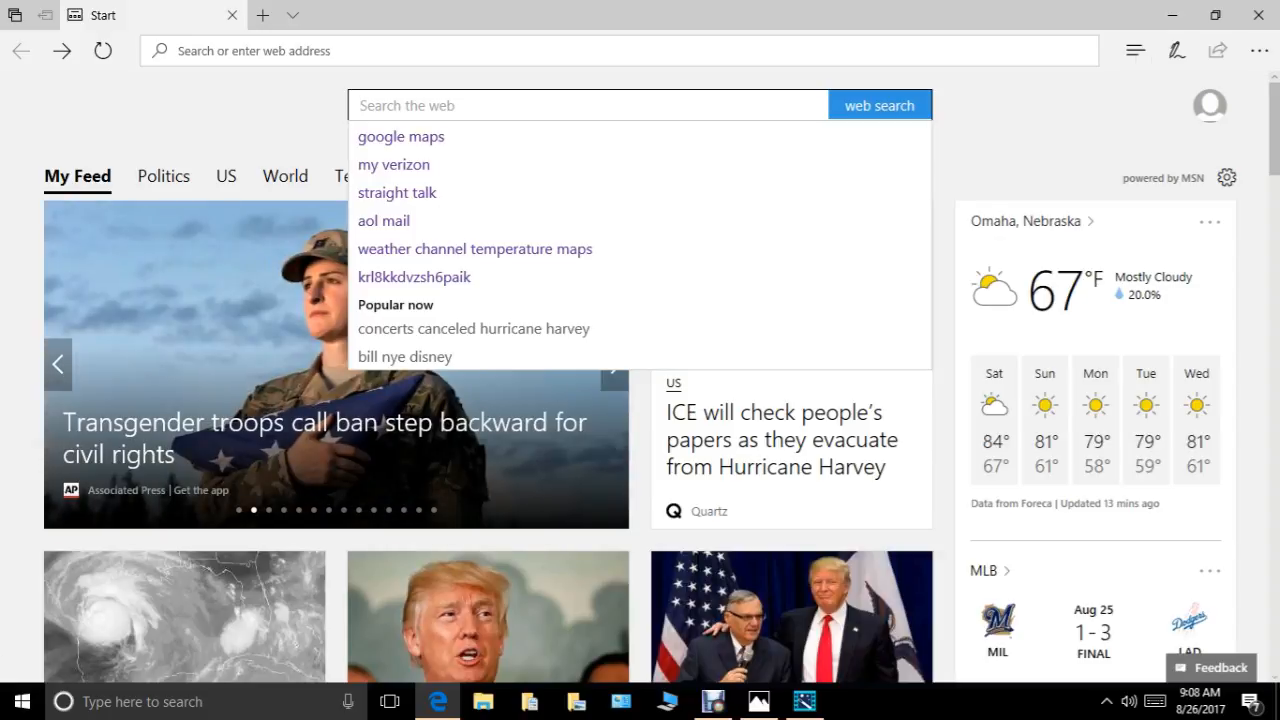
text(you)
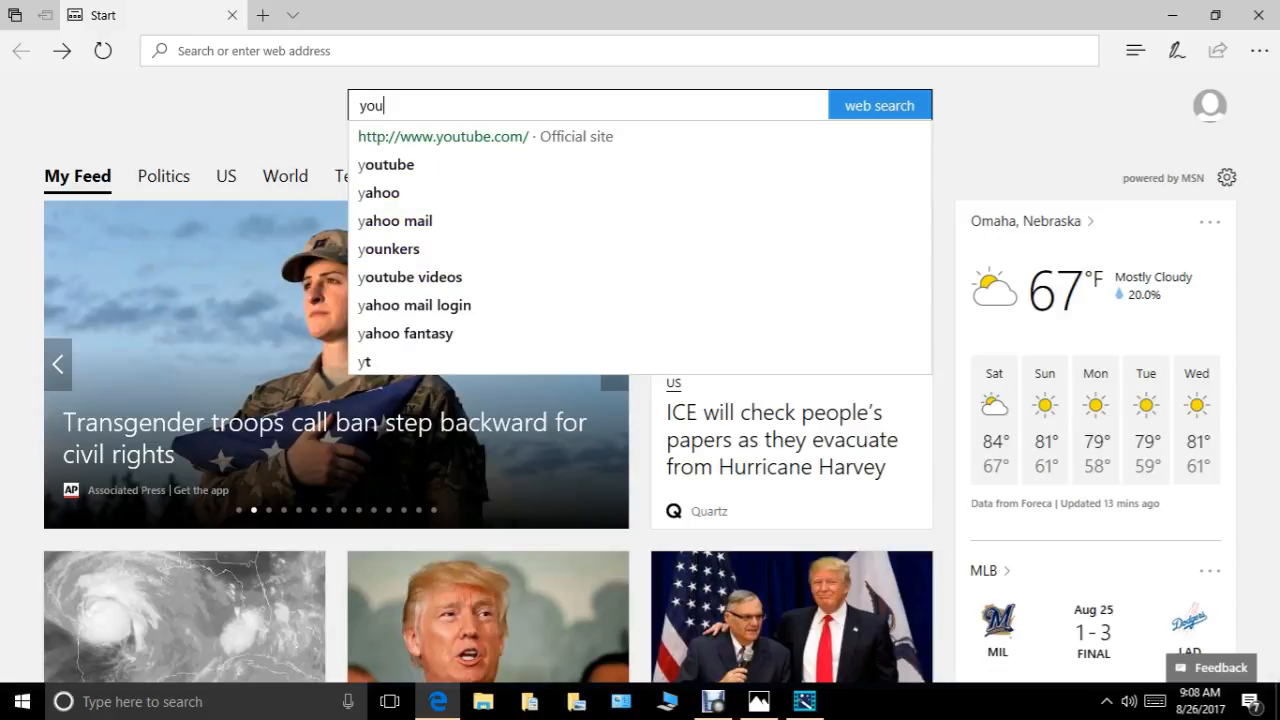
text(tube)
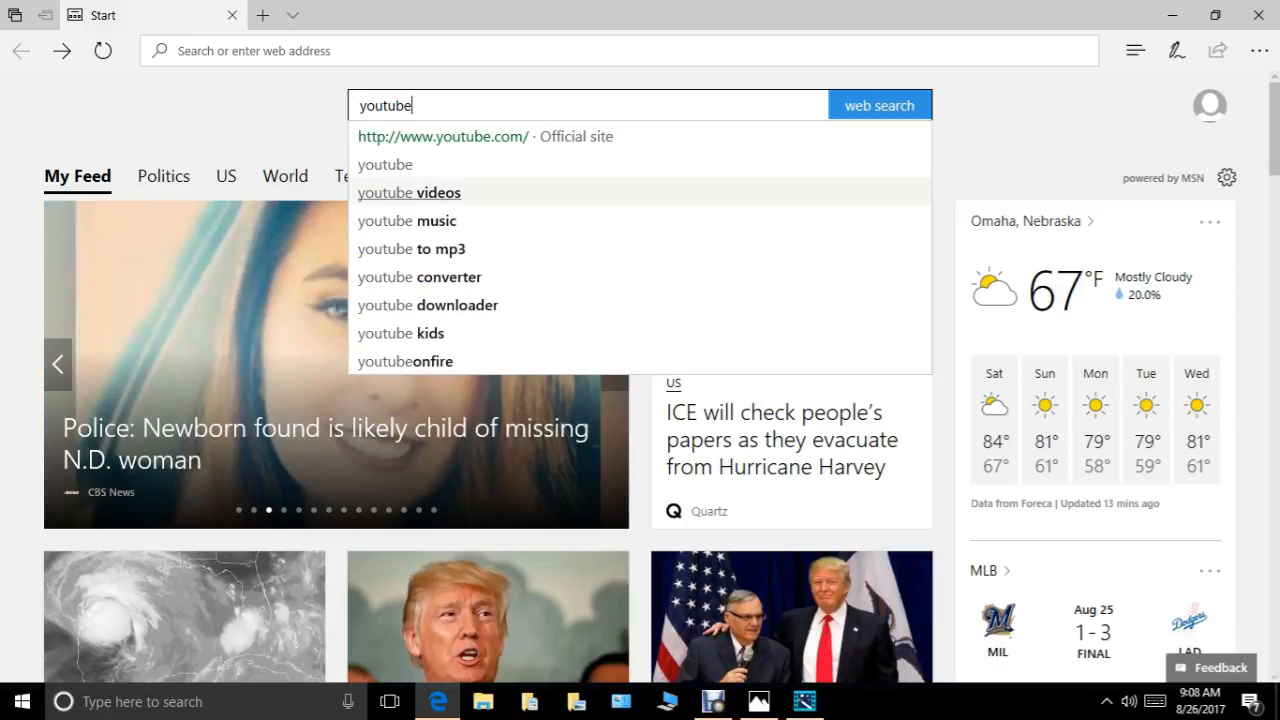
key(Return)
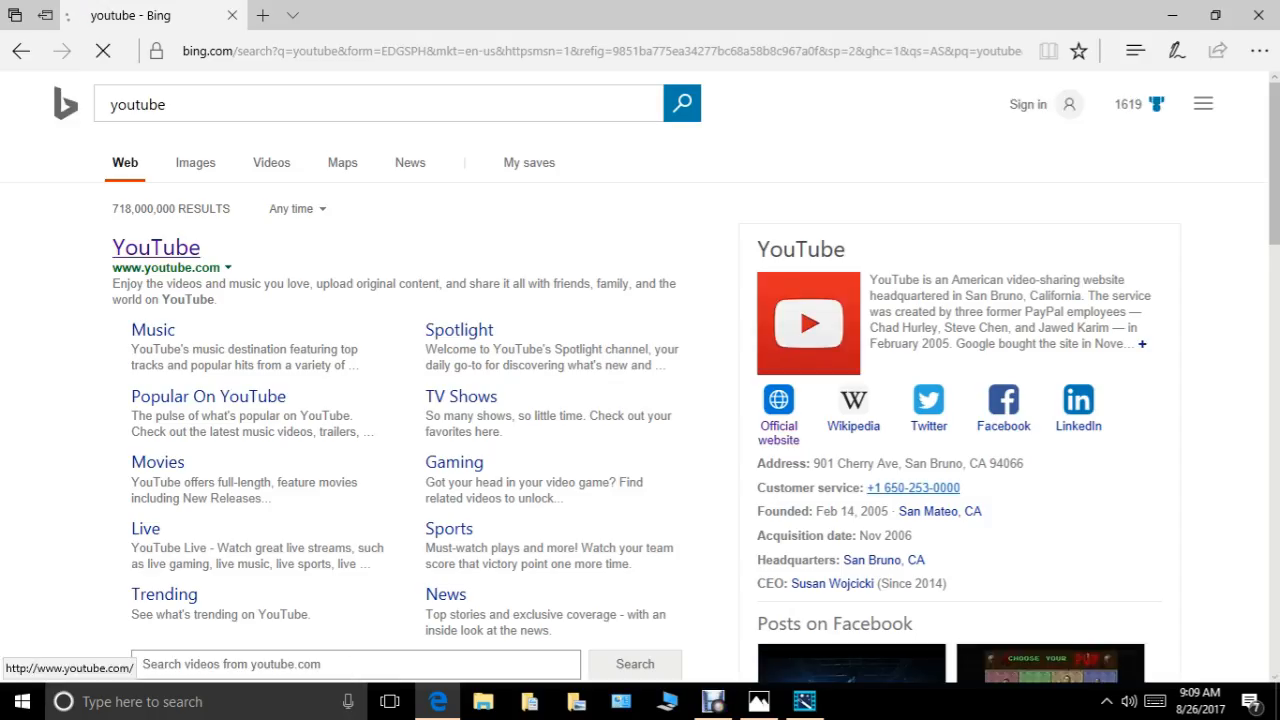
click(156, 247)
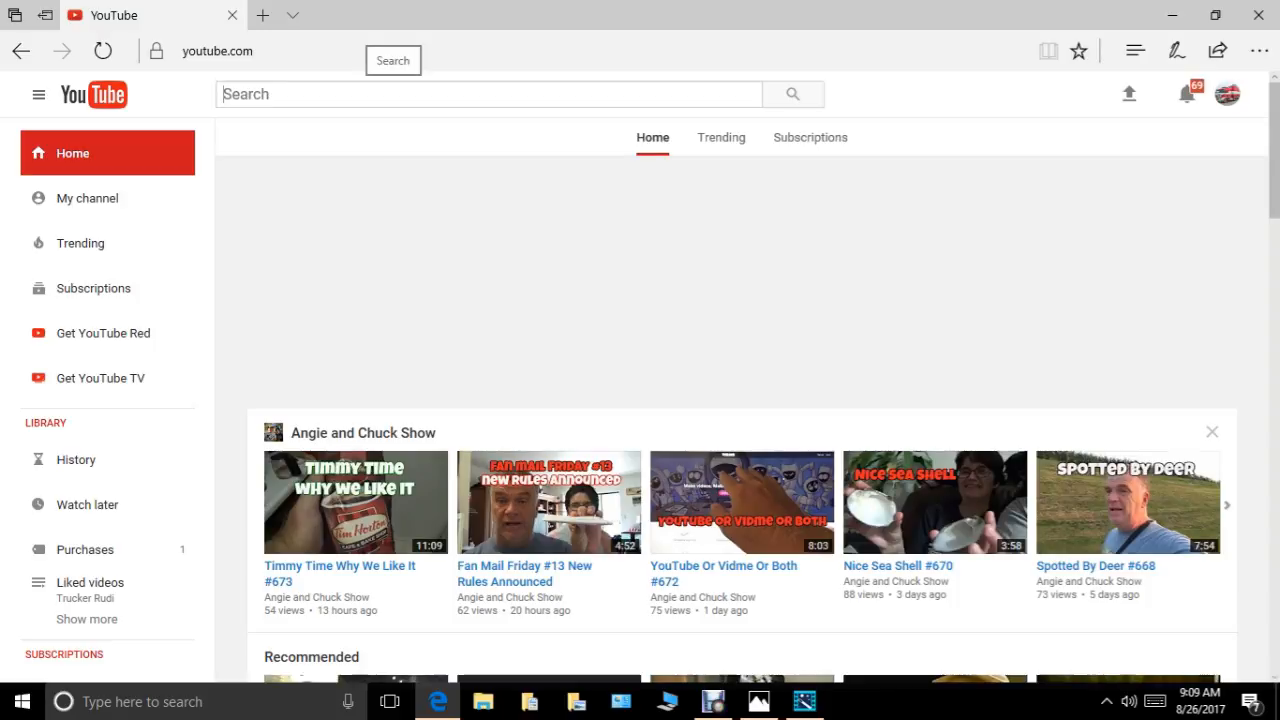
Search YouTube for "8/25/17" and look through the results for the trucking video.
text(8)
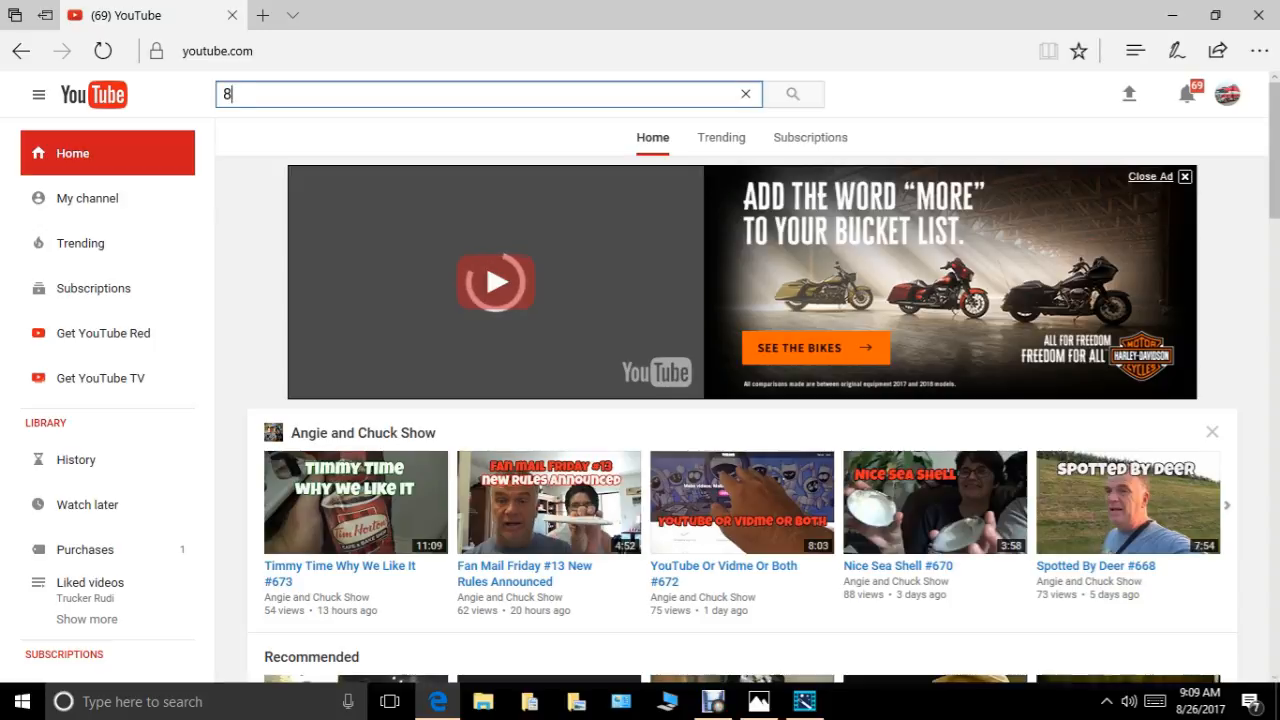
text(/)
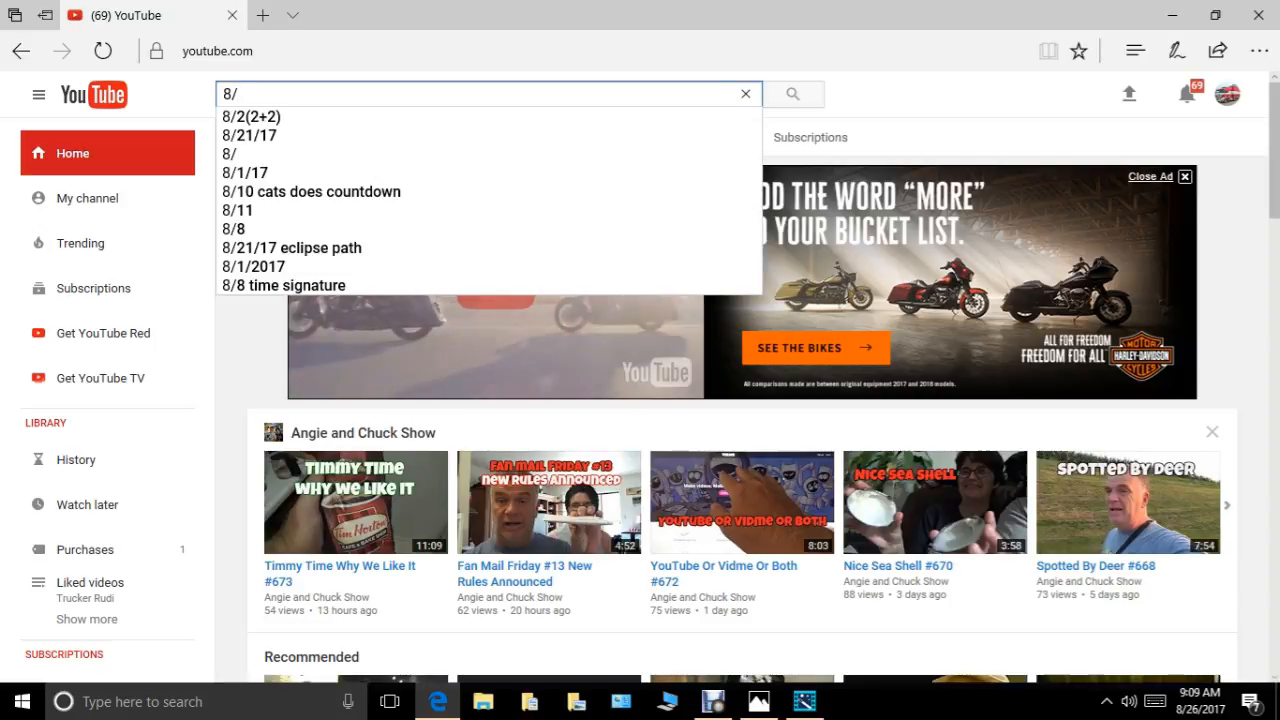
text(25)
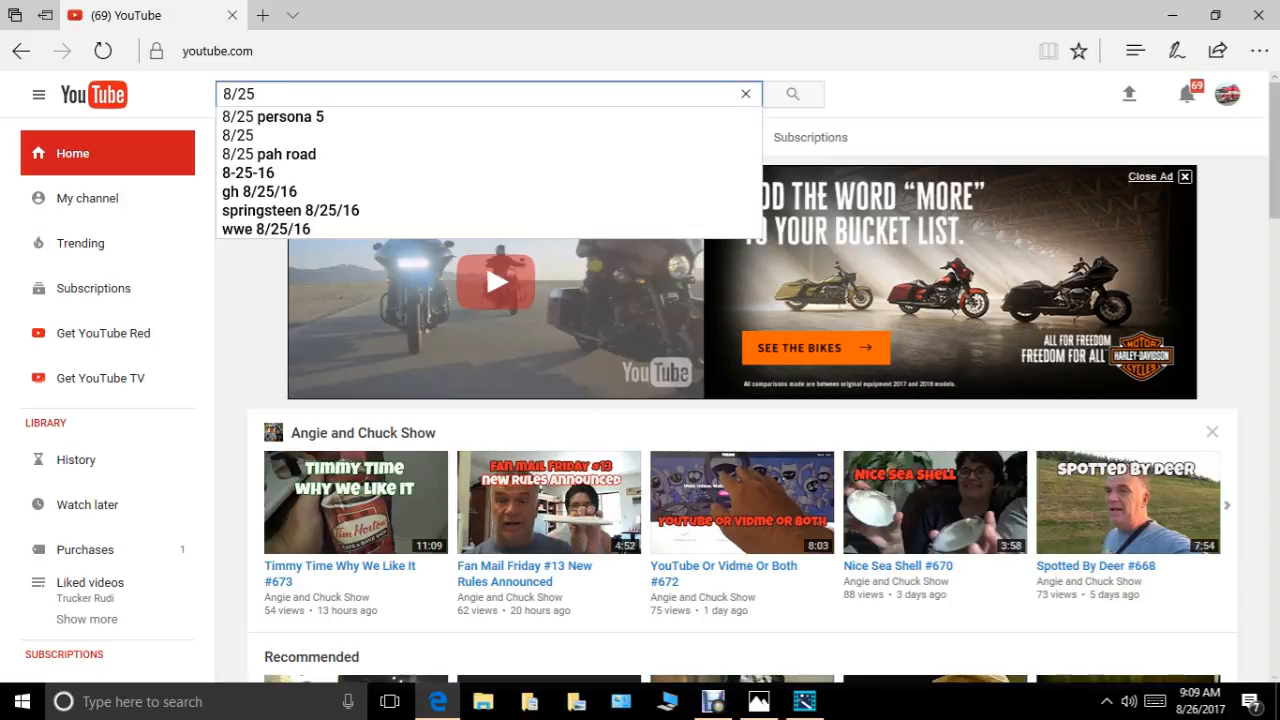
text(/1)
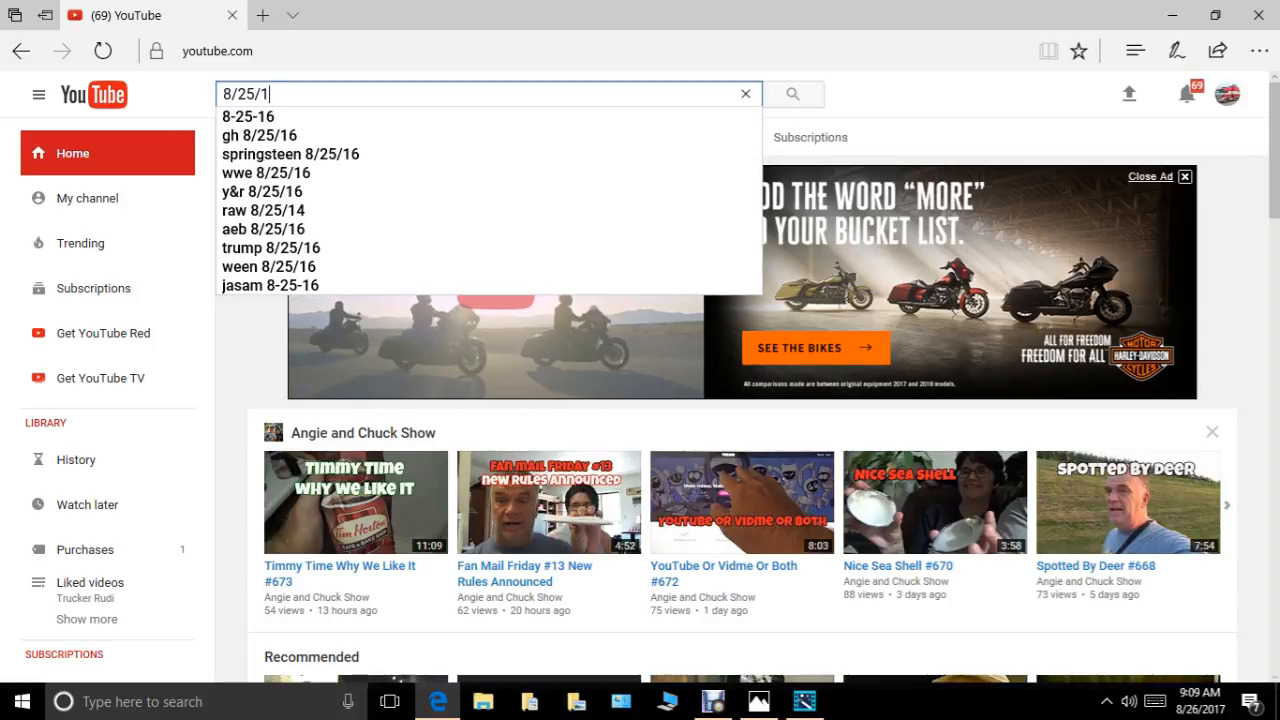
text(7)
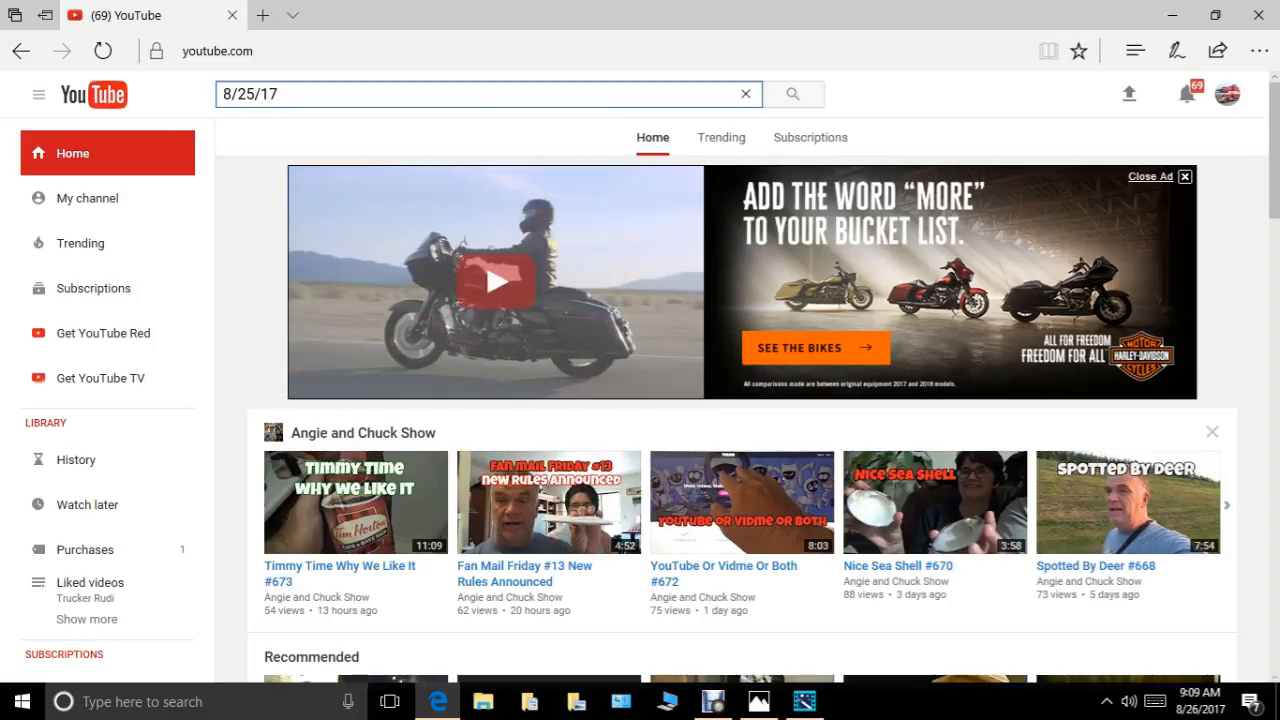
key(Return)
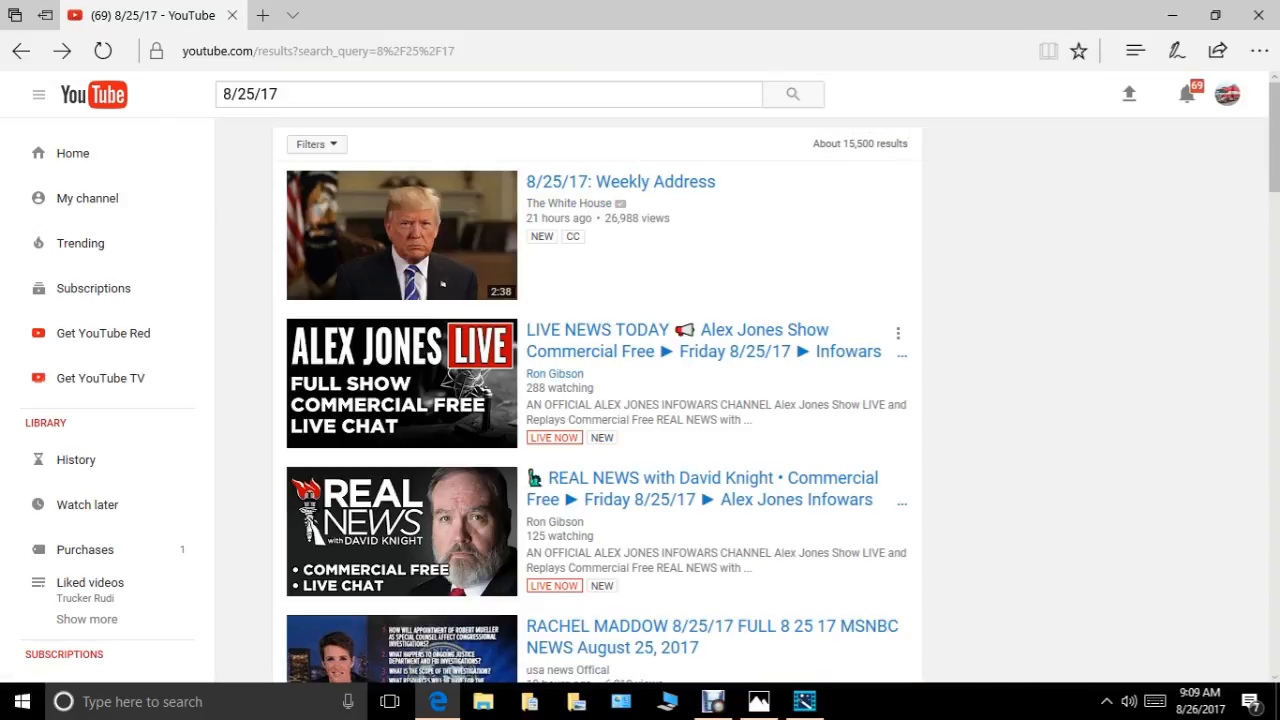
scroll(667, 354, down, 3)
scroll(667, 354, down, 7)
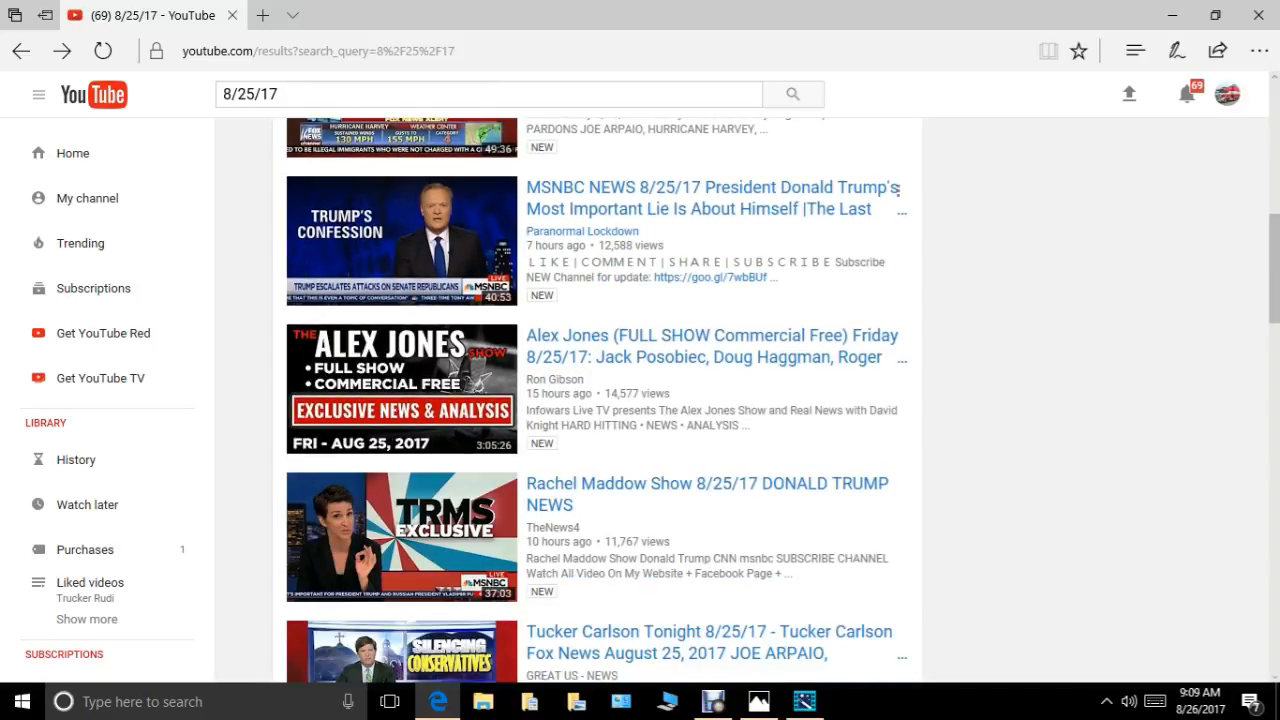
scroll(667, 354, down, 4)
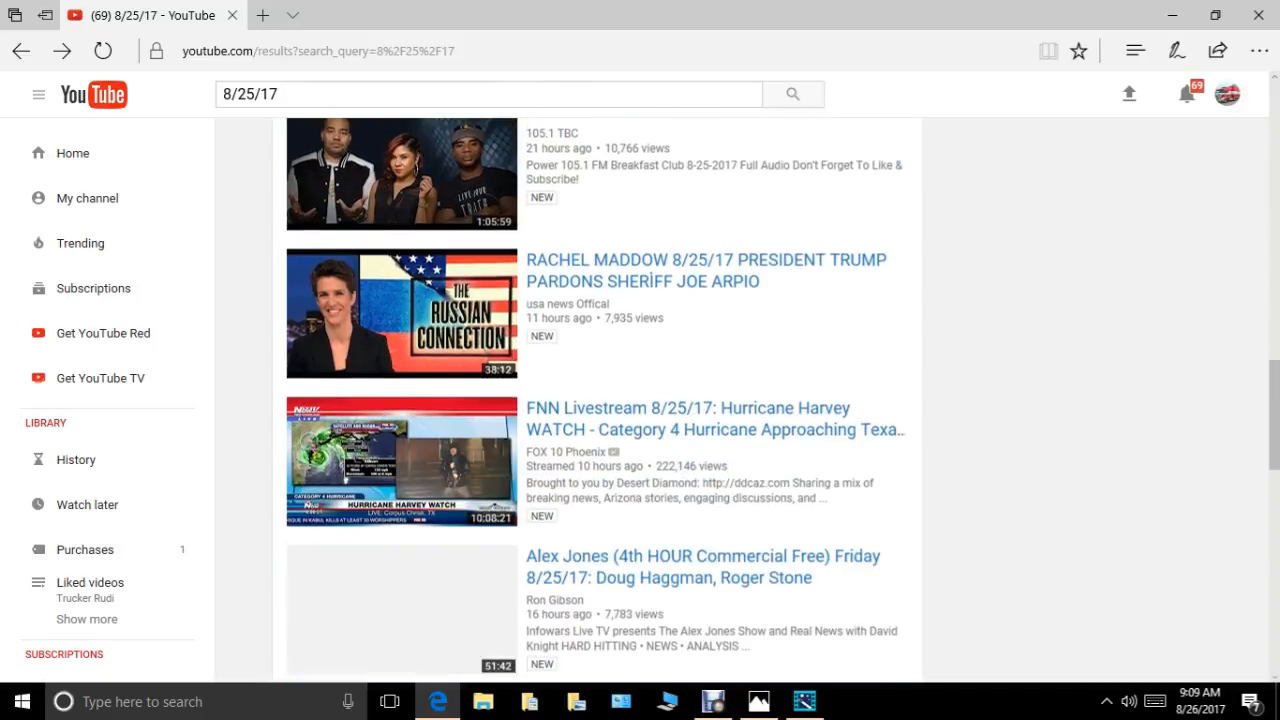
scroll(667, 354, down, 3)
scroll(667, 354, down, 8)
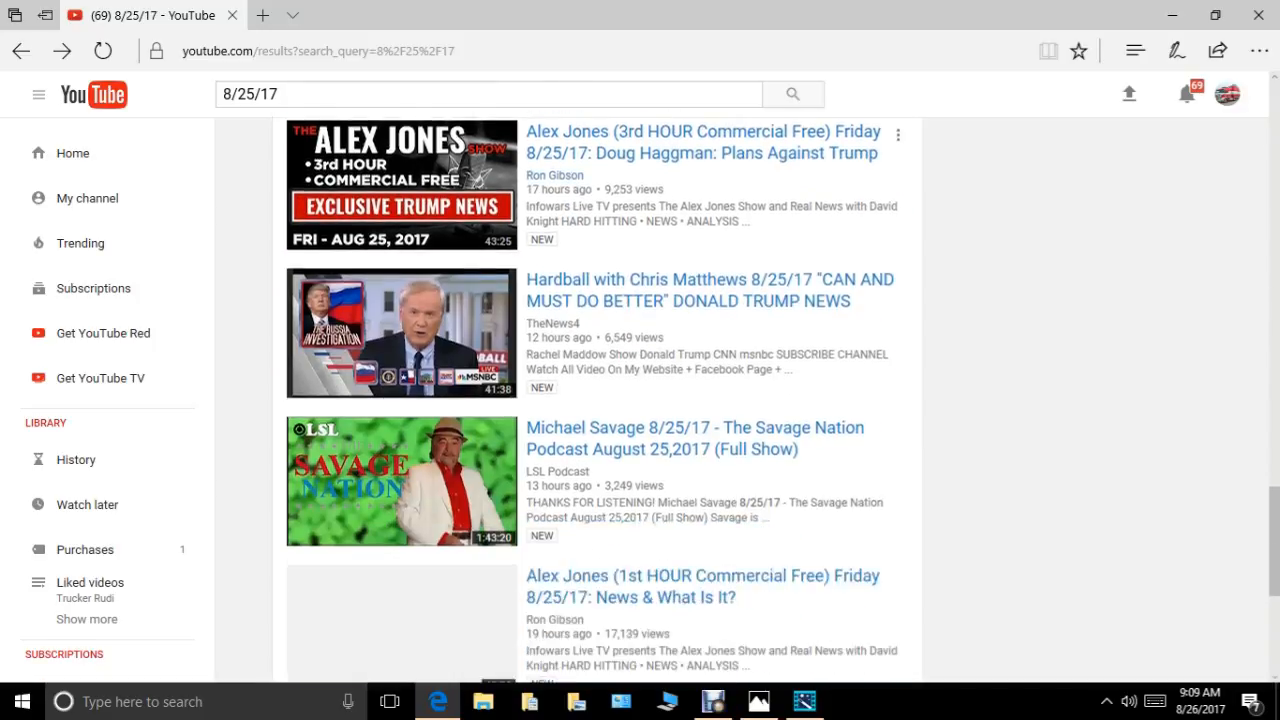
scroll(667, 354, up, 9)
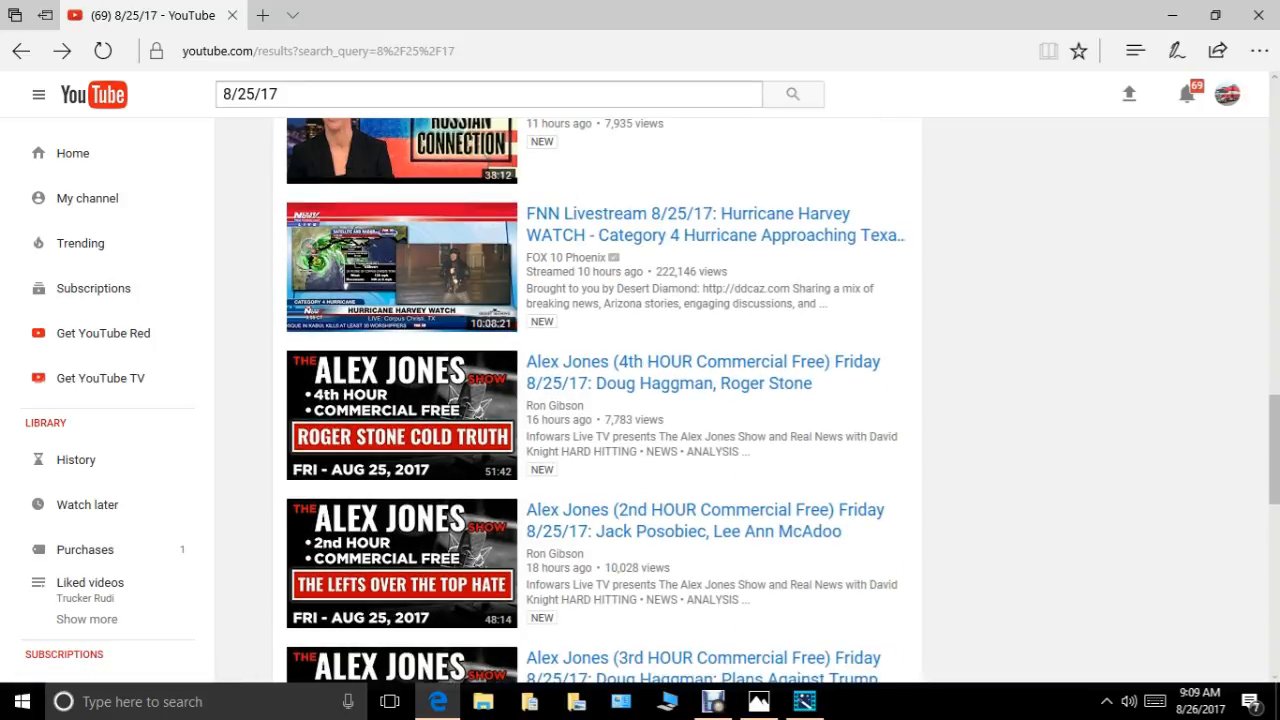
Replace the YouTube search with "trucker jukebox 8/25/17" and run it.
click(280, 94)
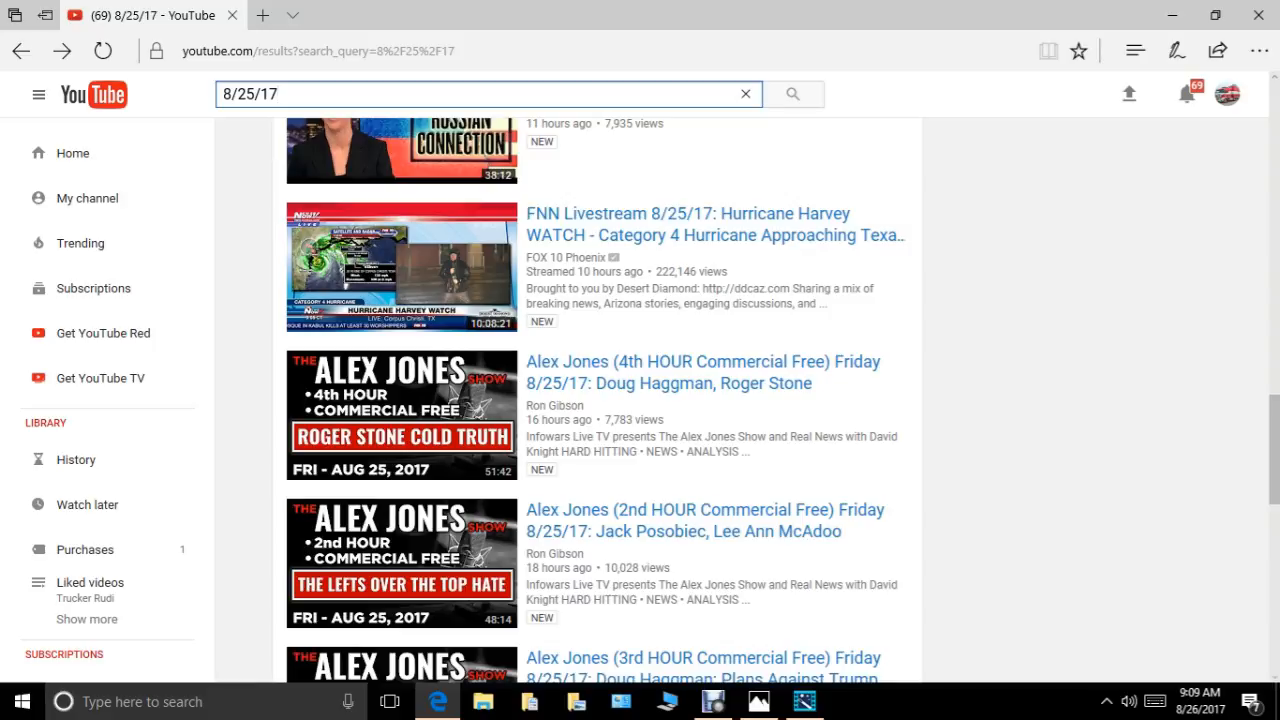
key(BackSpace)
key(BackSpace)
key(BackSpace)
key(BackSpace)
key(BackSpace)
key(BackSpace)
key(BackSpace)
text(t)
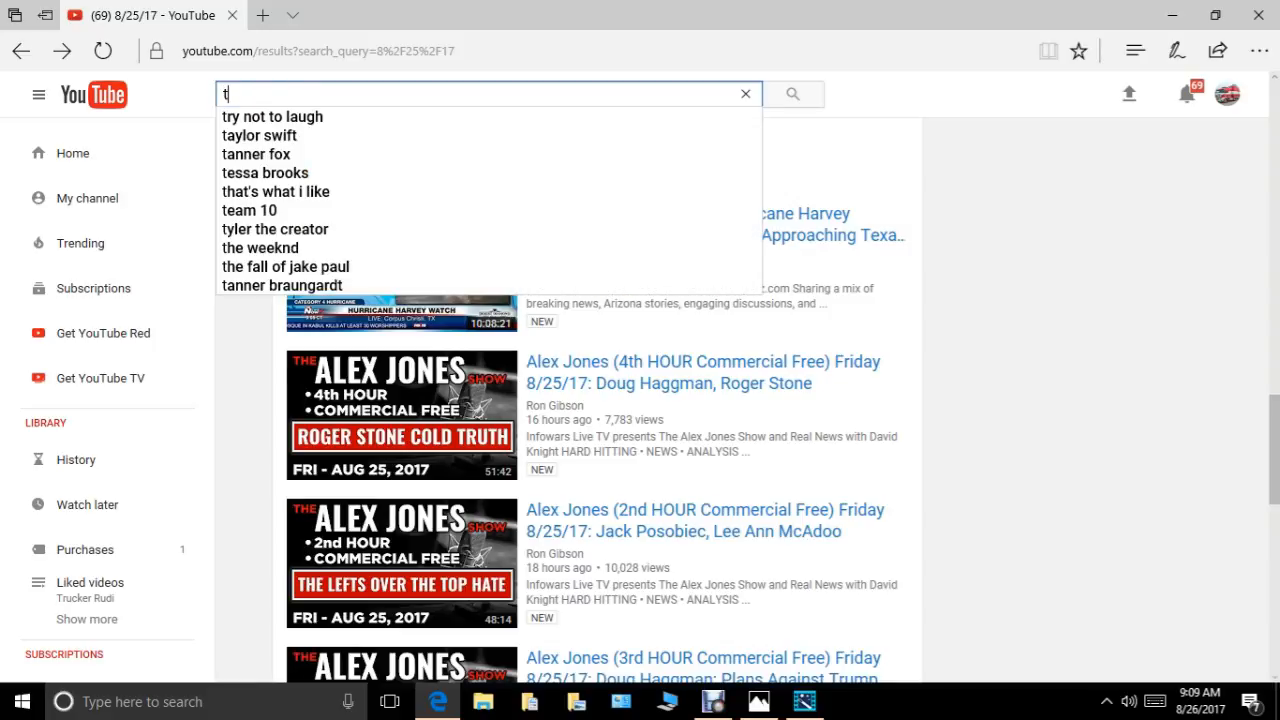
text(ruck)
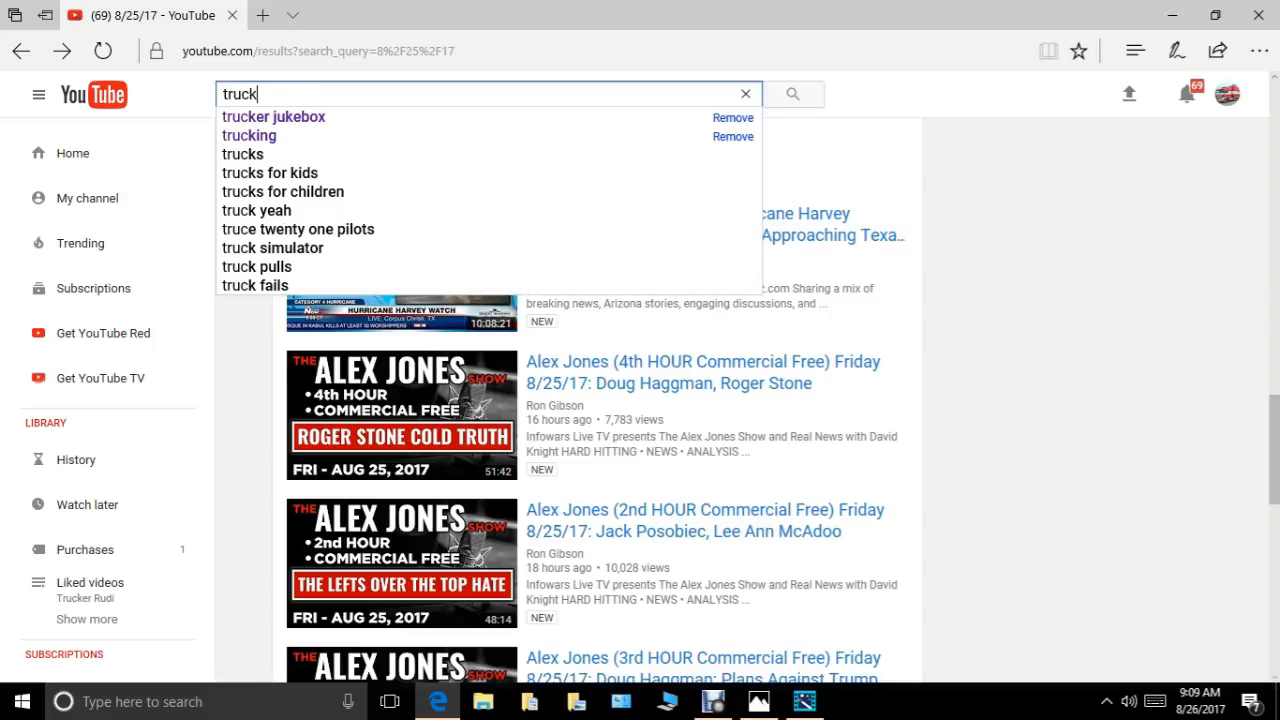
text(er juk)
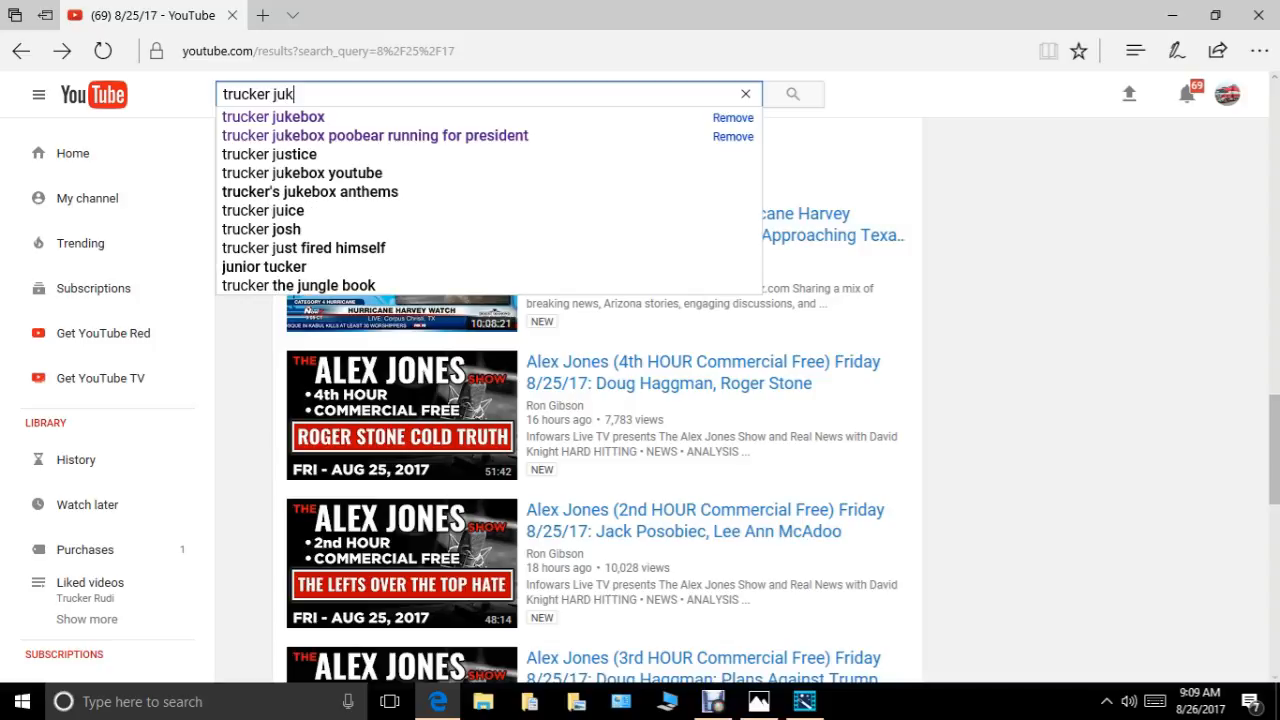
text(ebo)
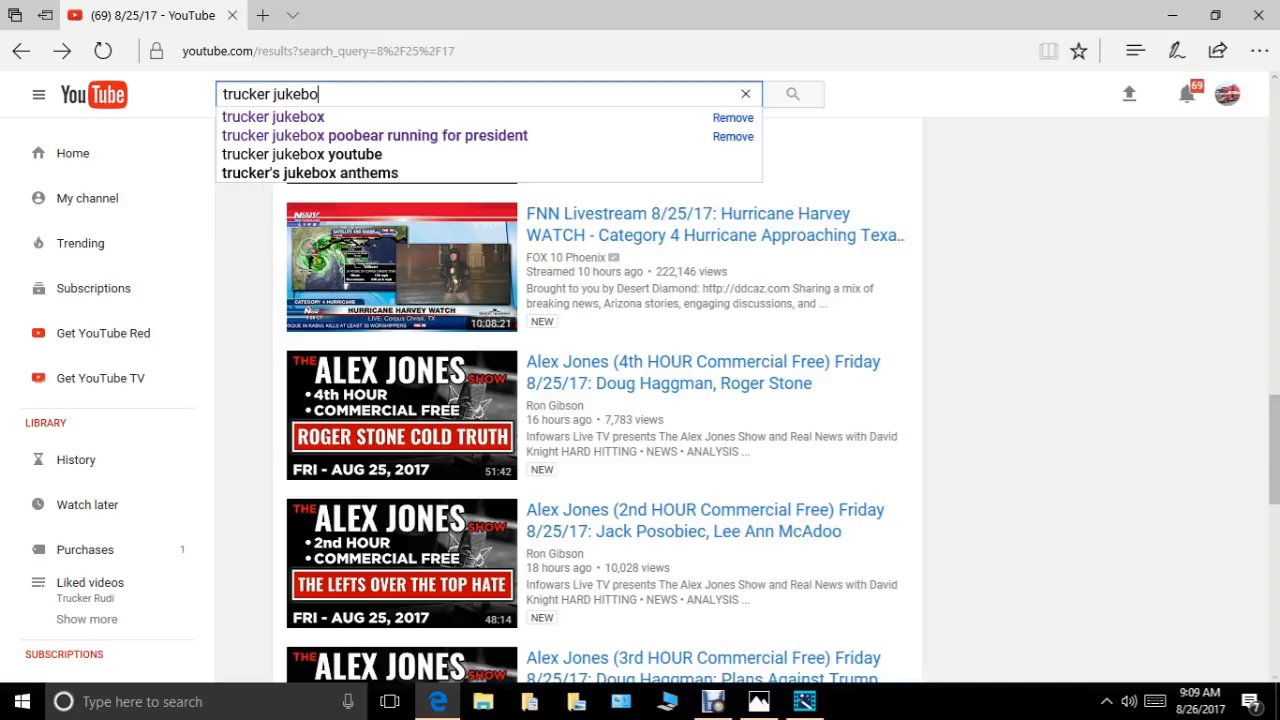
text(x )
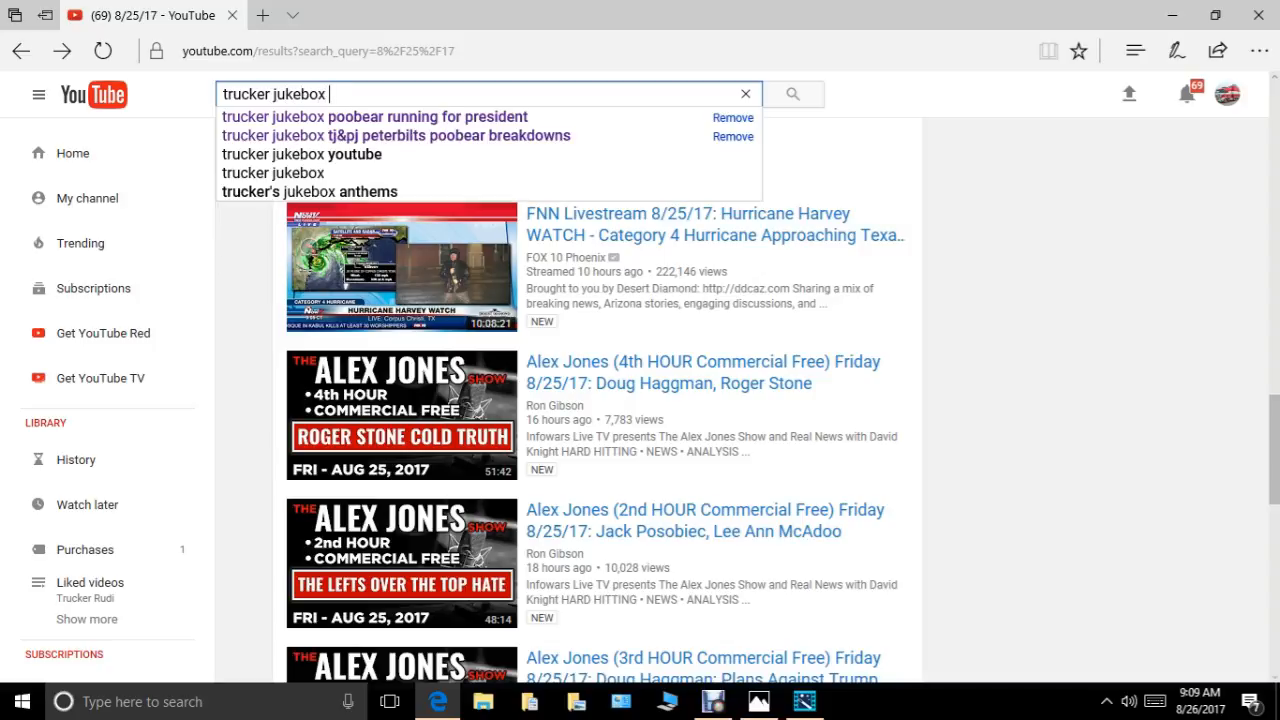
text(8/)
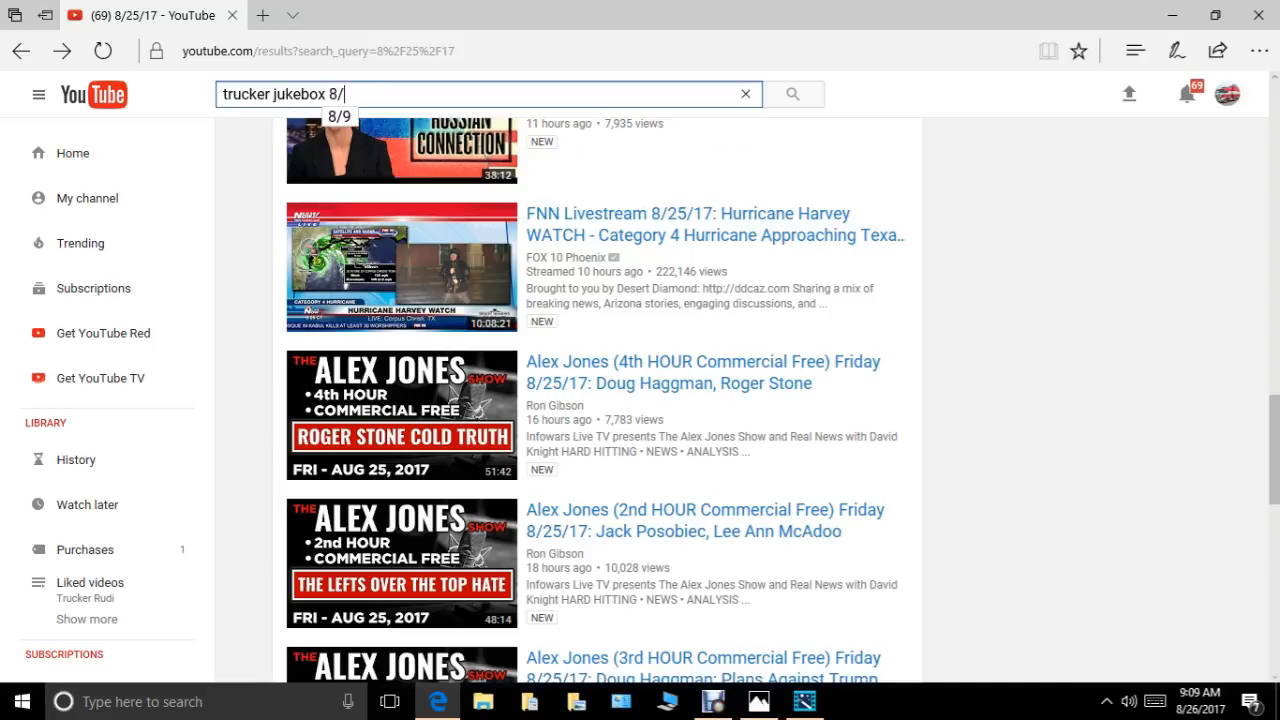
text(25)
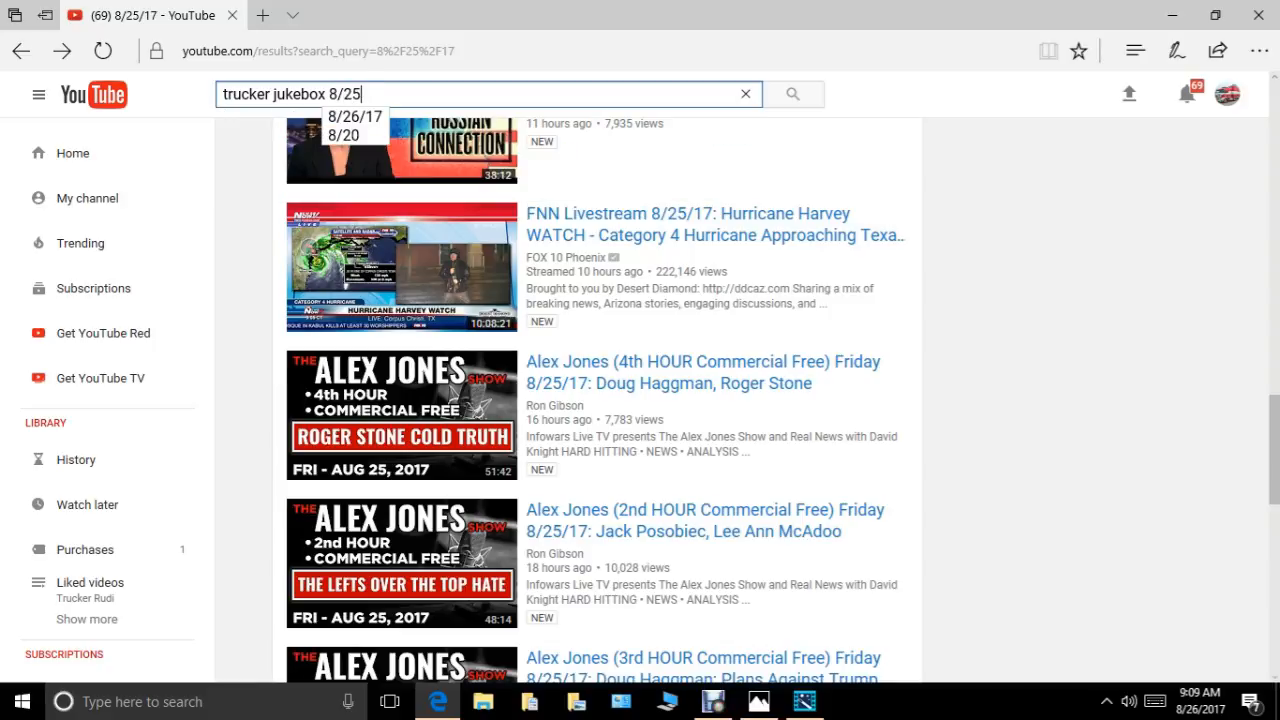
text(/1)
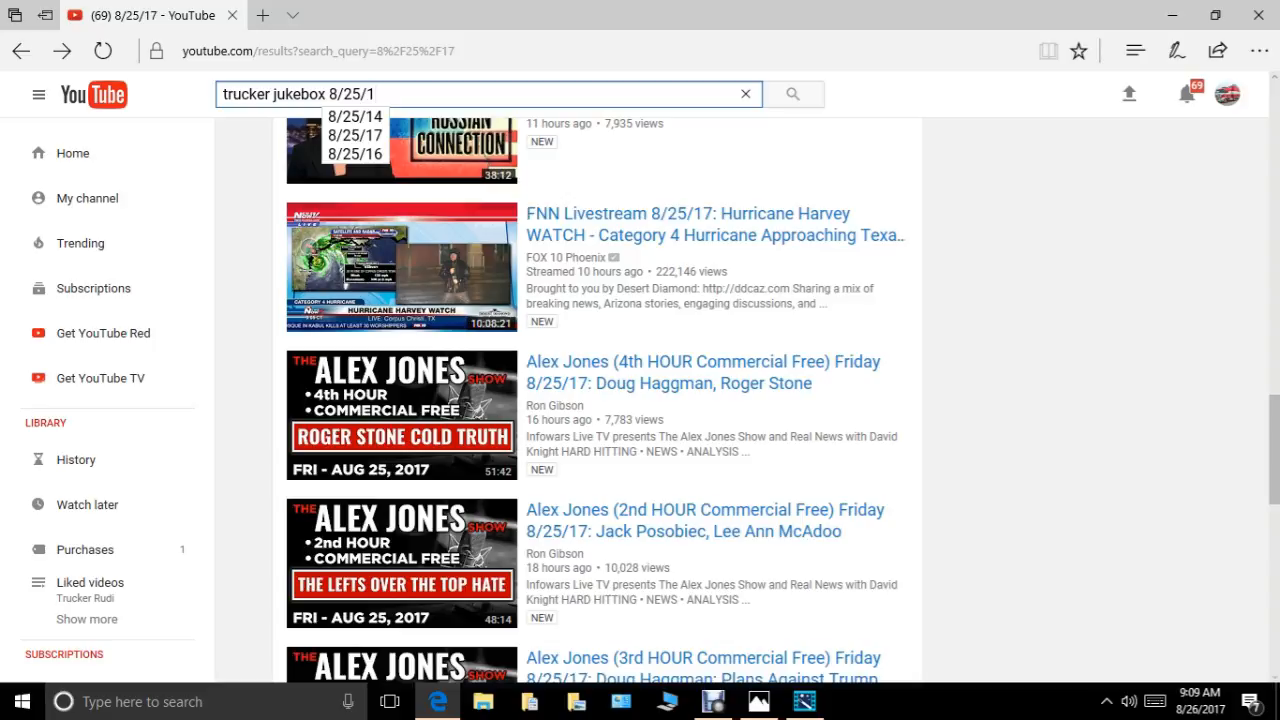
text(7)
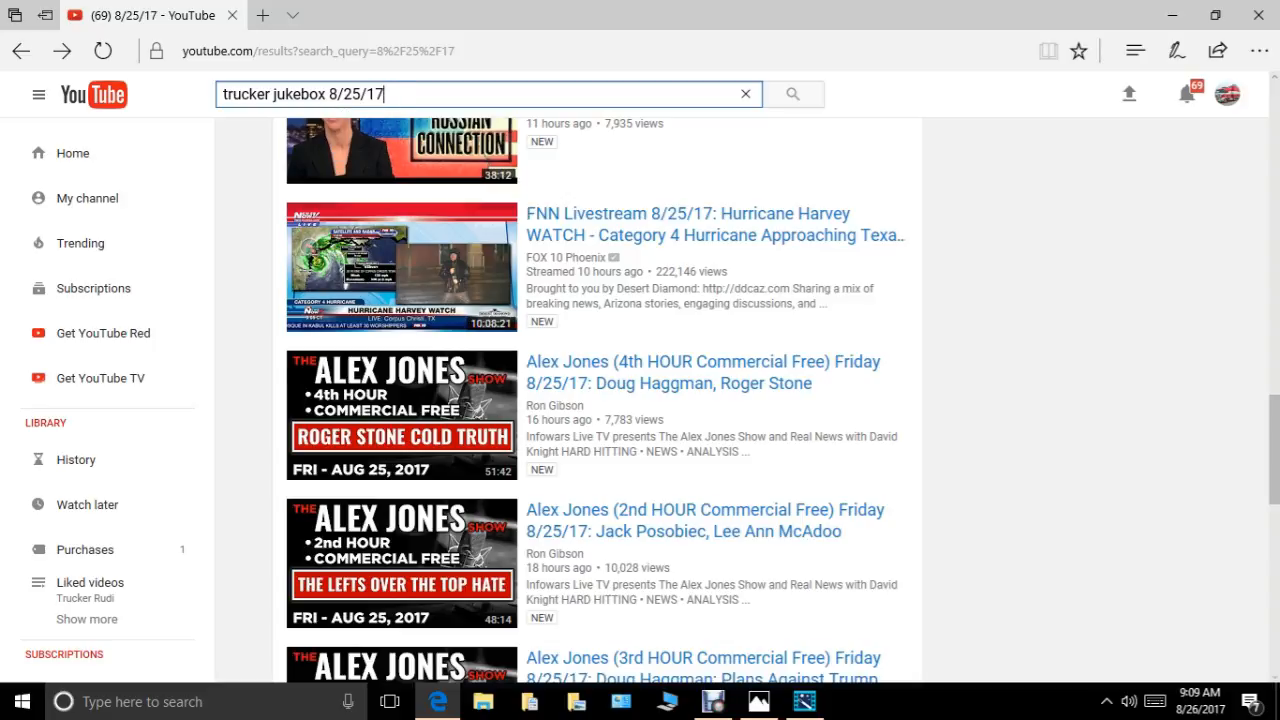
key(Return)
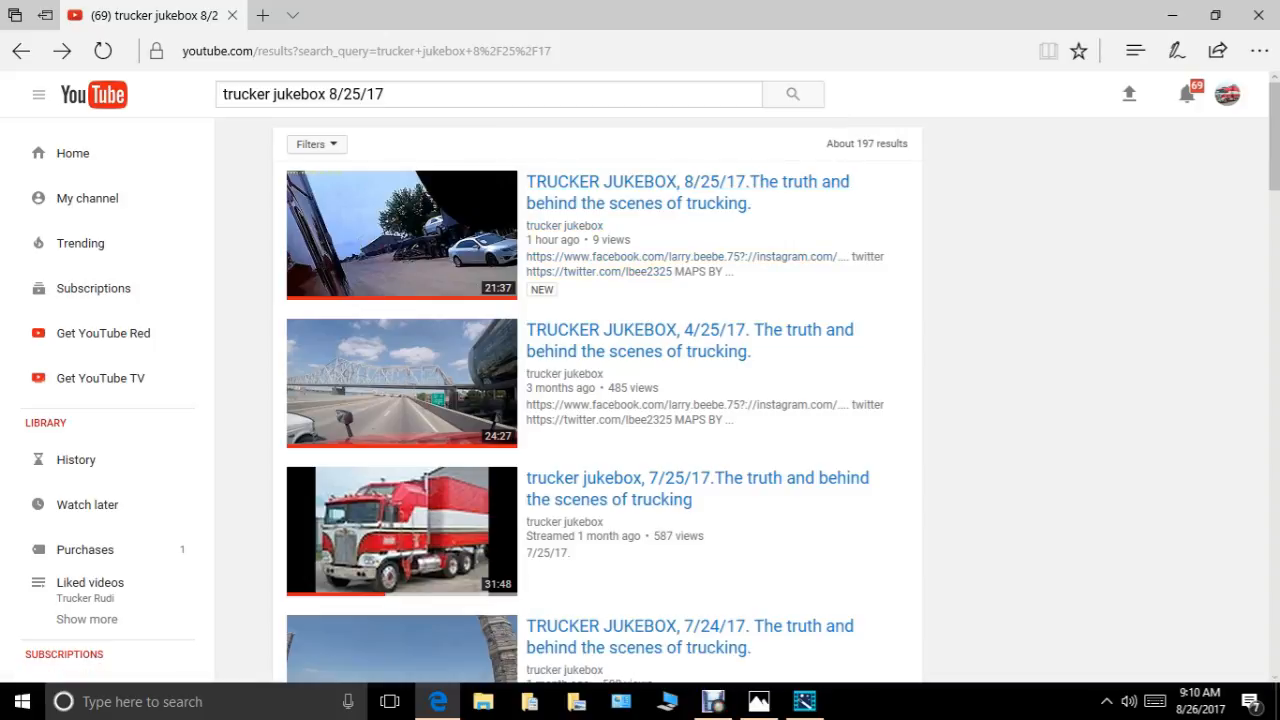
Change the date in the search to get "trucker jukebox 8/21/17" and look through the resulting videos.
click(362, 94)
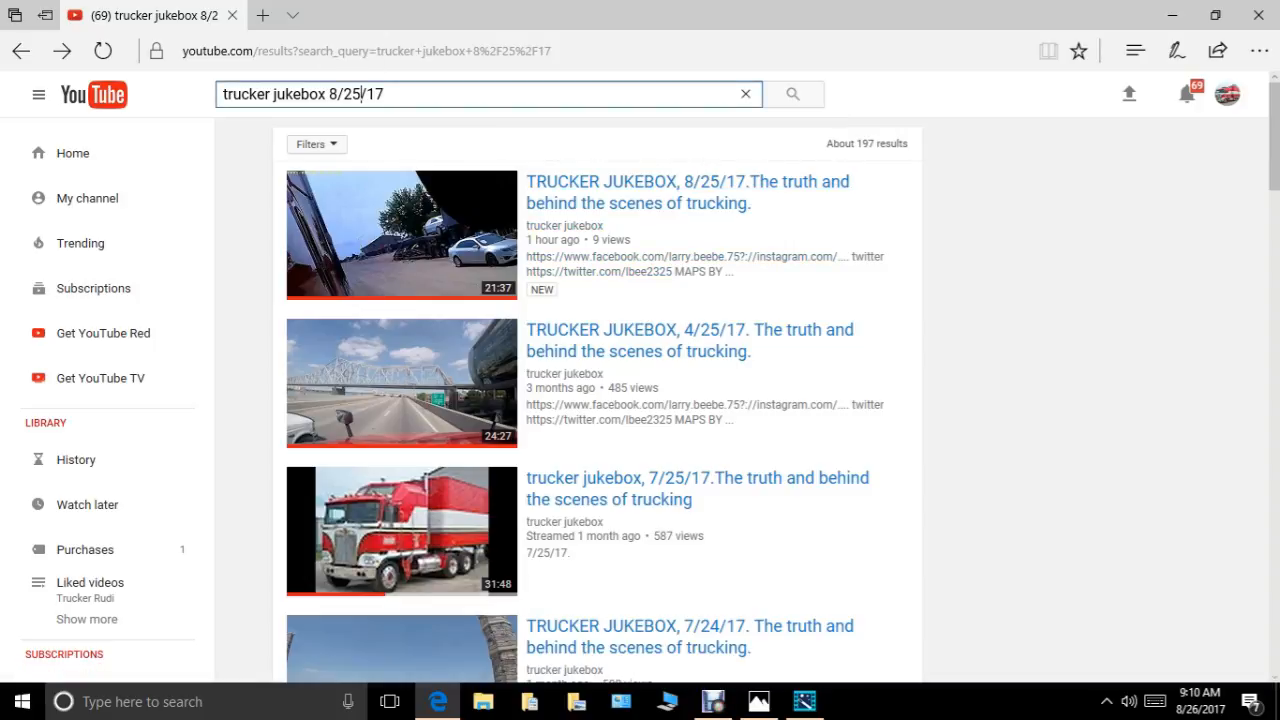
key(BackSpace)
text(1)
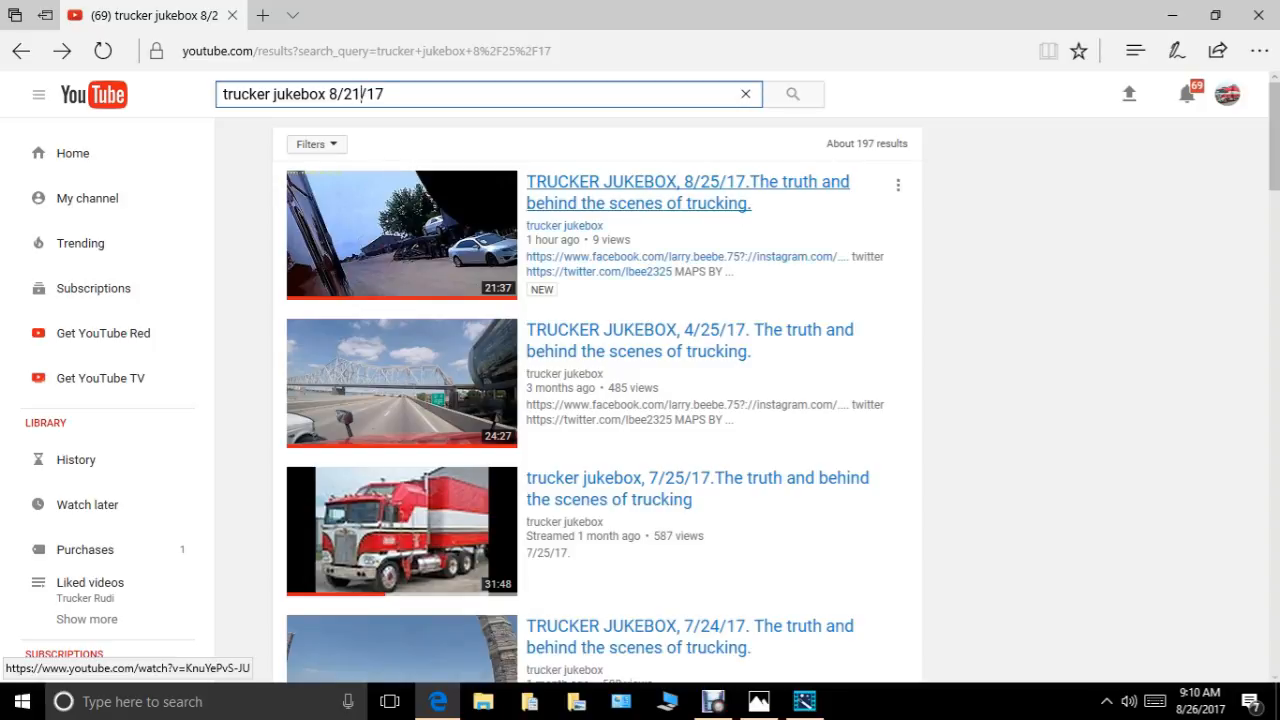
click(792, 94)
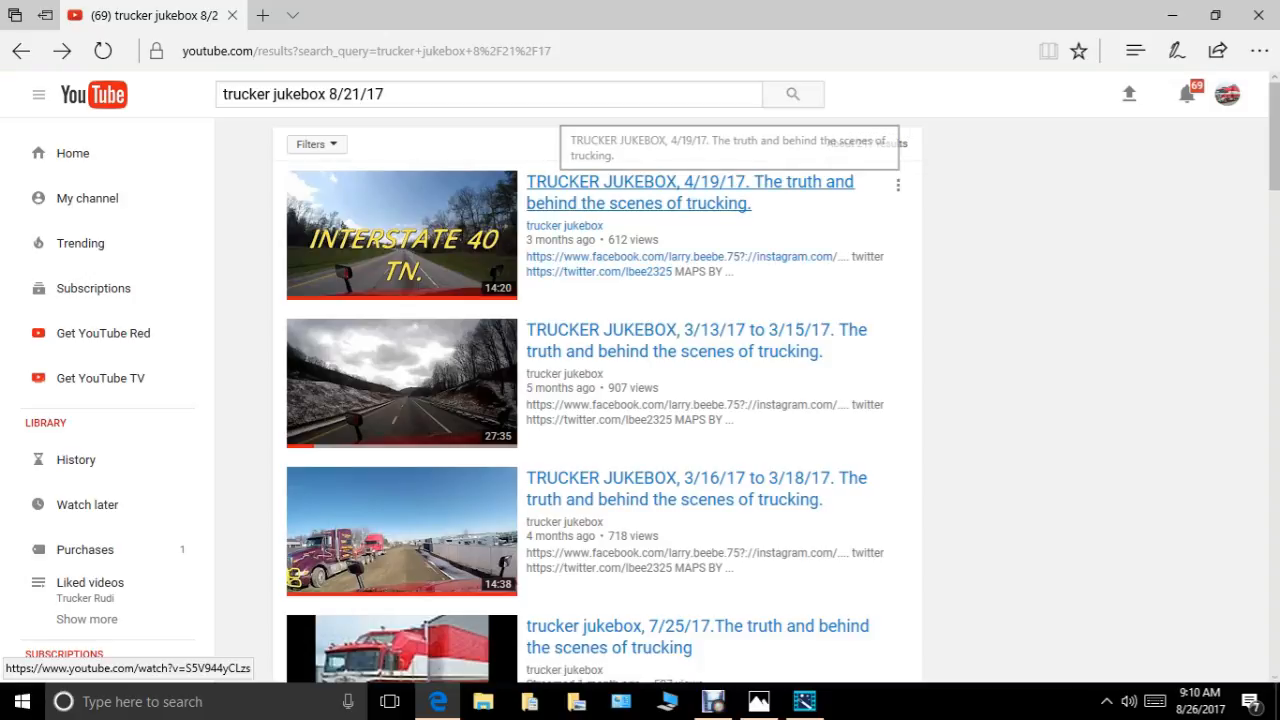
scroll(700, 345, down, 3)
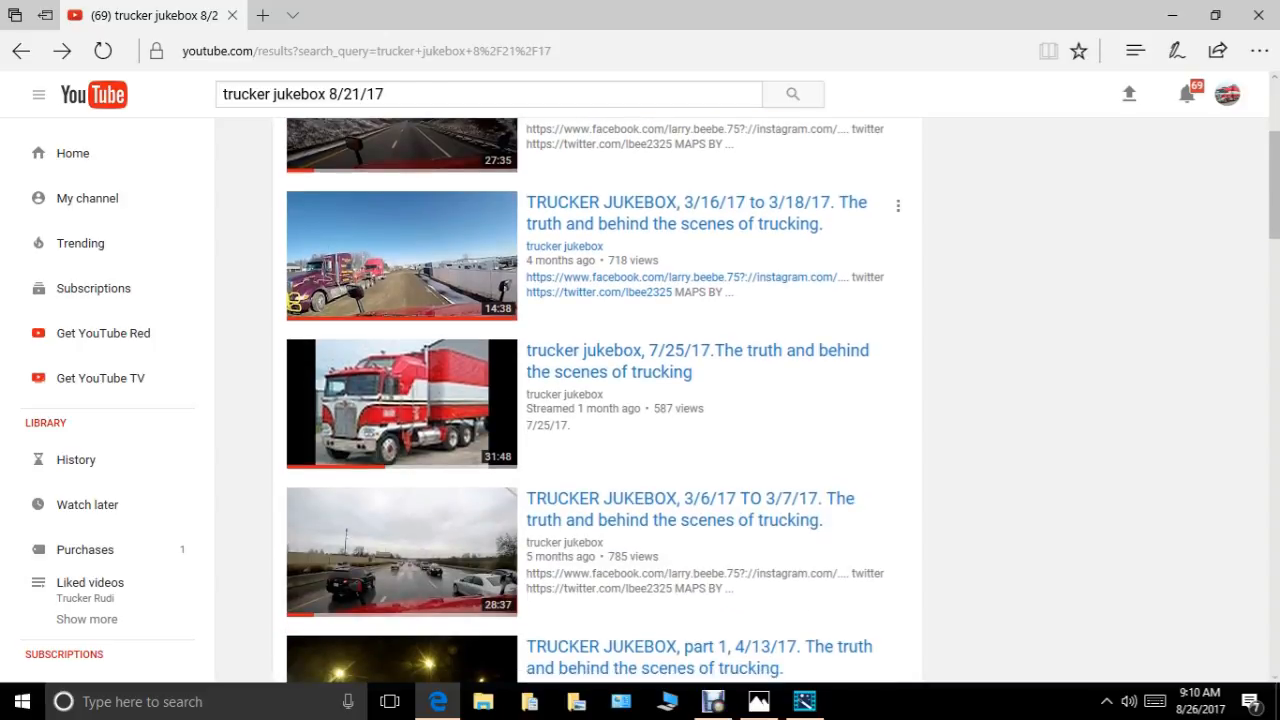
scroll(585, 404, up, 3)
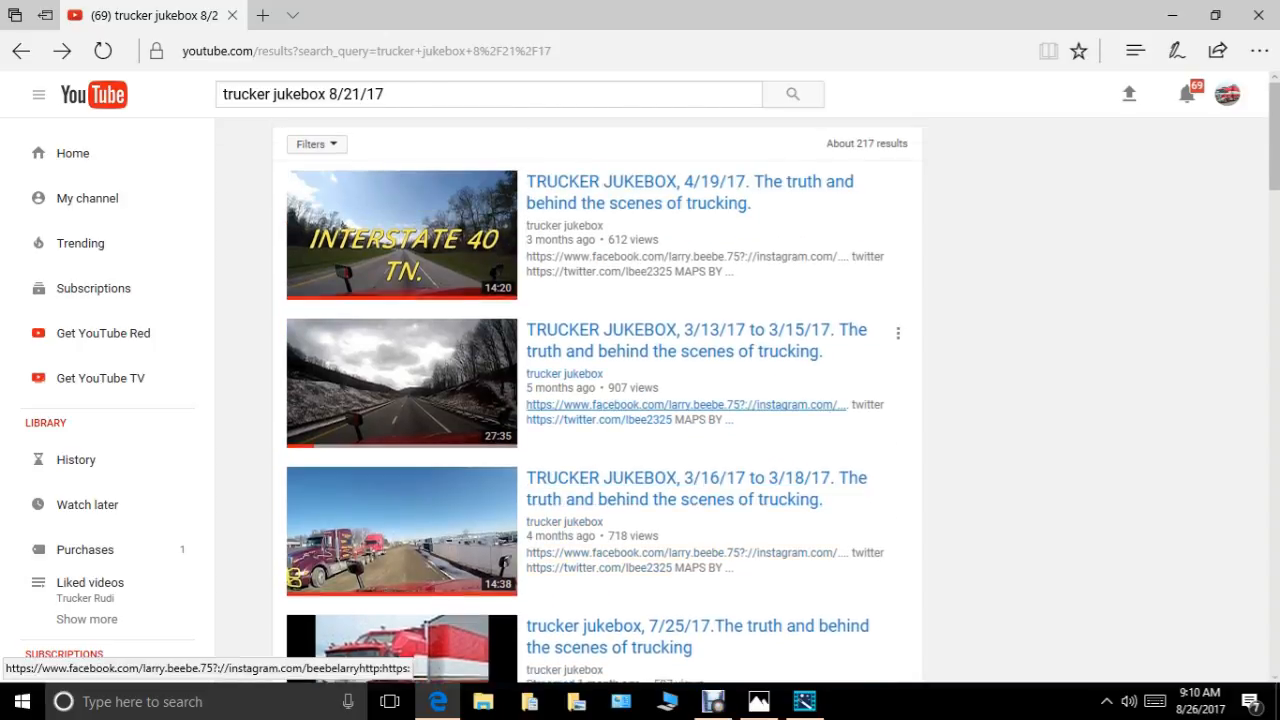
scroll(585, 404, down, 6)
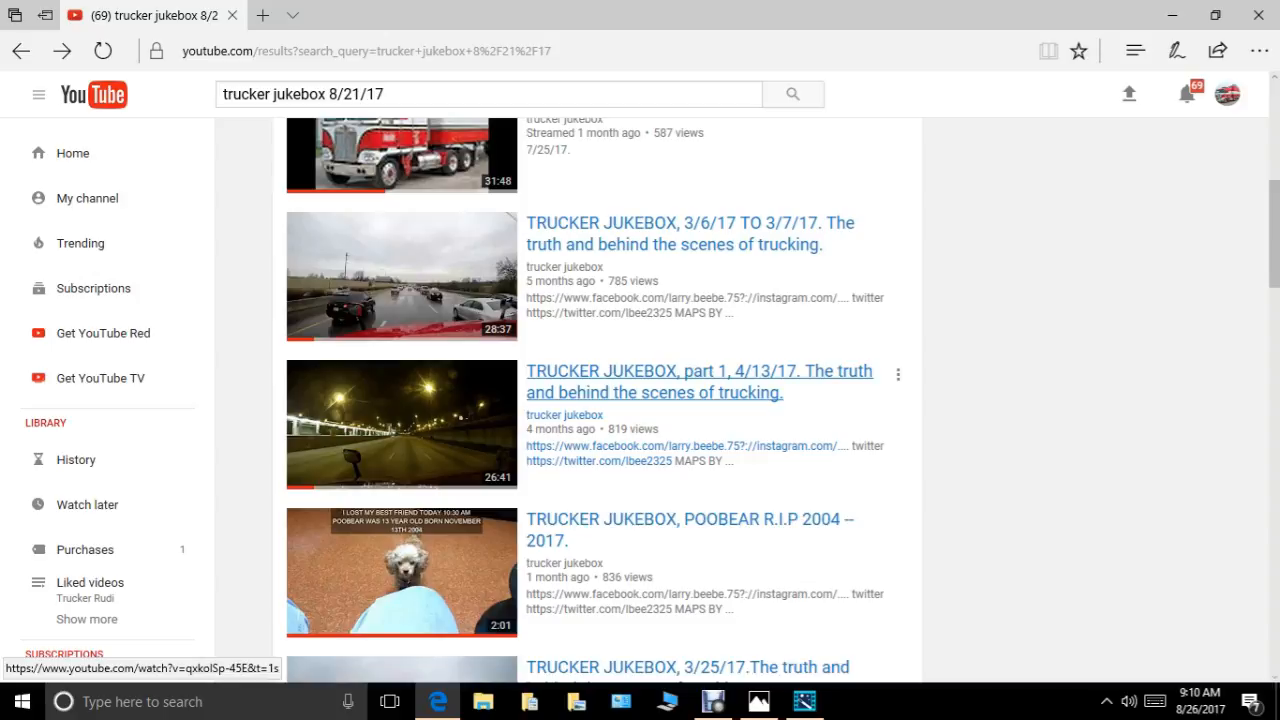
Browse more of the 8/21/17 results and rerun the YouTube search with only "trucker jukebox".
scroll(600, 400, down, 3)
scroll(600, 400, up, 1)
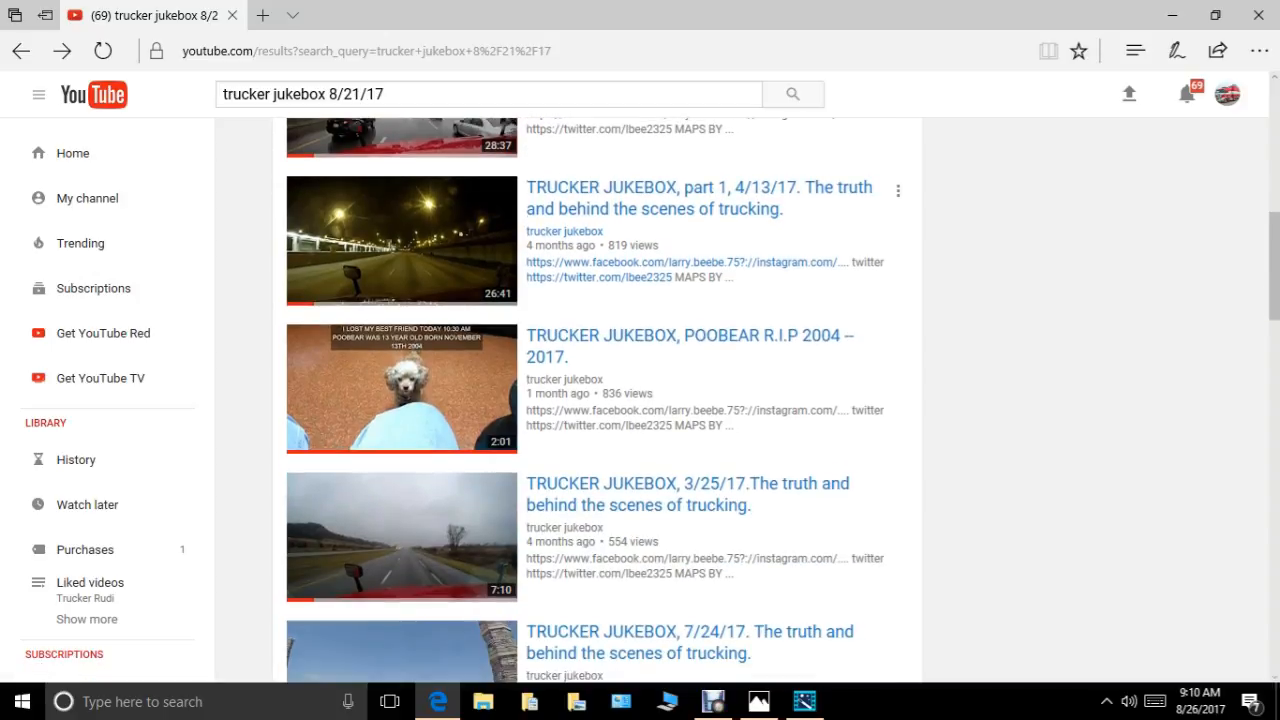
scroll(620, 268, down, 2)
scroll(620, 268, up, 5)
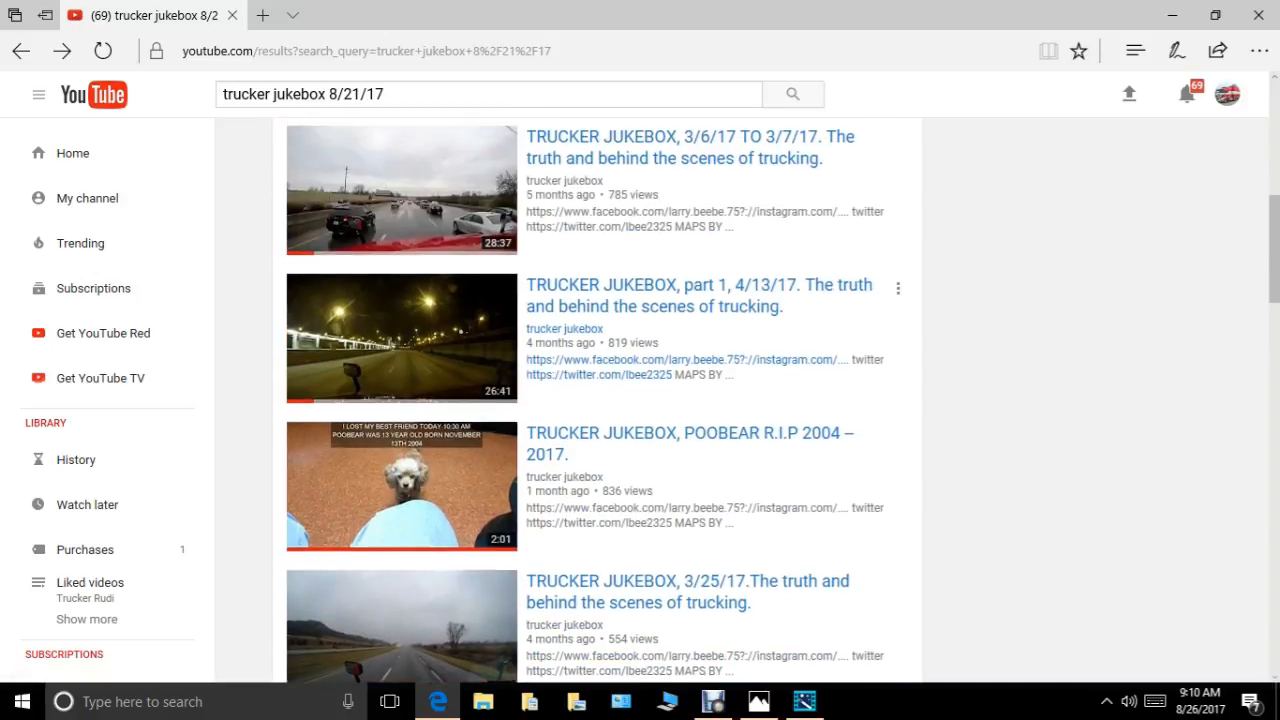
scroll(600, 400, up, 4)
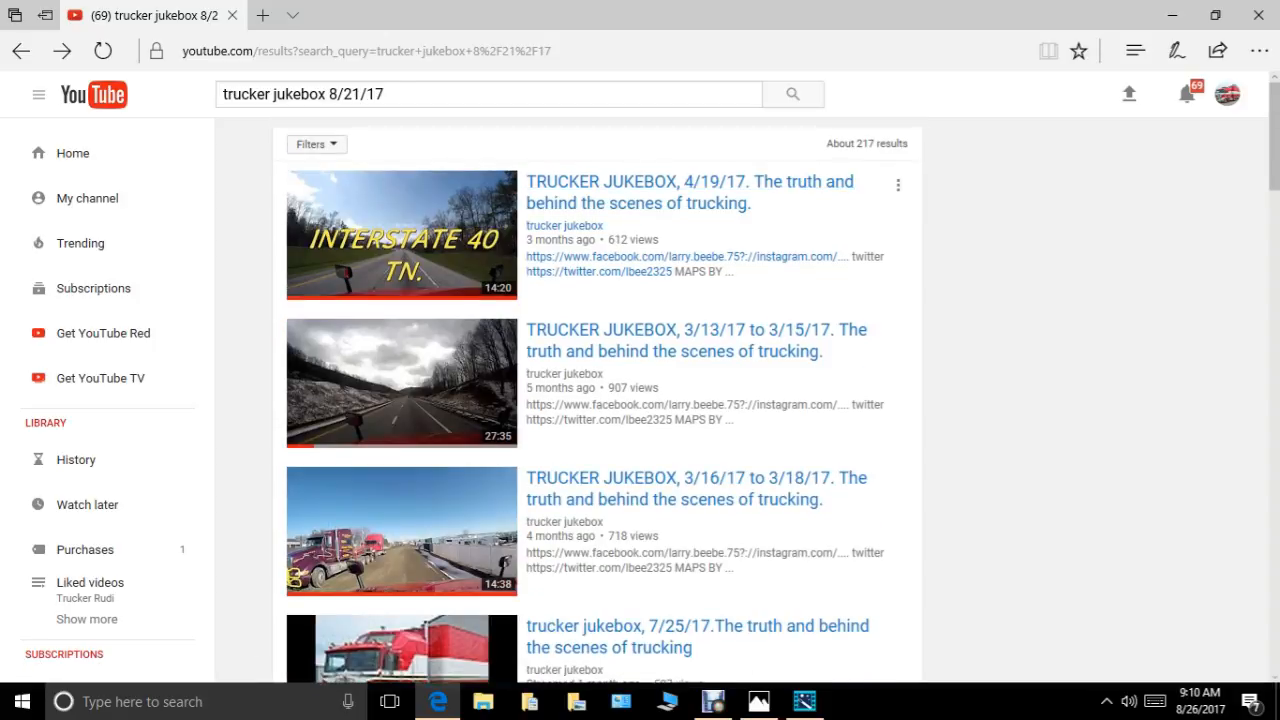
click(392, 94)
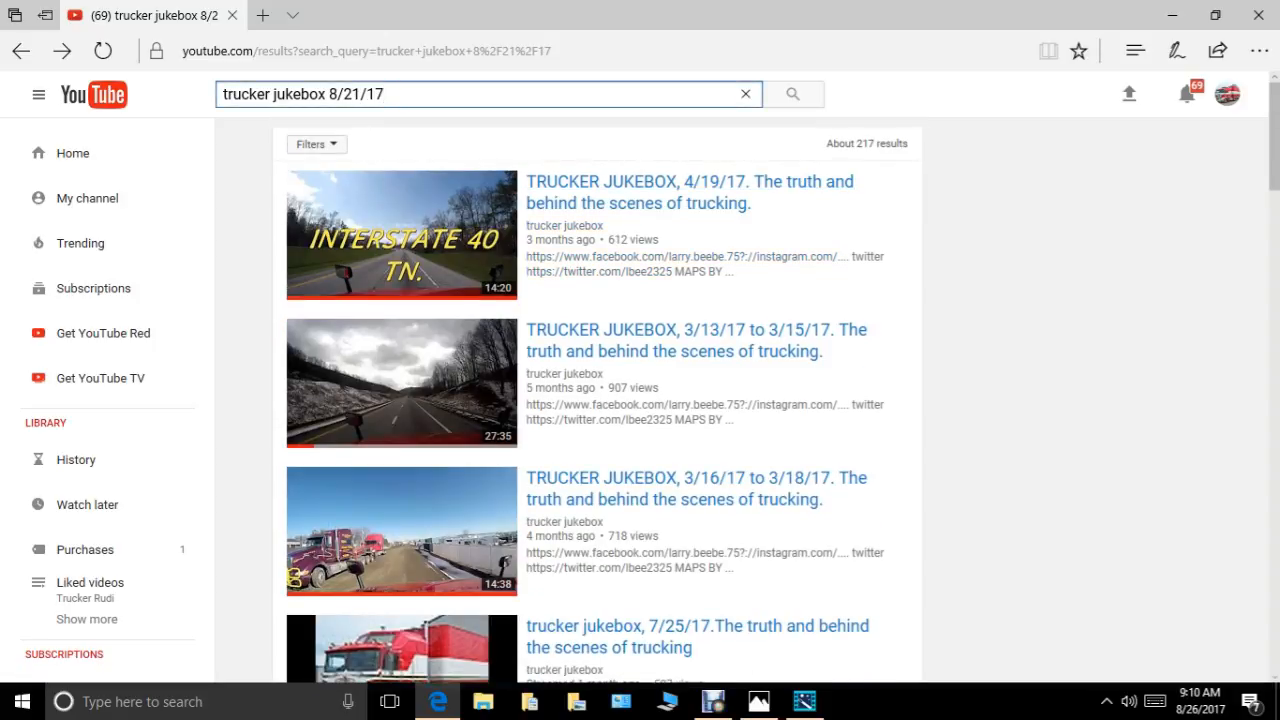
key(BackSpace)
key(BackSpace)
key(BackSpace)
key(BackSpace)
key(BackSpace)
key(BackSpace)
key(BackSpace)
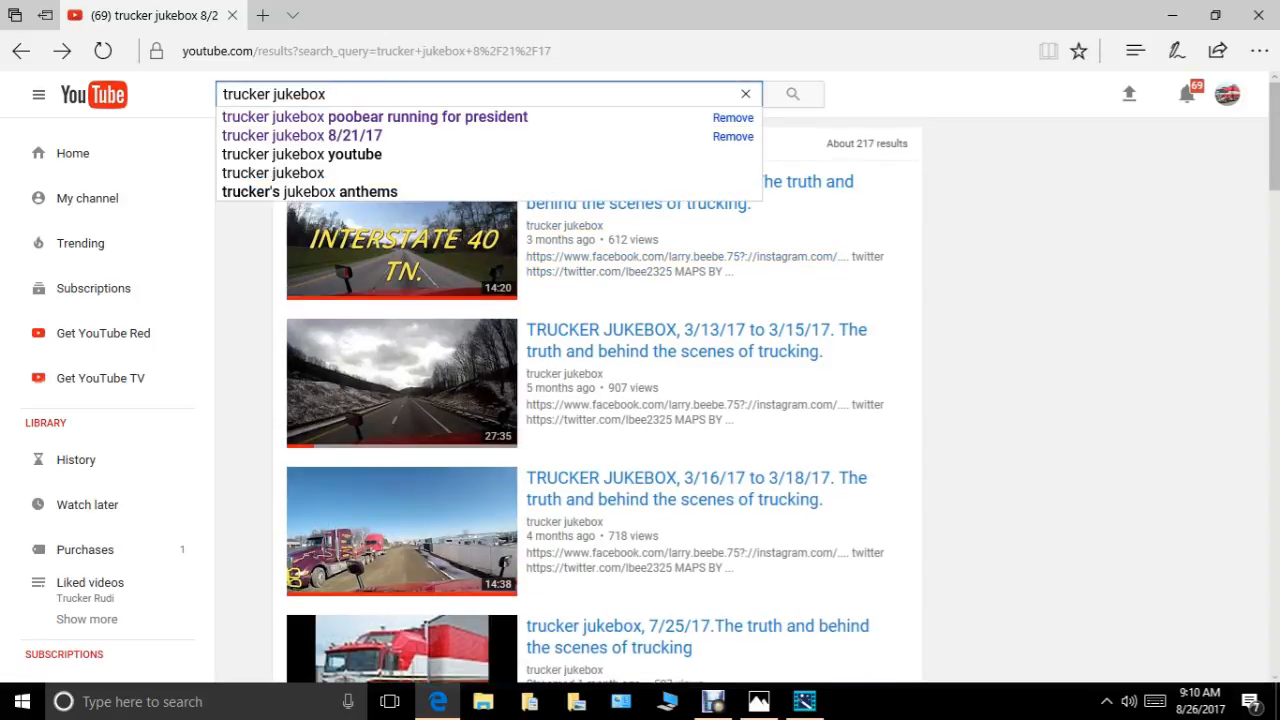
key(Return)
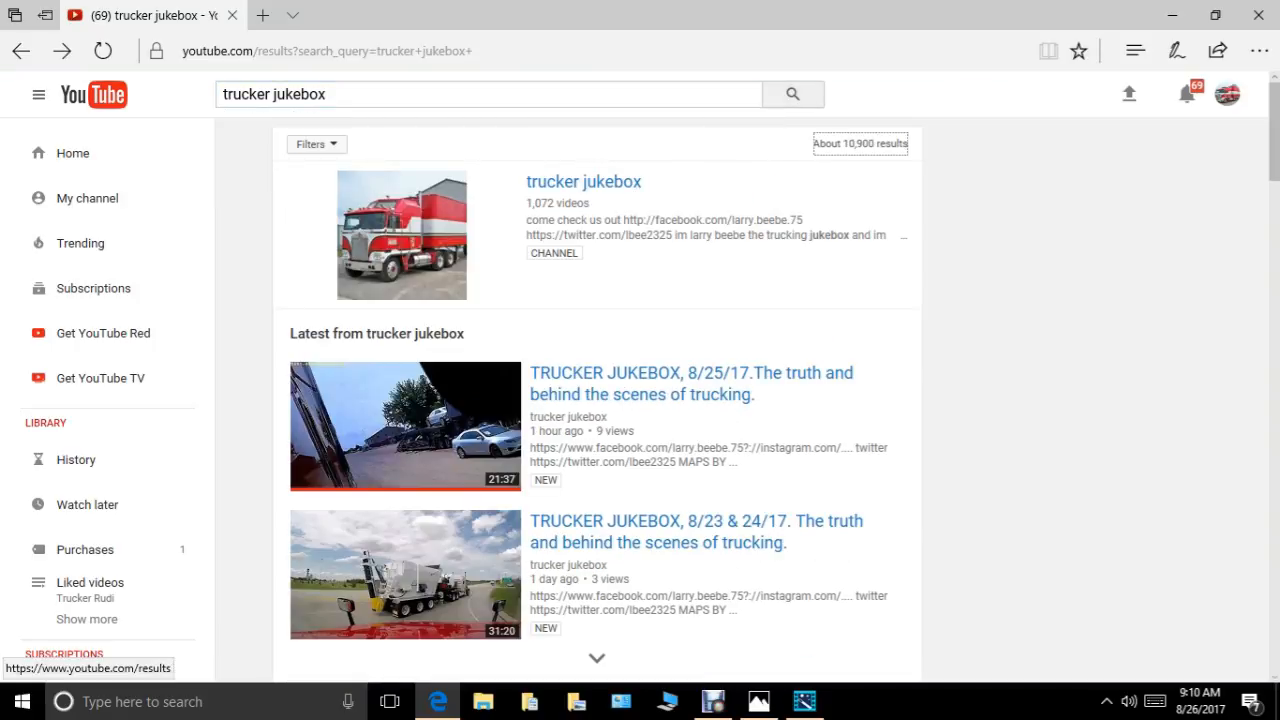
Search YouTube for "trucker jukebox 6/4/17" and look through the resulting videos.
click(332, 94)
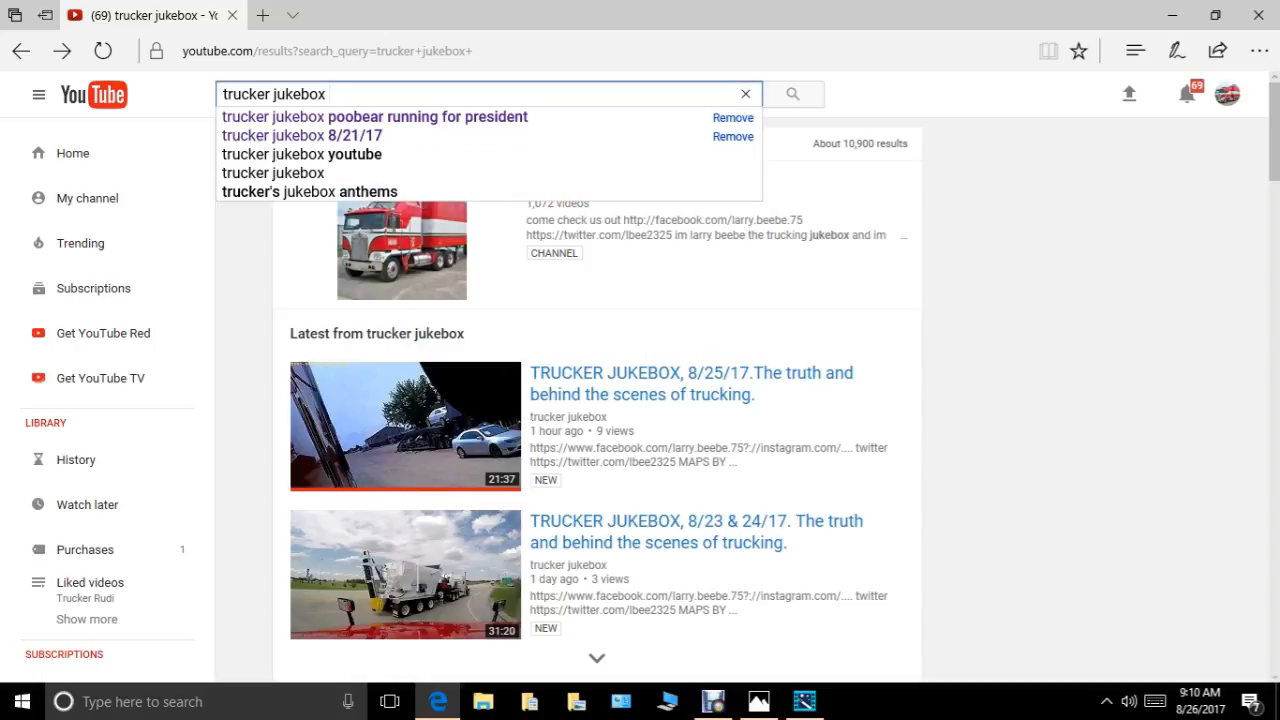
text(6)
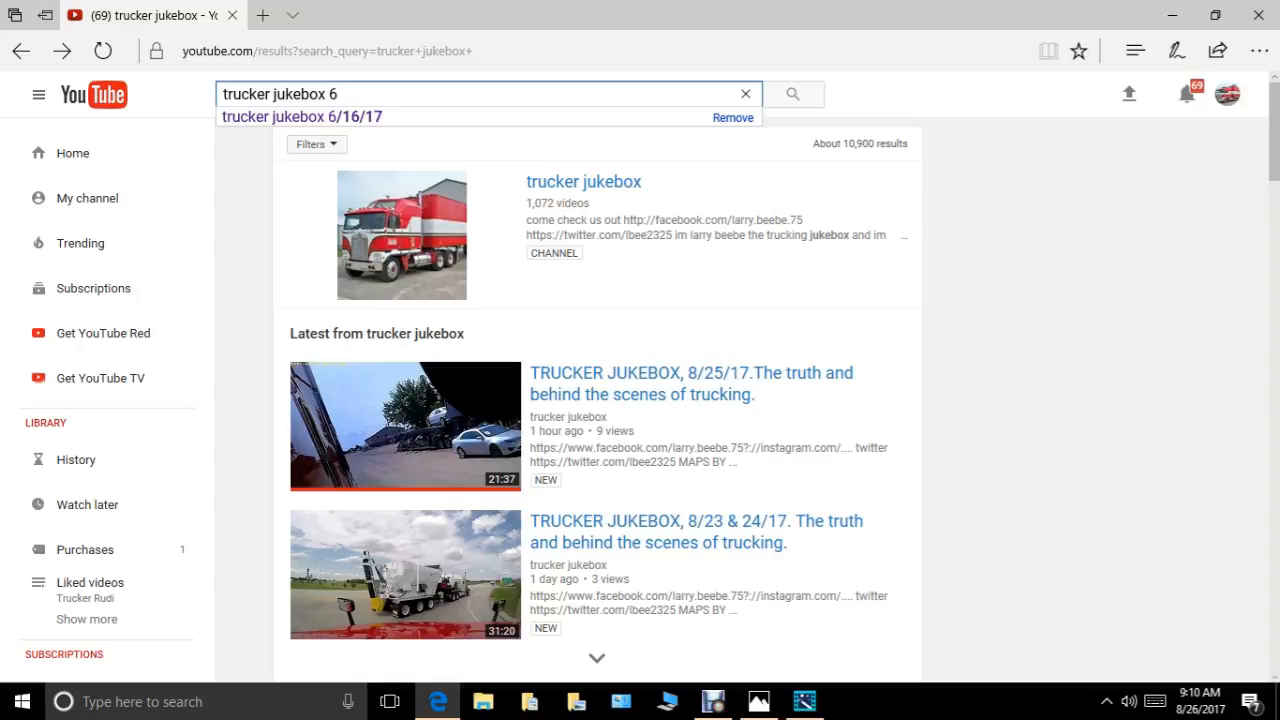
text(.4)
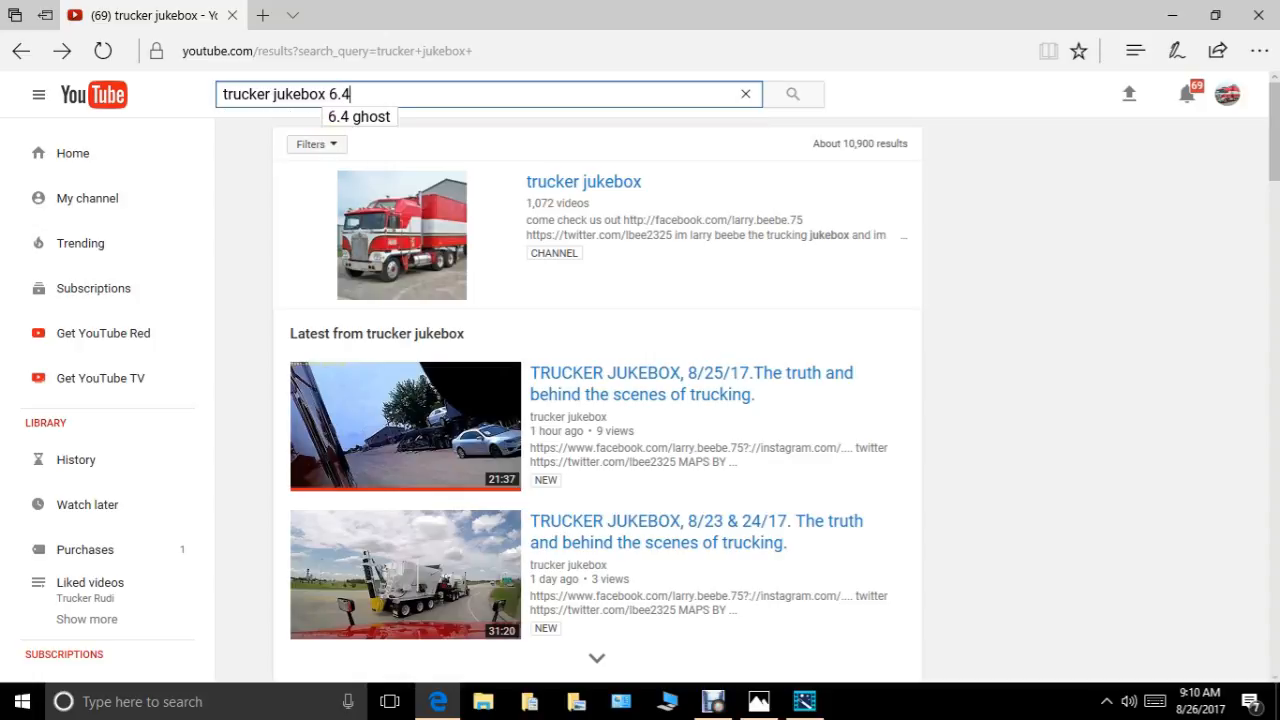
key(BackSpace)
key(BackSpace)
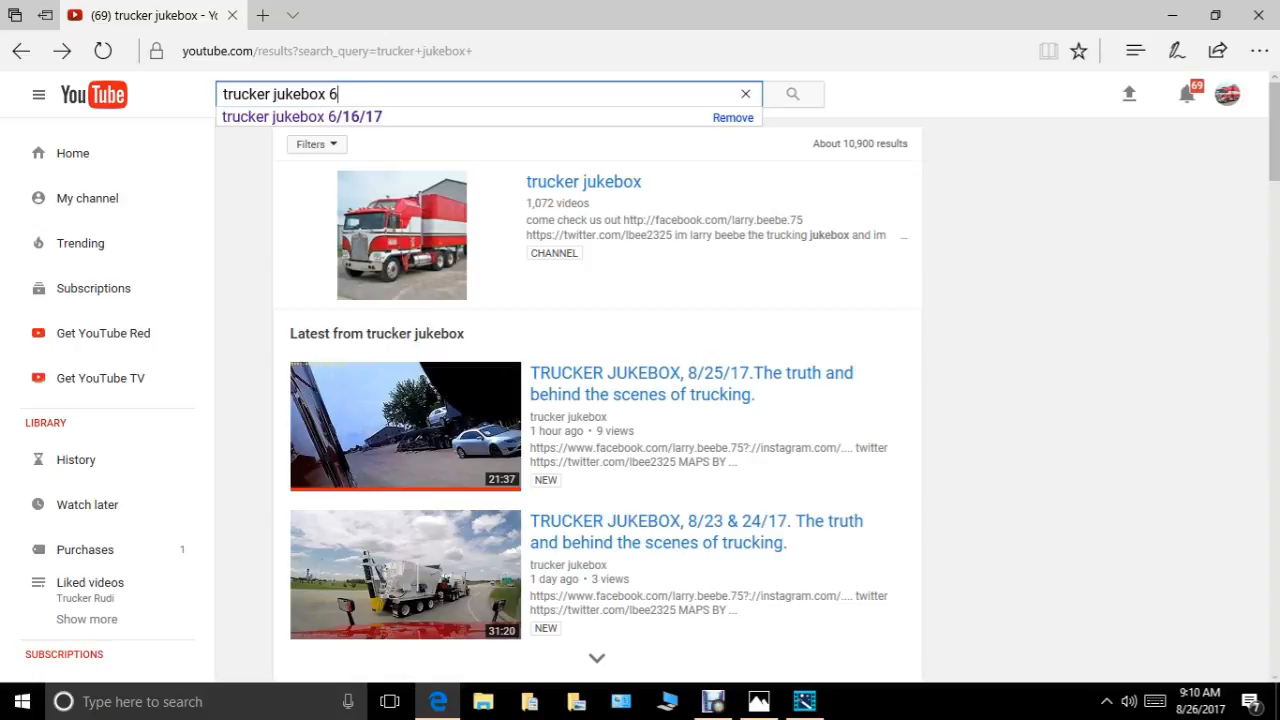
text(/4/)
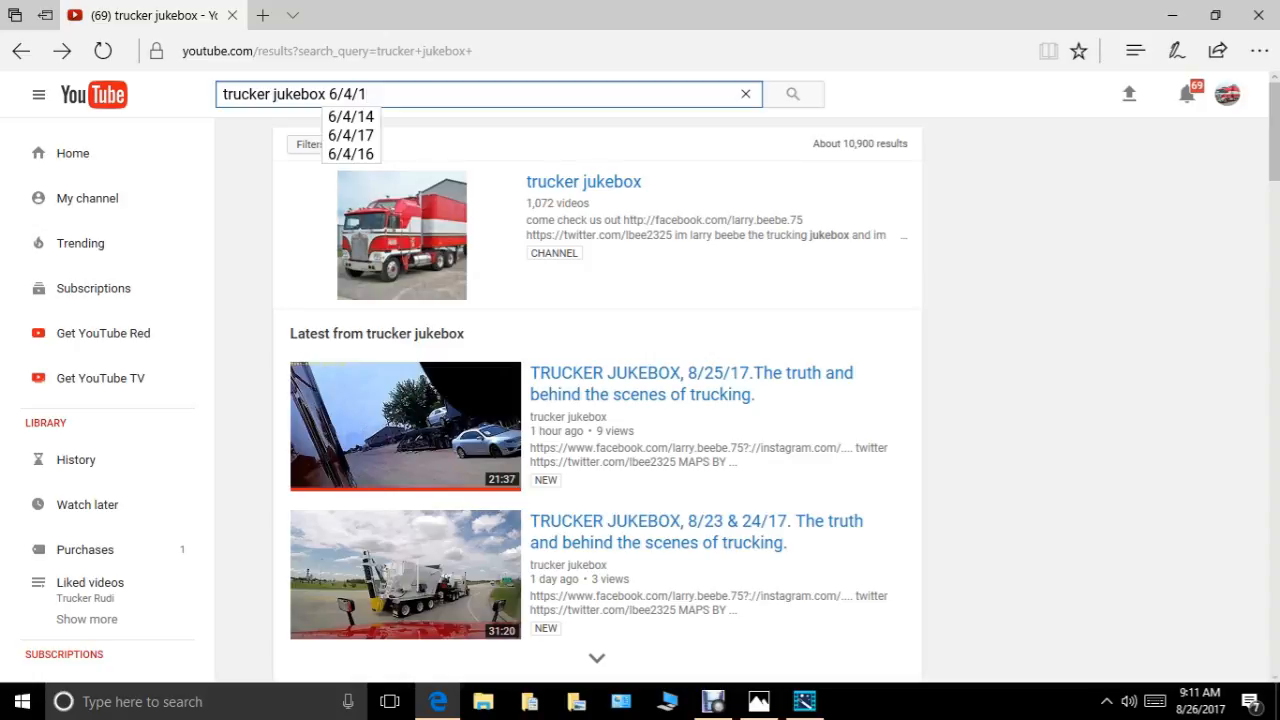
text(17)
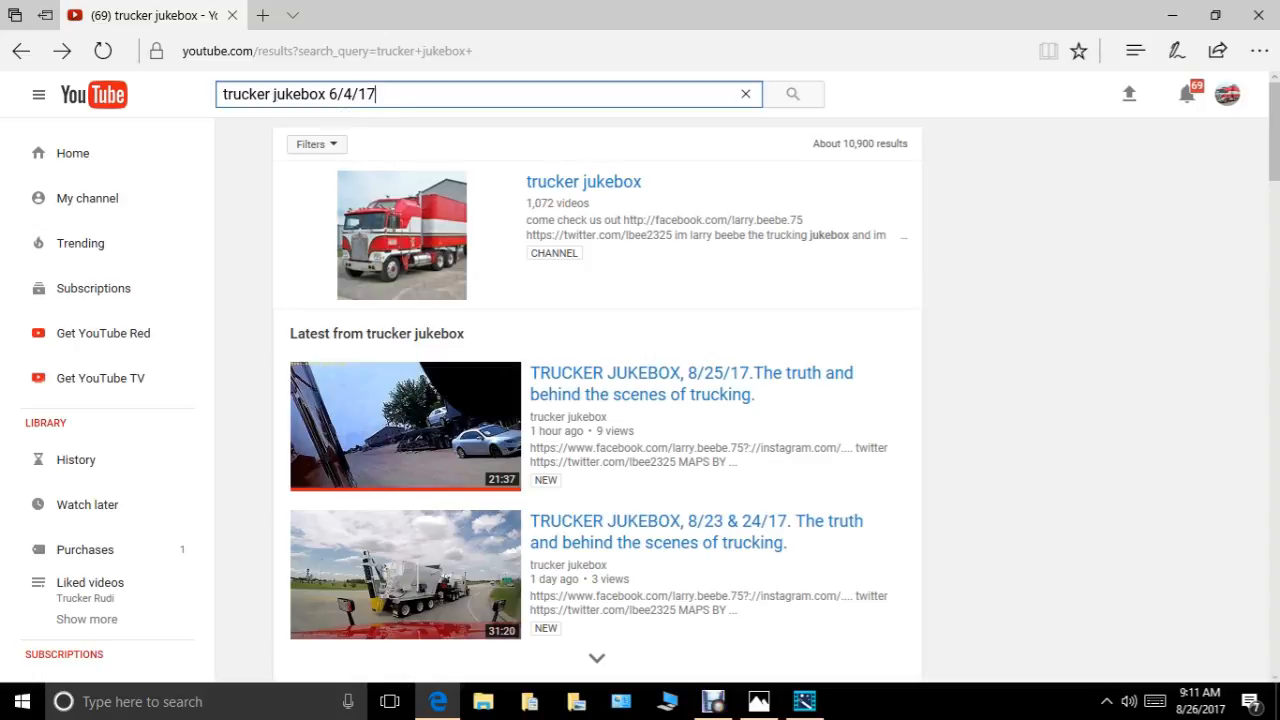
click(792, 93)
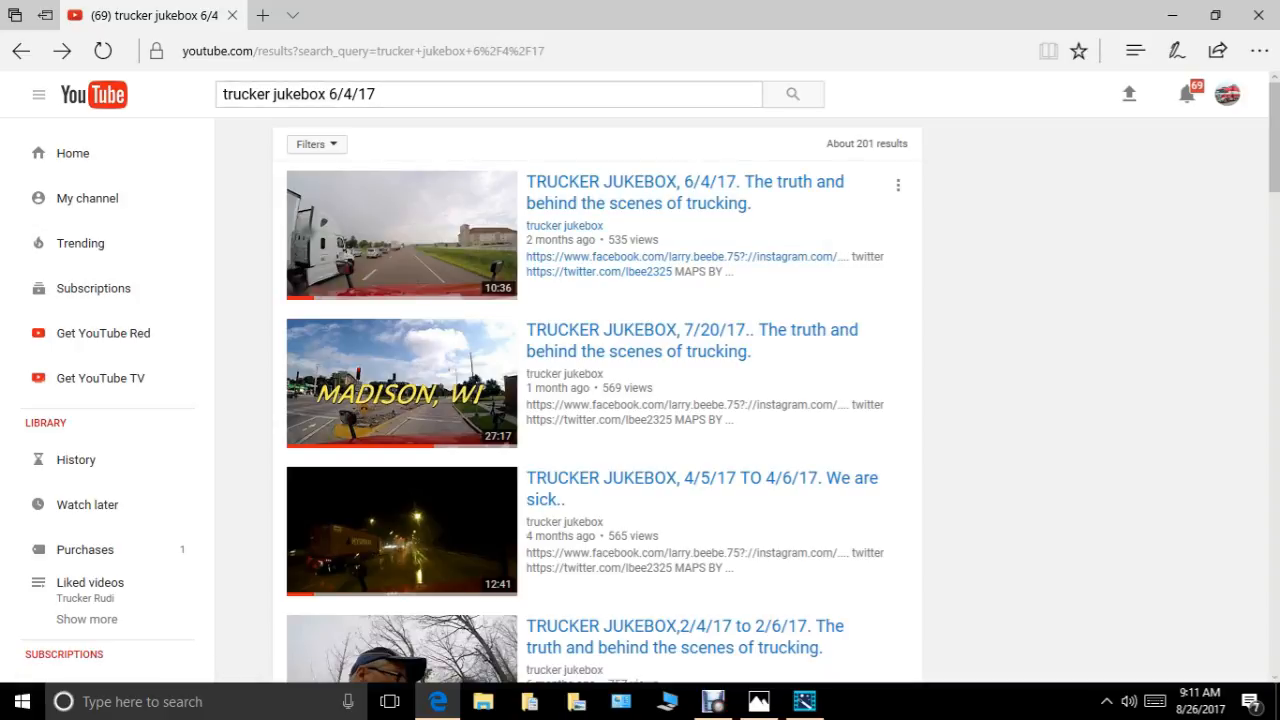
scroll(400, 240, down, 4)
scroll(680, 290, down, 1)
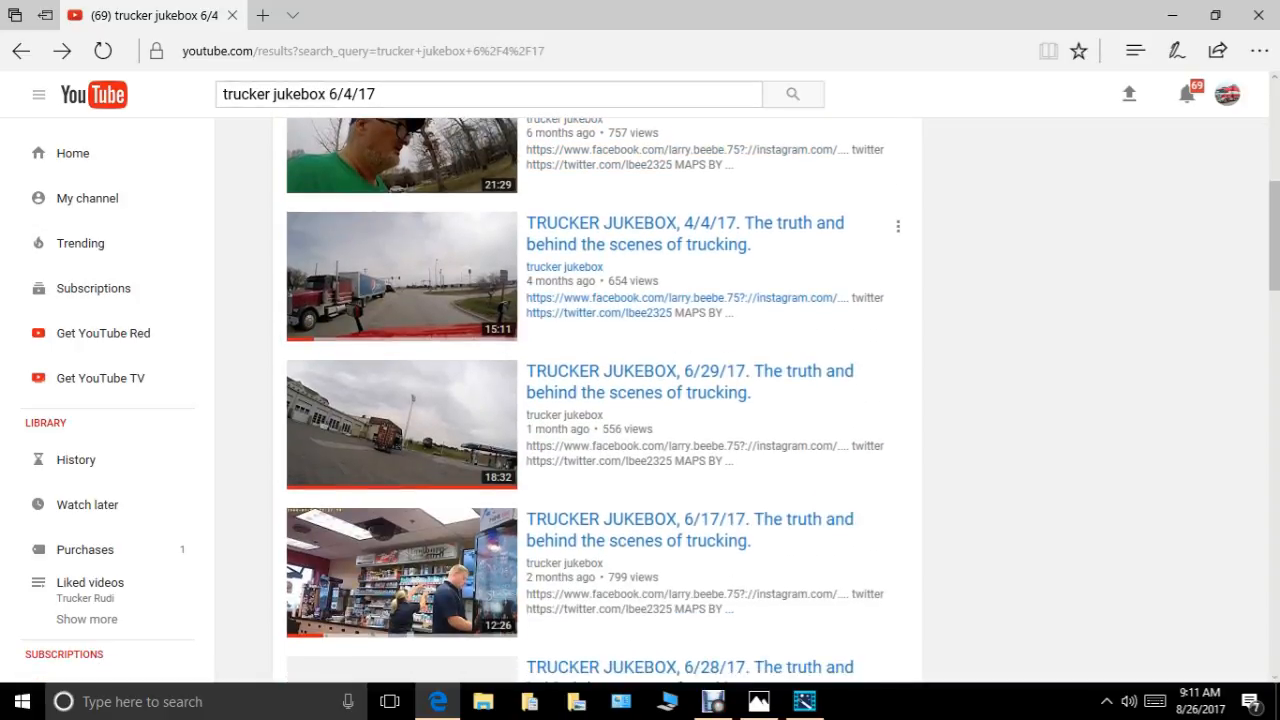
scroll(680, 298, up, 1)
scroll(680, 370, up, 1)
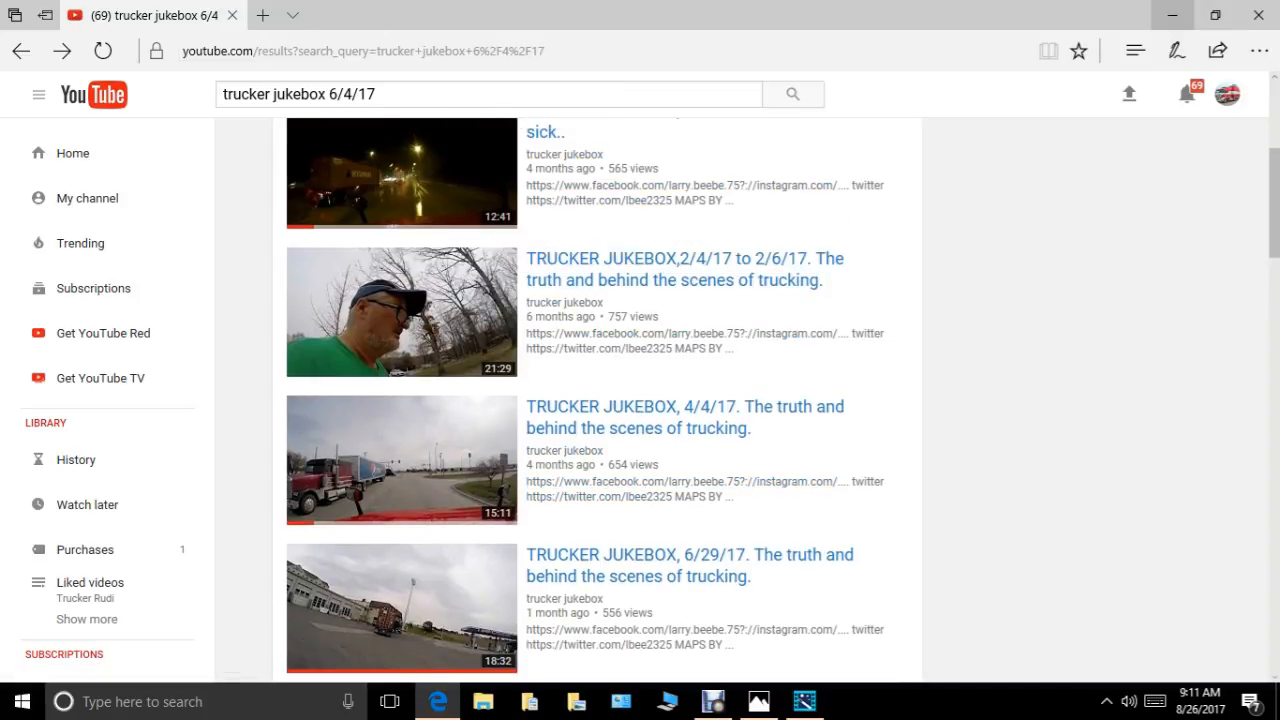
Switch back to Wondershare Video Editor, dismiss the Output window and close the editor without saving the project changes.
click(1172, 15)
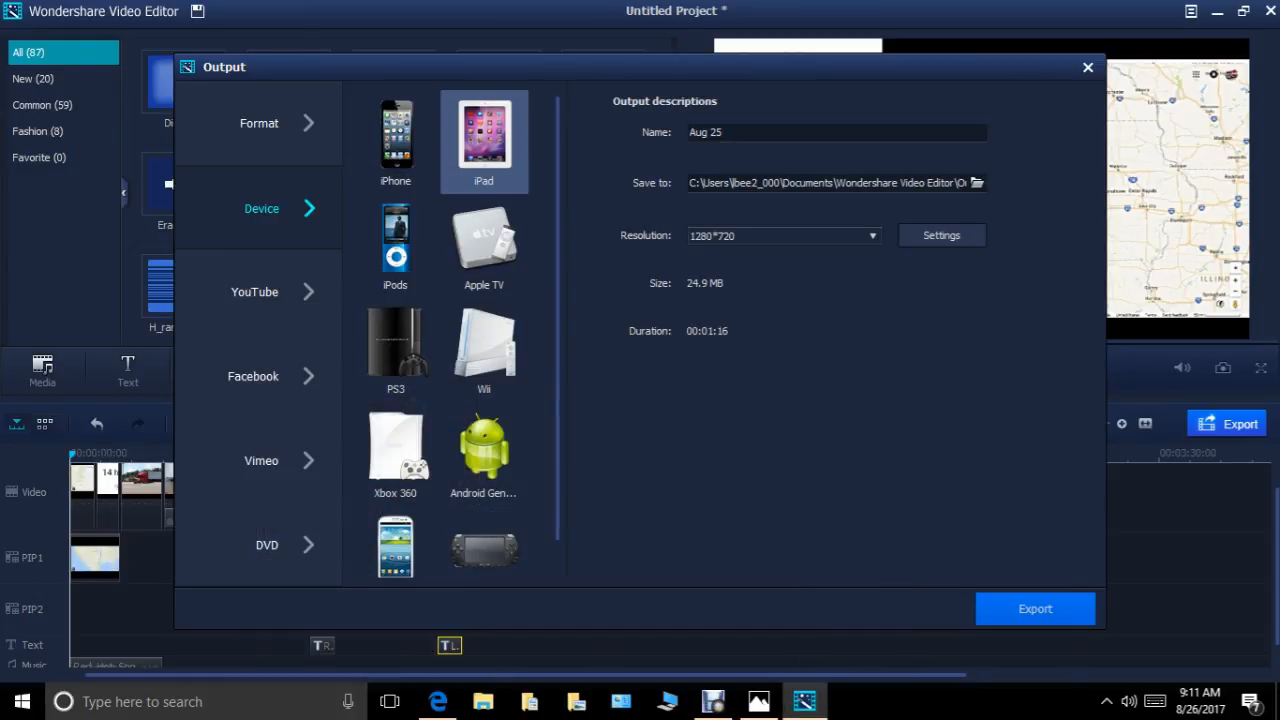
click(1088, 67)
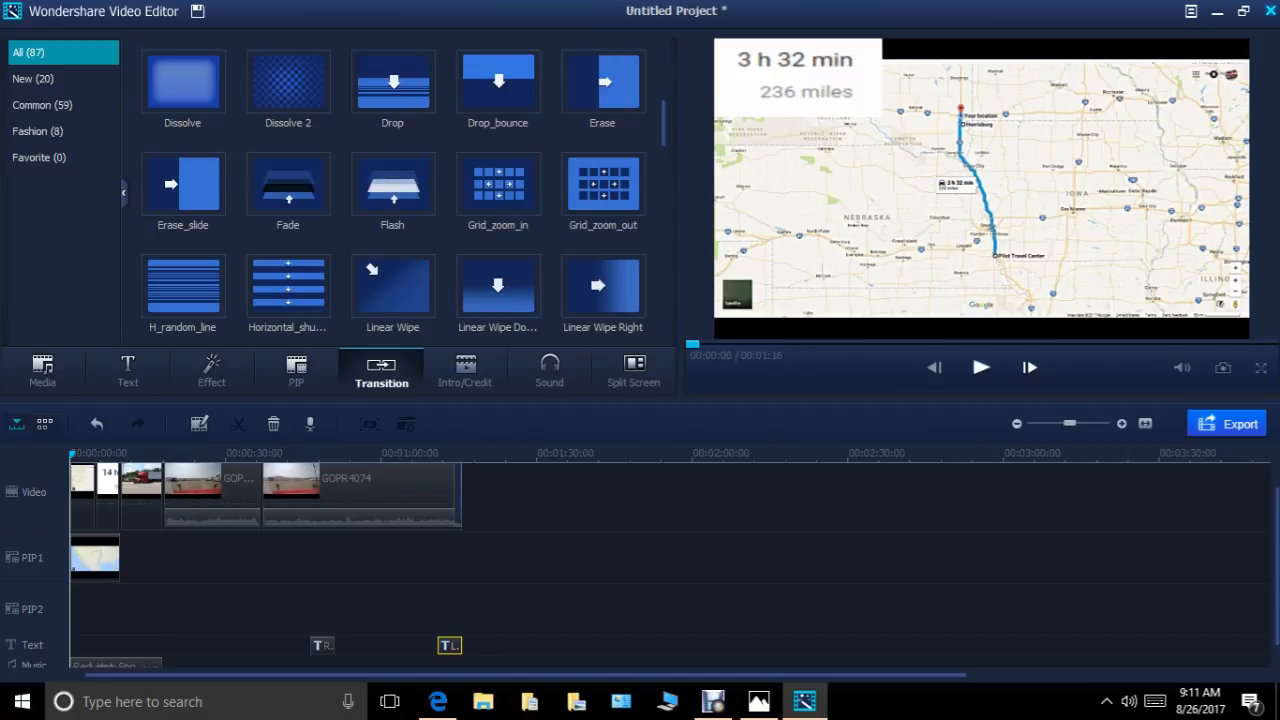
click(1270, 11)
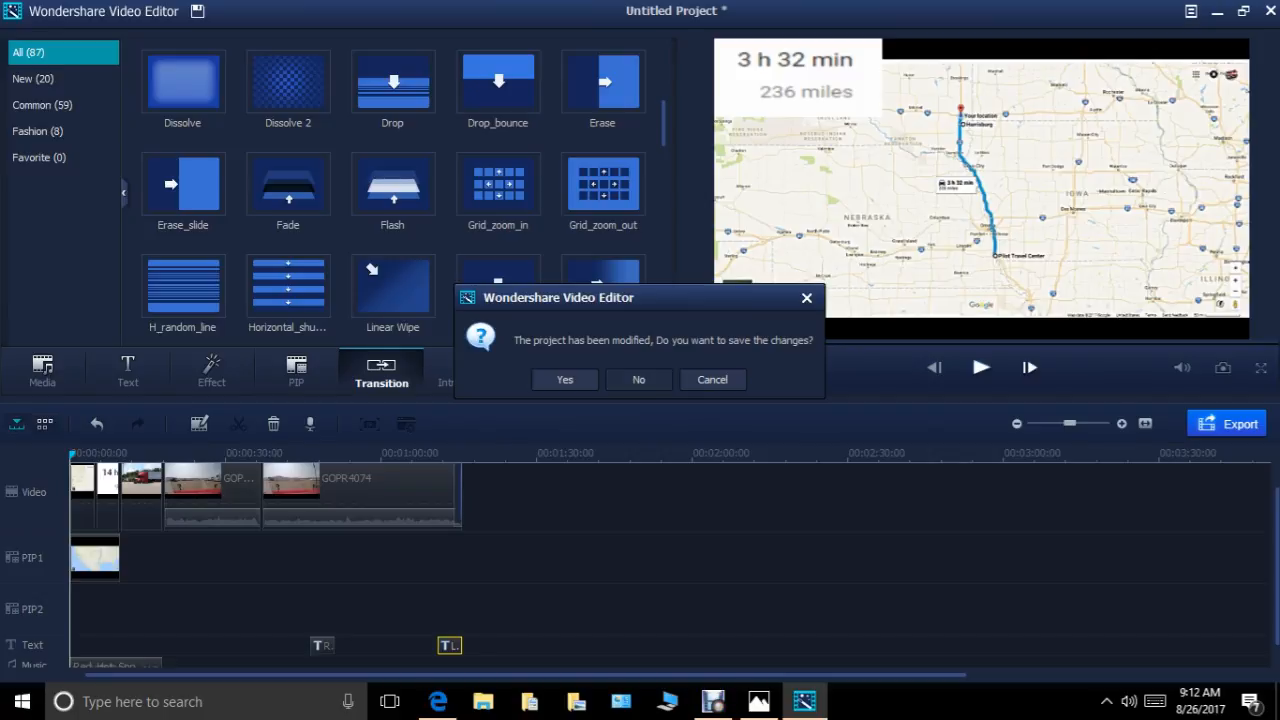
click(638, 379)
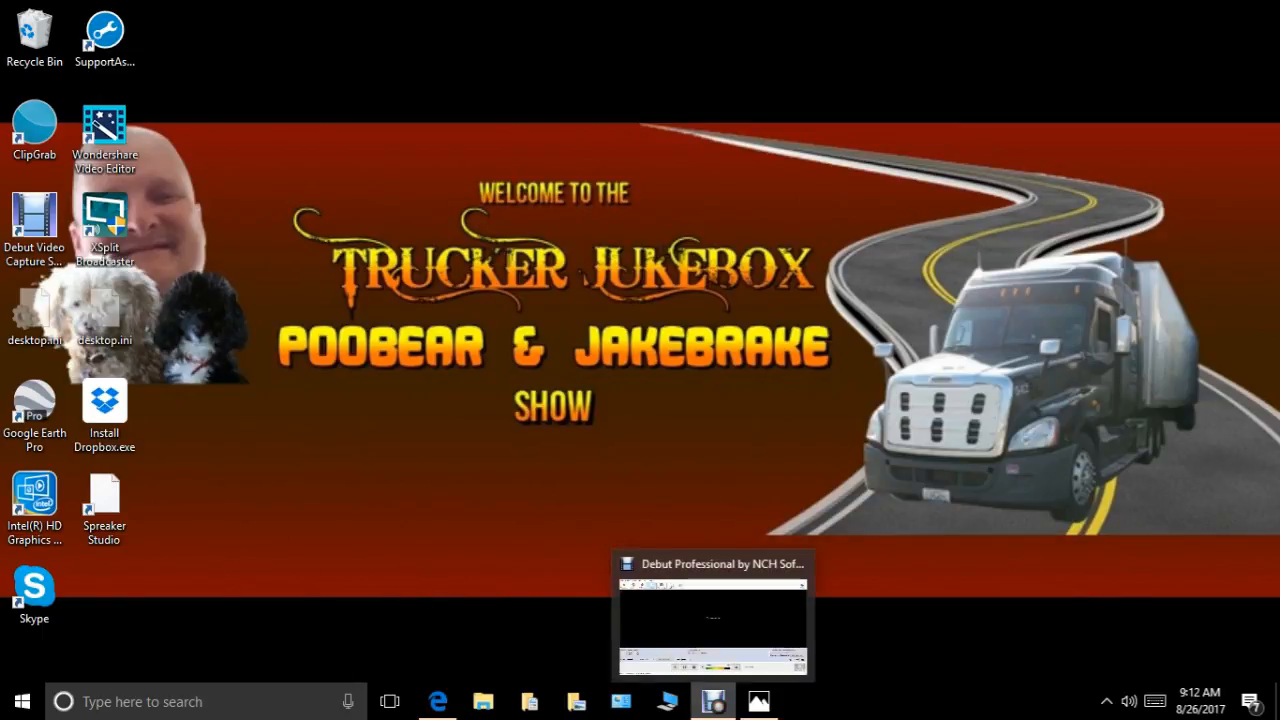
Switch to the Debut Professional screen recorder window.
click(713, 701)
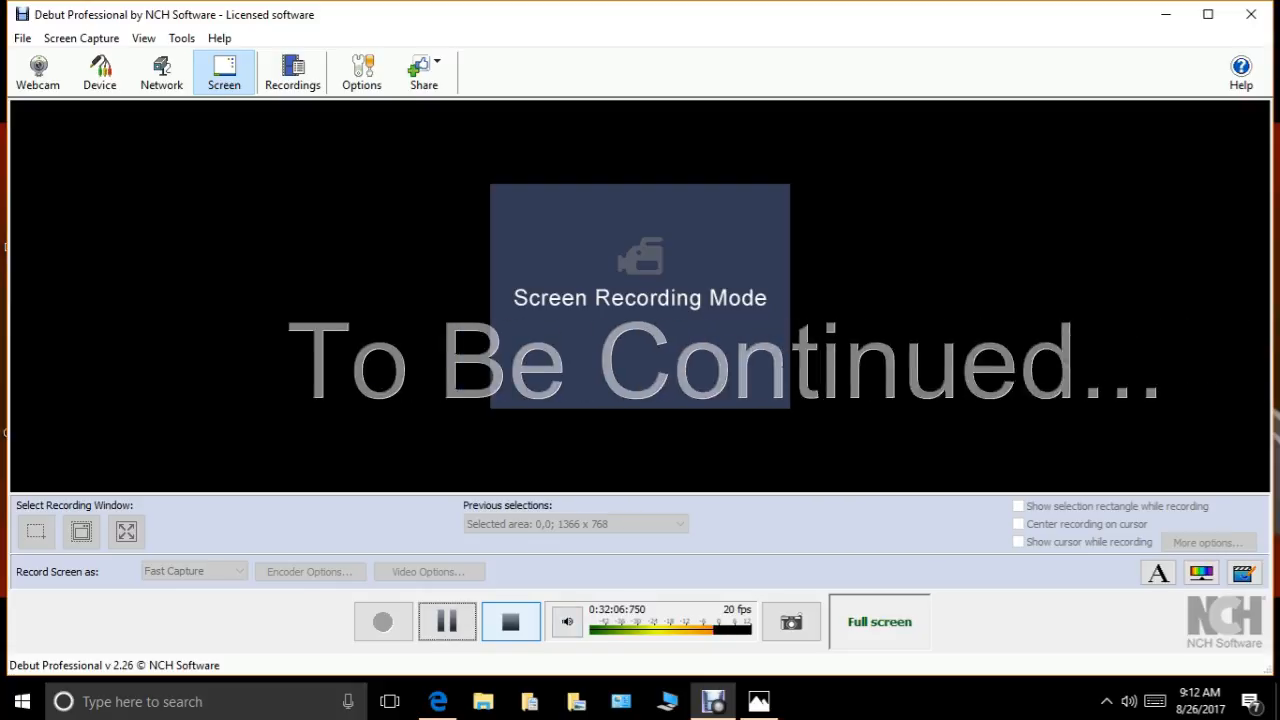